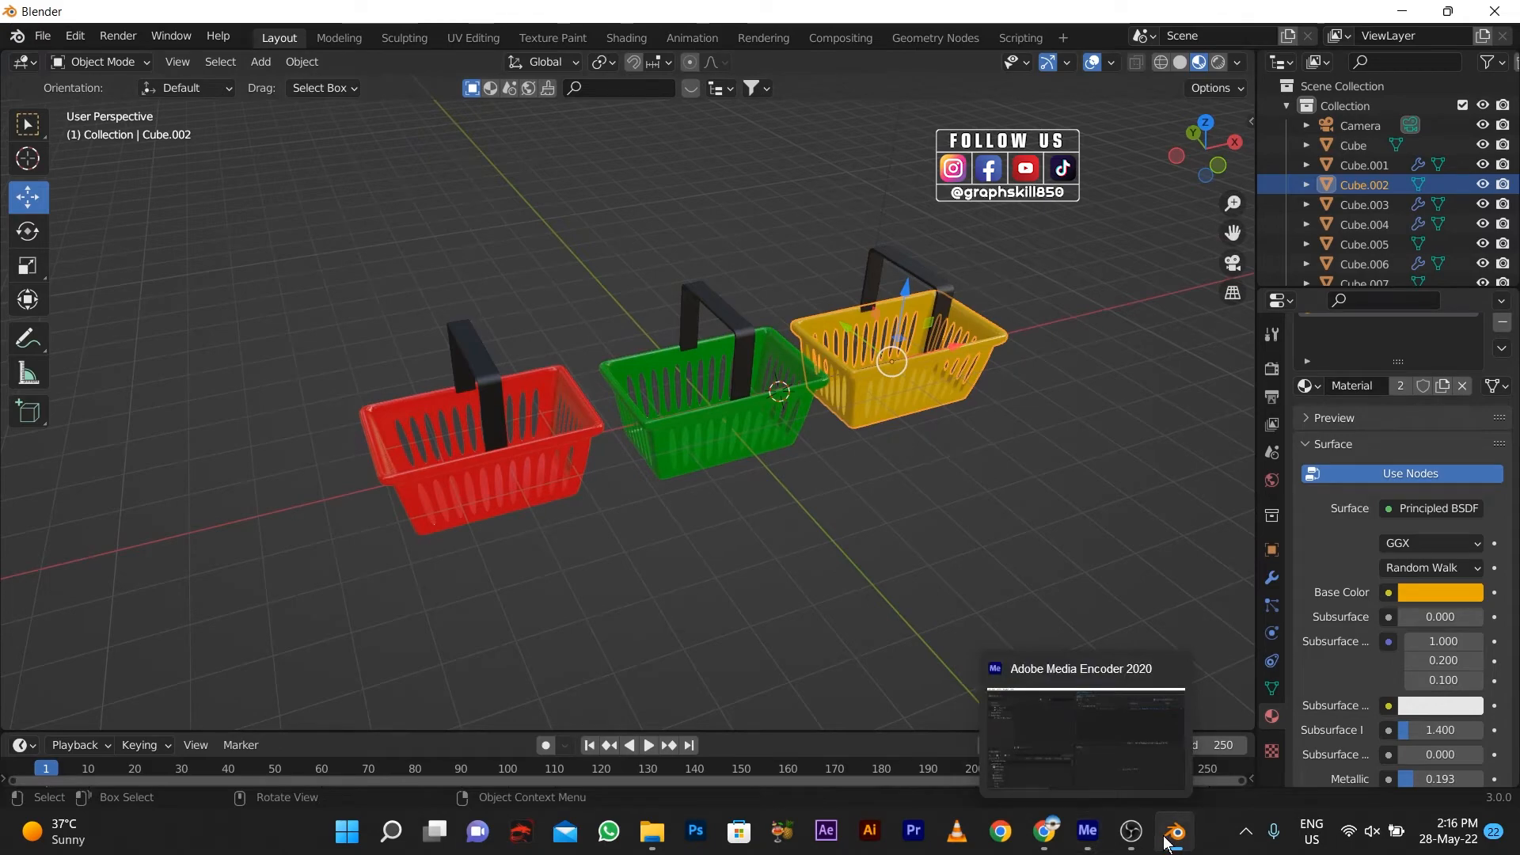
- Dismiss the splash screen and stretch the default cube along the X axis to a scale of about 1.72
mouse_move(1150, 844)
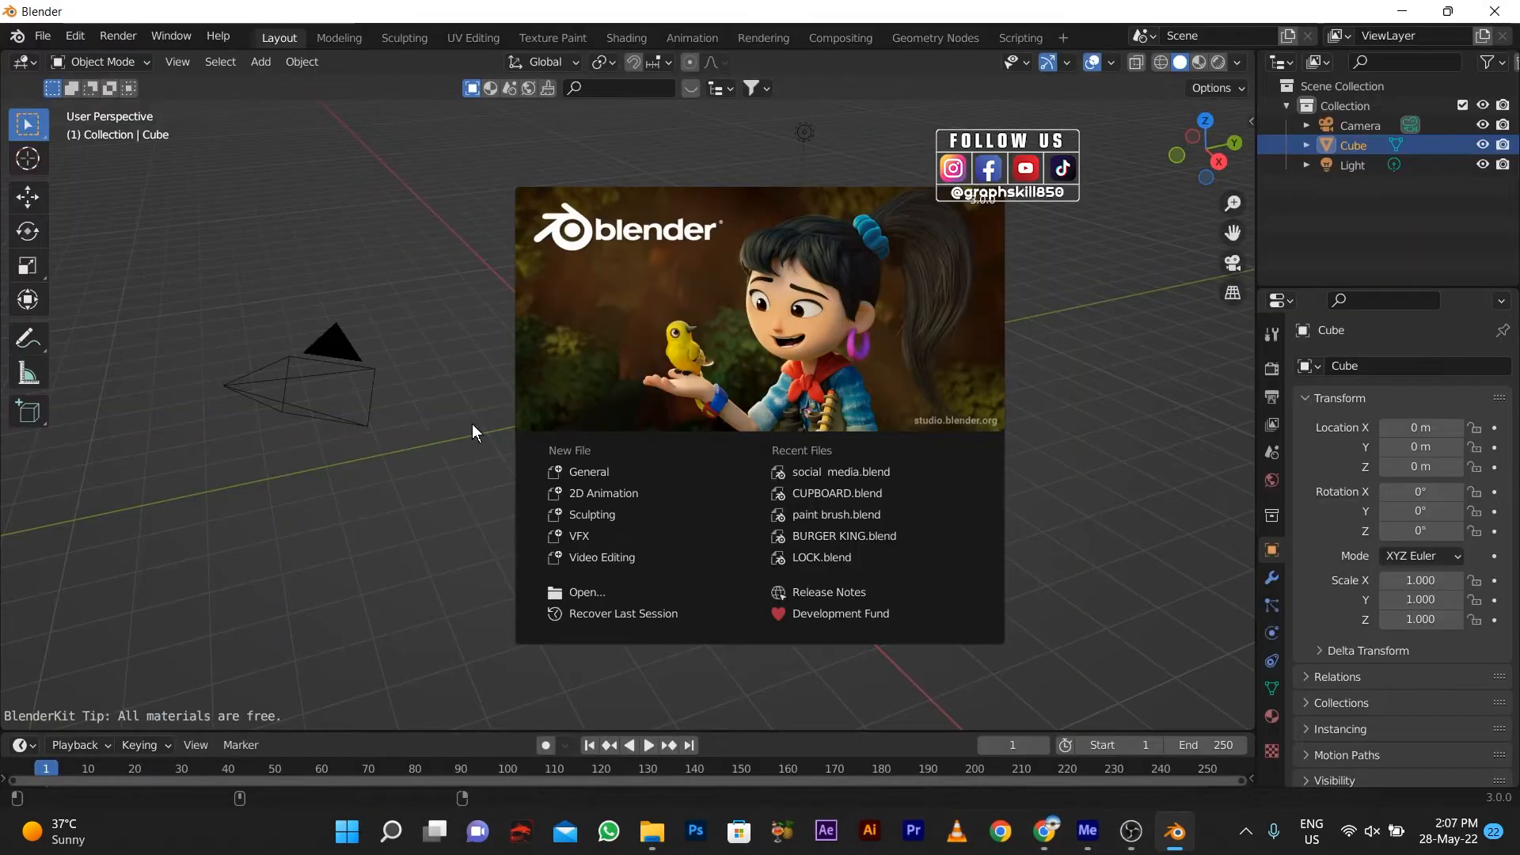
left_click(473, 431)
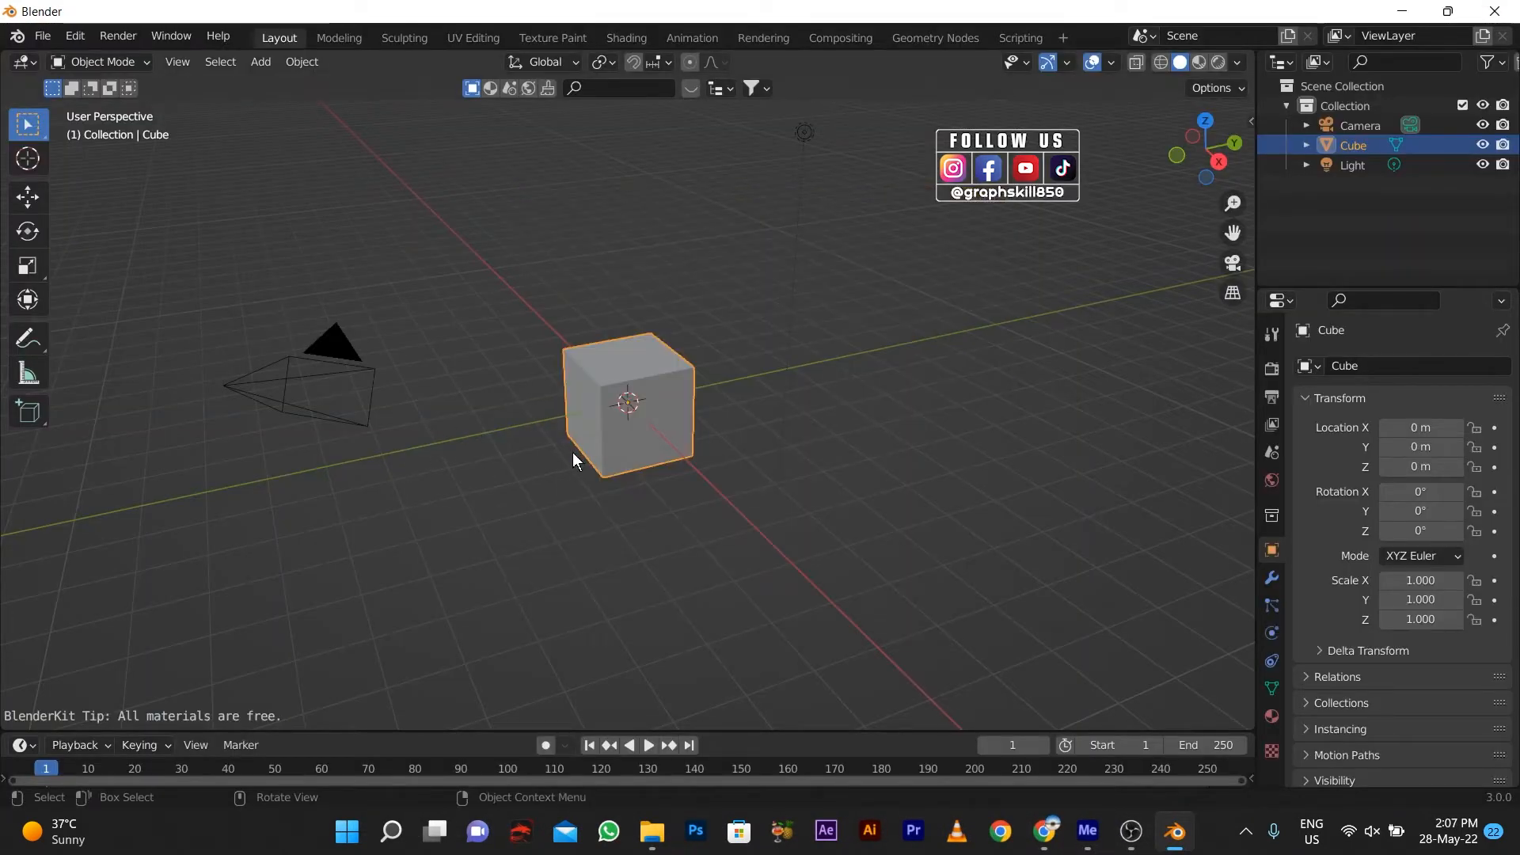
middle_click_drag(573, 458, 703, 378)
scroll(719, 312, "up", 3)
middle_click_drag(717, 278, 614, 519)
key("s")
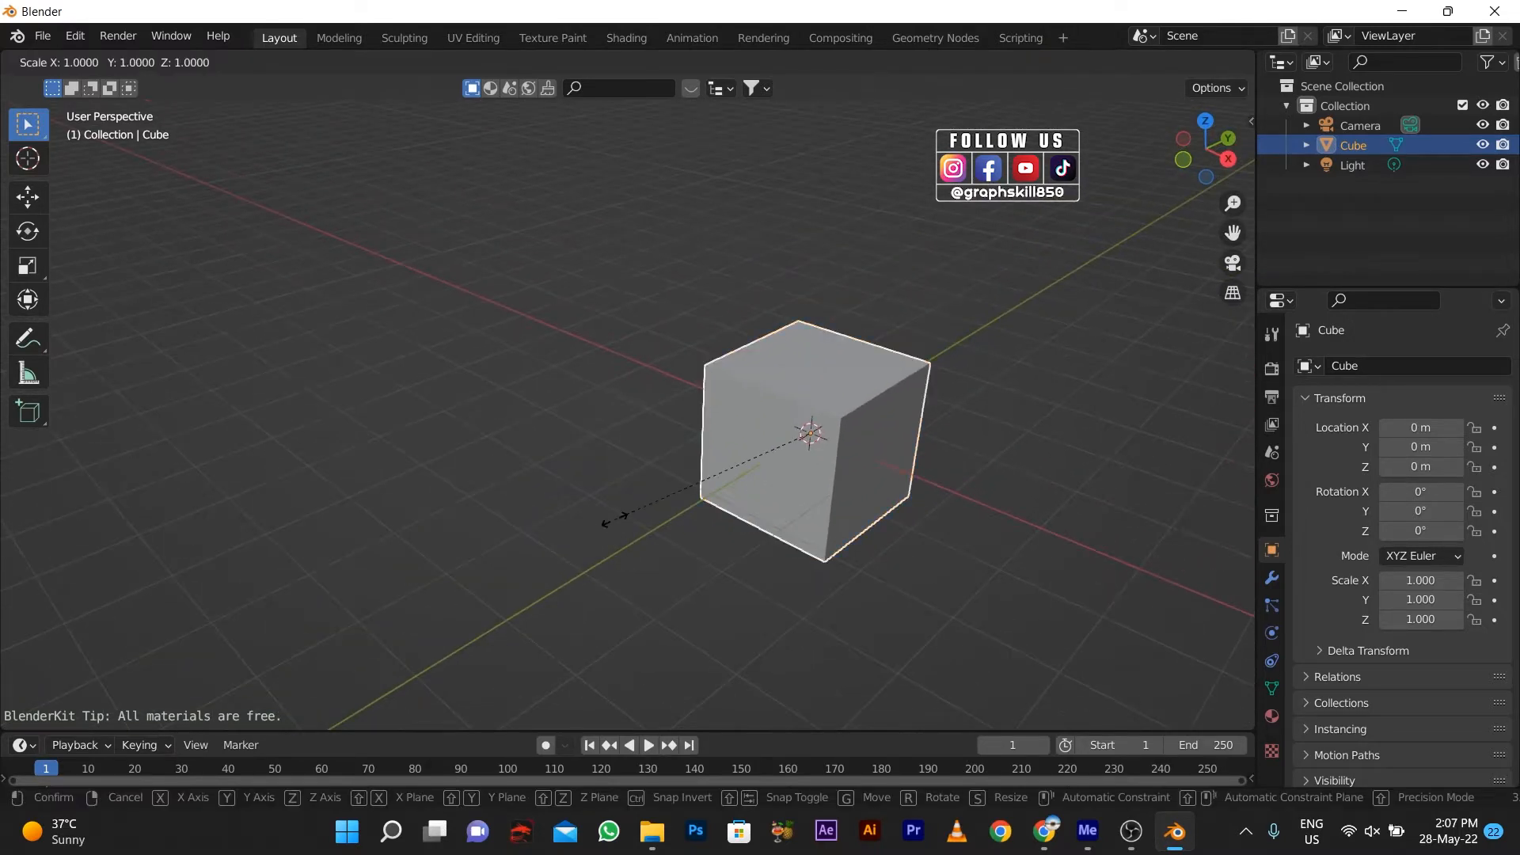
key("x")
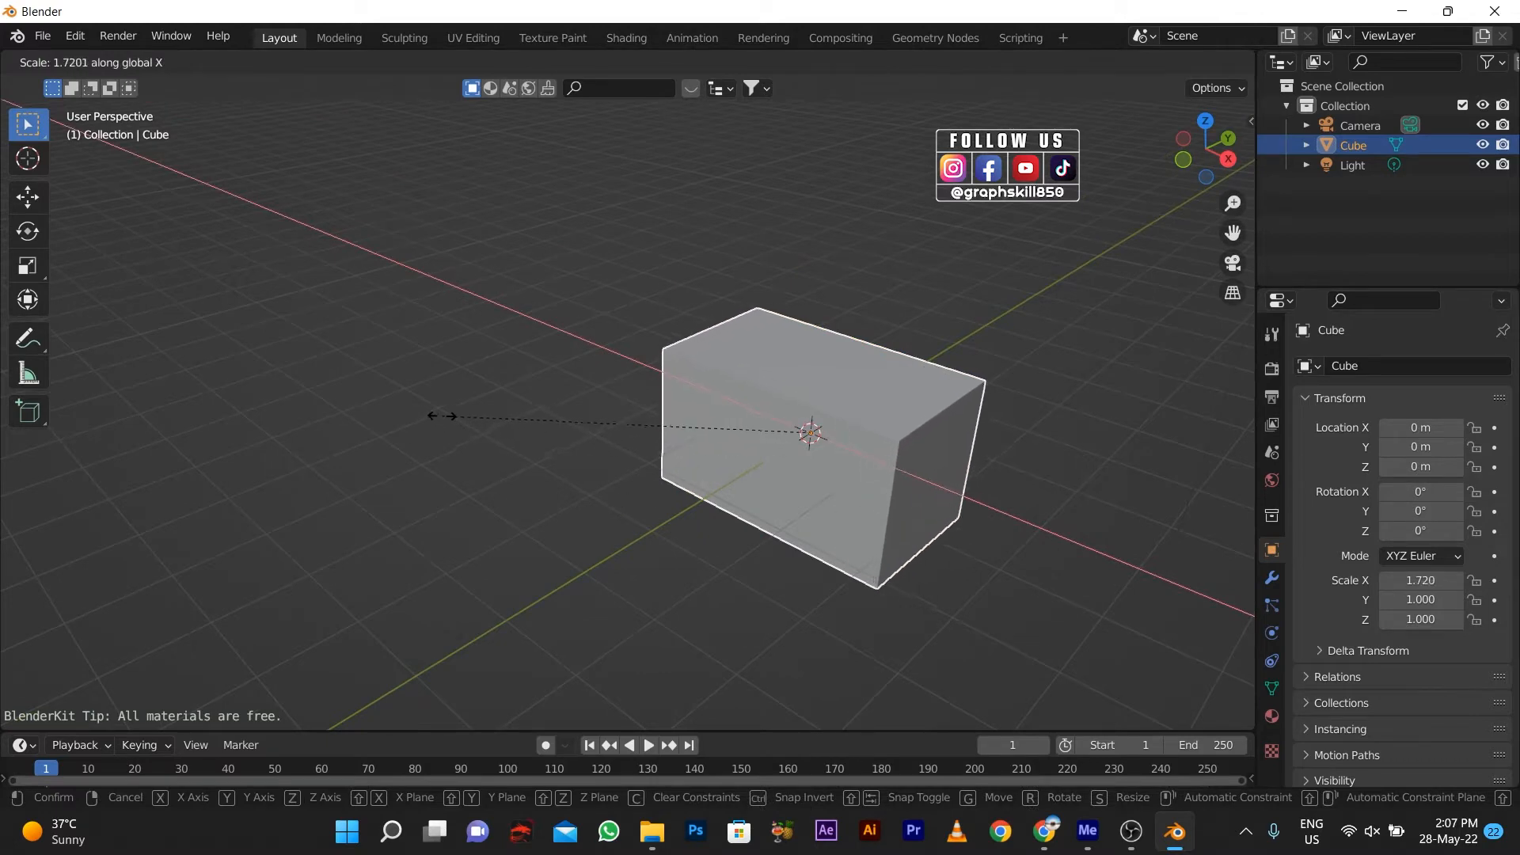
left_click(440, 416)
- Scale down the box's bottom face slightly in Edit Mode so the sides taper inward toward the base
middle_click_drag(651, 459, 509, 369)
key("Tab")
key("alt+a")
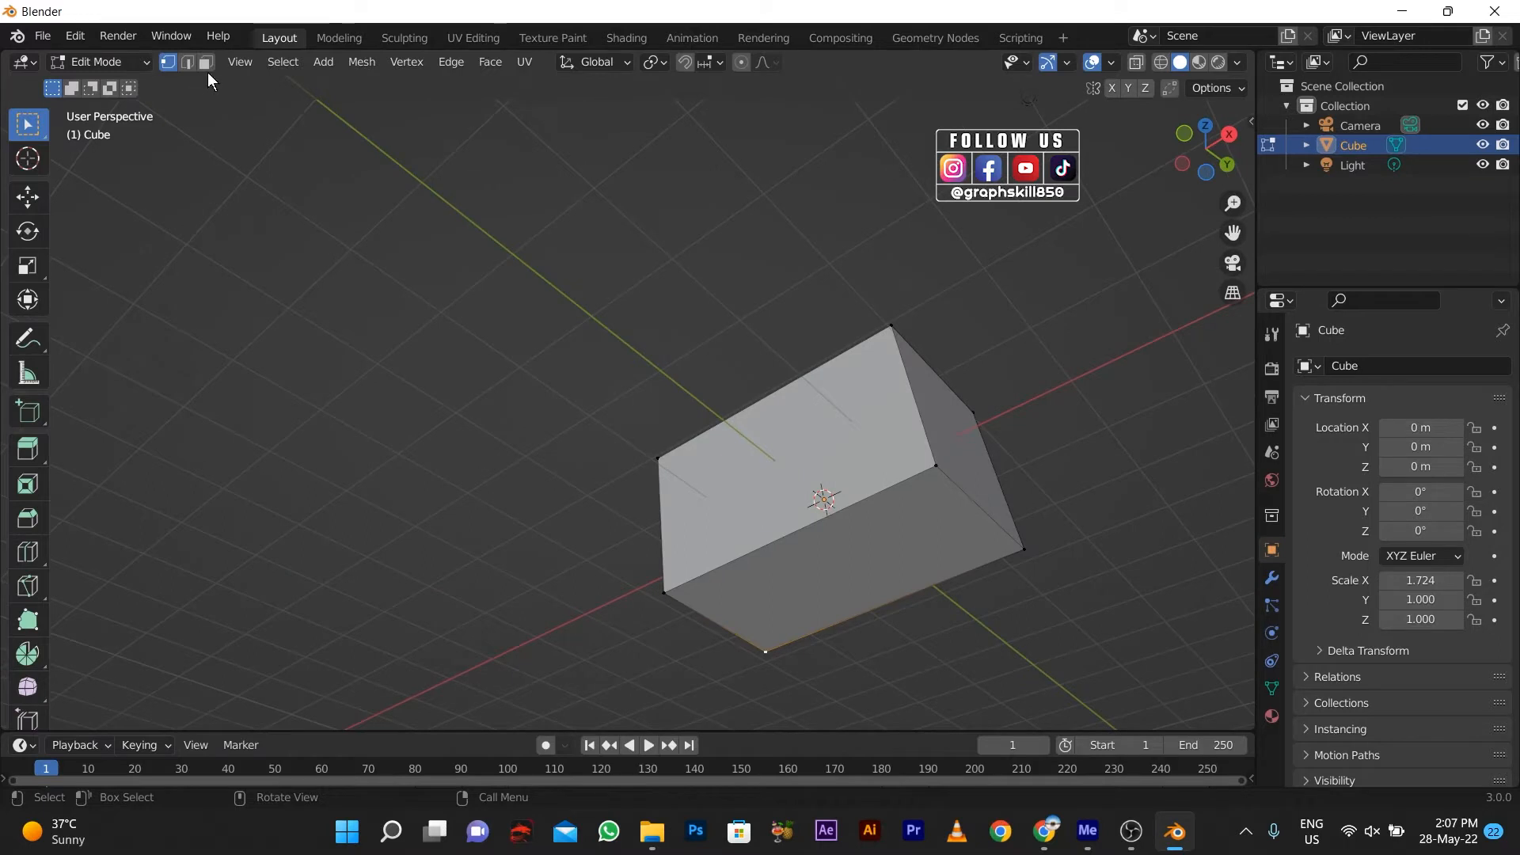
left_click(798, 589)
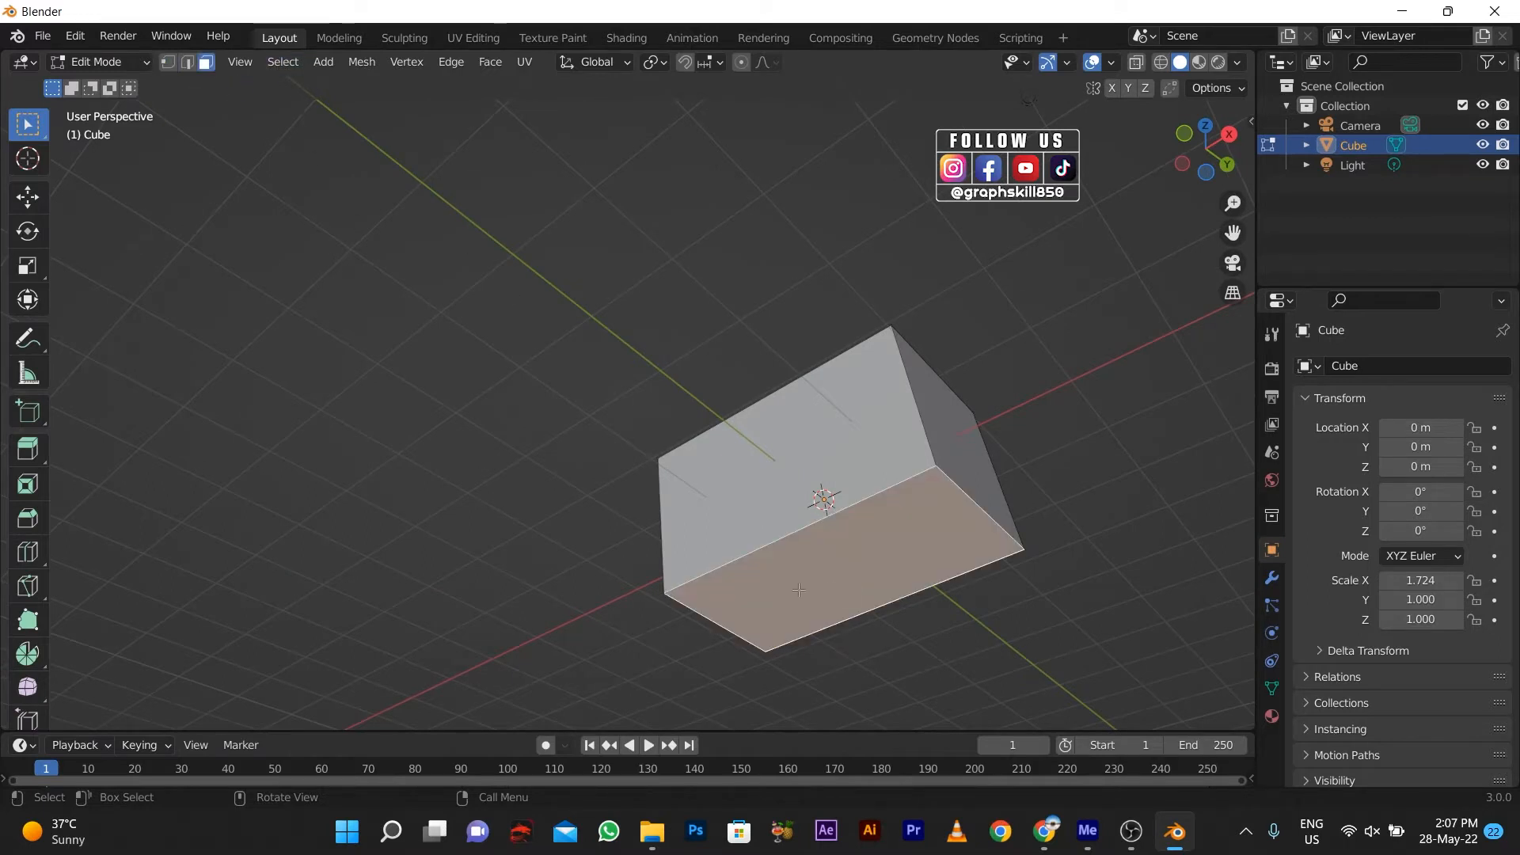
key("s")
left_click(568, 499)
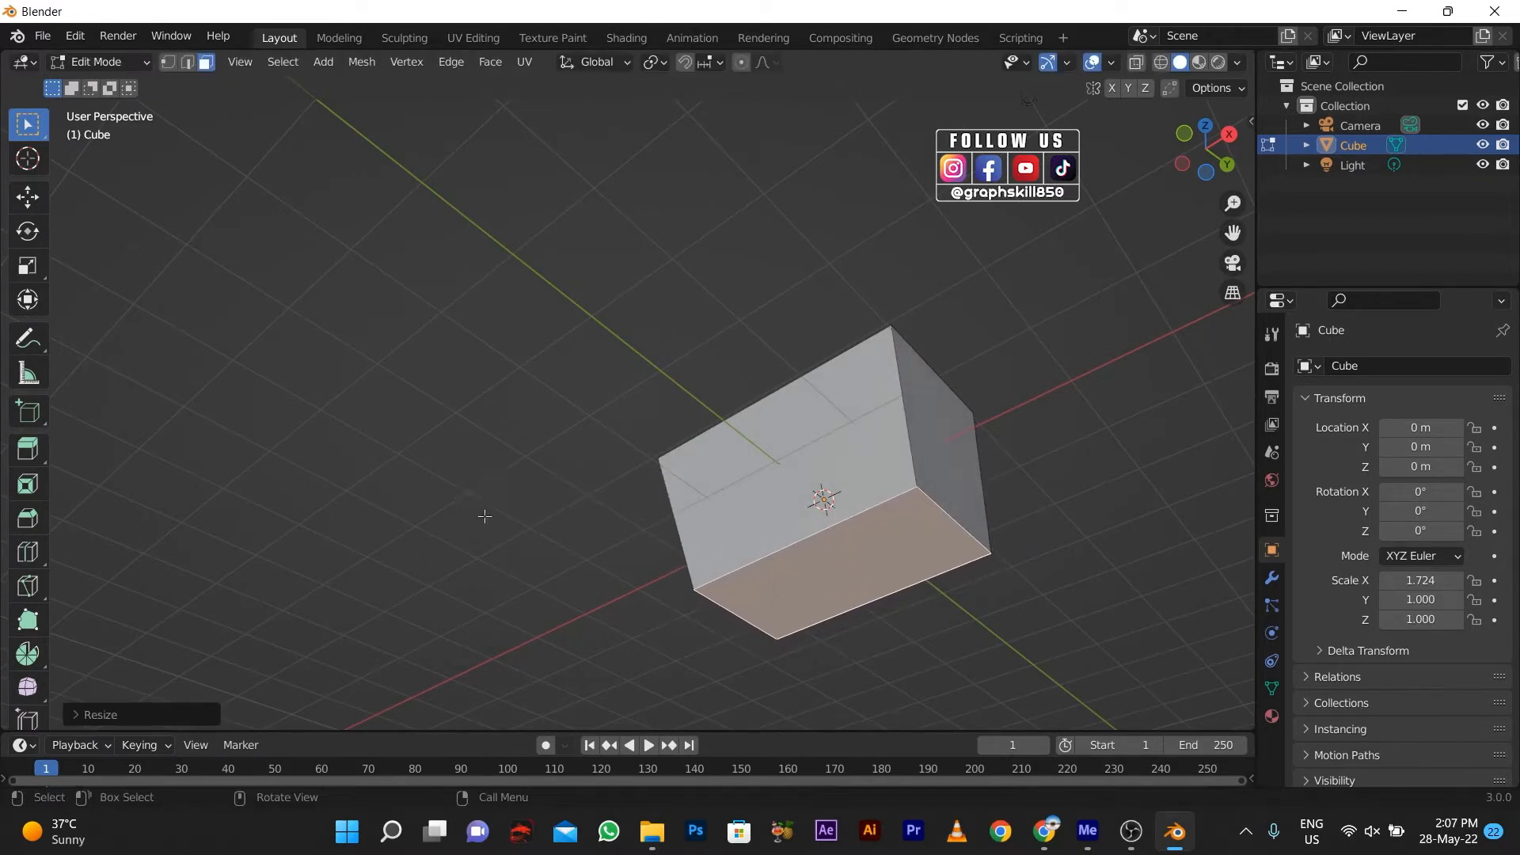
- Select the box's top face, flatten the whole object along Z to a scale of about 0.79, and return to Edit Mode
middle_click_drag(485, 517, 800, 420)
left_click(762, 357)
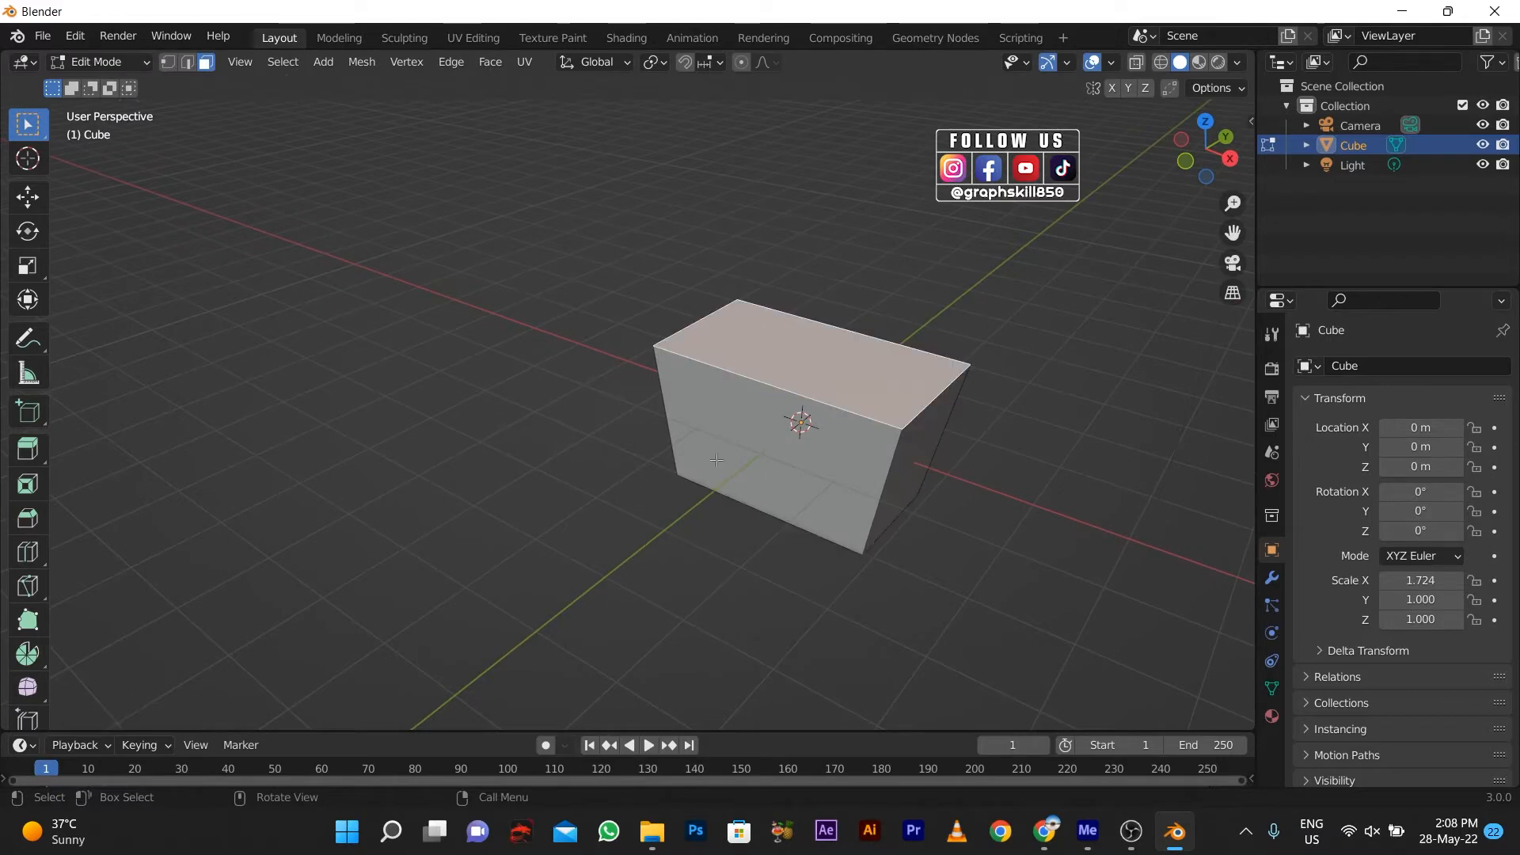
key("Tab")
key("s")
key("z")
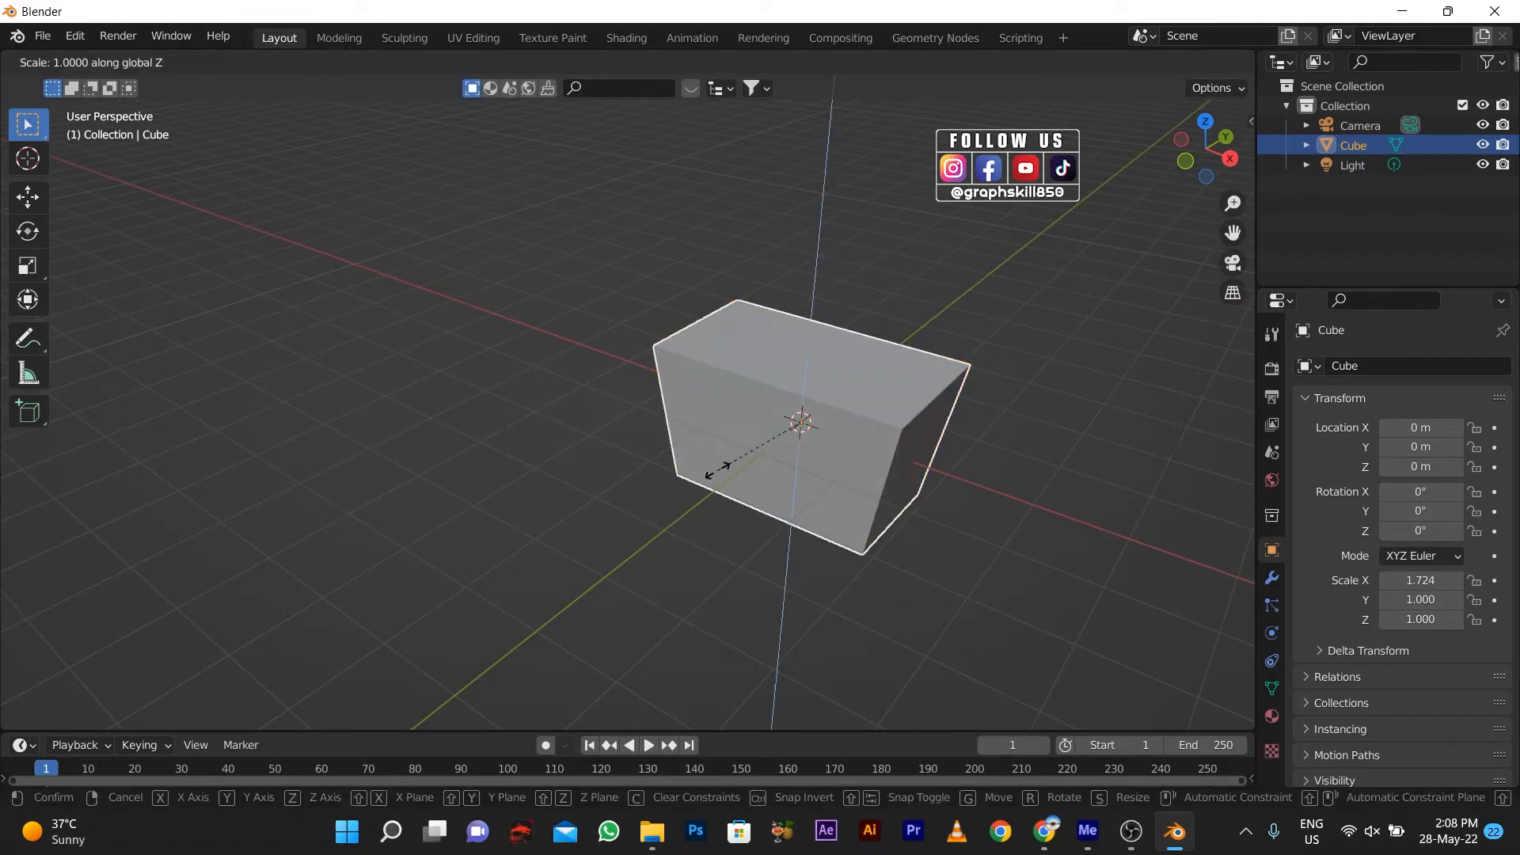
left_click(721, 450)
middle_click_drag(692, 476, 697, 471)
key("Tab")
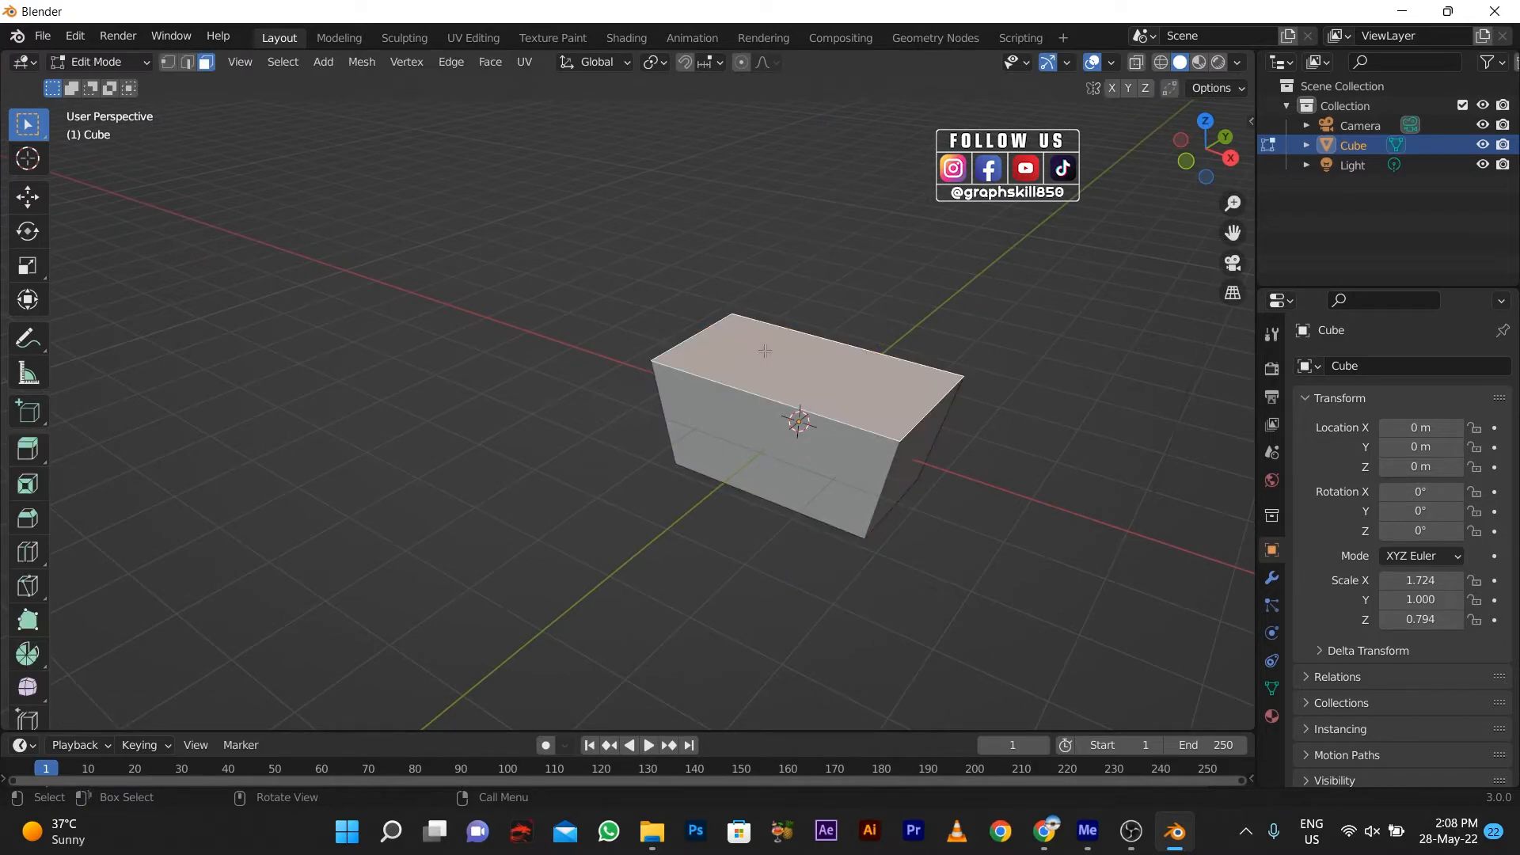
key("x")
left_click(765, 350)
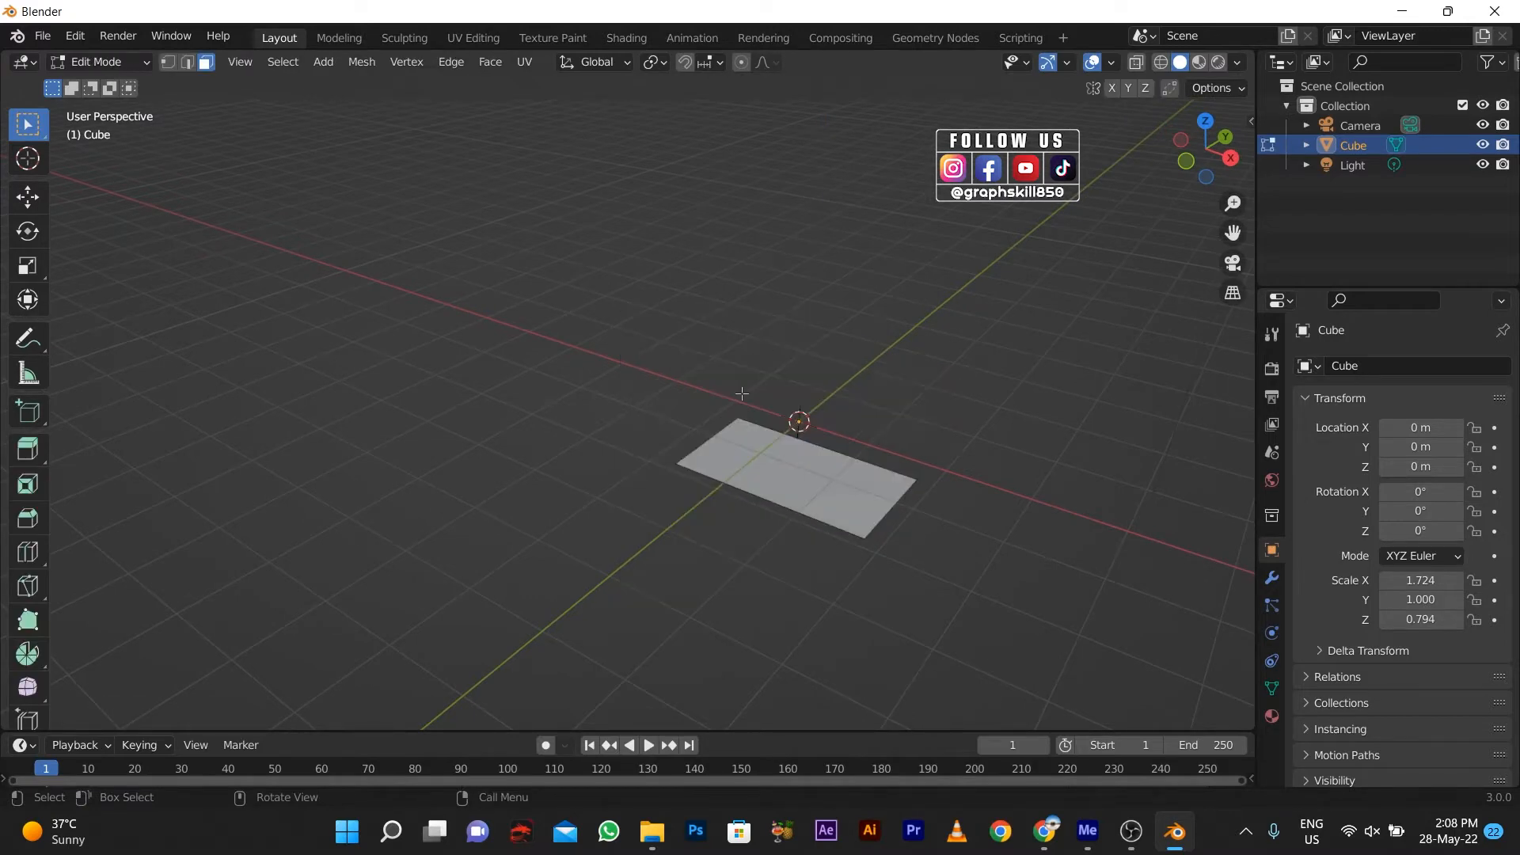
key("ctrl+z")
- Delete only the top face of the box to leave it open
key("x")
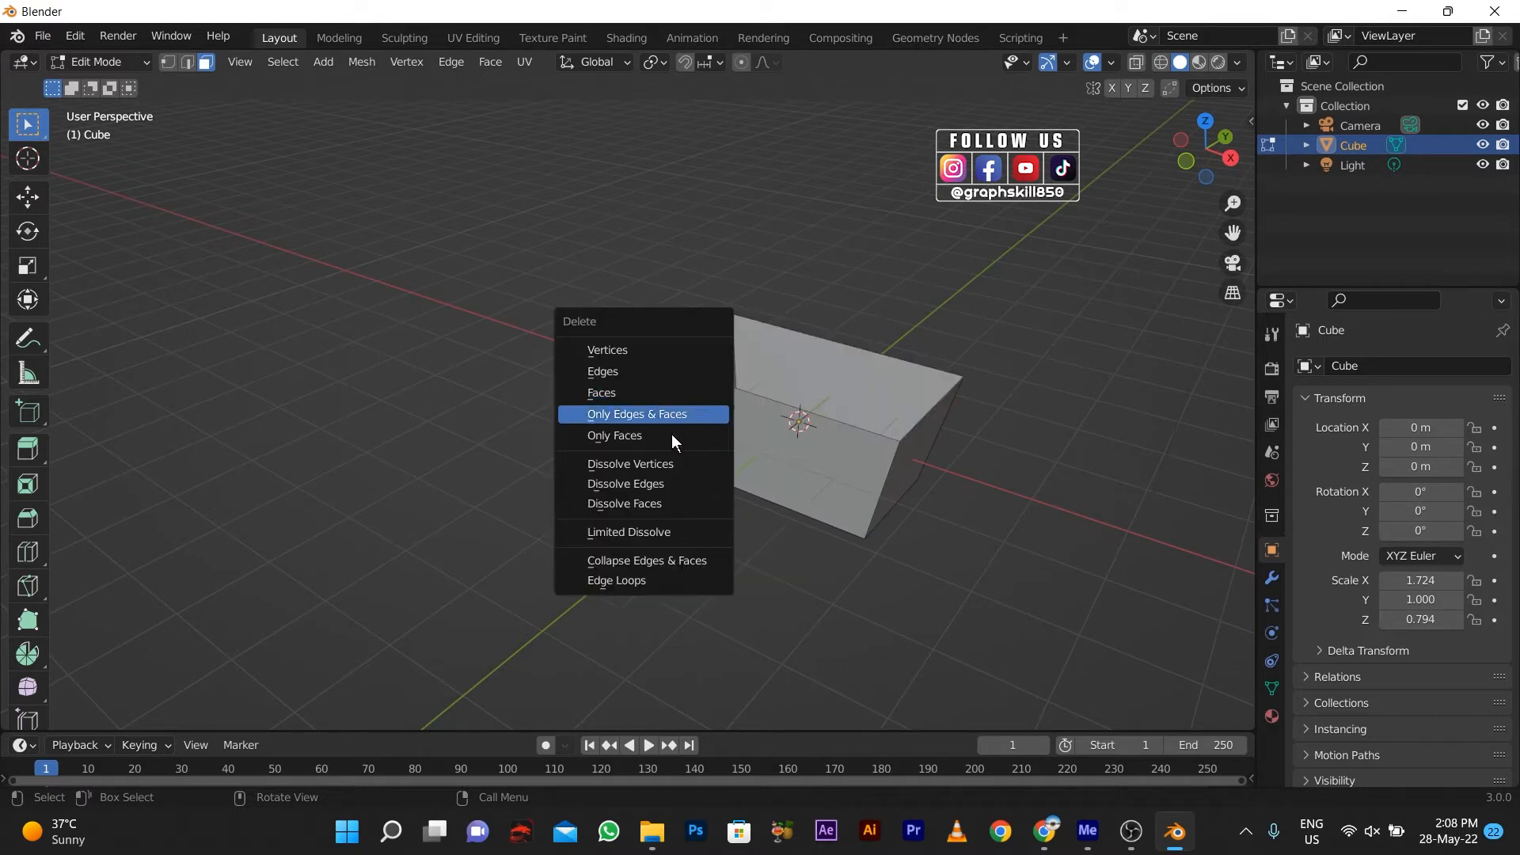
left_click(699, 401)
- Add 12 evenly spaced vertical loop cuts across the box's long sides, without sliding them
middle_click_drag(795, 431, 641, 451)
left_click(900, 487, "shift")
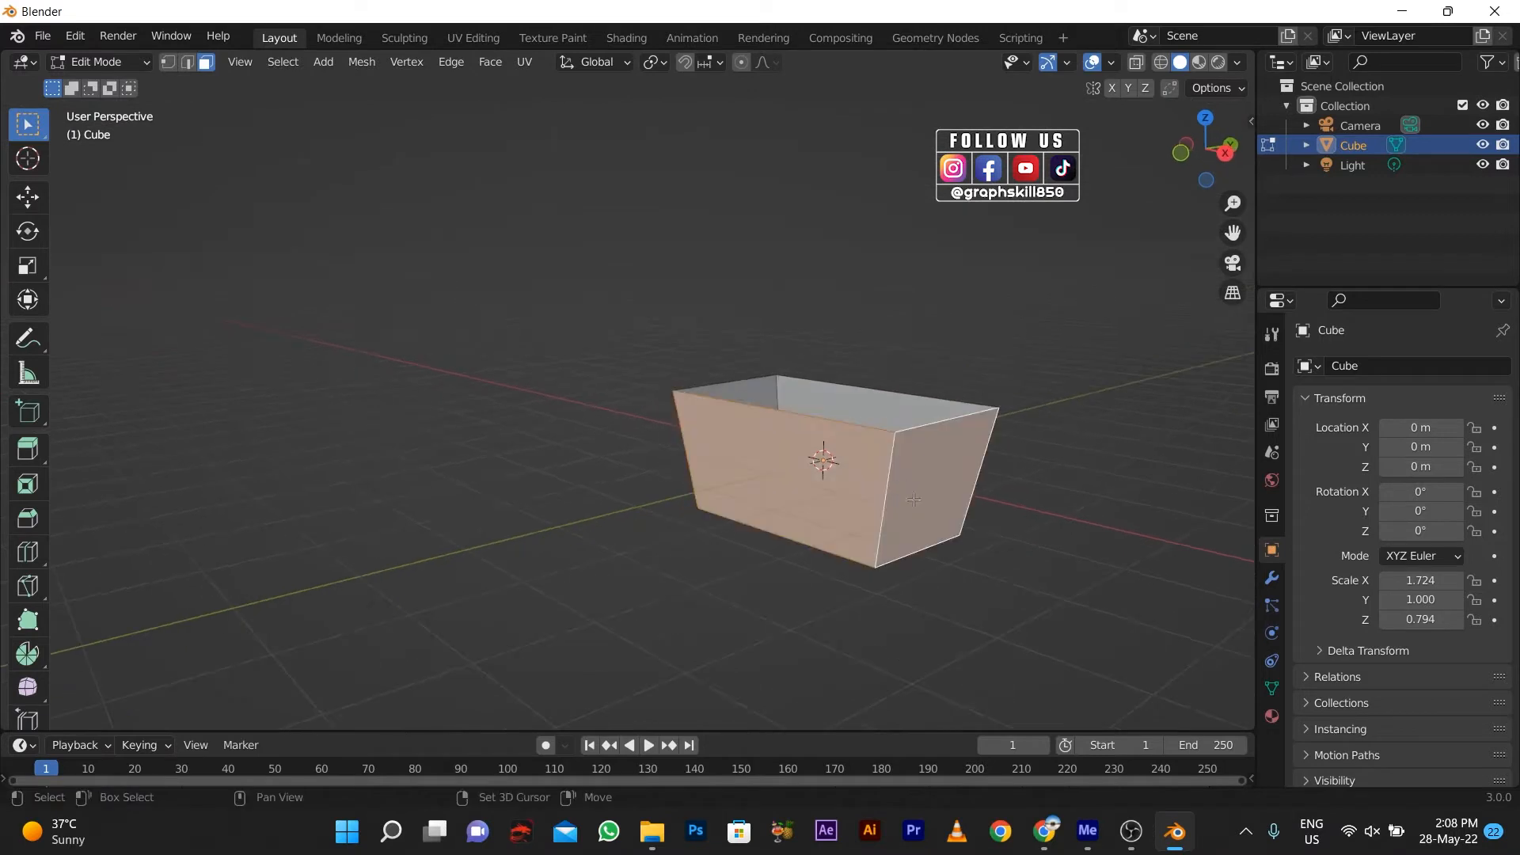
middle_click_drag(911, 489, 931, 515)
key("ctrl+r")
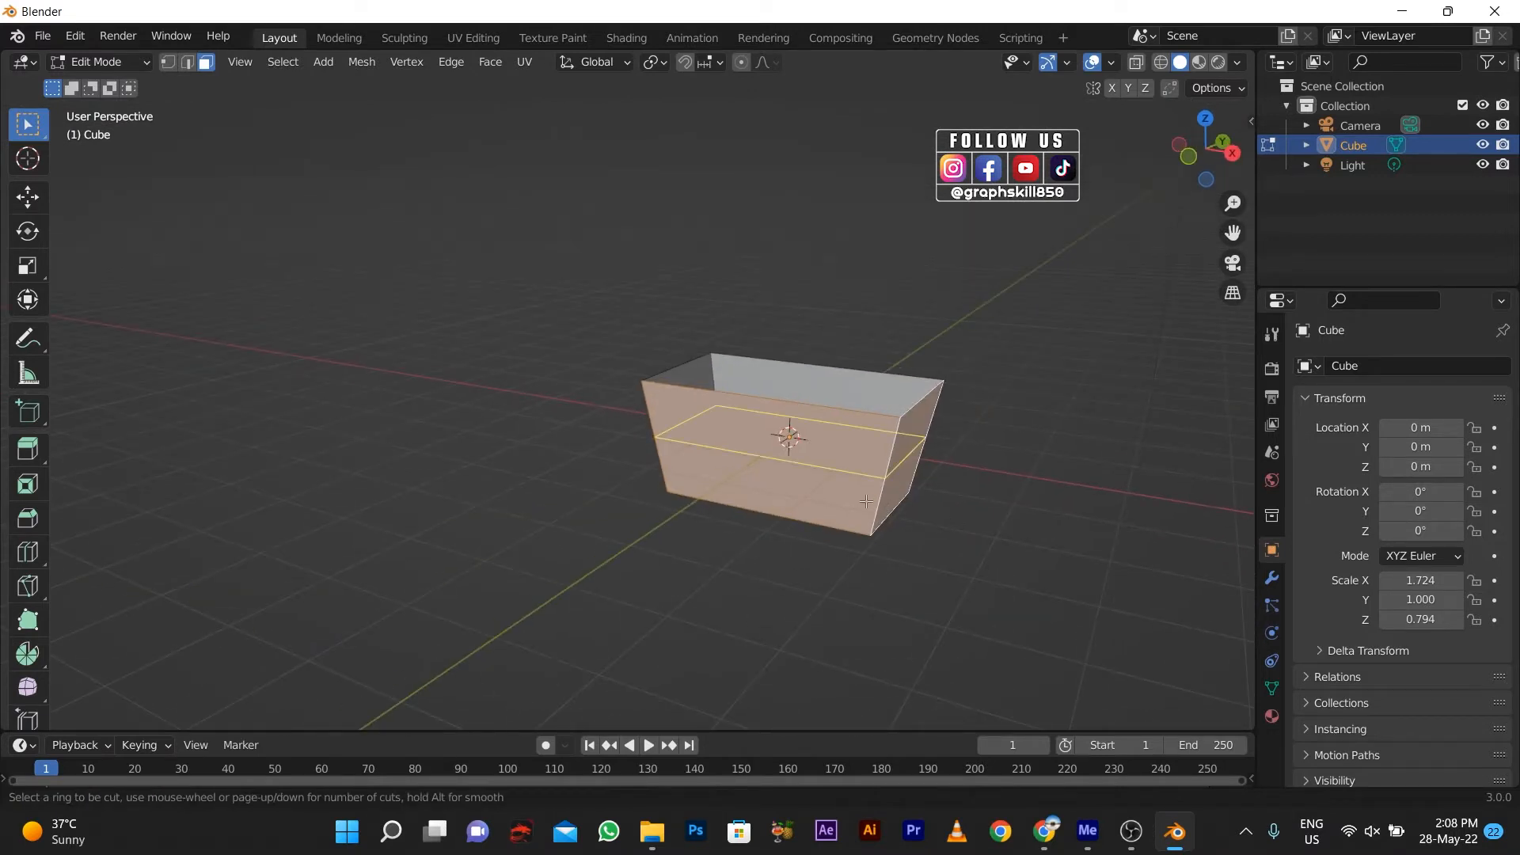
scroll(828, 417, "up", 11)
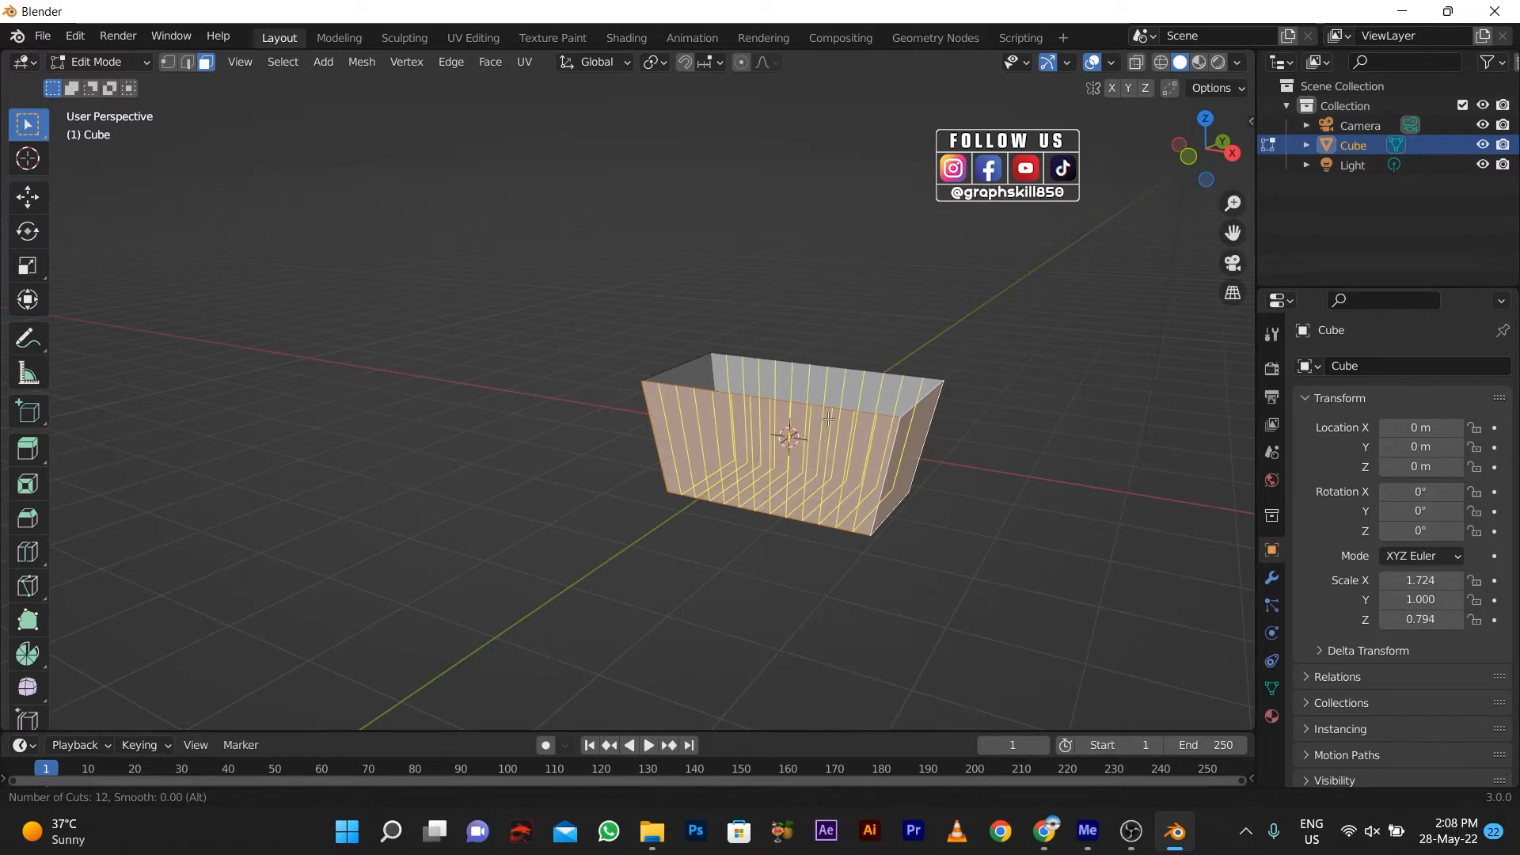
left_click(828, 417)
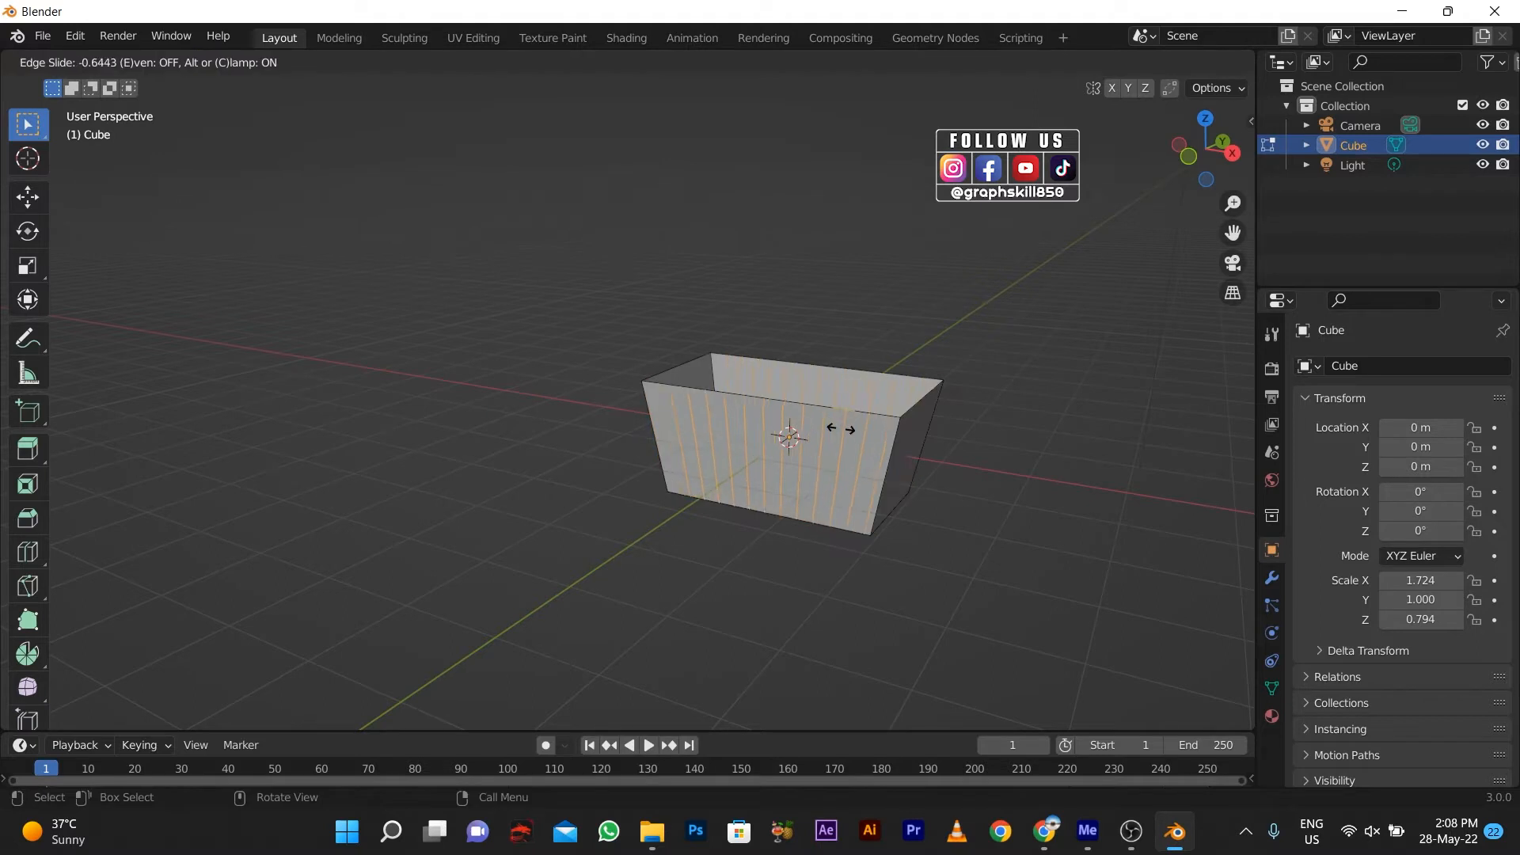
right_click(826, 427)
- Add two horizontal loop cuts around the box, one slid up near the rim and one slid down near the base
key("ctrl+r")
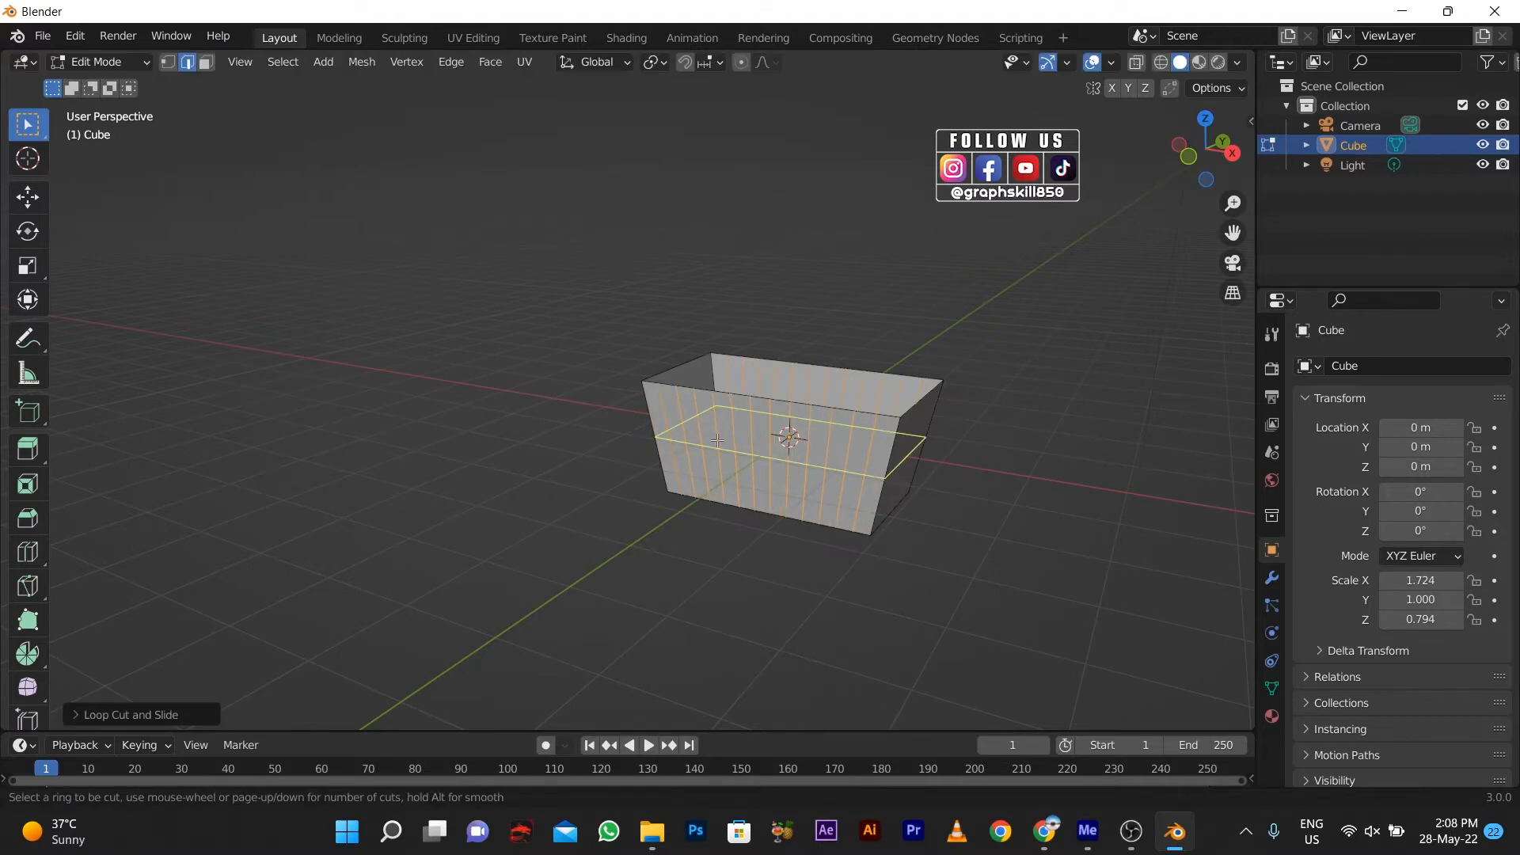
left_click(702, 416)
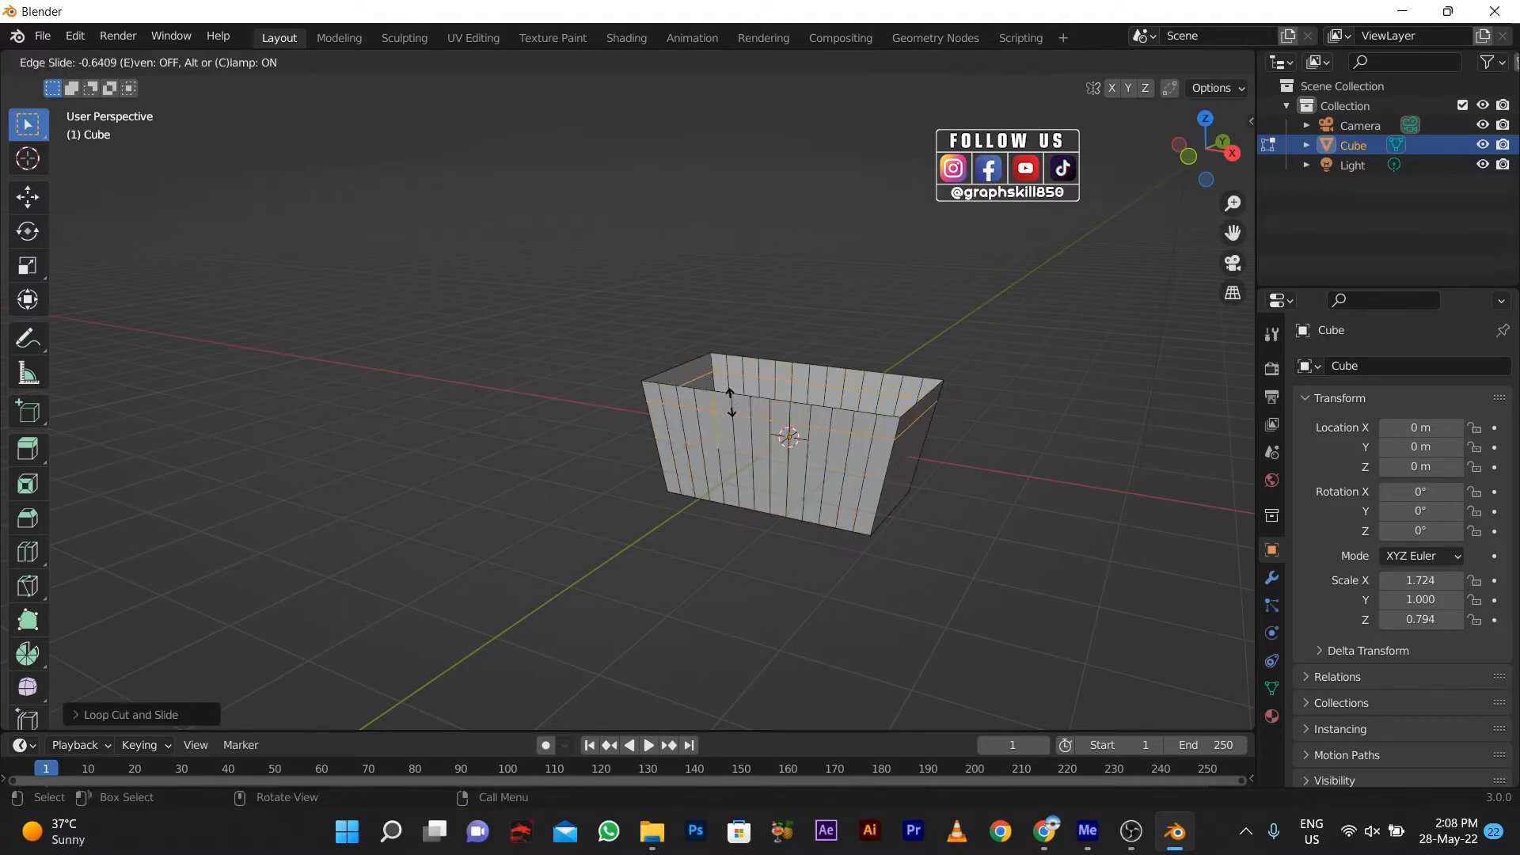
left_click(730, 402)
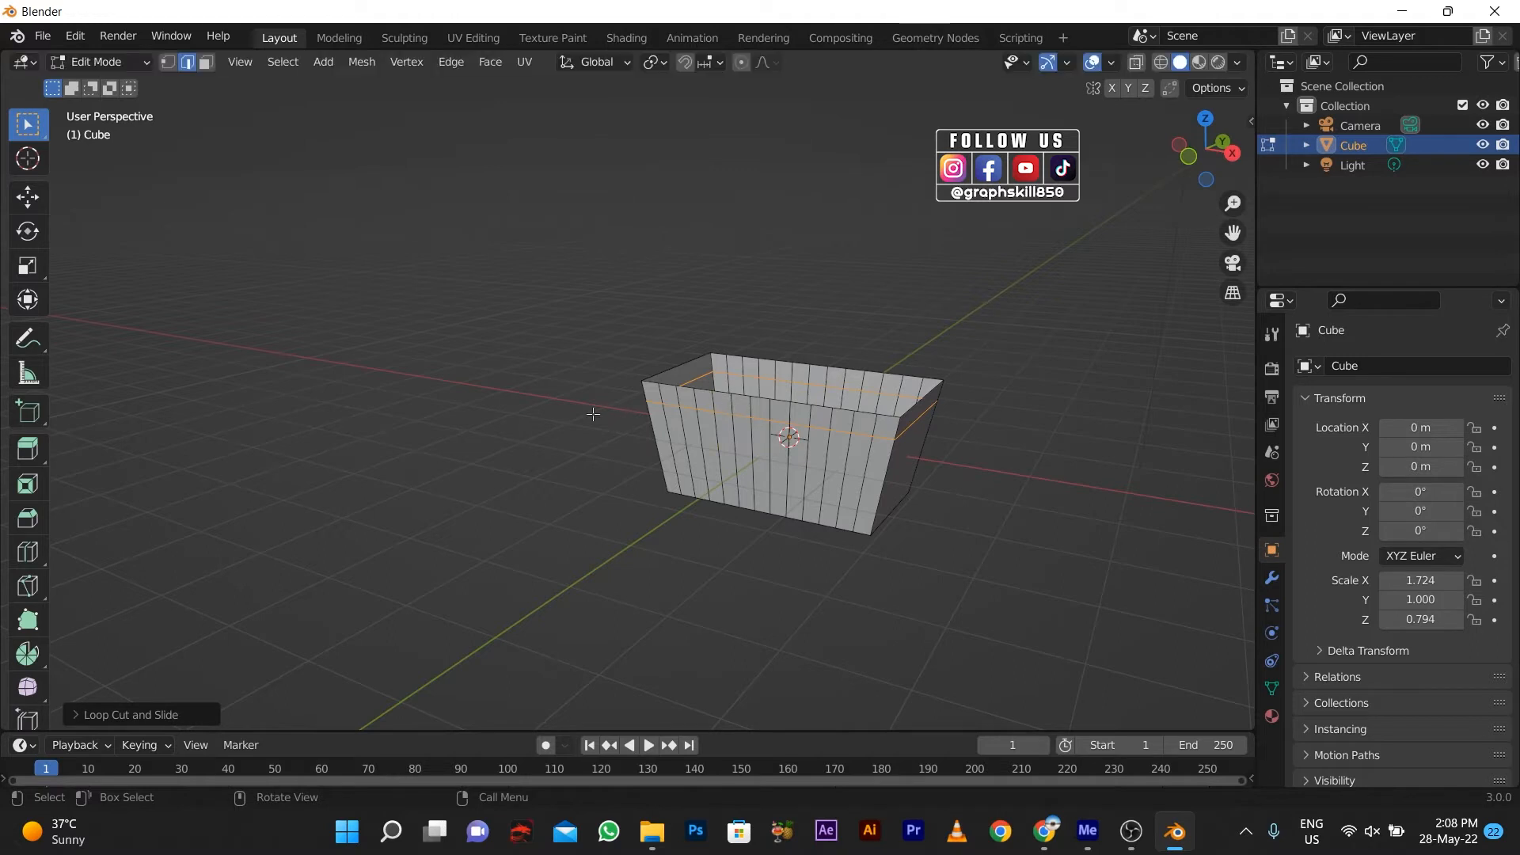
key("ctrl+r")
left_click(710, 495)
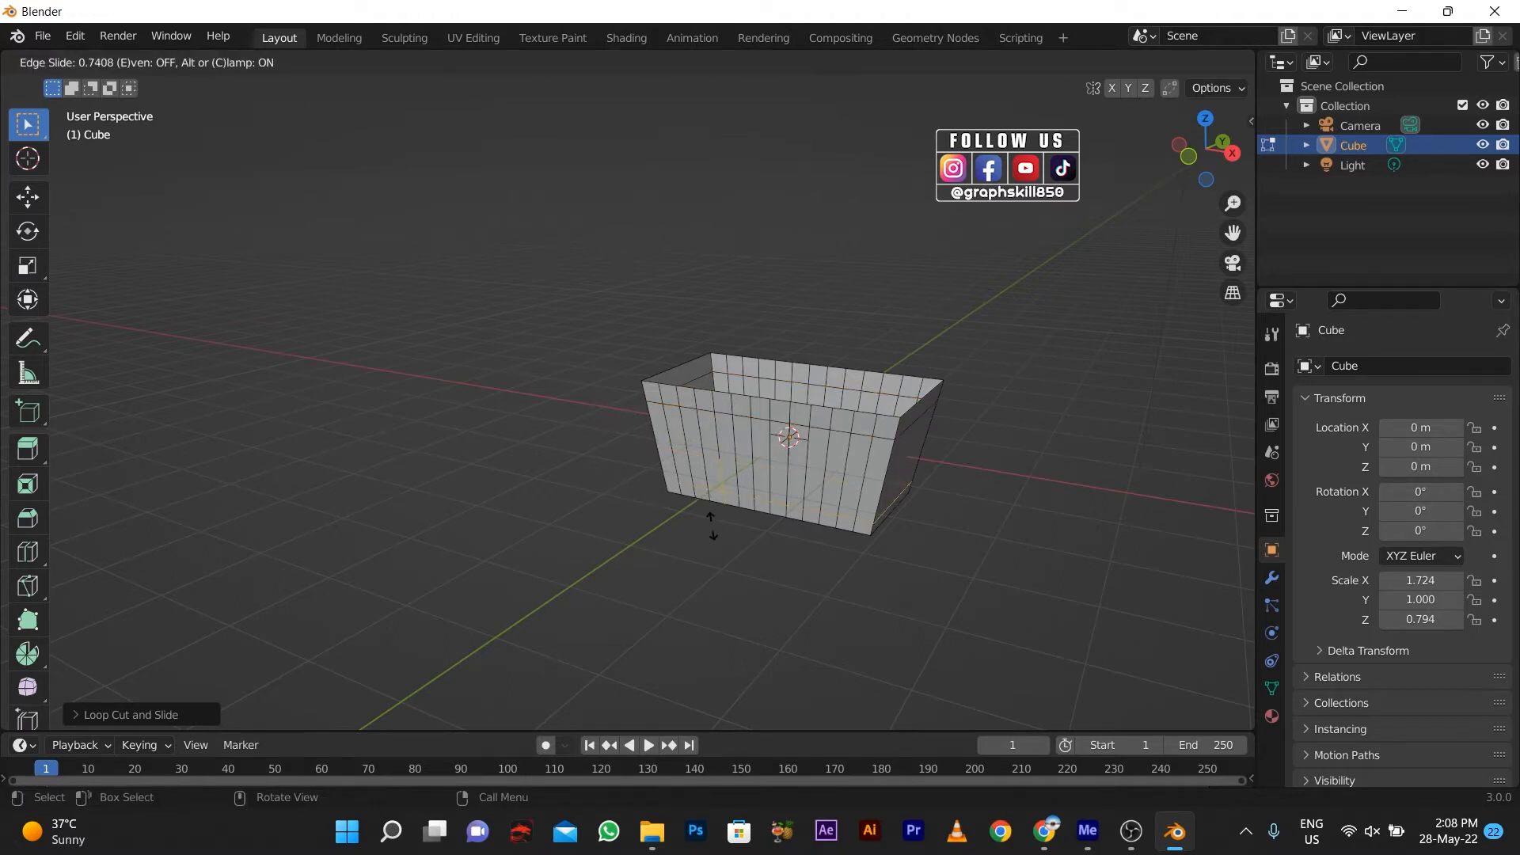
left_click(703, 526)
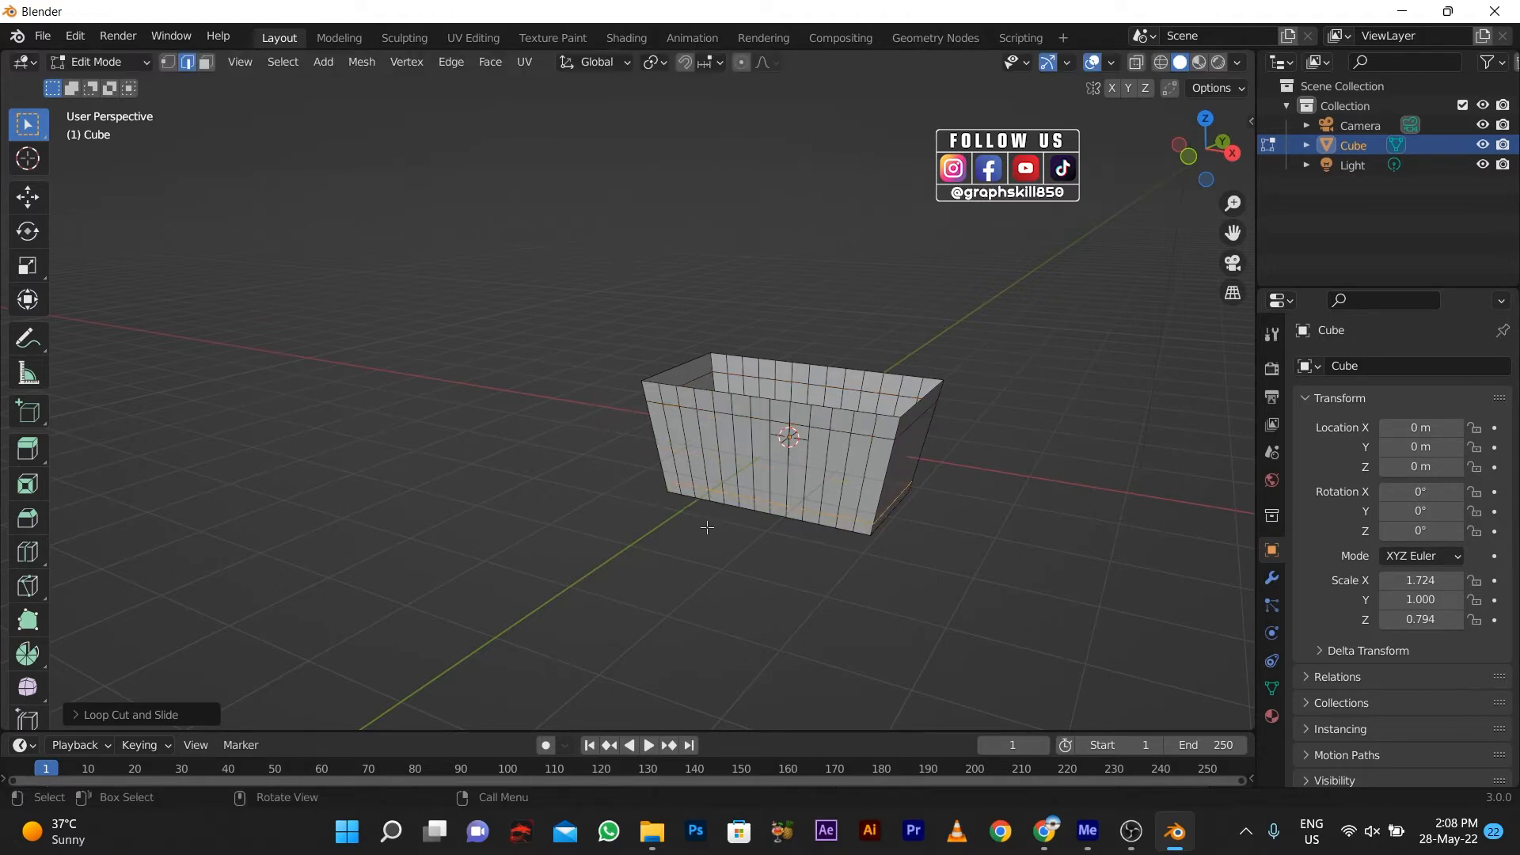
- Select the middle band of faces on both long sides from the front view, using X-ray to include the far side
middle_click_drag(702, 526, 655, 538)
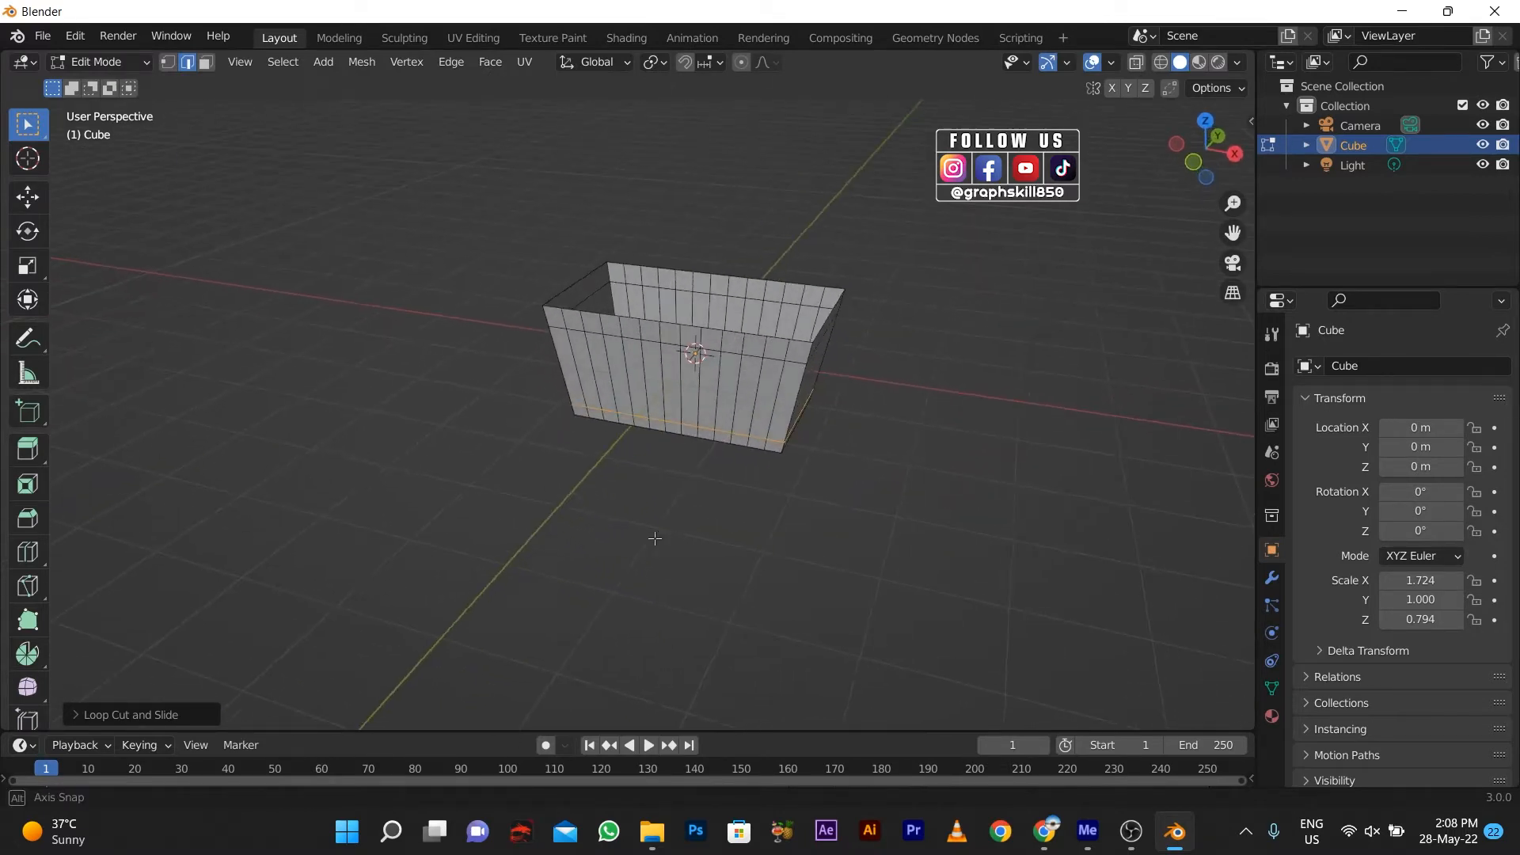
scroll(755, 463, "up", 3)
left_click(755, 463)
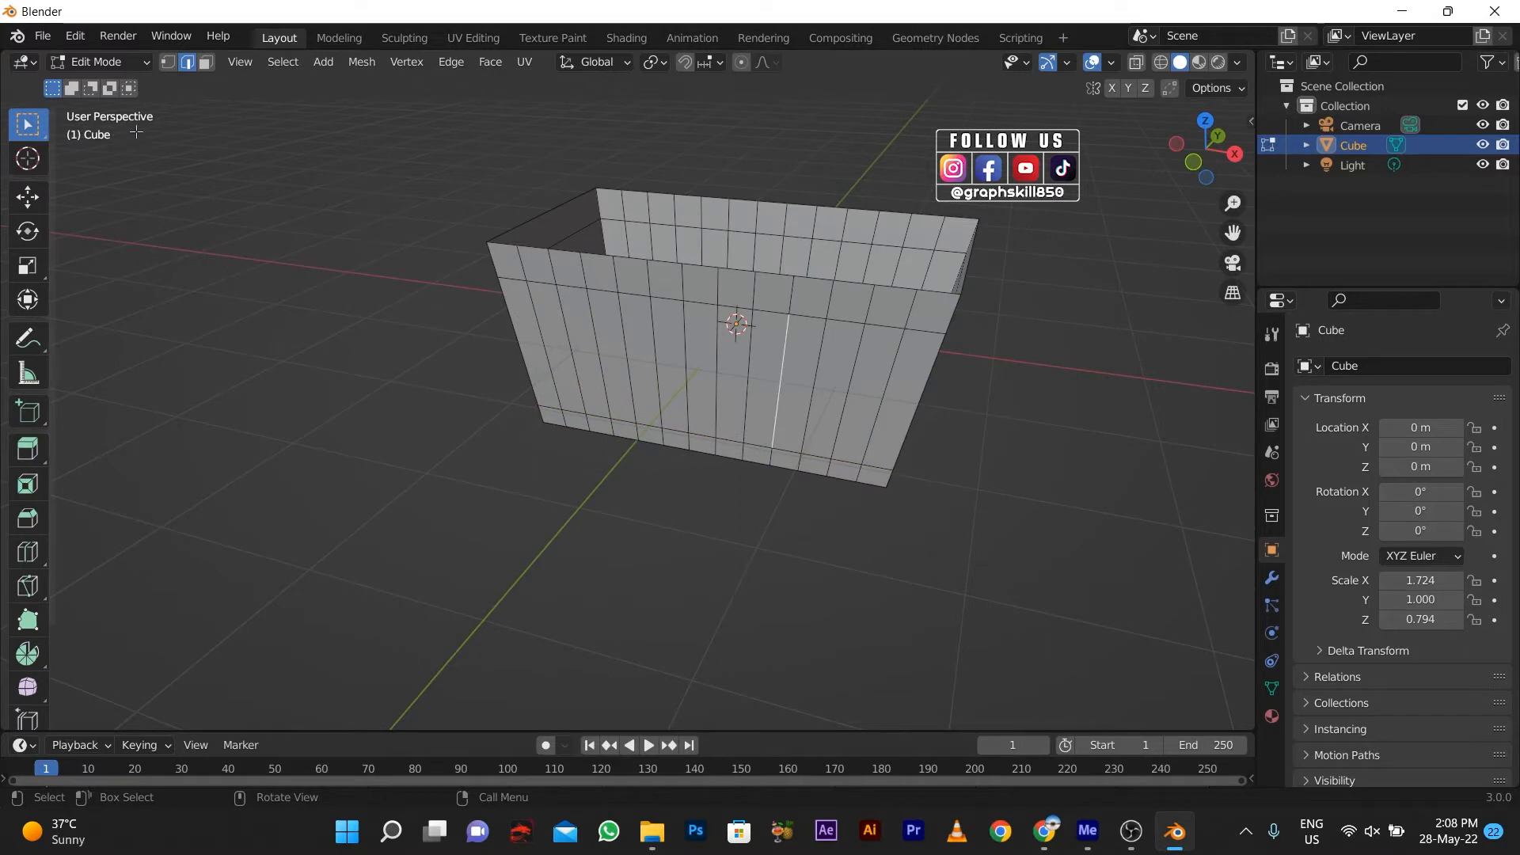
left_click(567, 333)
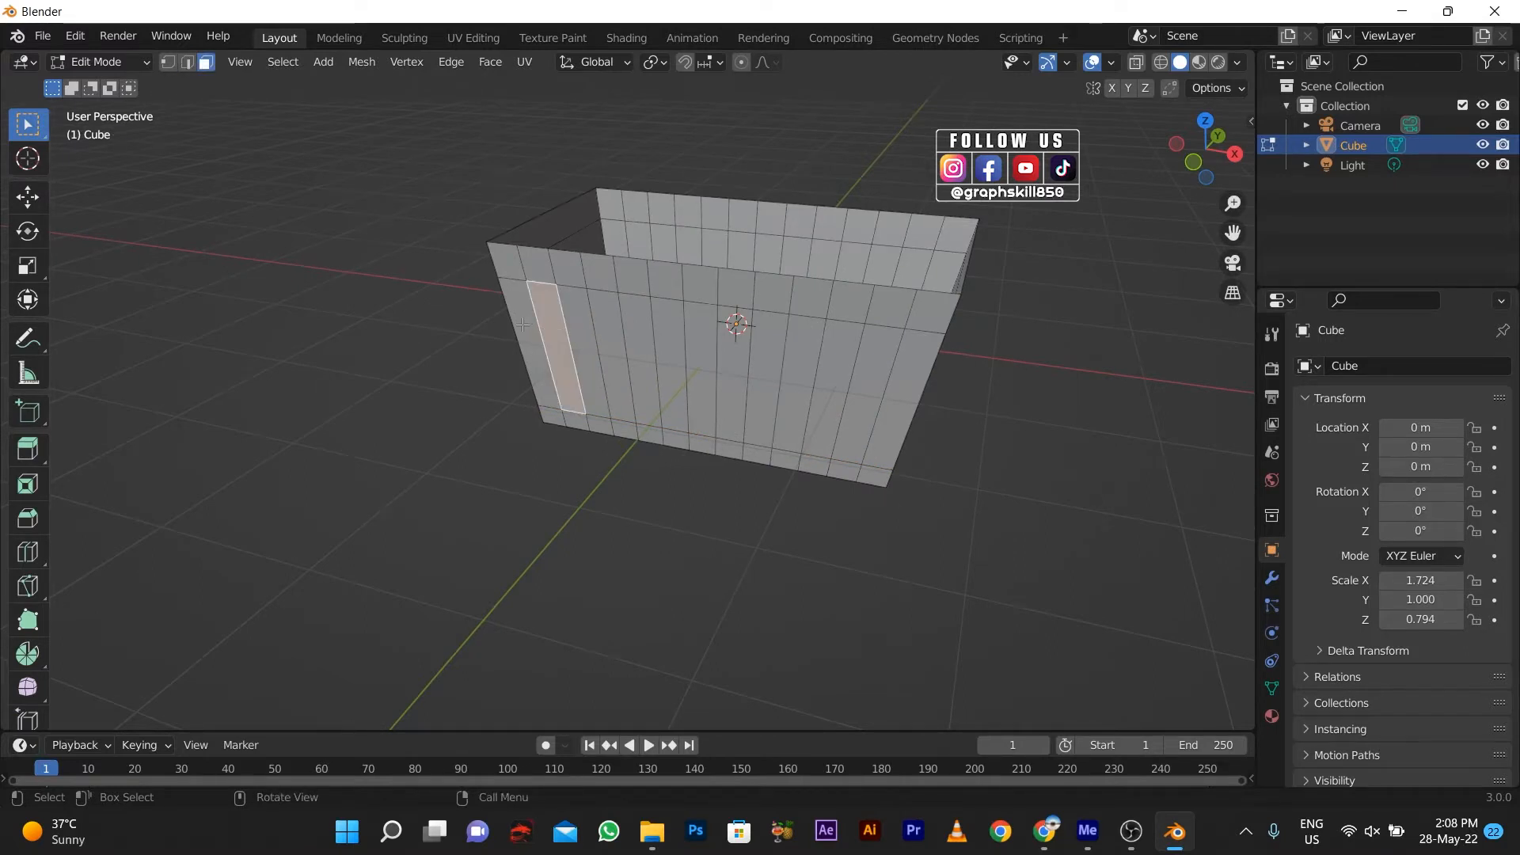
middle_click_drag(492, 322, 596, 292)
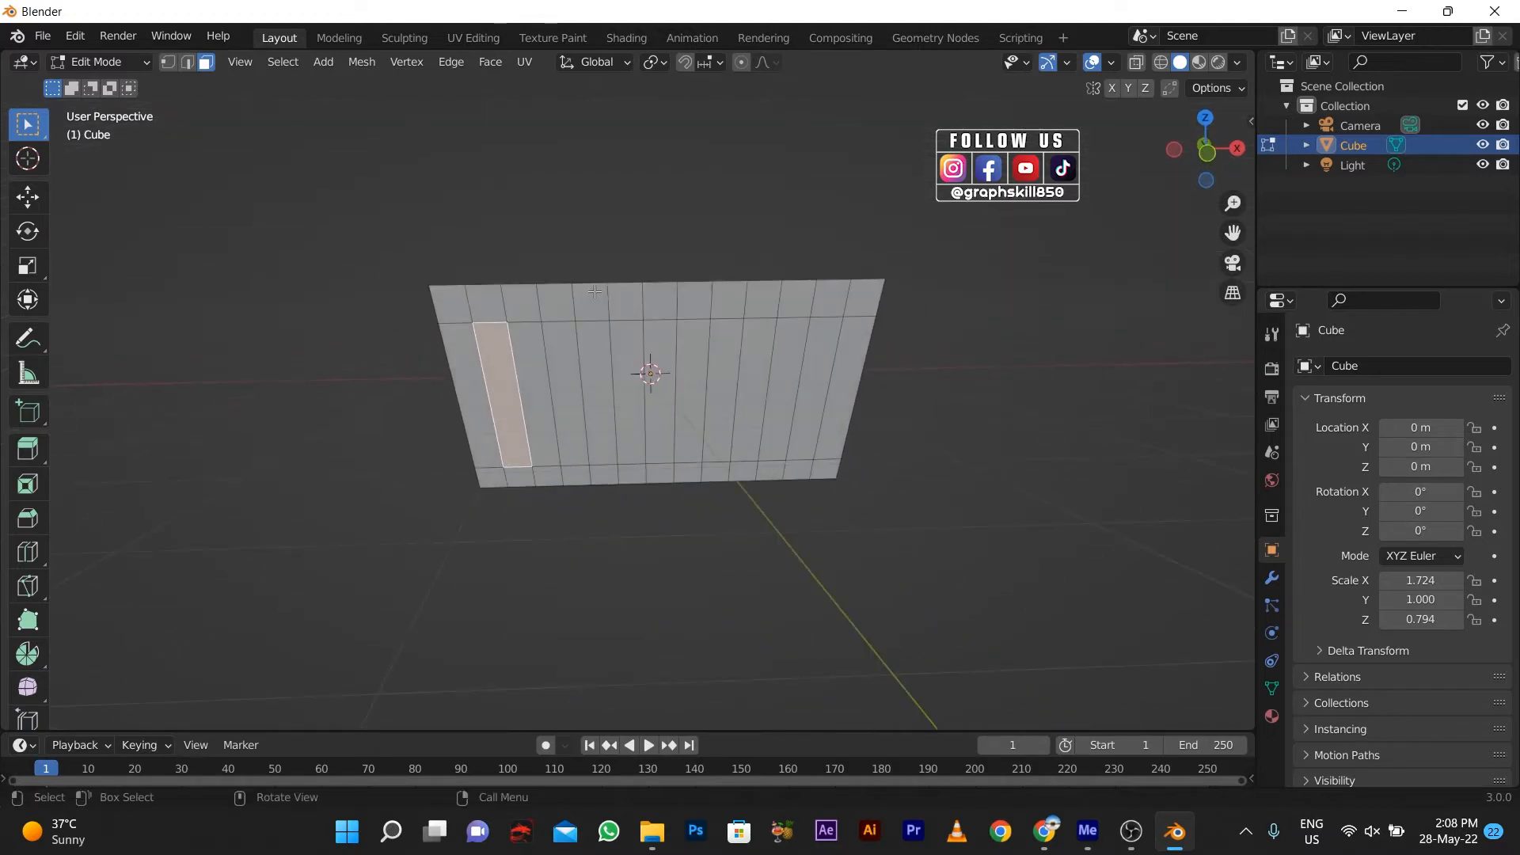
key("KP_1")
left_click_drag(269, 345, 1127, 379)
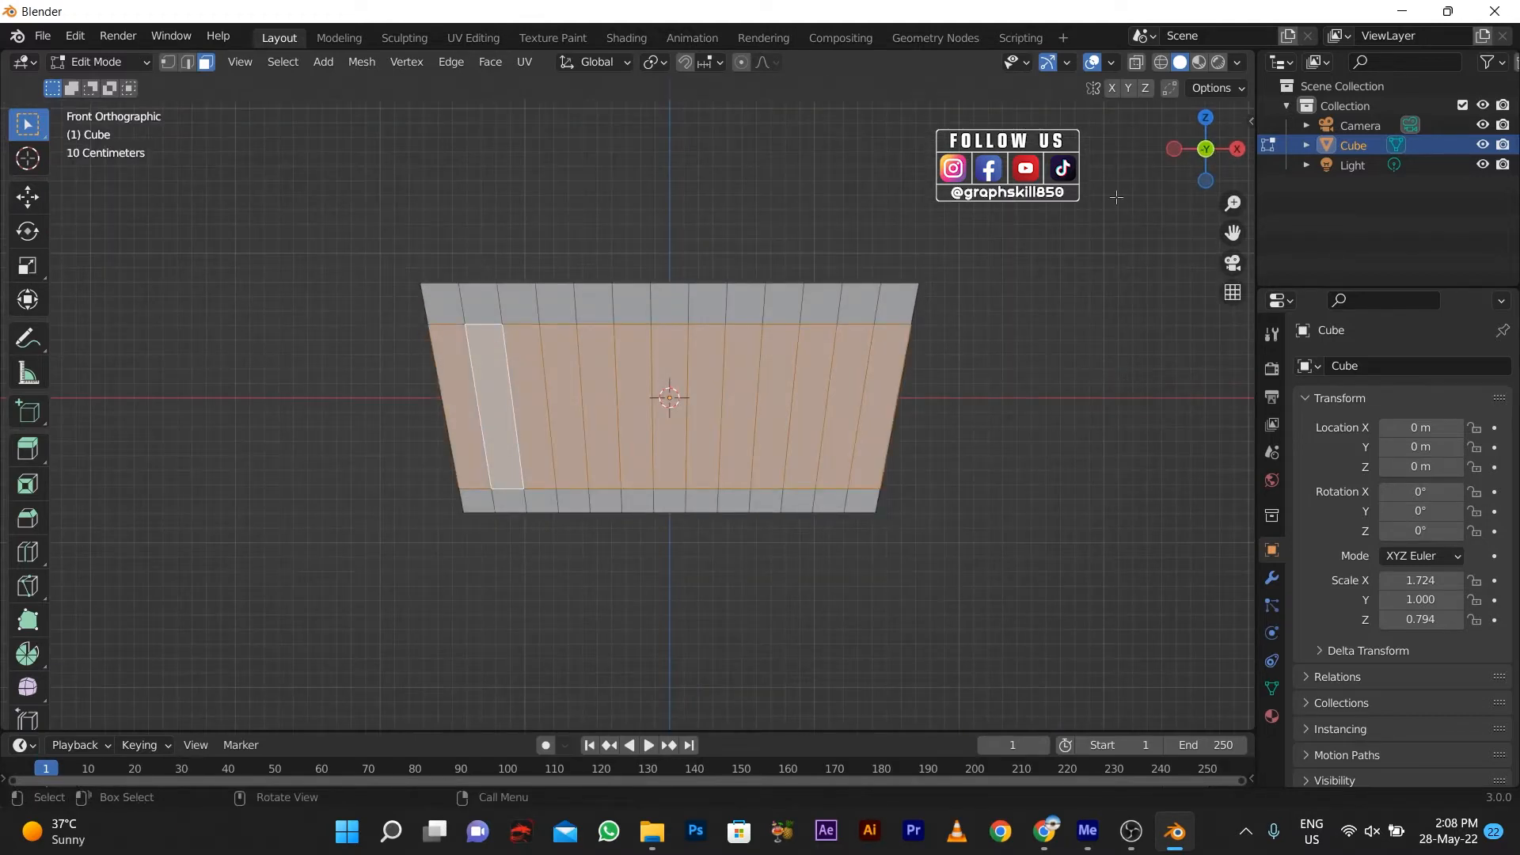
left_click(1140, 63)
left_click_drag(356, 385, 990, 424)
middle_click_drag(739, 429, 908, 430)
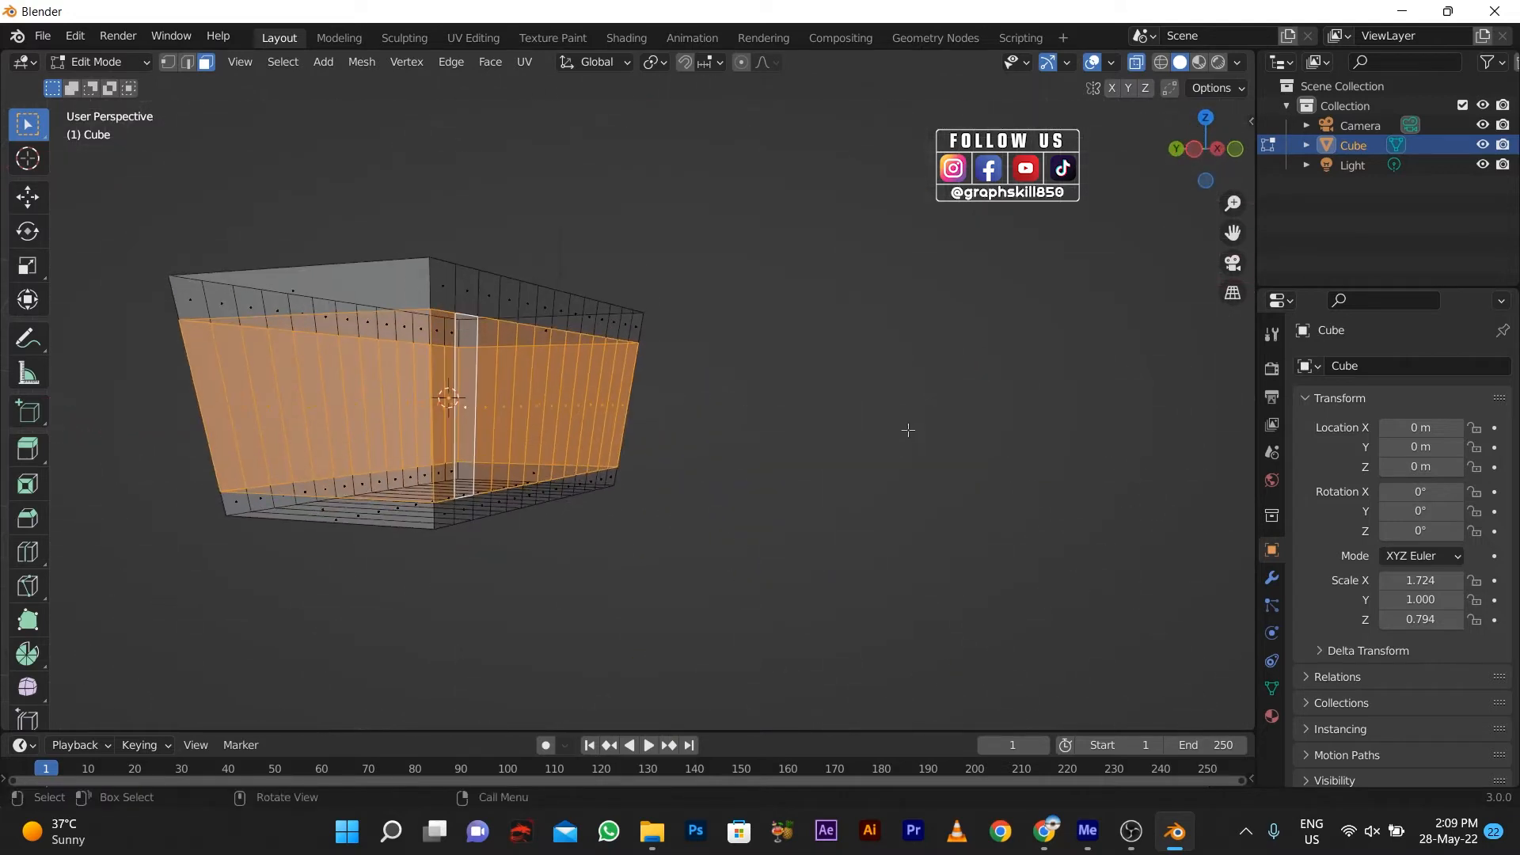
left_click(1139, 64)
- Inset the selected band of faces individually with a thickness of about 0.03 m
middle_click_drag(264, 408, 1072, 526)
key("i")
key("i")
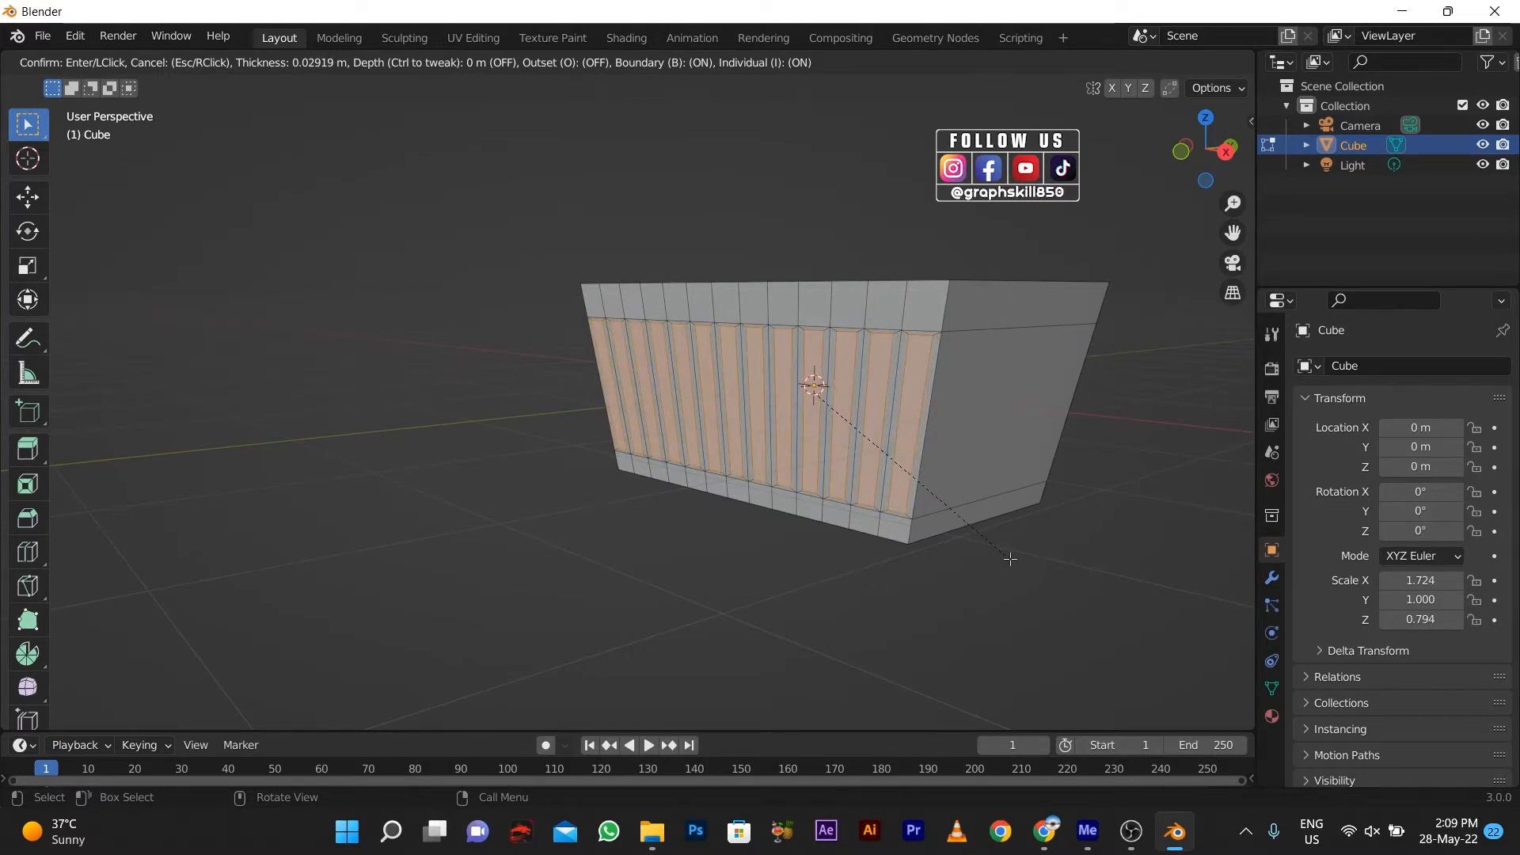
left_click(995, 564)
- Delete the inset faces to open rows of slots in both long sides of the basket
middle_click_drag(532, 584, 591, 601)
scroll(721, 372, "up", 1)
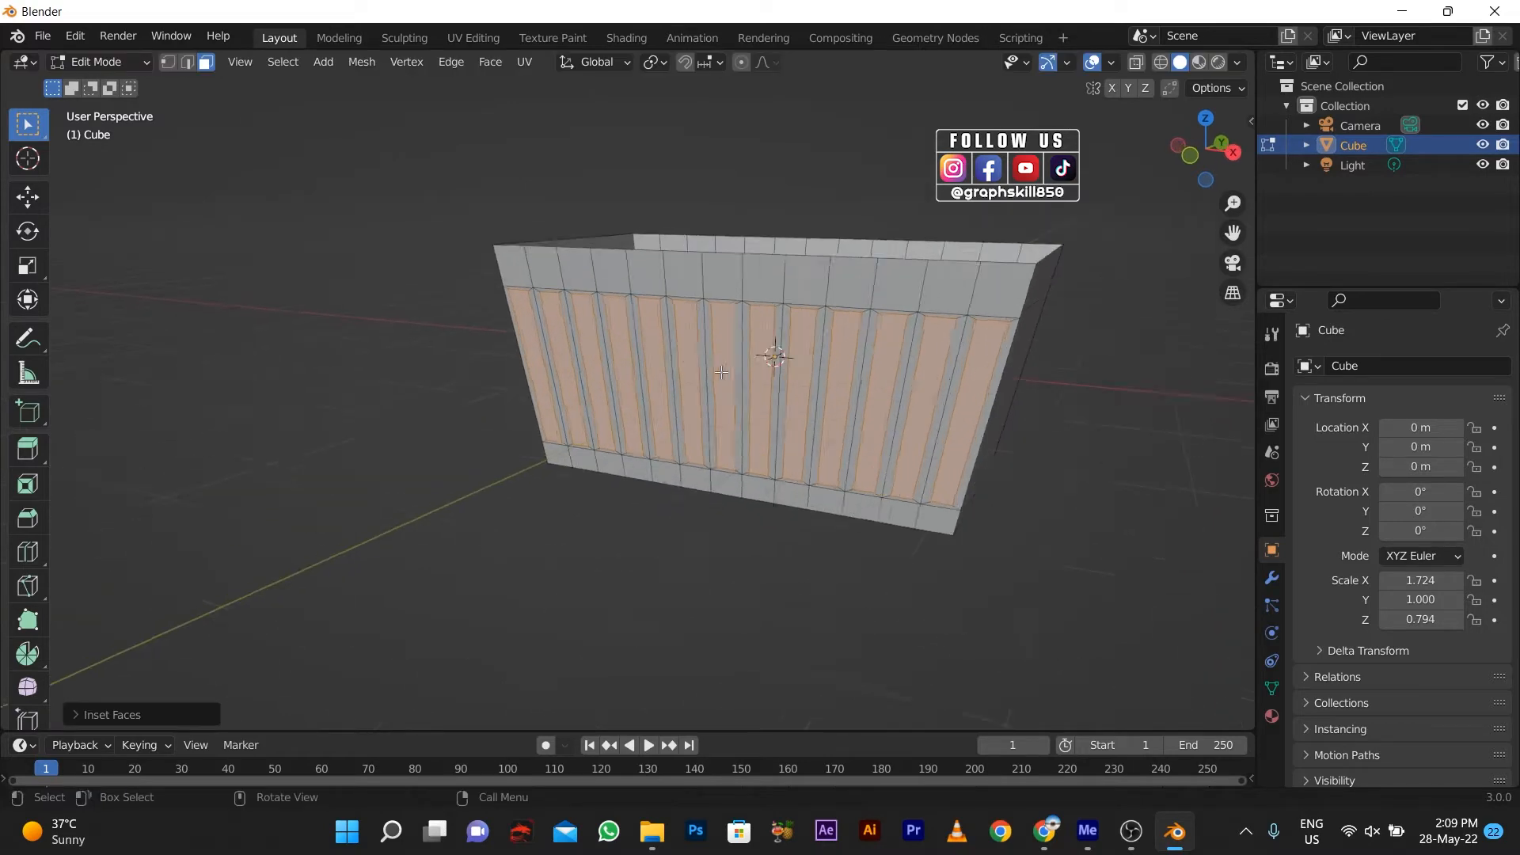
scroll(721, 372, "up", 3)
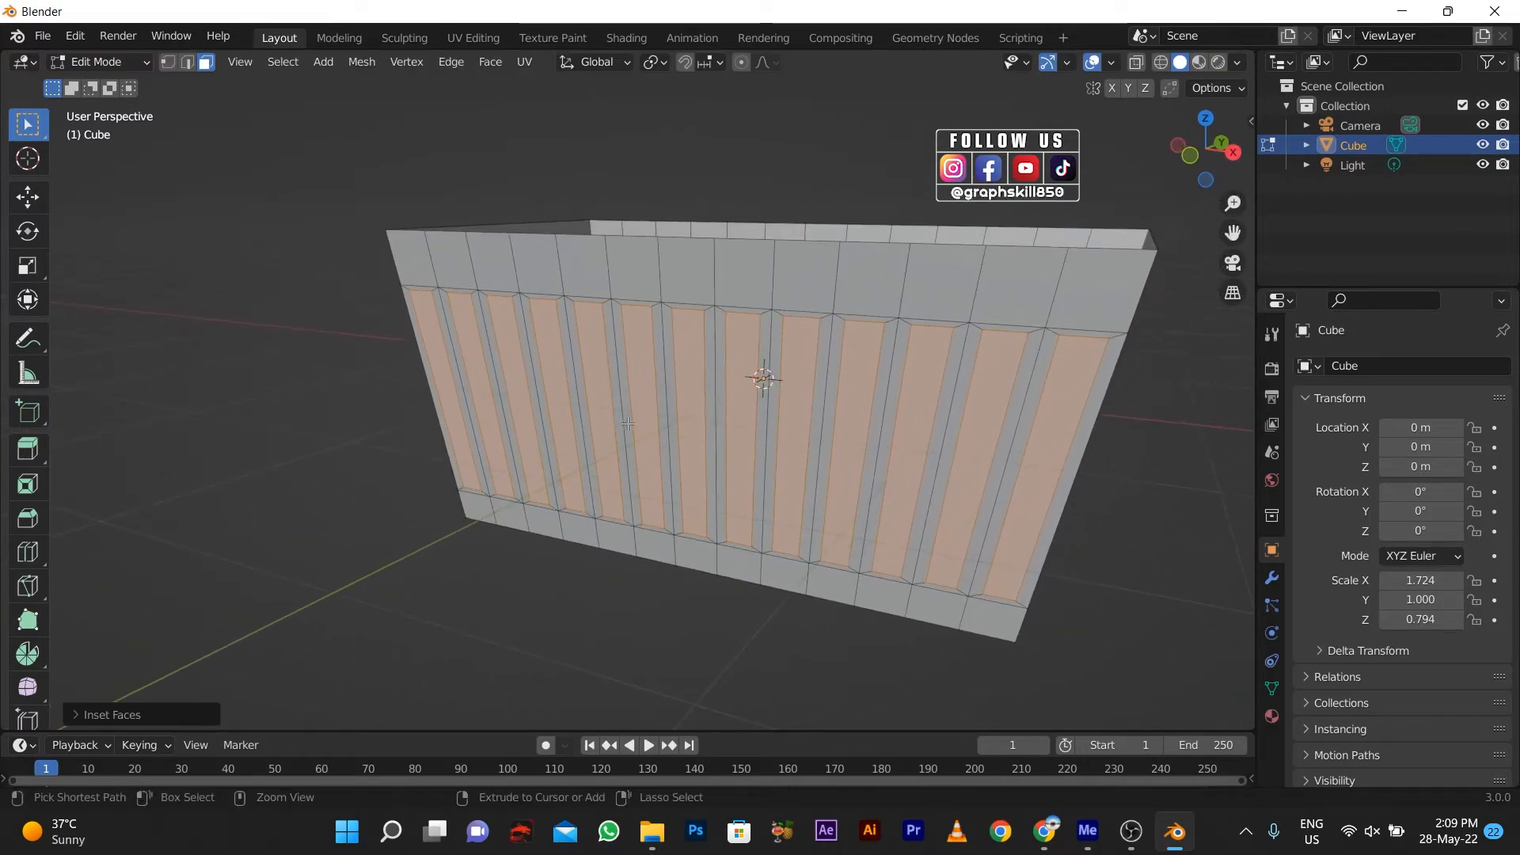
key("ctrl+b")
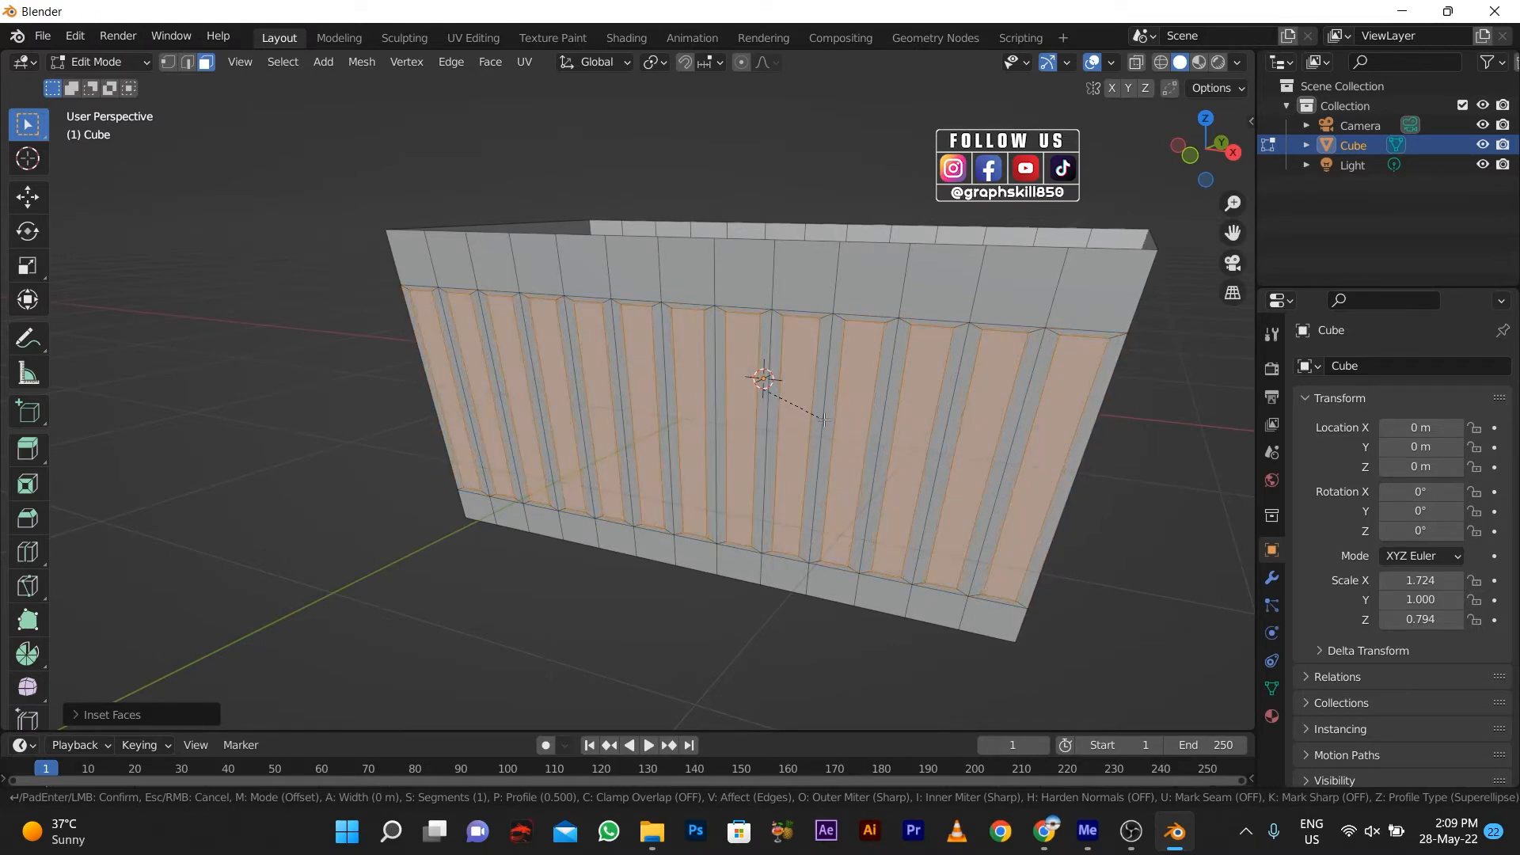
key("Escape")
key("x")
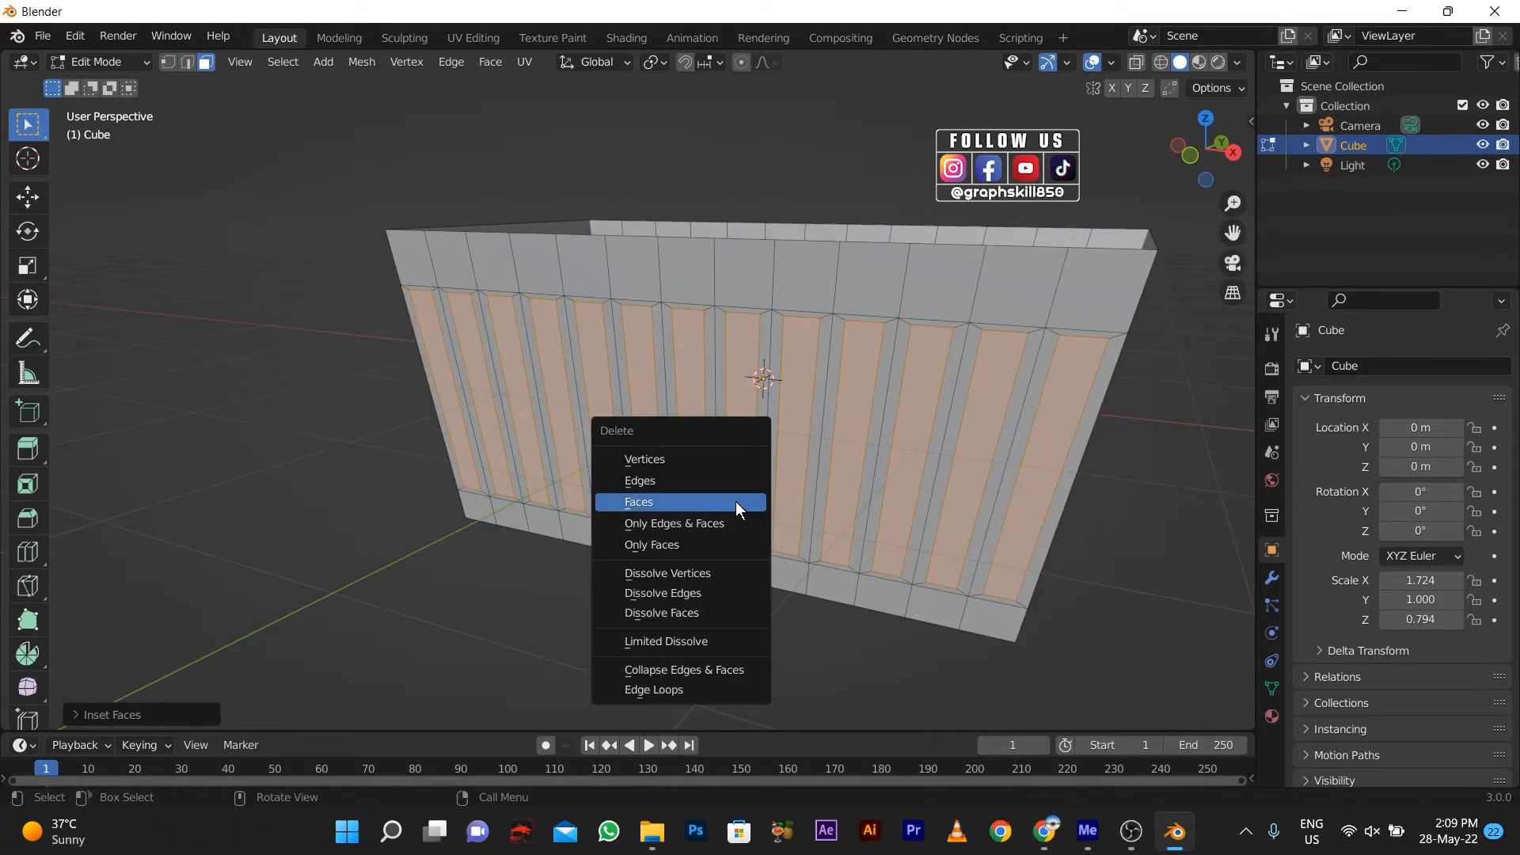
left_click(734, 501)
- Return to Object Mode and add a Subdivision Surface modifier to the basket
middle_click_drag(735, 501, 696, 479)
key("Tab")
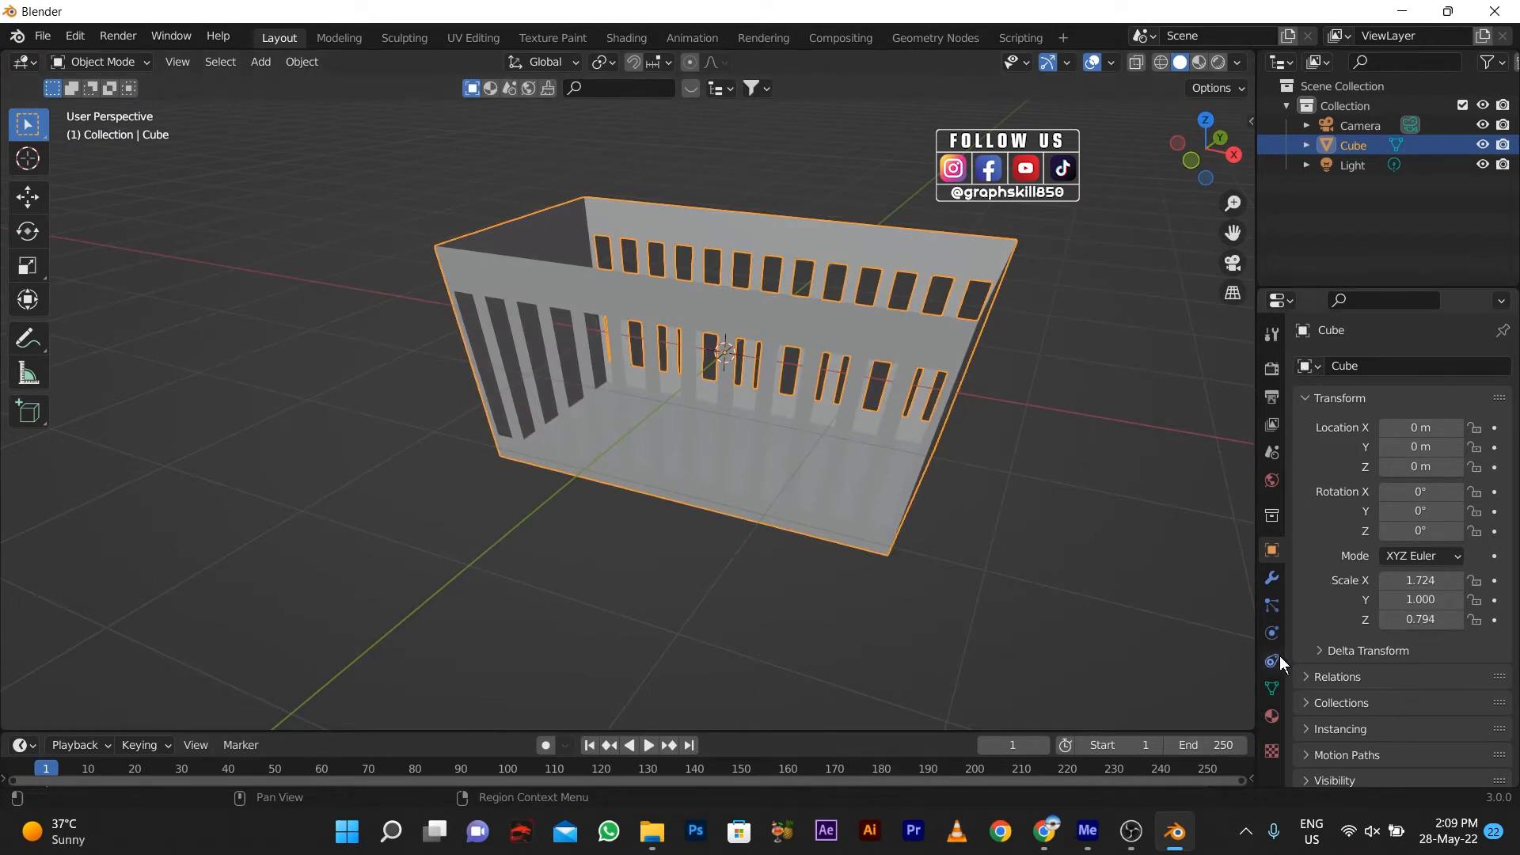
left_click(1274, 579)
left_click(1338, 366)
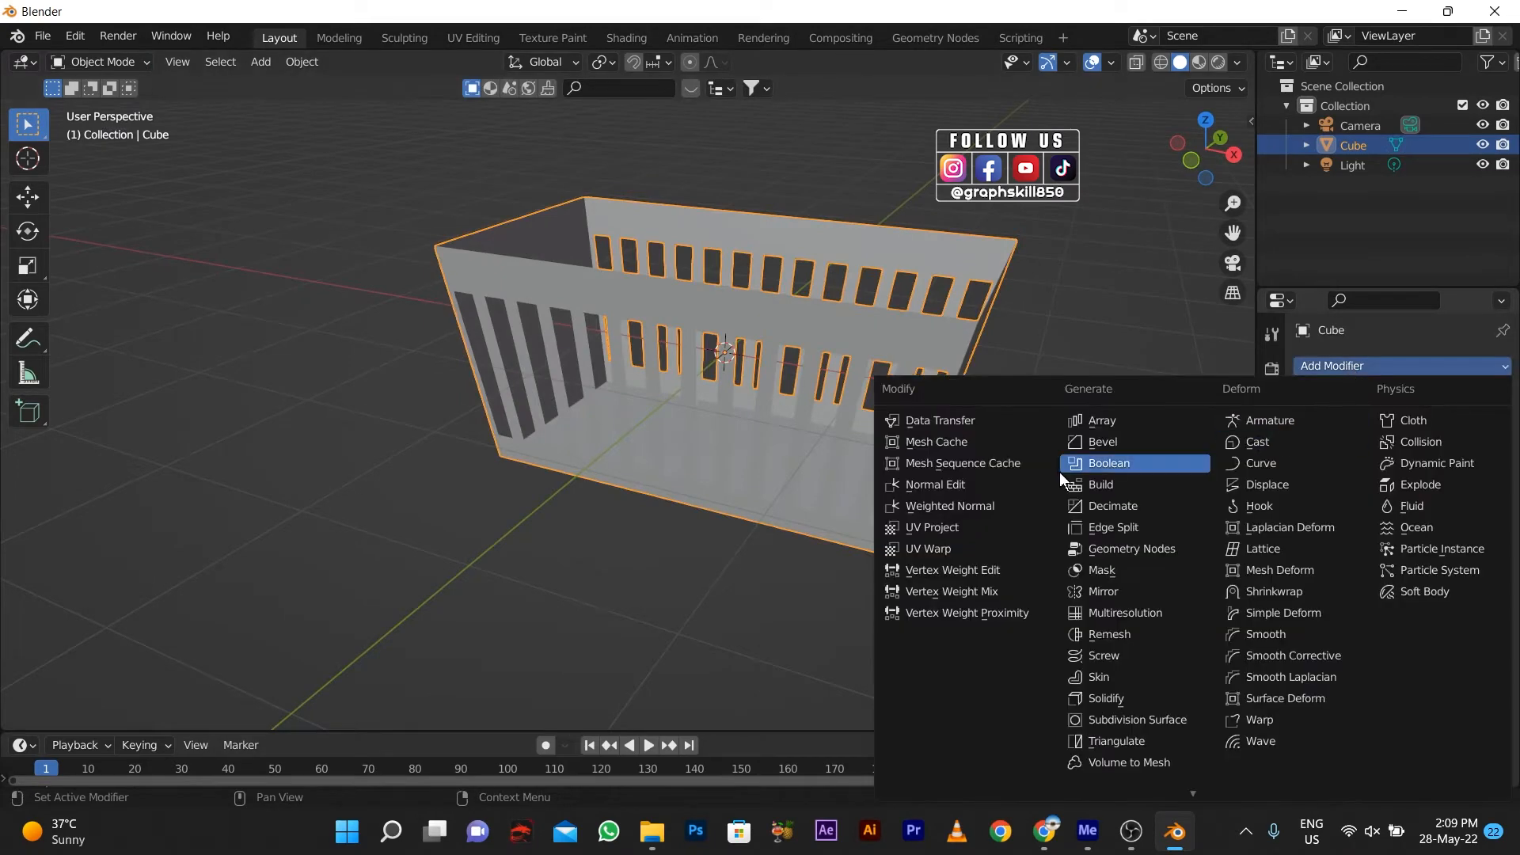
left_click(1141, 720)
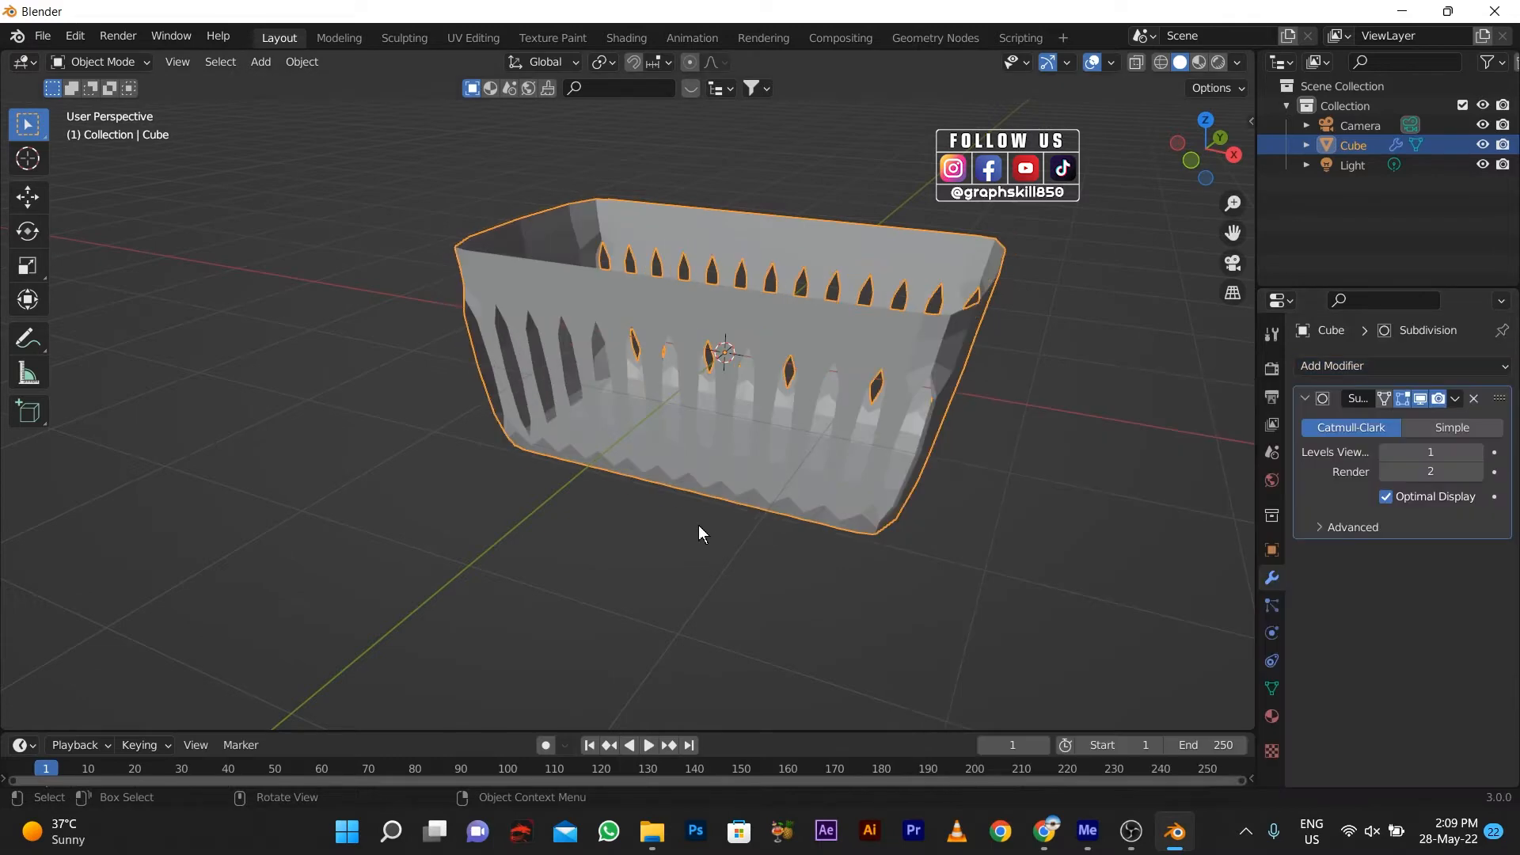
- Set the Subdivision modifier's viewport level to 3 and check the smoothed basket from its sides
mouse_move(698, 525)
middle_mouse_down()
mouse_move(710, 427)
mouse_move(519, 496)
mouse_move(617, 536)
mouse_move(681, 538)
middle_mouse_up()
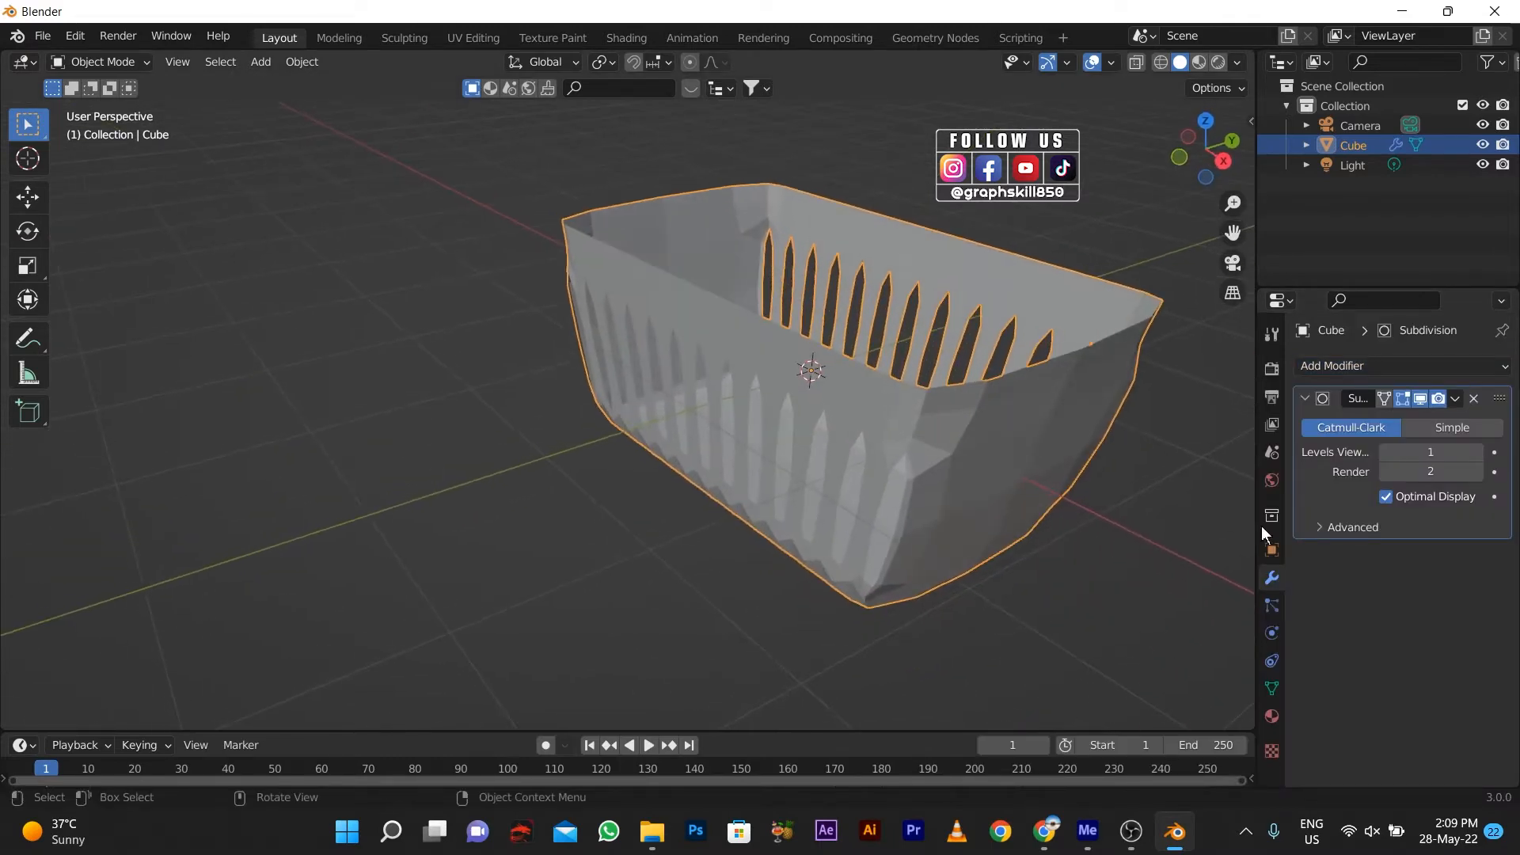
left_click(1477, 453)
left_click(1476, 452)
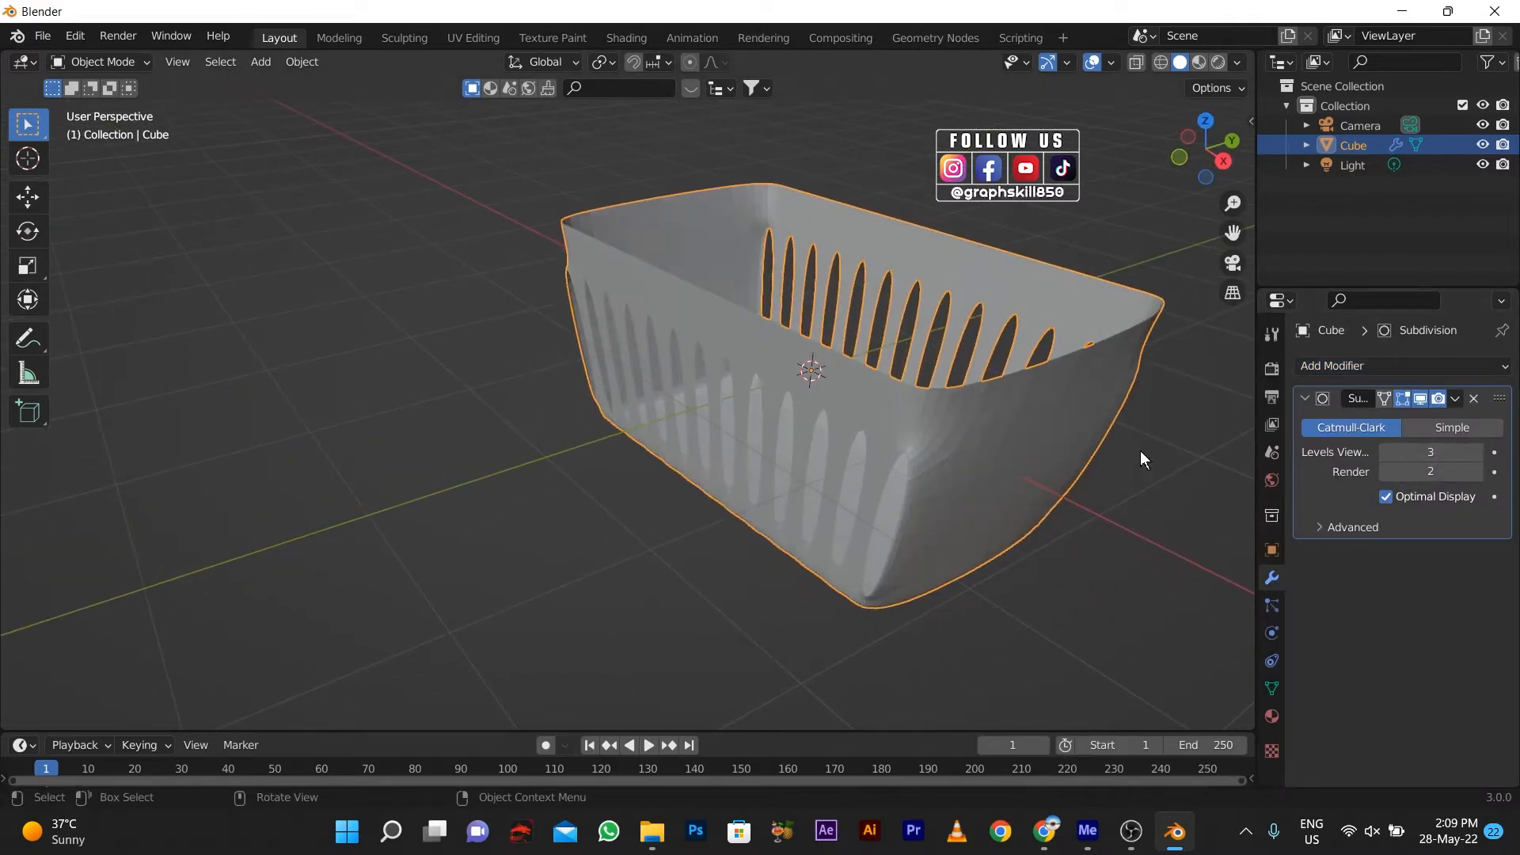
middle_click_drag(1140, 450, 571, 417)
- Undo the Subdivision Surface modifier and the slot deletion to restore the selected inset faces in Edit Mode
key("ctrl+z")
key("ctrl+z")
key("ctrl+z")
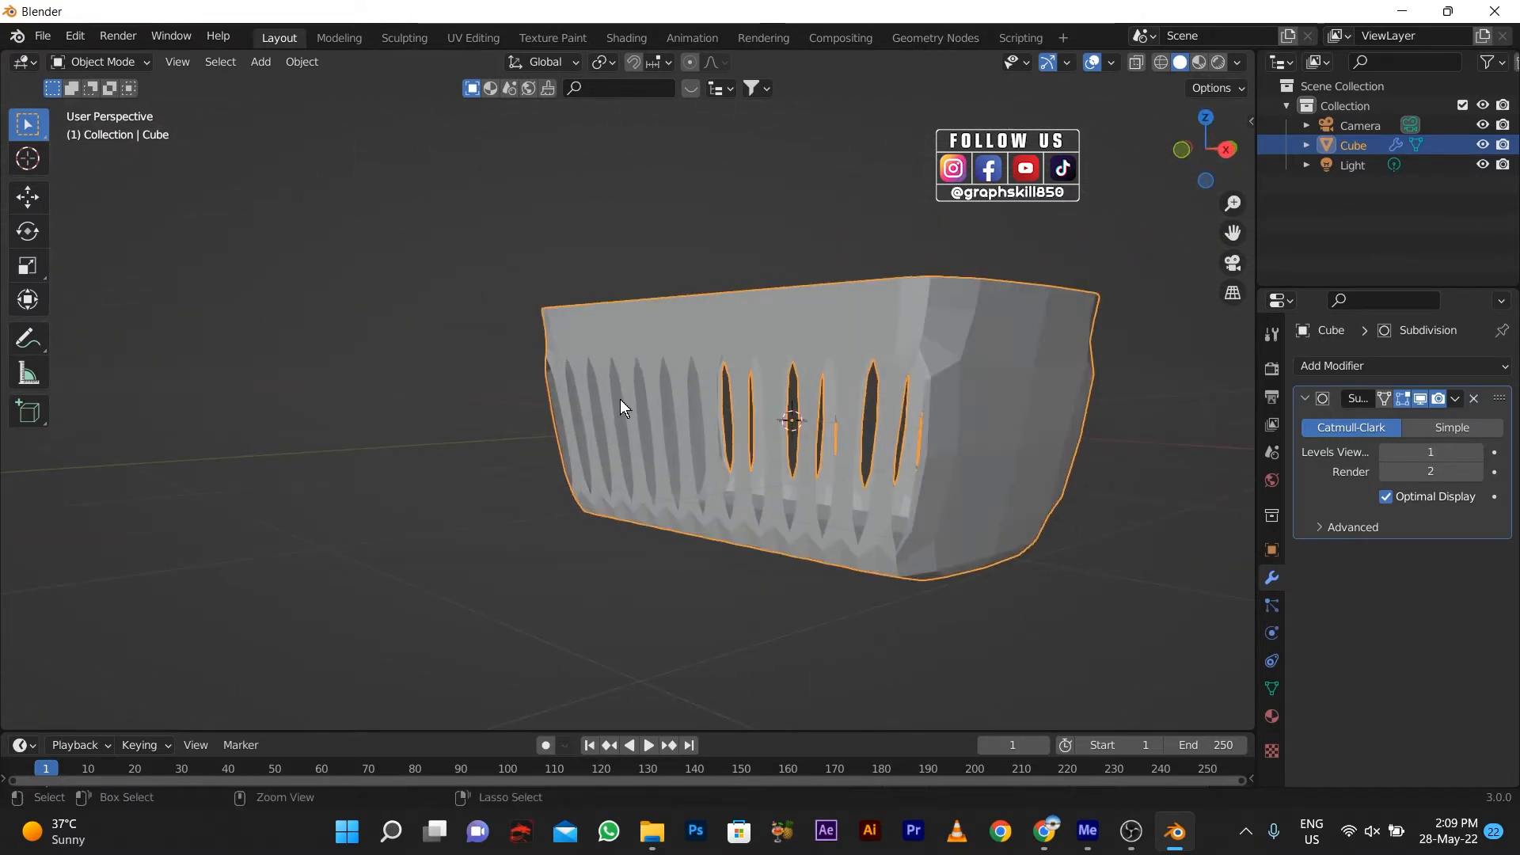
middle_click_drag(671, 420, 729, 435)
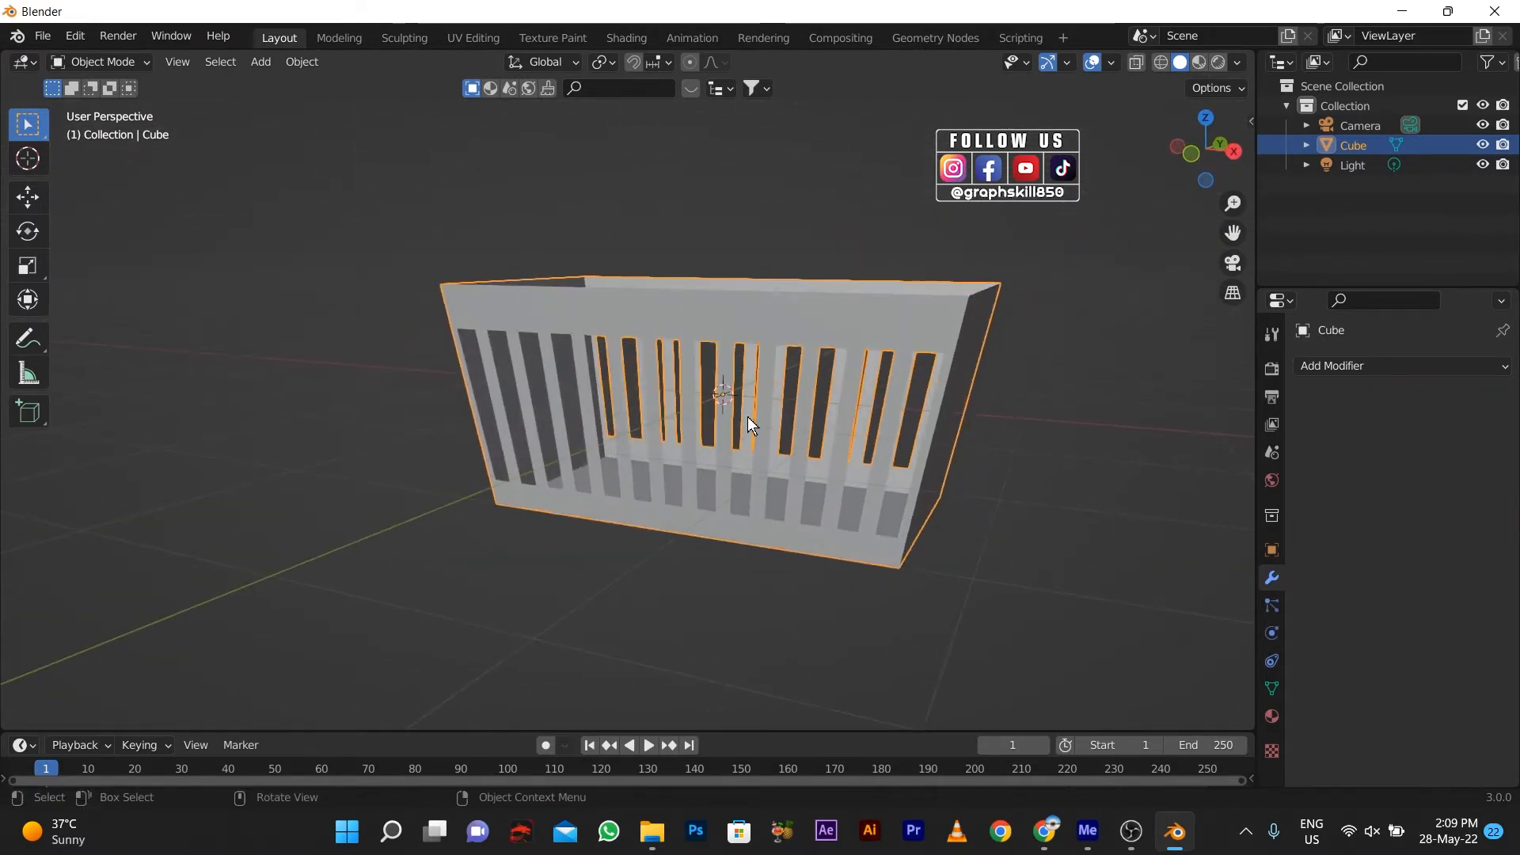
middle_click_drag(838, 416, 709, 390)
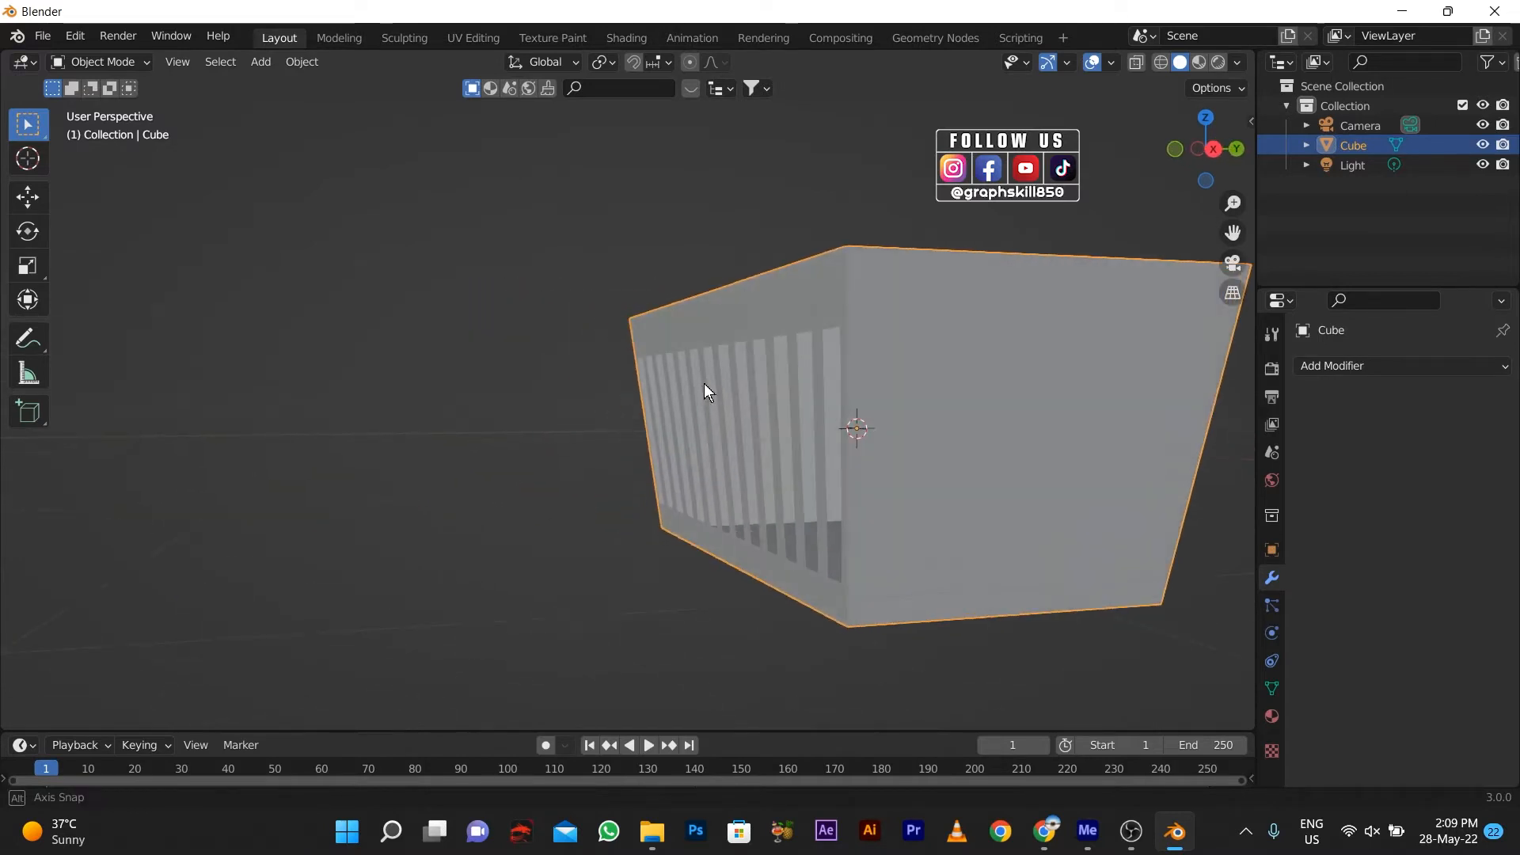
middle_click_drag(926, 342, 824, 445)
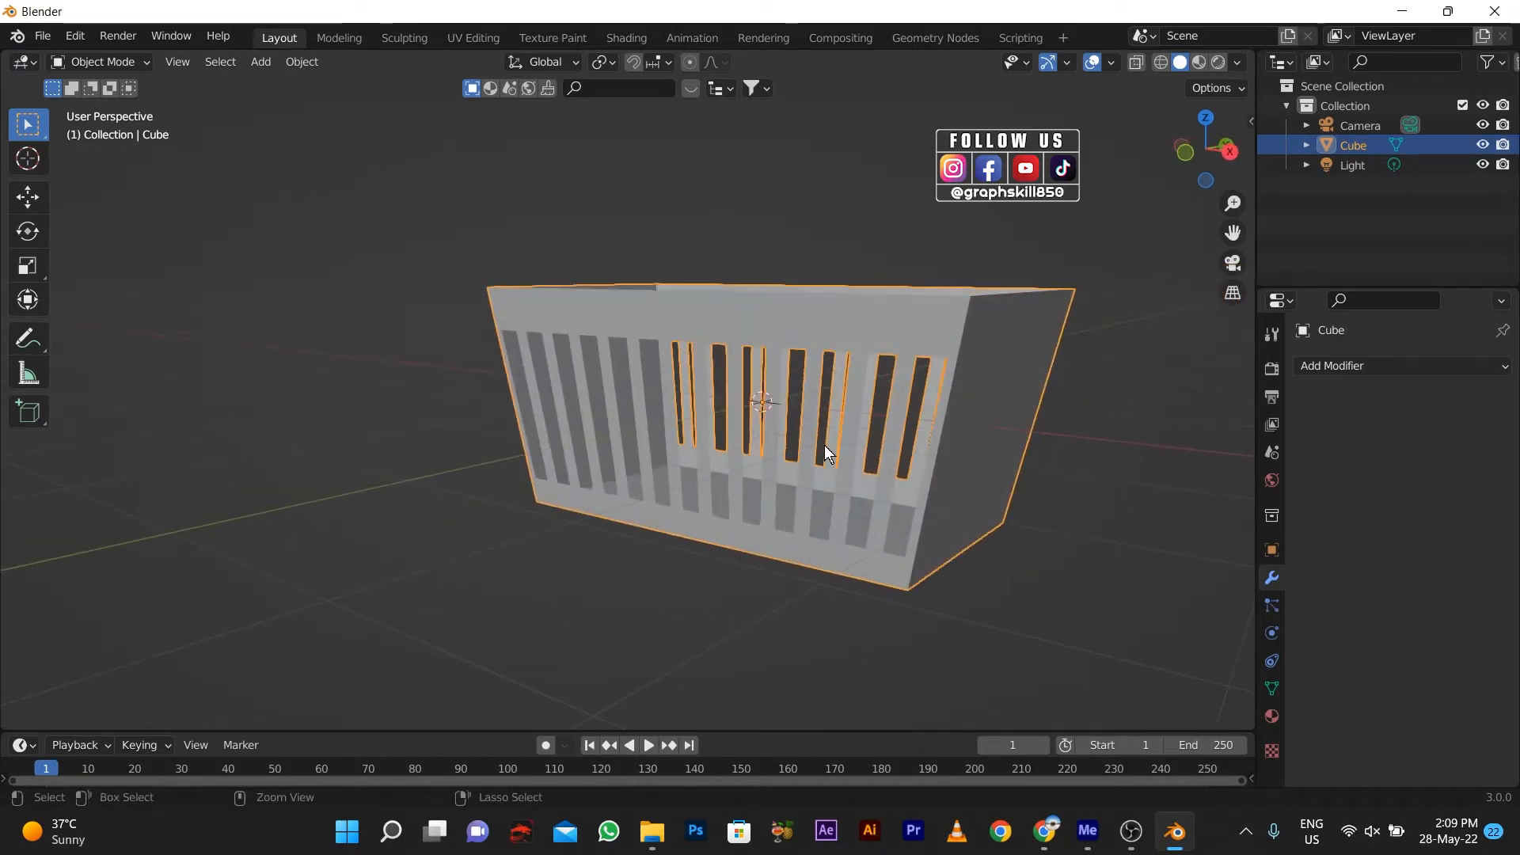
middle_click_drag(544, 484, 424, 515)
key("Tab")
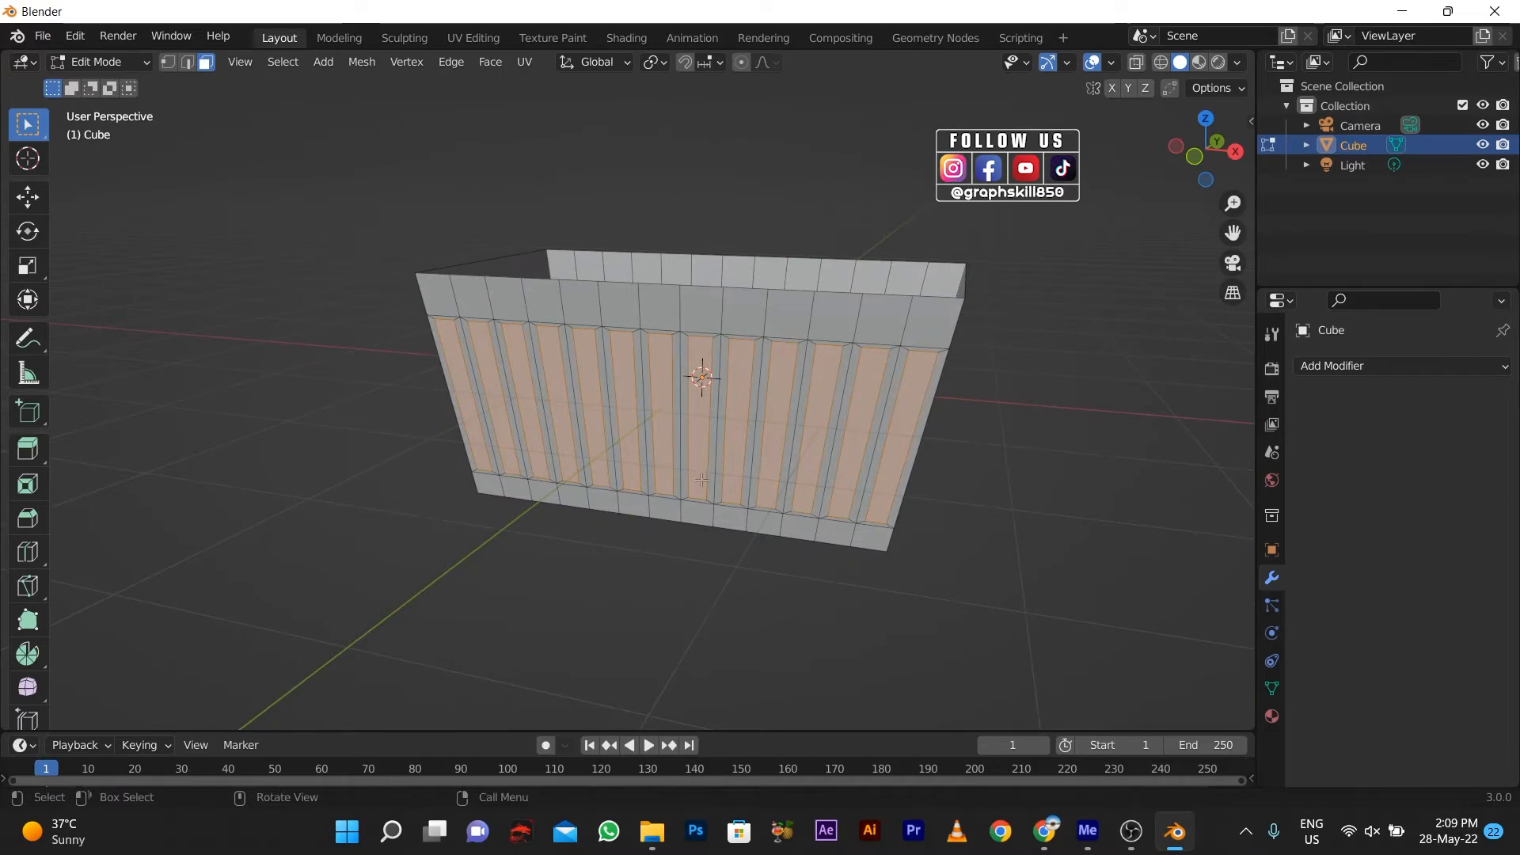
- Deselect the outermost inset faces near the basket's corners and delete the remaining inset faces on the long sides
middle_click_drag(783, 432, 815, 420)
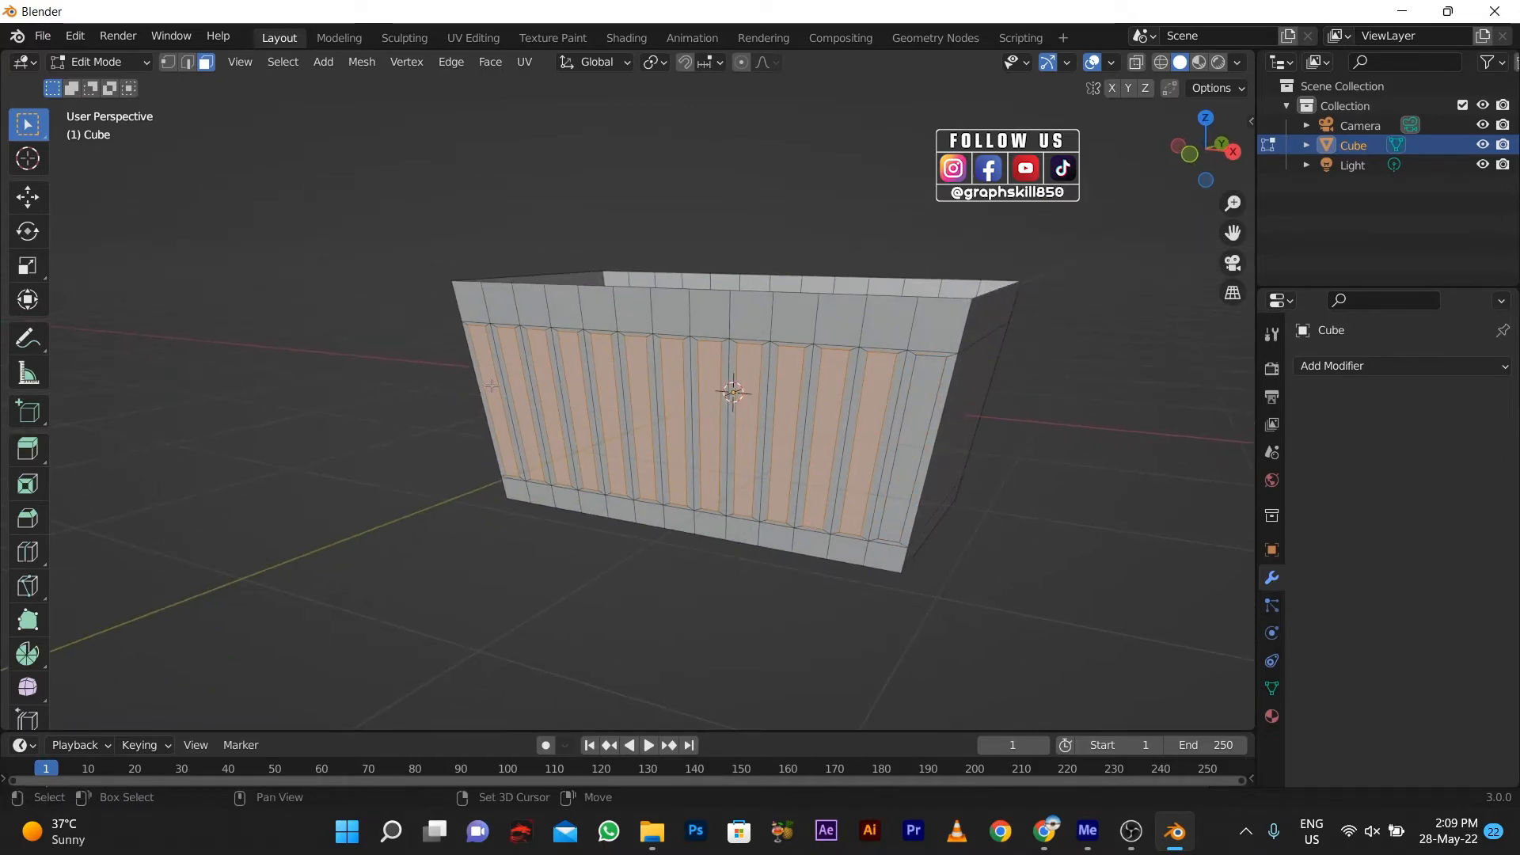
middle_click_drag(491, 385, 649, 515)
key("x")
left_click(752, 507)
- Return to Object Mode and add a Subdivision Surface modifier with its viewport level set to 3
key("Tab")
left_click(1388, 366)
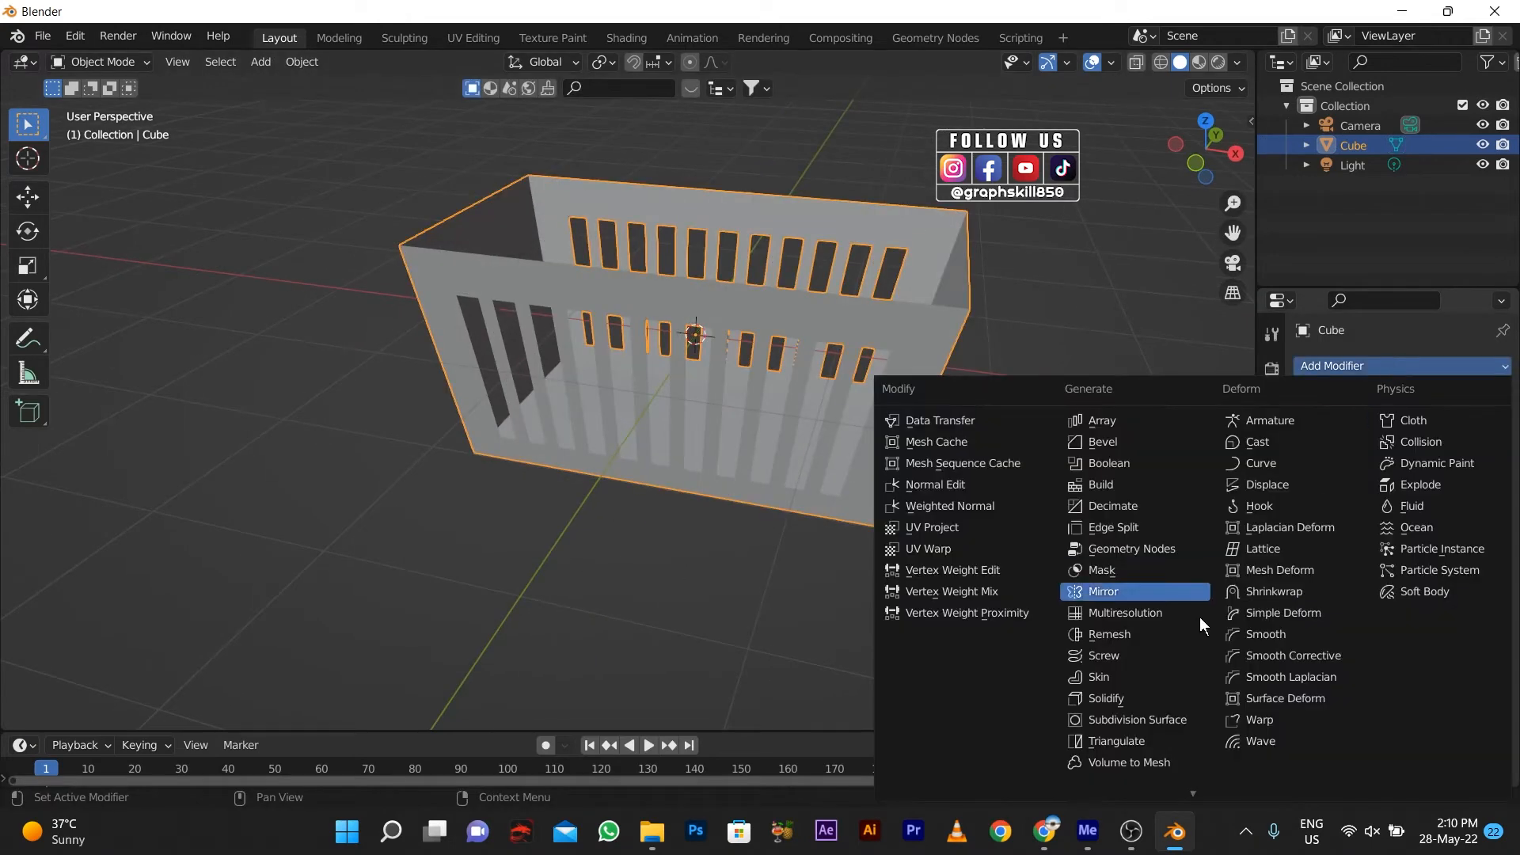
left_click(1165, 720)
middle_click_drag(980, 587, 950, 507)
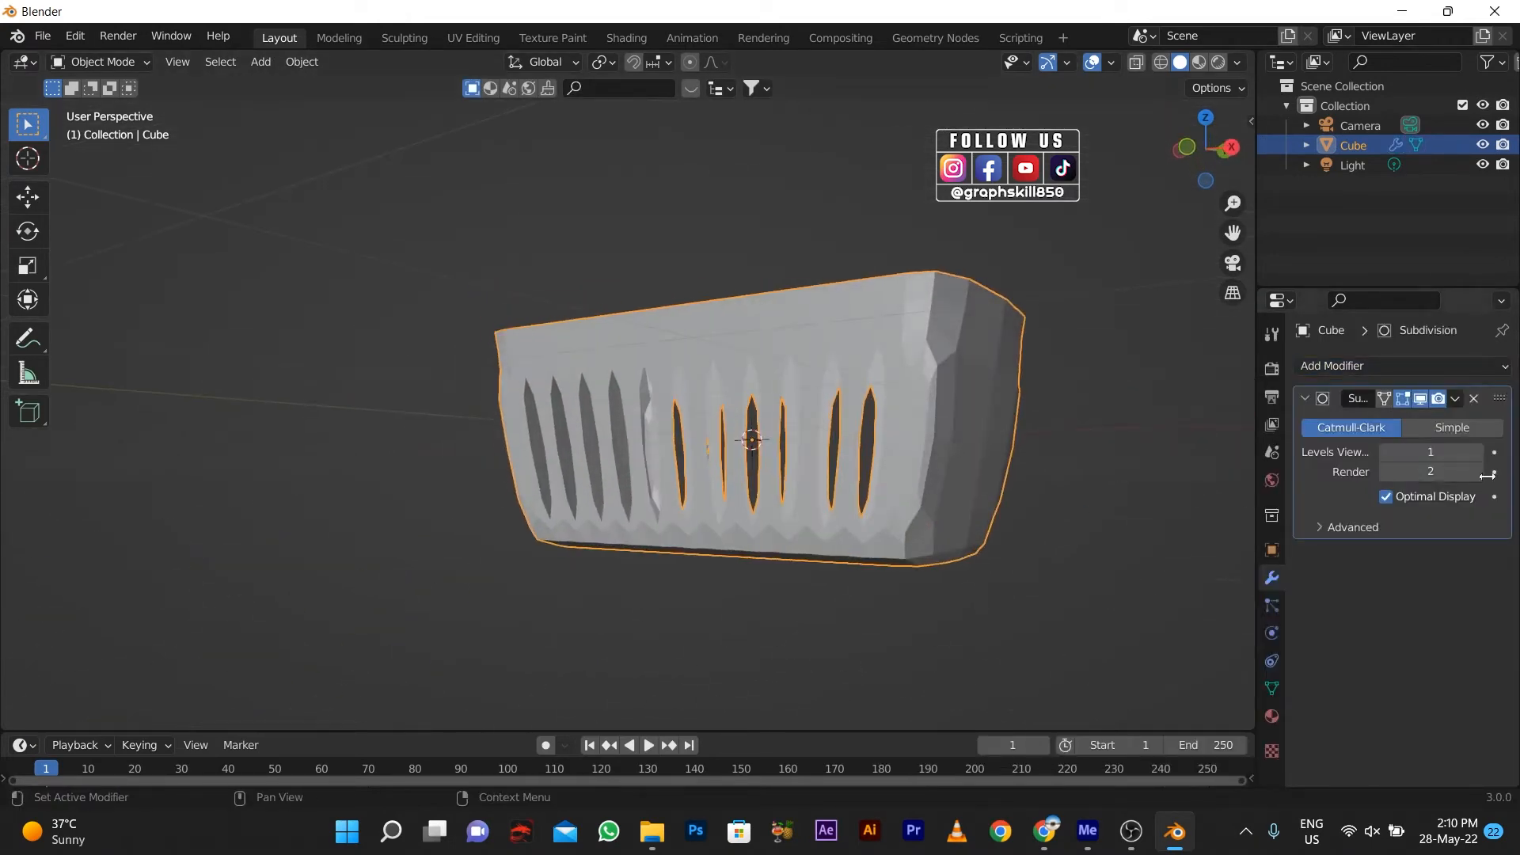
left_click(1477, 452)
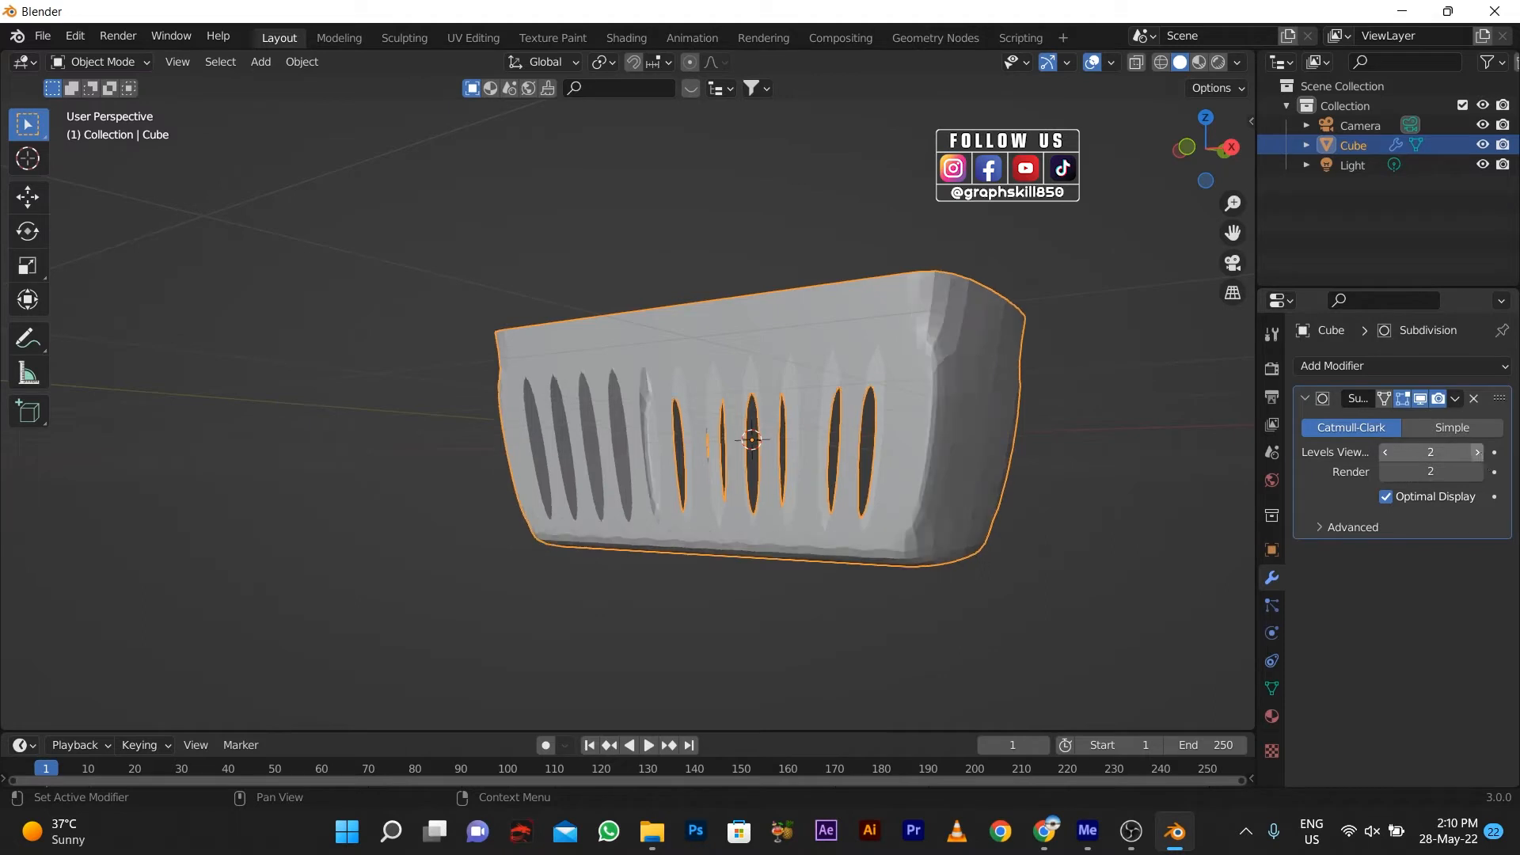
left_click(1477, 451)
- Turn off the modifier's viewport display and add eight evenly spaced vertical loop cuts across the basket's short ends
left_click(1422, 399)
middle_click_drag(792, 447, 604, 454)
key("Tab")
left_click(794, 452)
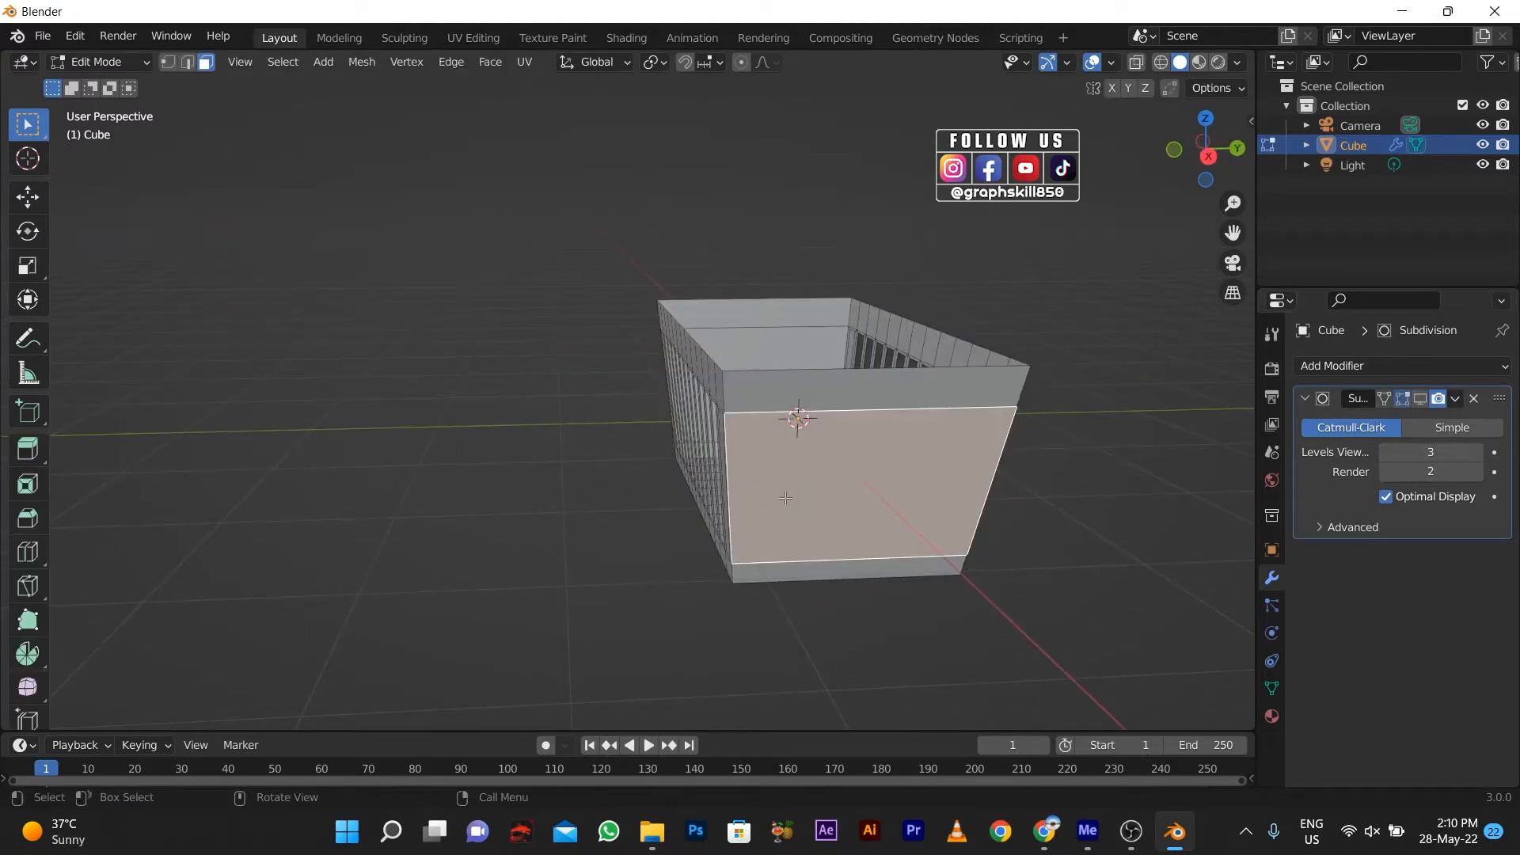
key("ctrl+r")
scroll(812, 395, "up", 2)
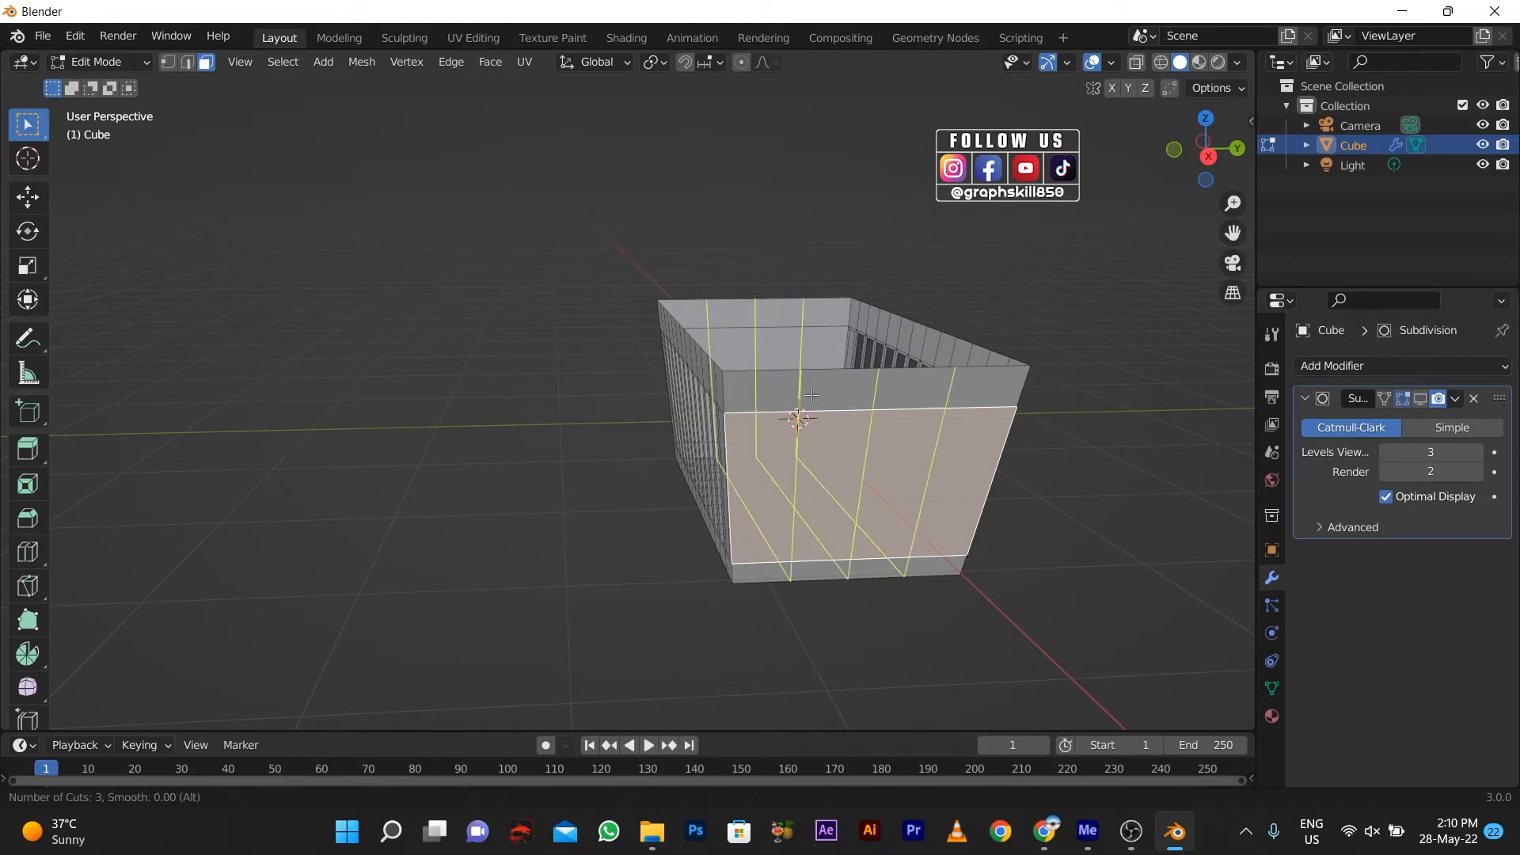
scroll(811, 394, "up", 5)
left_click(812, 395)
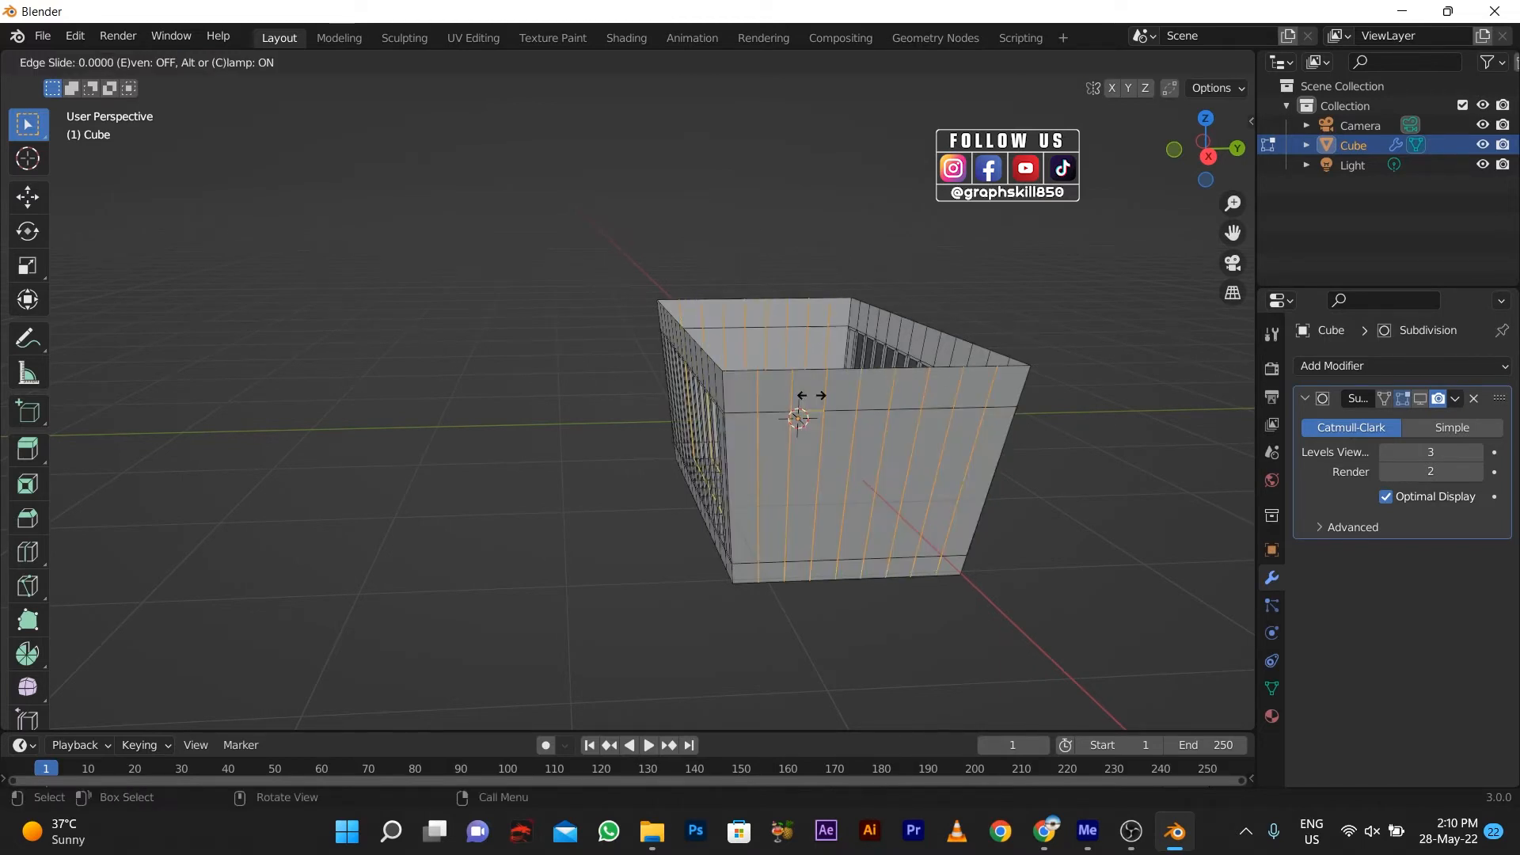
right_click(741, 481)
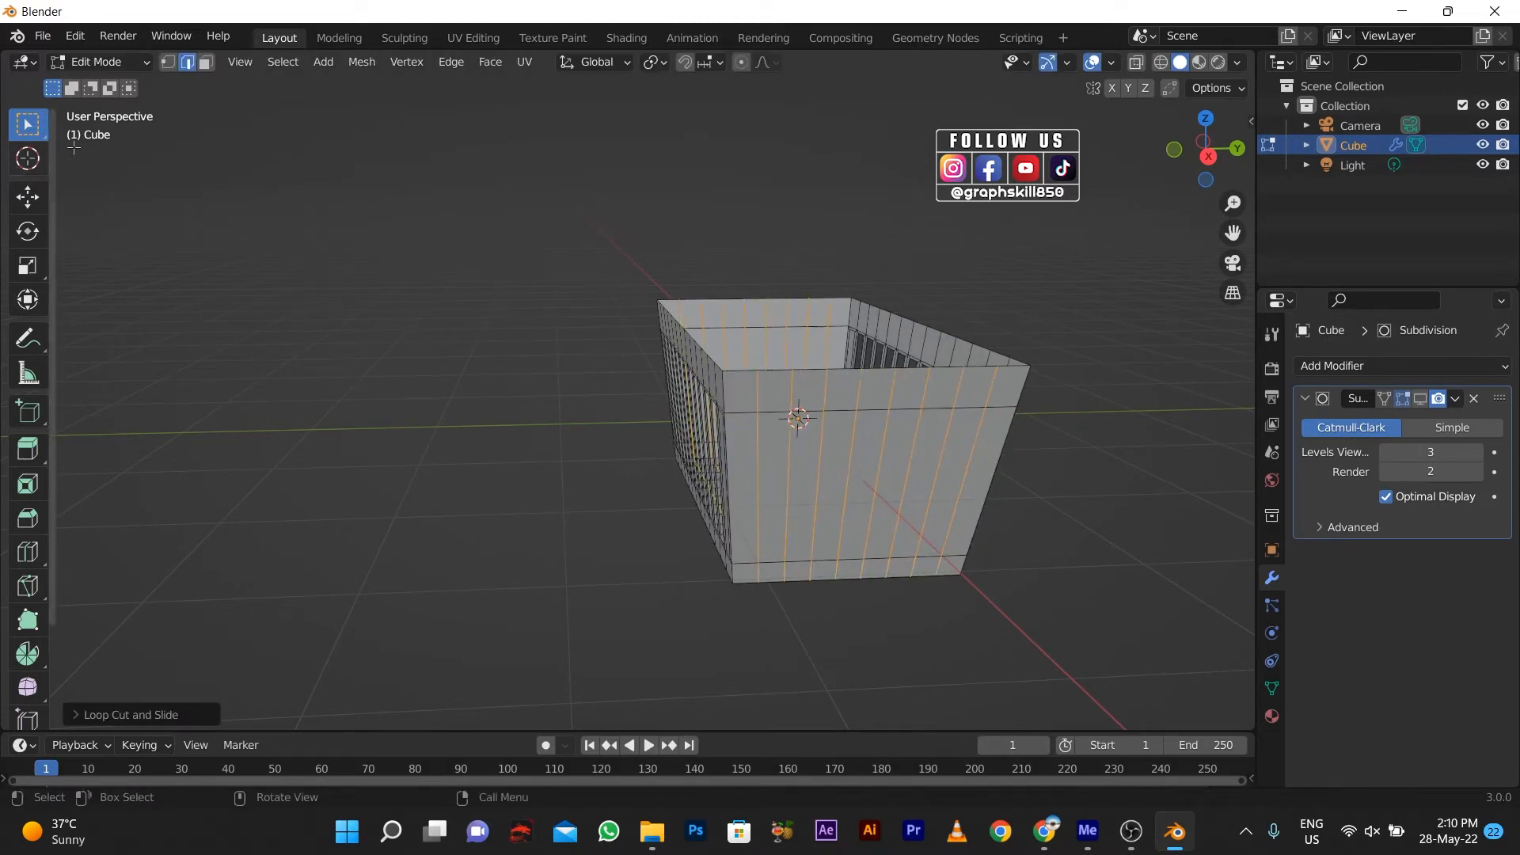
- In face select mode, select the seven inner middle-band faces on the near short end, leaving out the outermost ones
left_click(205, 62)
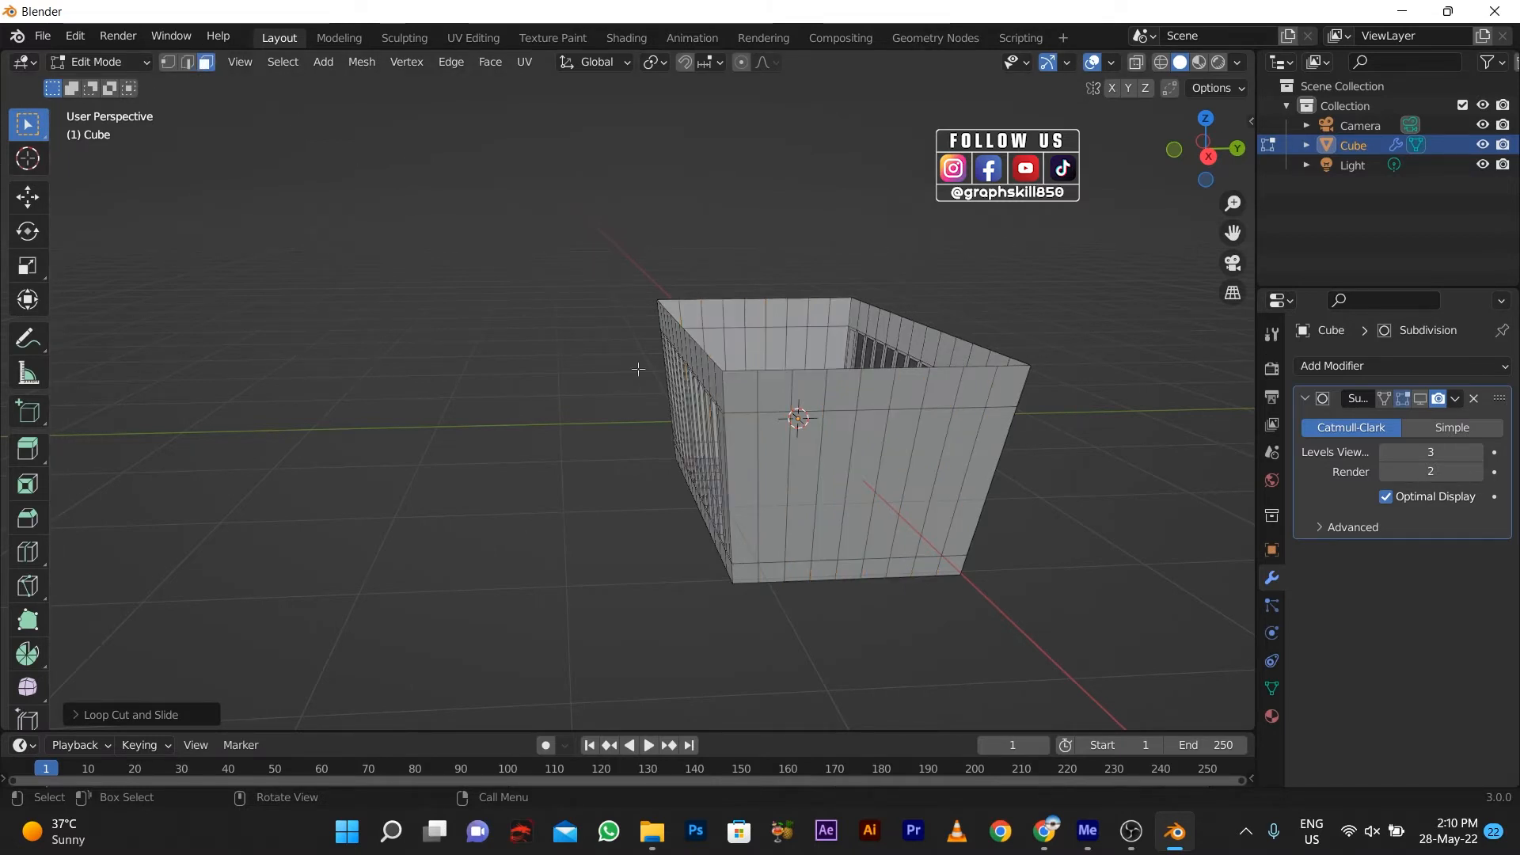
left_click(772, 467, "shift")
left_click(804, 479, "shift")
left_click(841, 489, "shift")
left_click(870, 486, "shift")
left_click(908, 485, "shift")
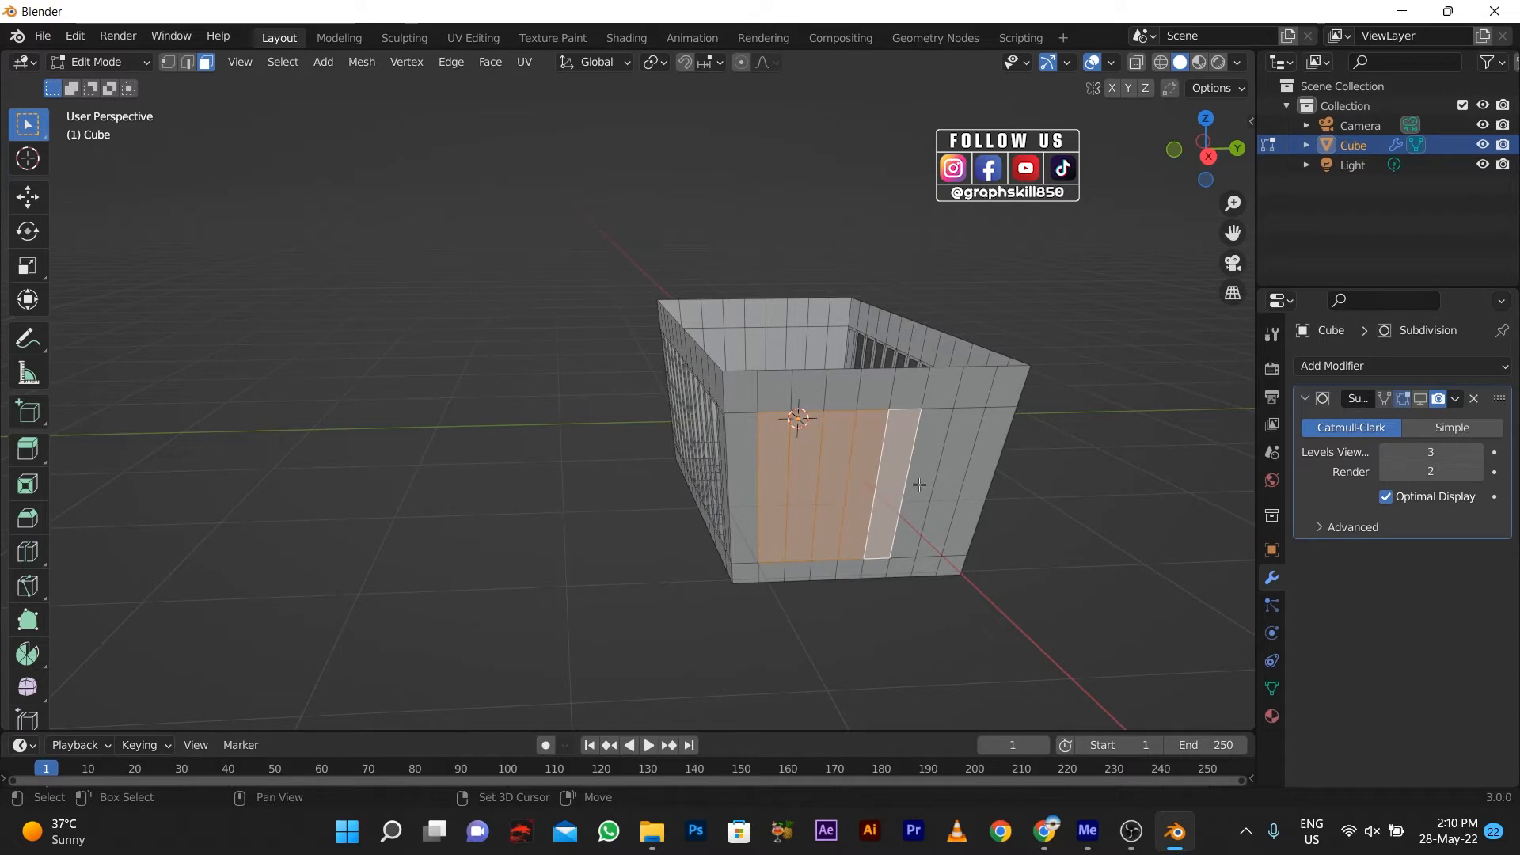
left_click(928, 483, "shift")
left_click(953, 483, "shift")
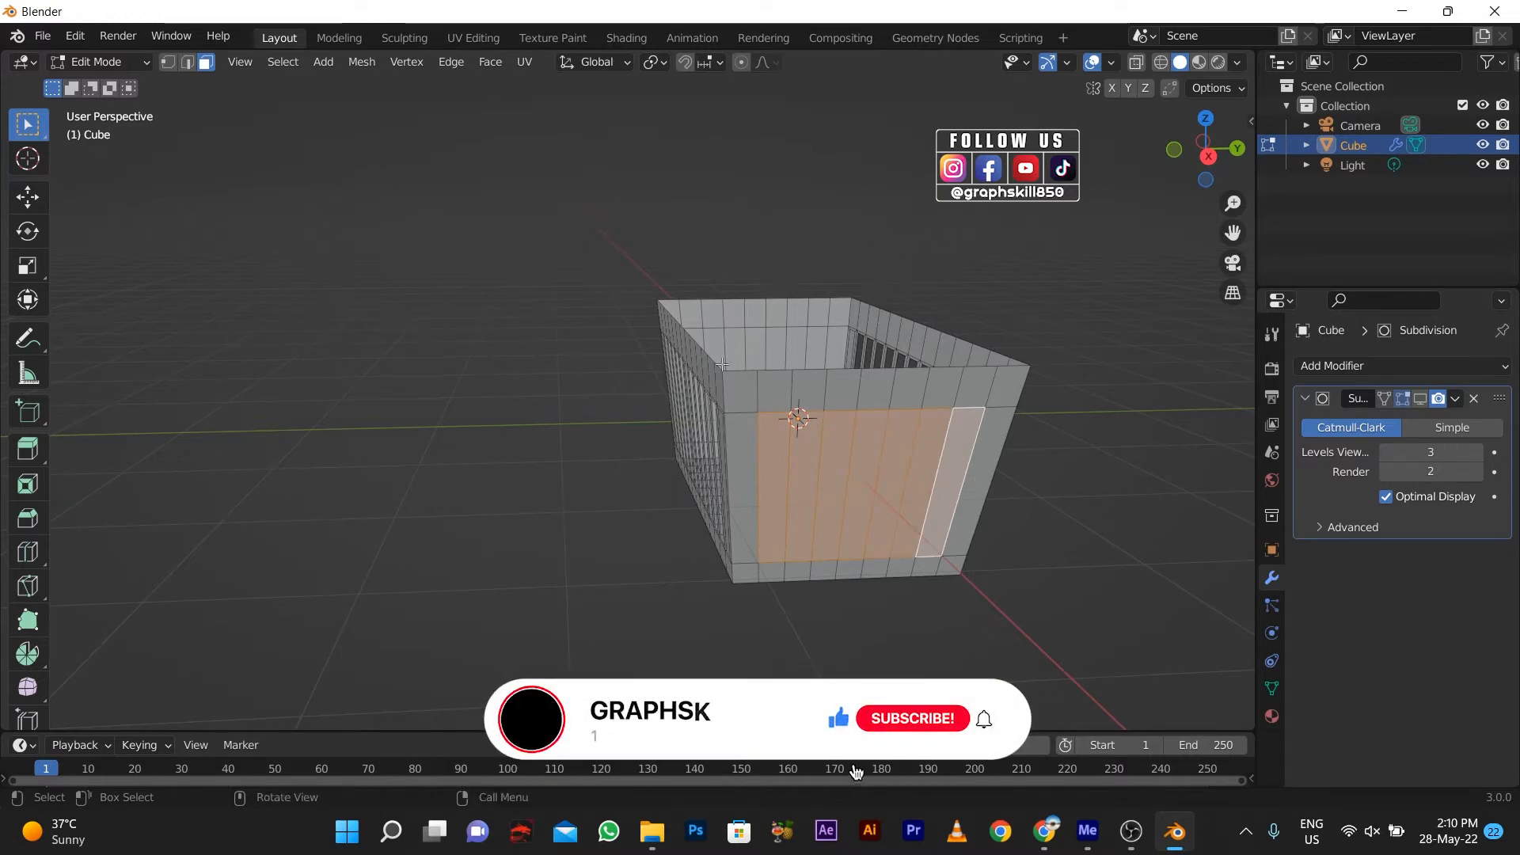
- Add the seven matching middle-band faces on the opposite short end to the selection
middle_click_drag(722, 365, 792, 376)
left_click(783, 380, "shift")
left_click(805, 380, "shift")
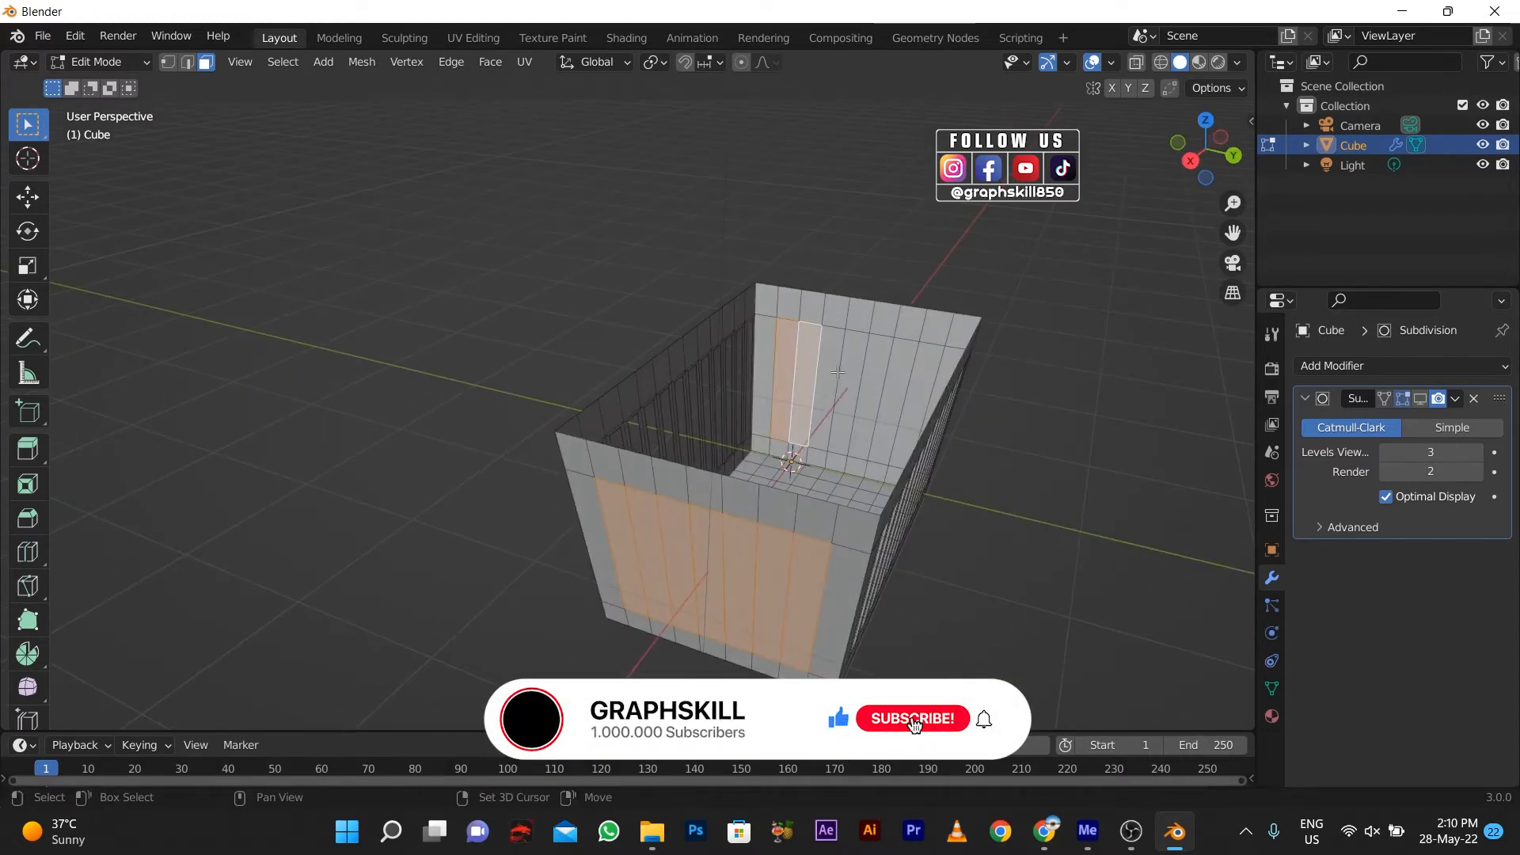
left_click(837, 376, "shift")
left_click(859, 380, "shift")
left_click(883, 384, "shift")
left_click(898, 388, "shift")
left_click(914, 394, "shift")
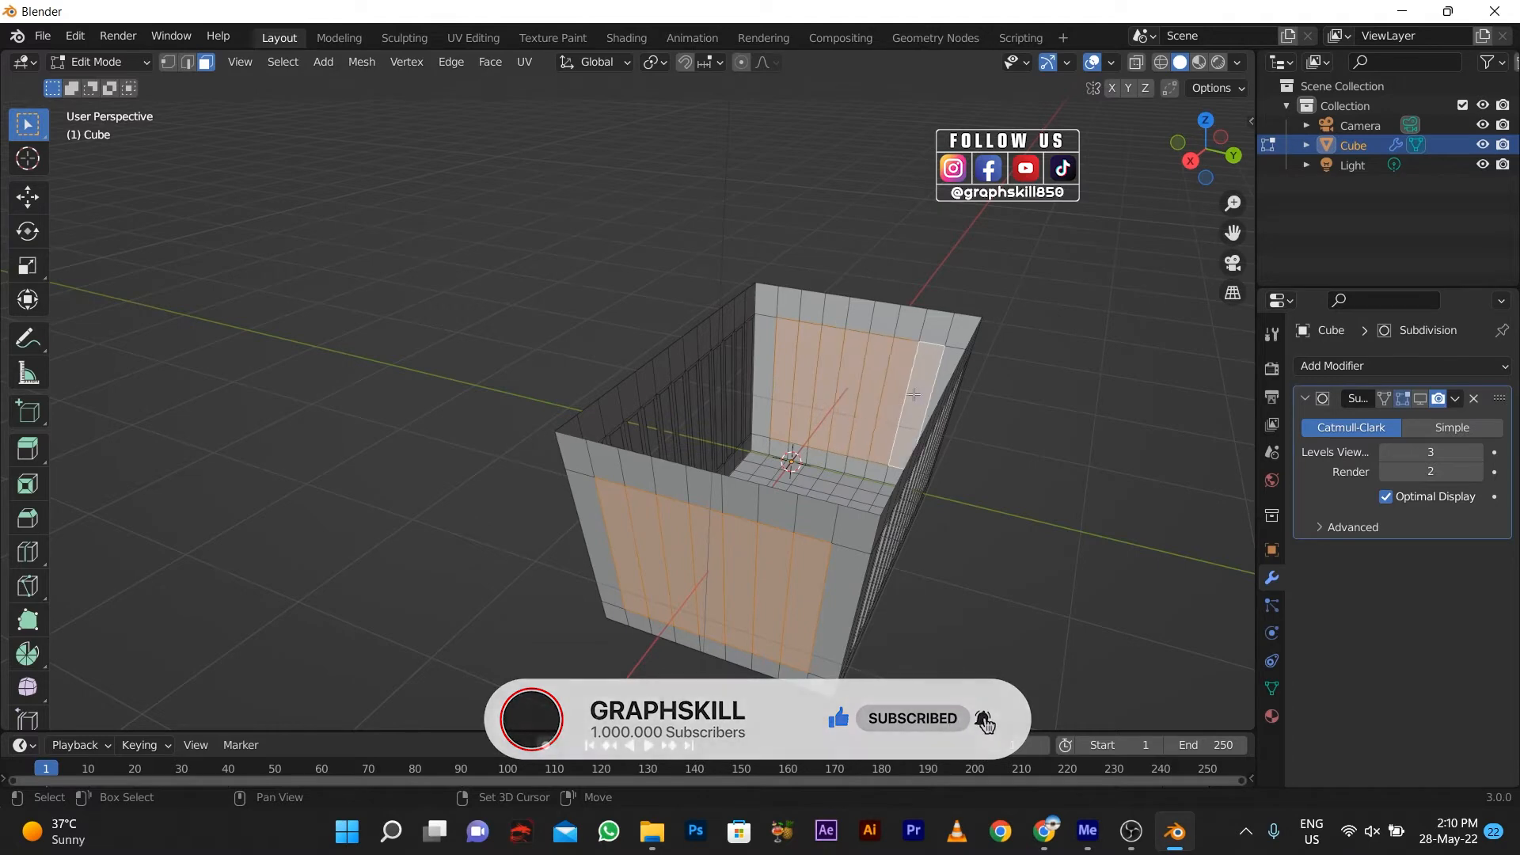
- Inset the selected faces on both short ends individually with a thickness of about 0.027 m
middle_click_drag(938, 396, 690, 407)
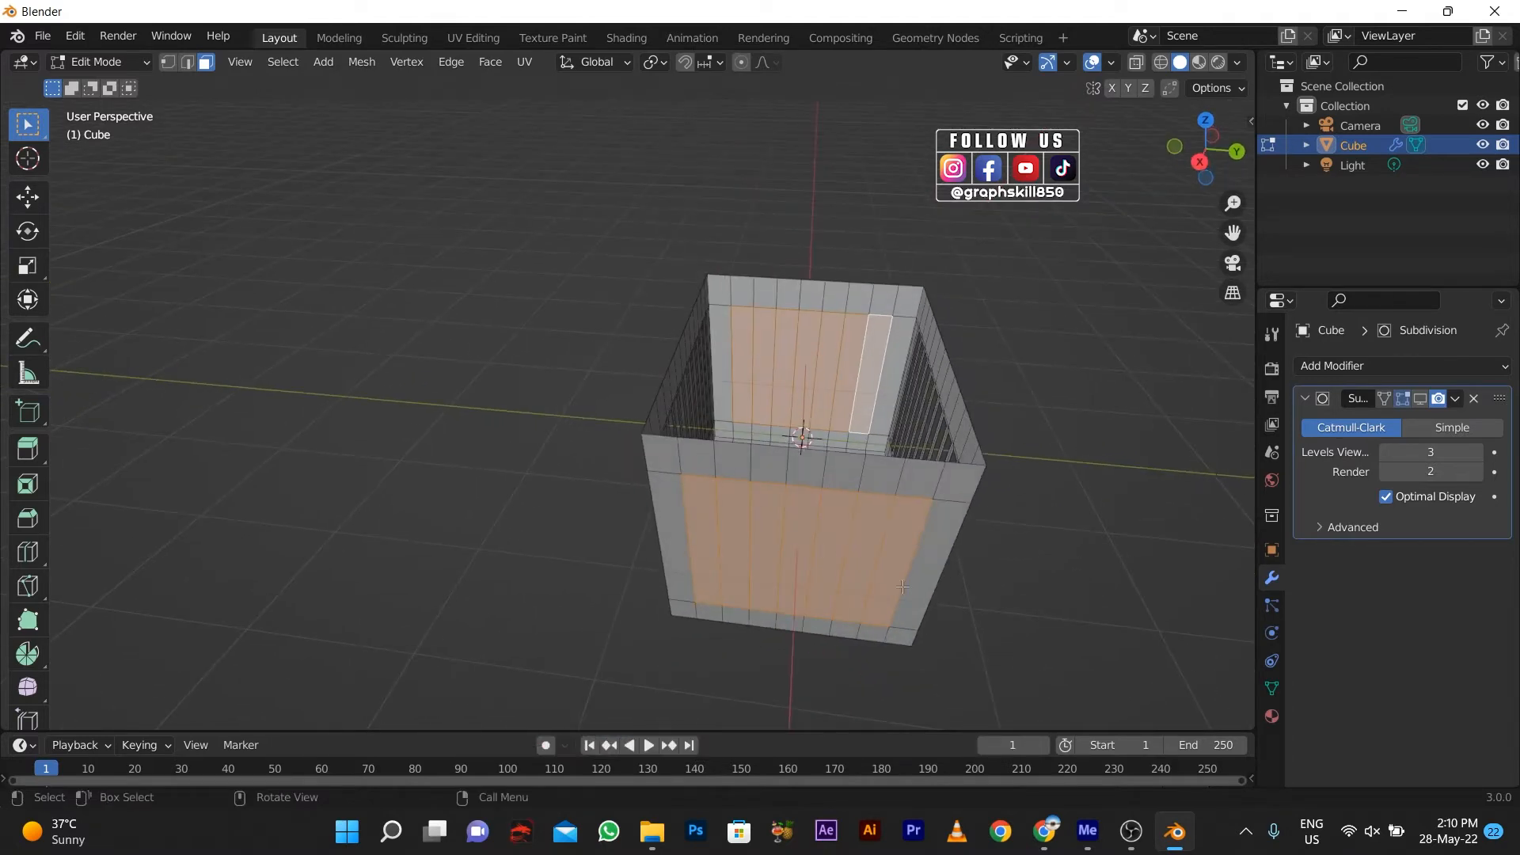
key("i")
key("i")
key("i")
key("i")
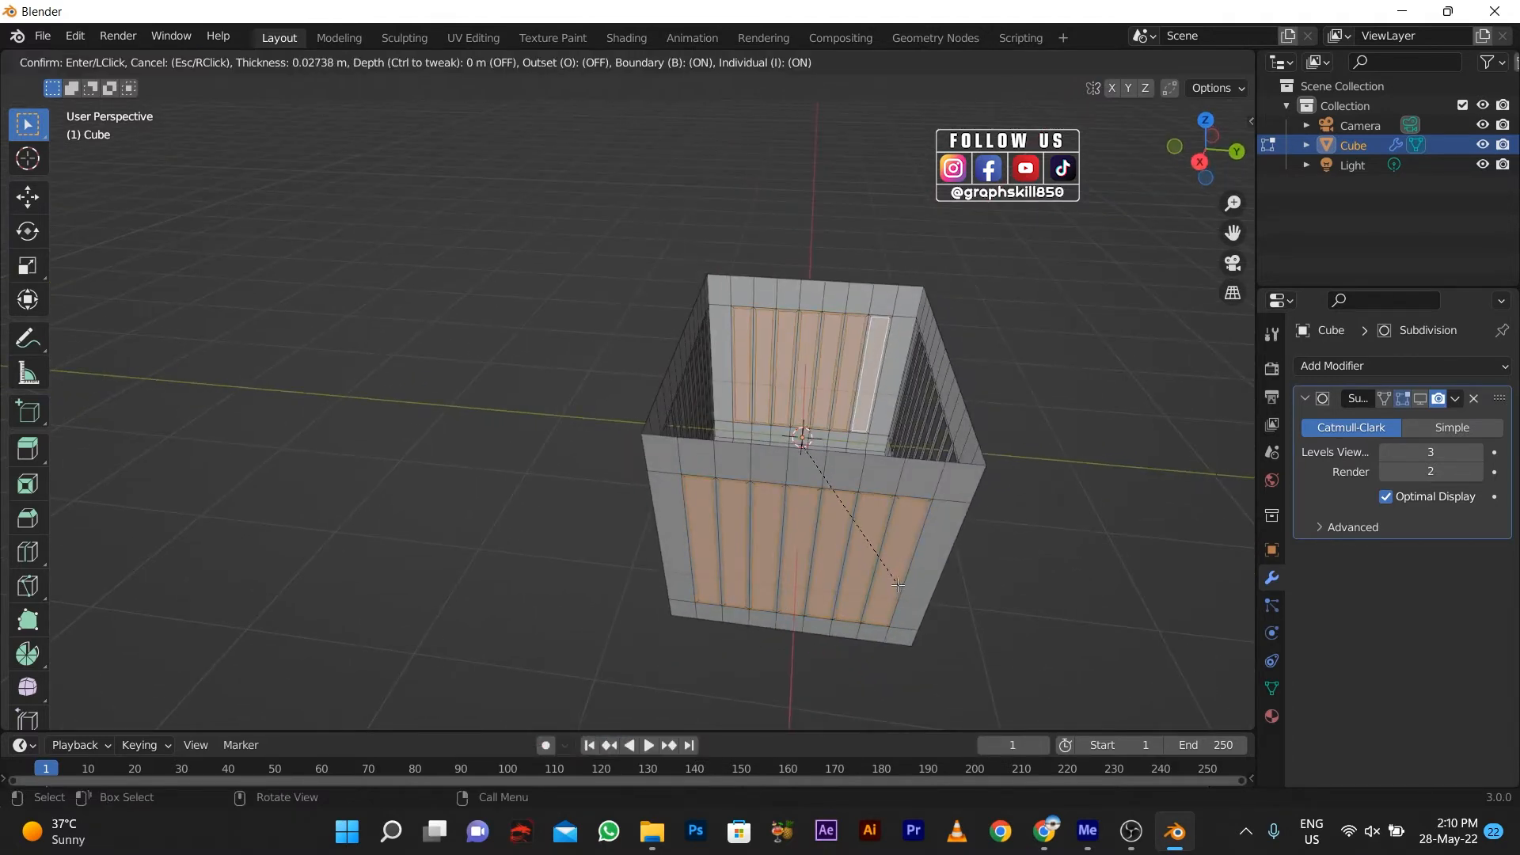
left_click(898, 585)
- Delete the inset faces to open rows of slots in both short ends of the basket
key("x")
left_click(871, 590)
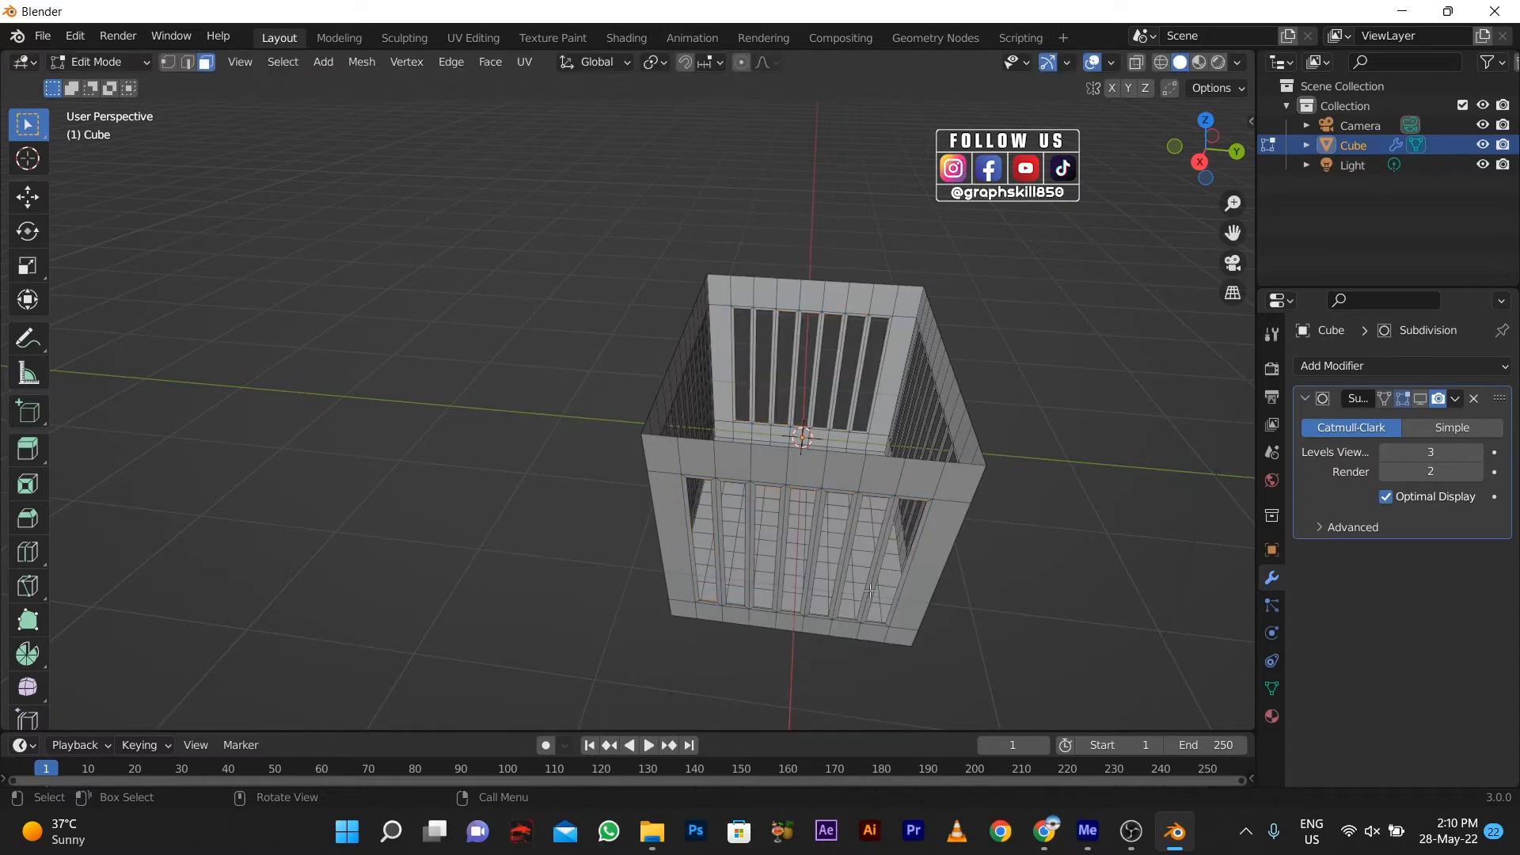
middle_click_drag(554, 599, 933, 496)
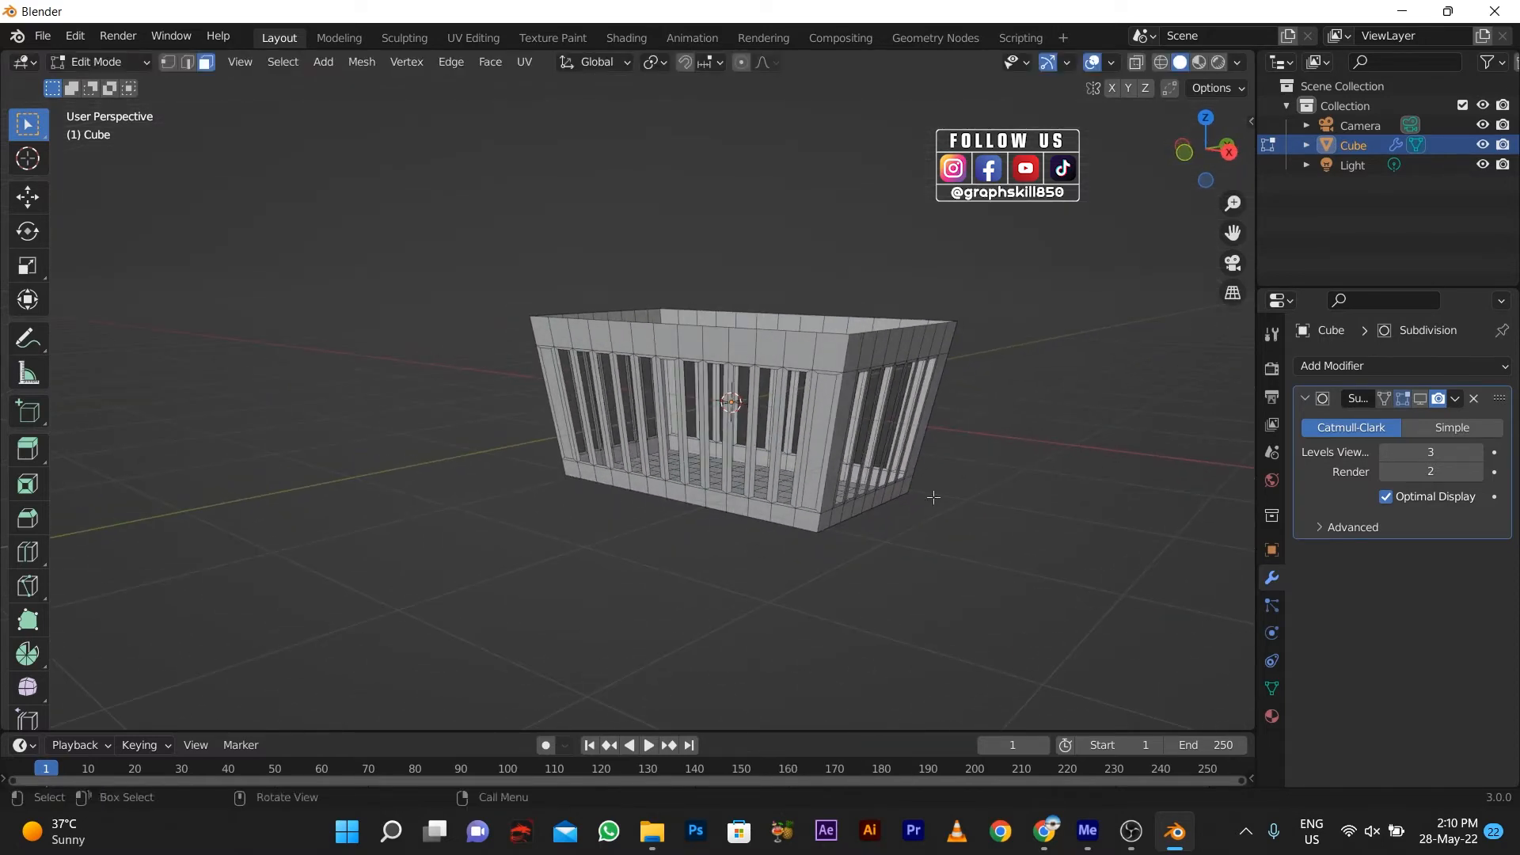
- Turn the Subdivision modifier's viewport display back on and inspect the smoothed basket in Object Mode
left_click(1420, 398)
middle_click_drag(870, 444, 727, 336)
key("Tab")
key("Tab")
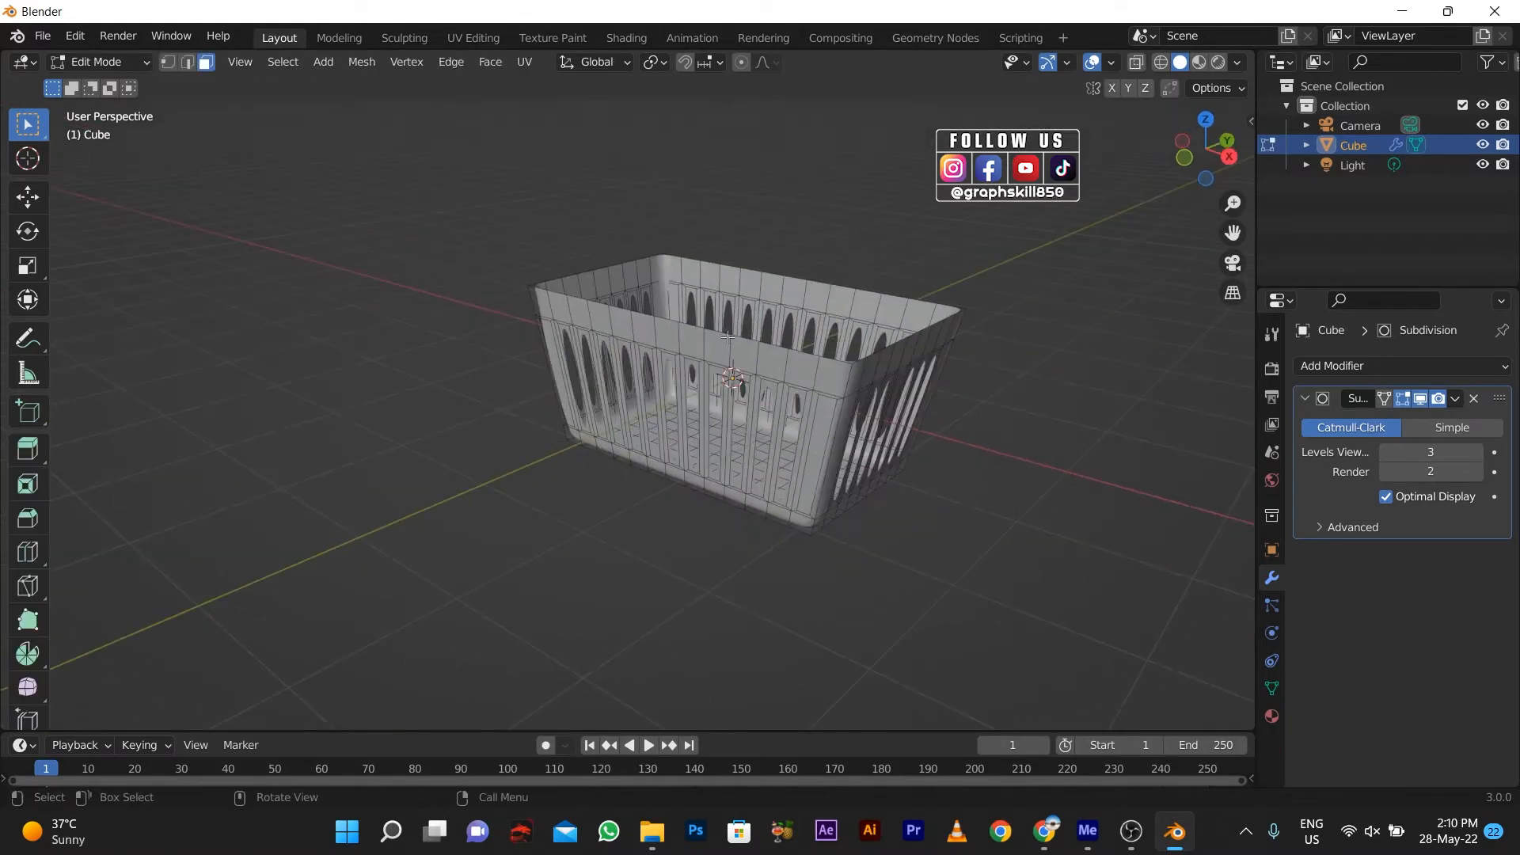
scroll(727, 337, "up", 2)
left_click(771, 333)
left_click(771, 332, "alt")
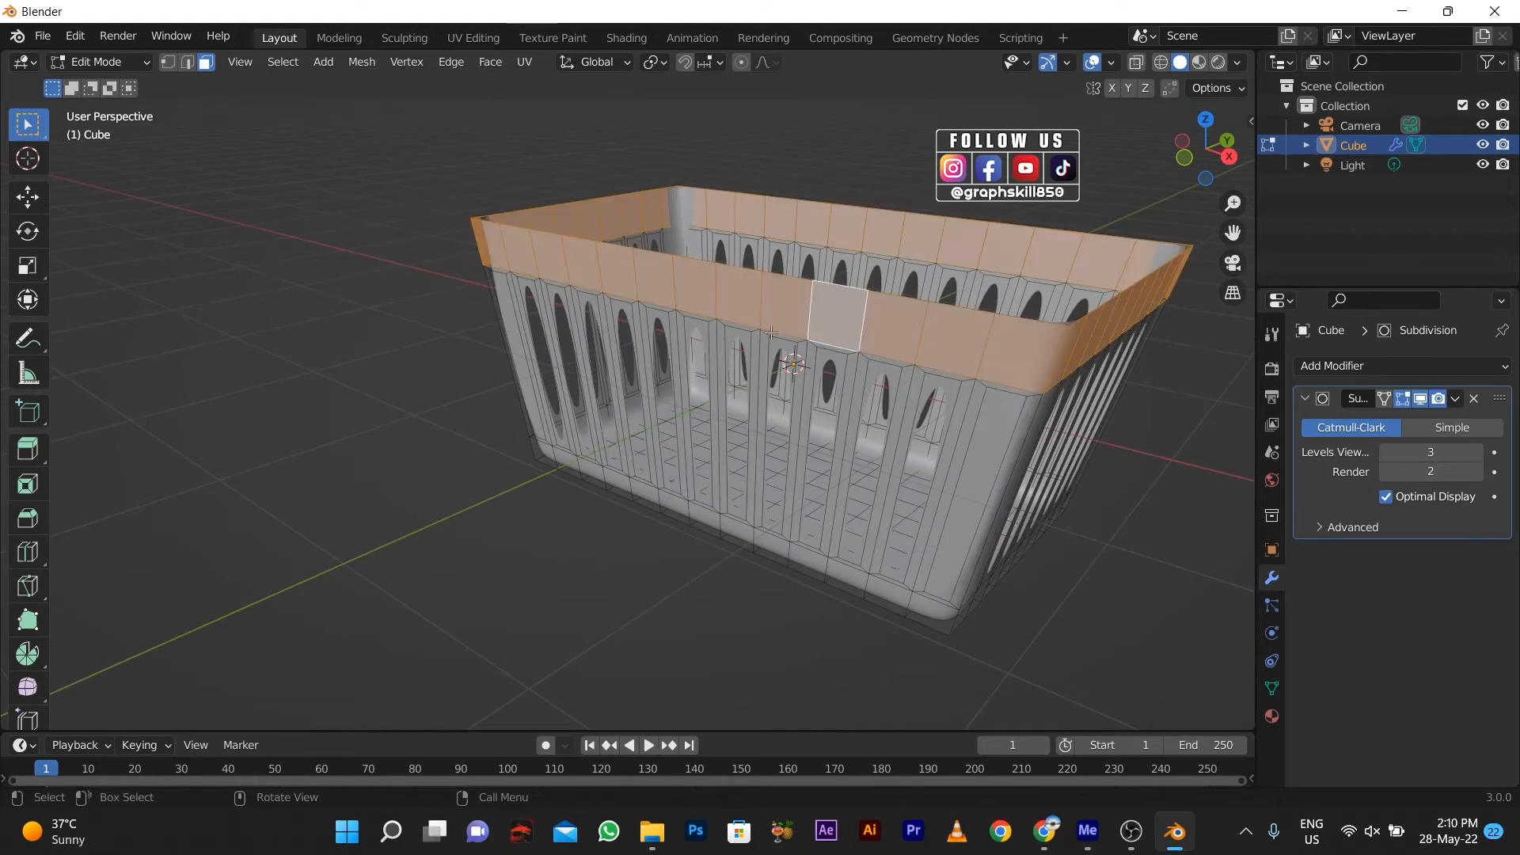
middle_click_drag(712, 346, 733, 327)
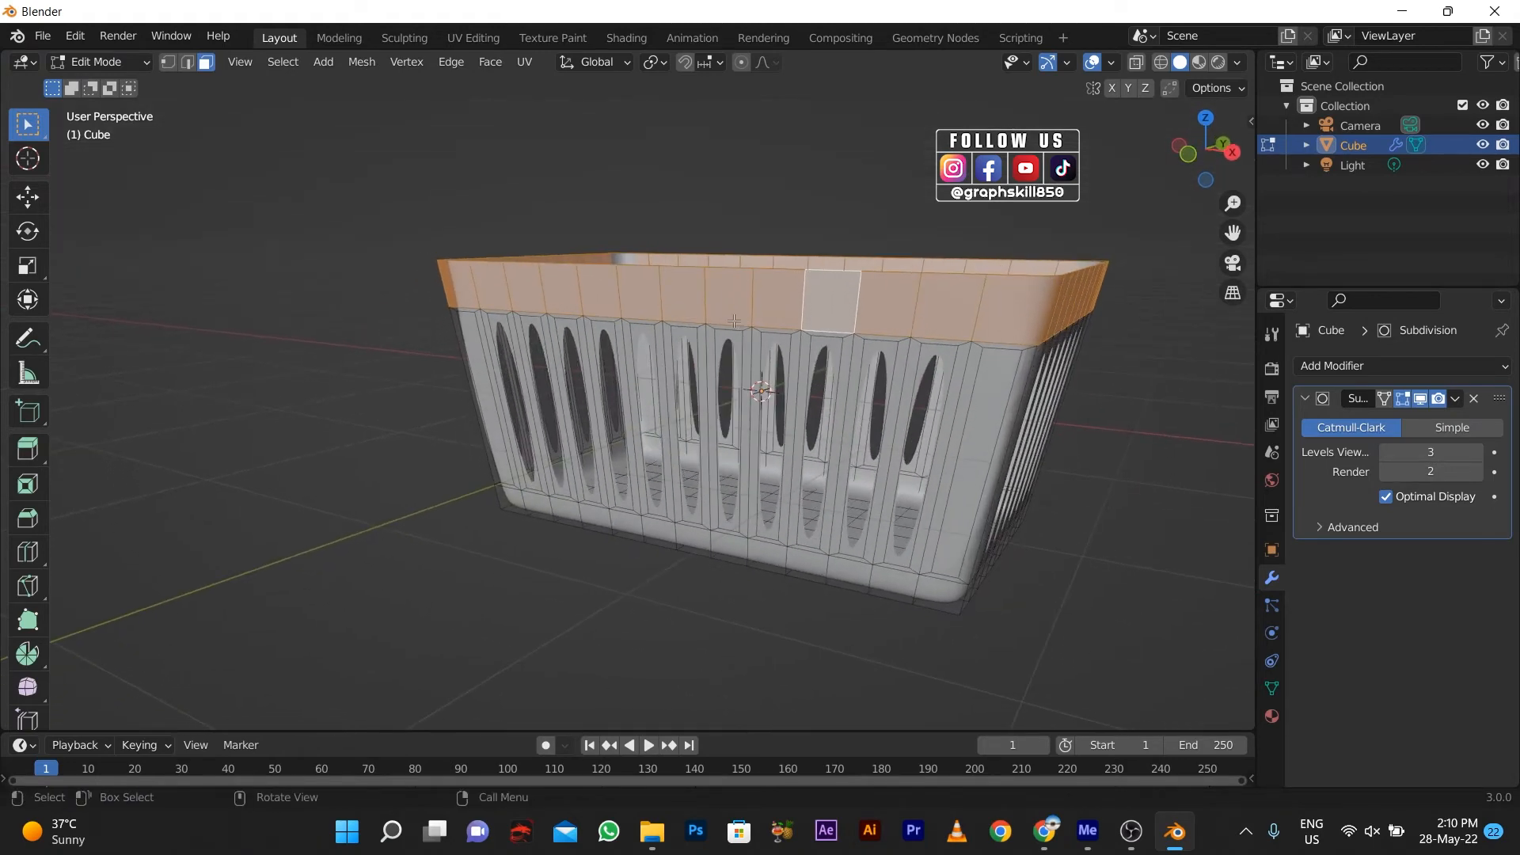
key("alt+e")
left_click(723, 340)
left_click(339, 334)
middle_click_drag(339, 334, 469, 281)
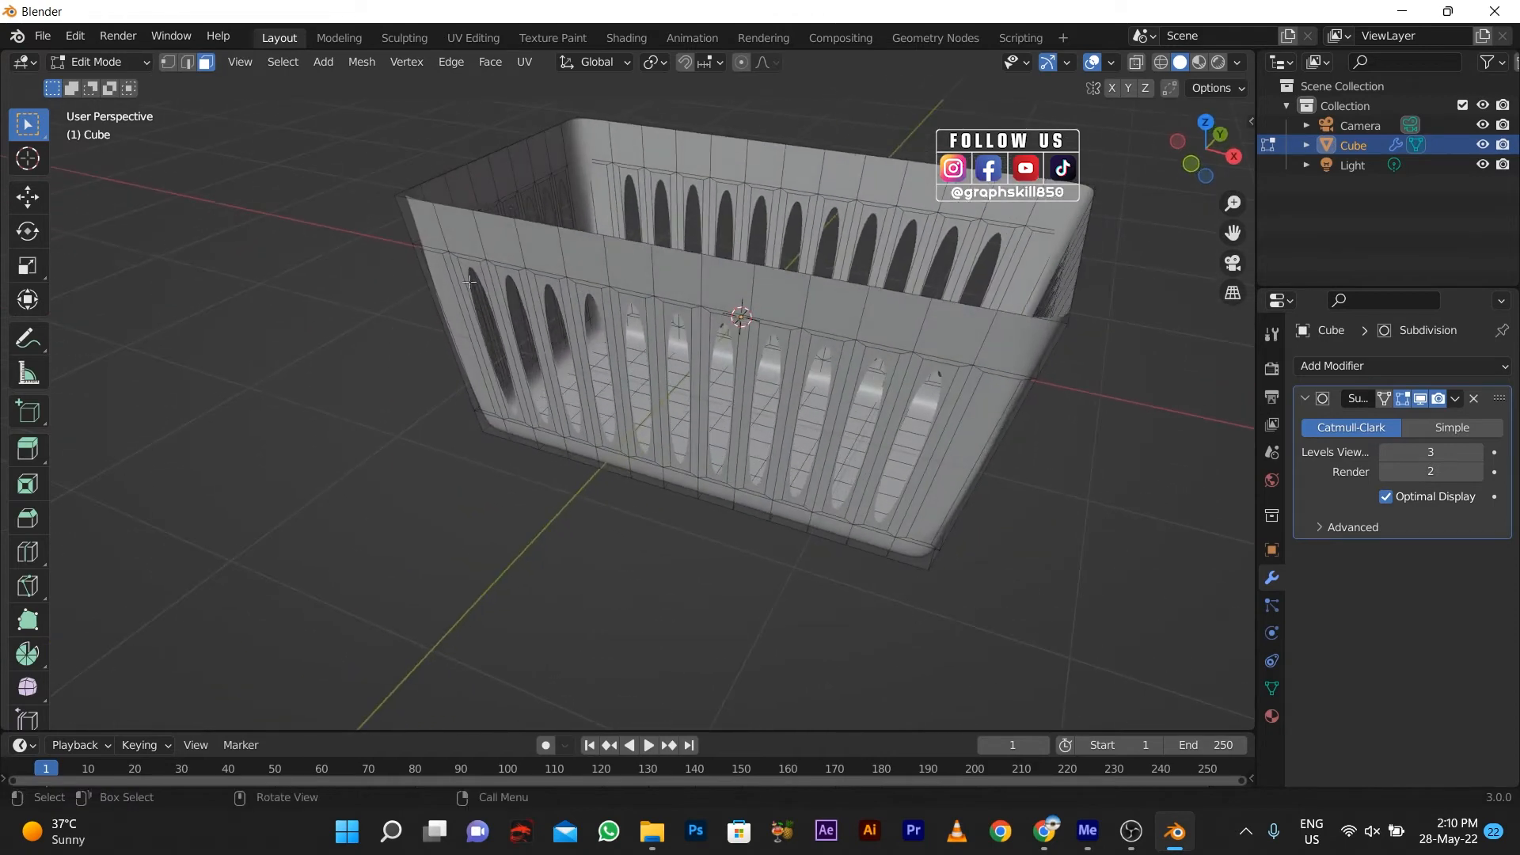
- Turn off the modifier's viewport display and select the edge loop around the basket's open top rim
left_click(605, 238)
left_click(188, 62)
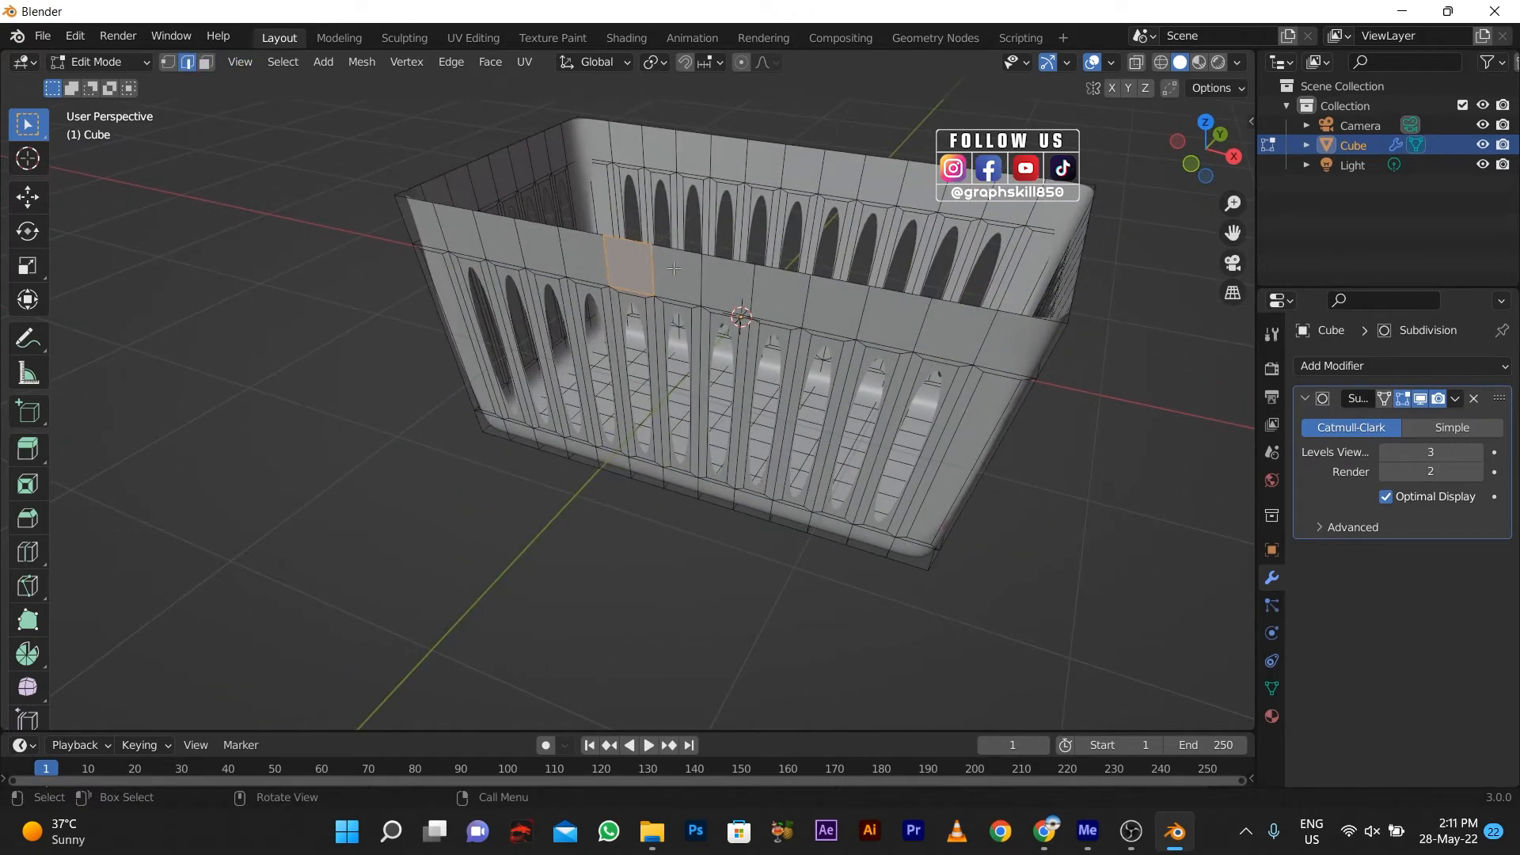
left_click(1421, 398)
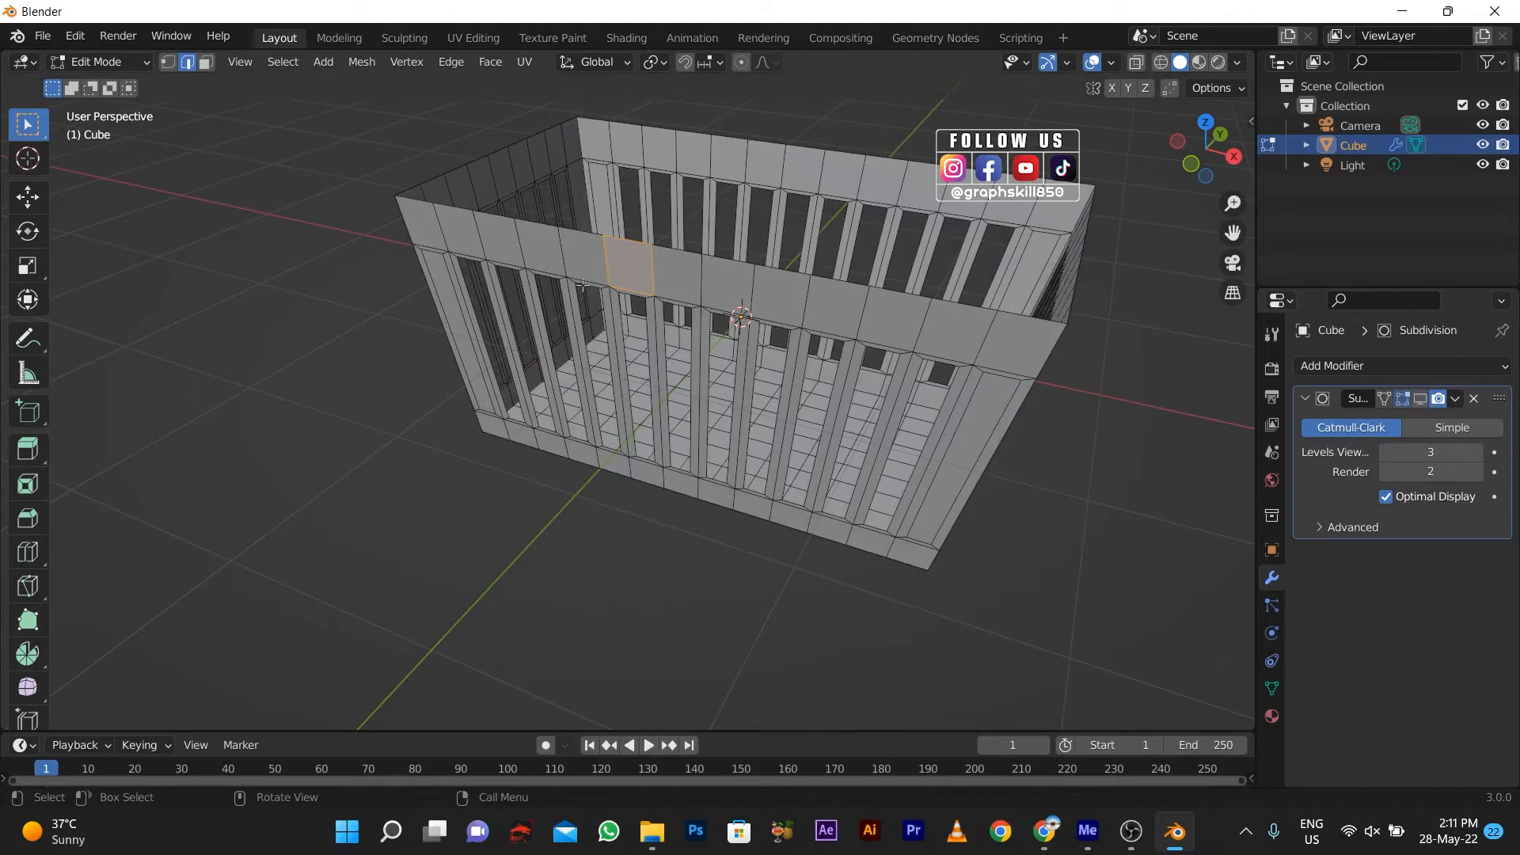
left_click(654, 245)
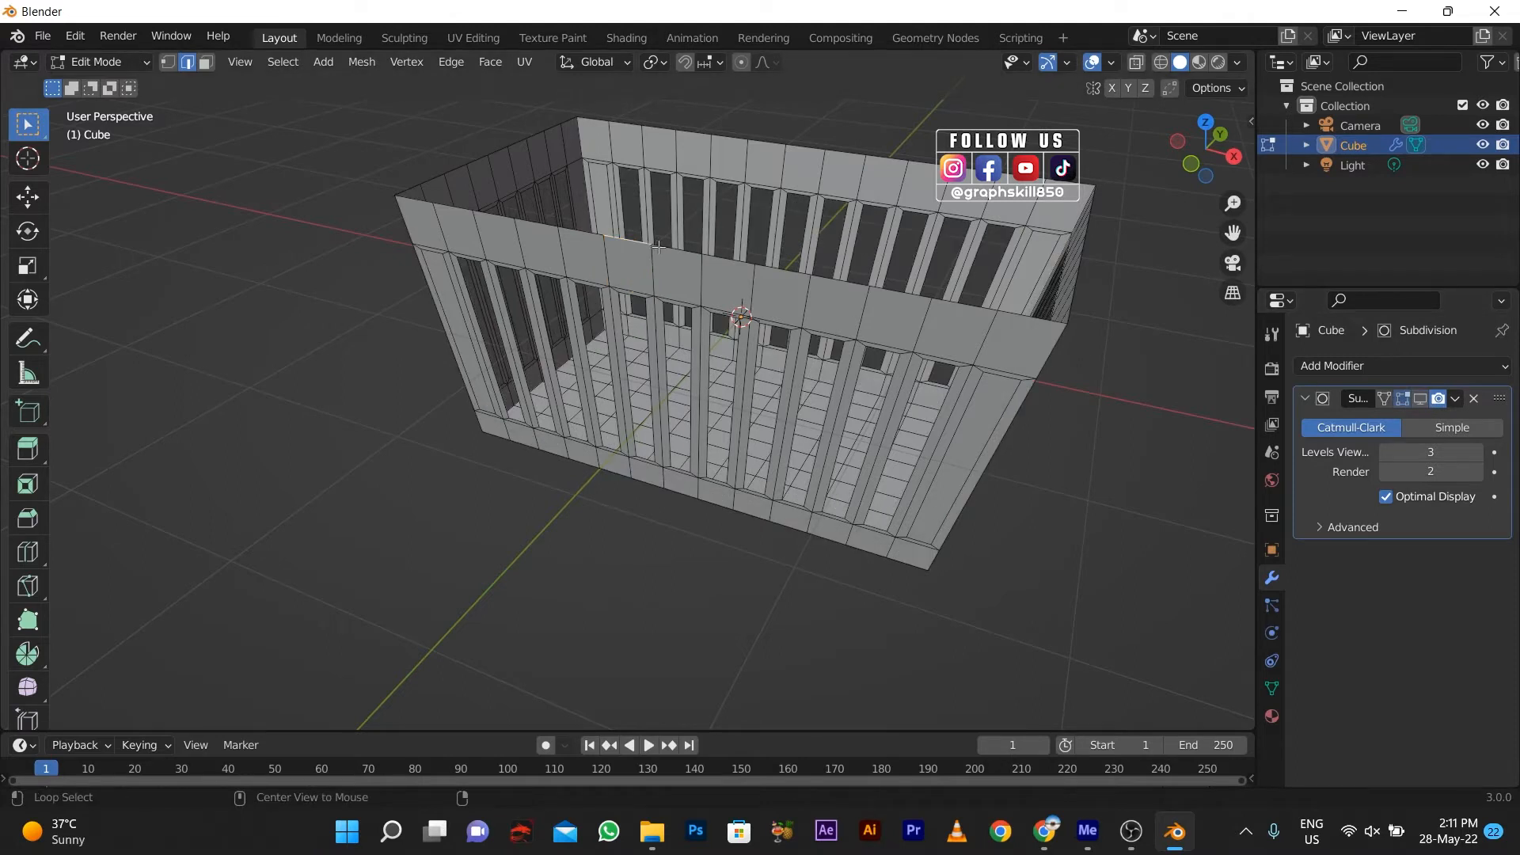
left_click(654, 265, "alt")
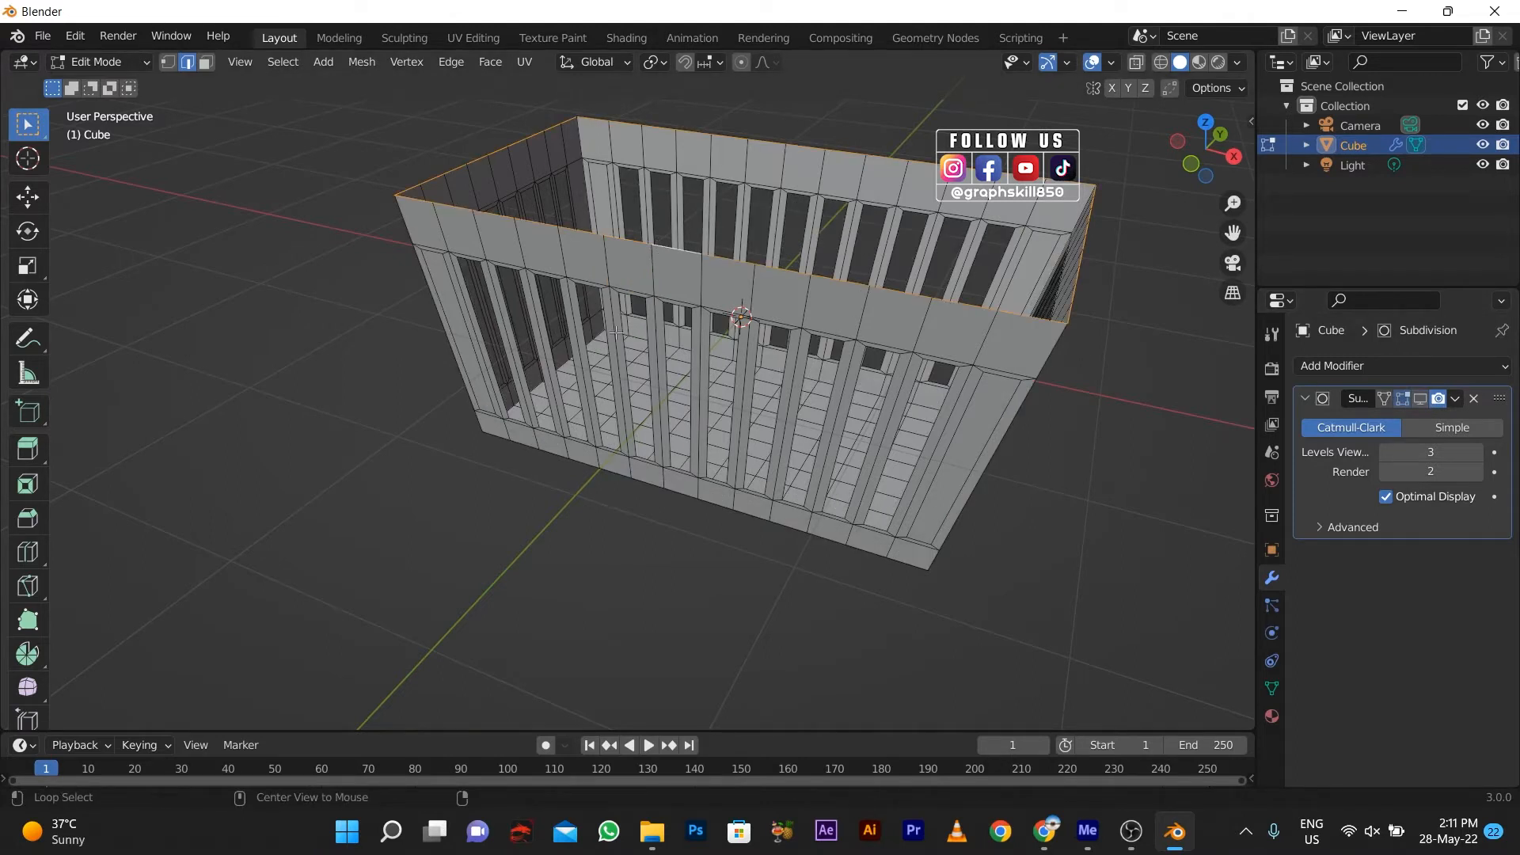
- Extrude the top rim edge loop upward along Z by about 0.13 m and return to Object Mode
key("e")
key("z")
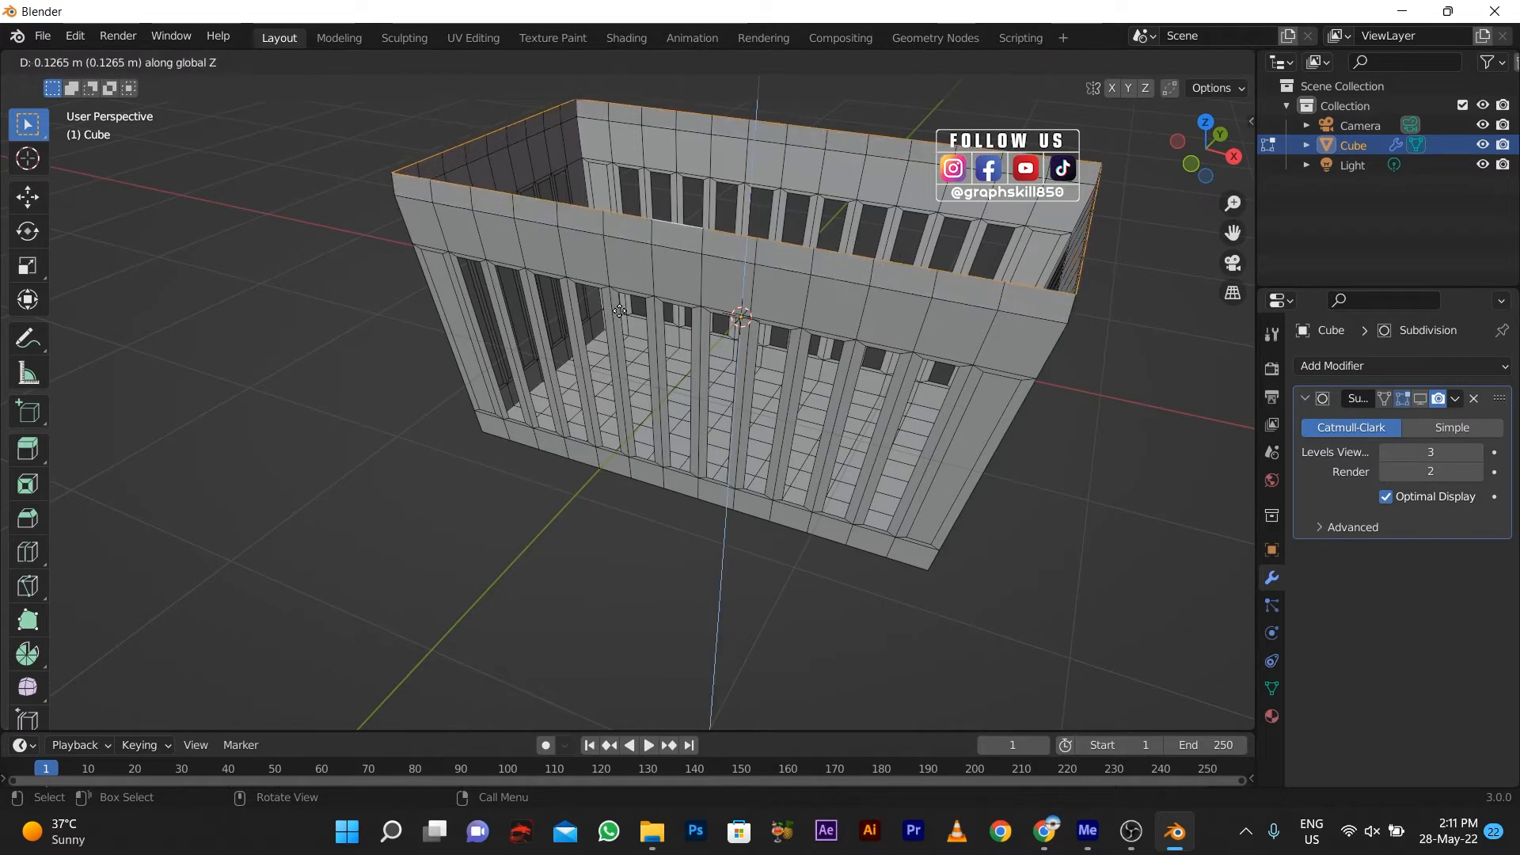
left_click(619, 312)
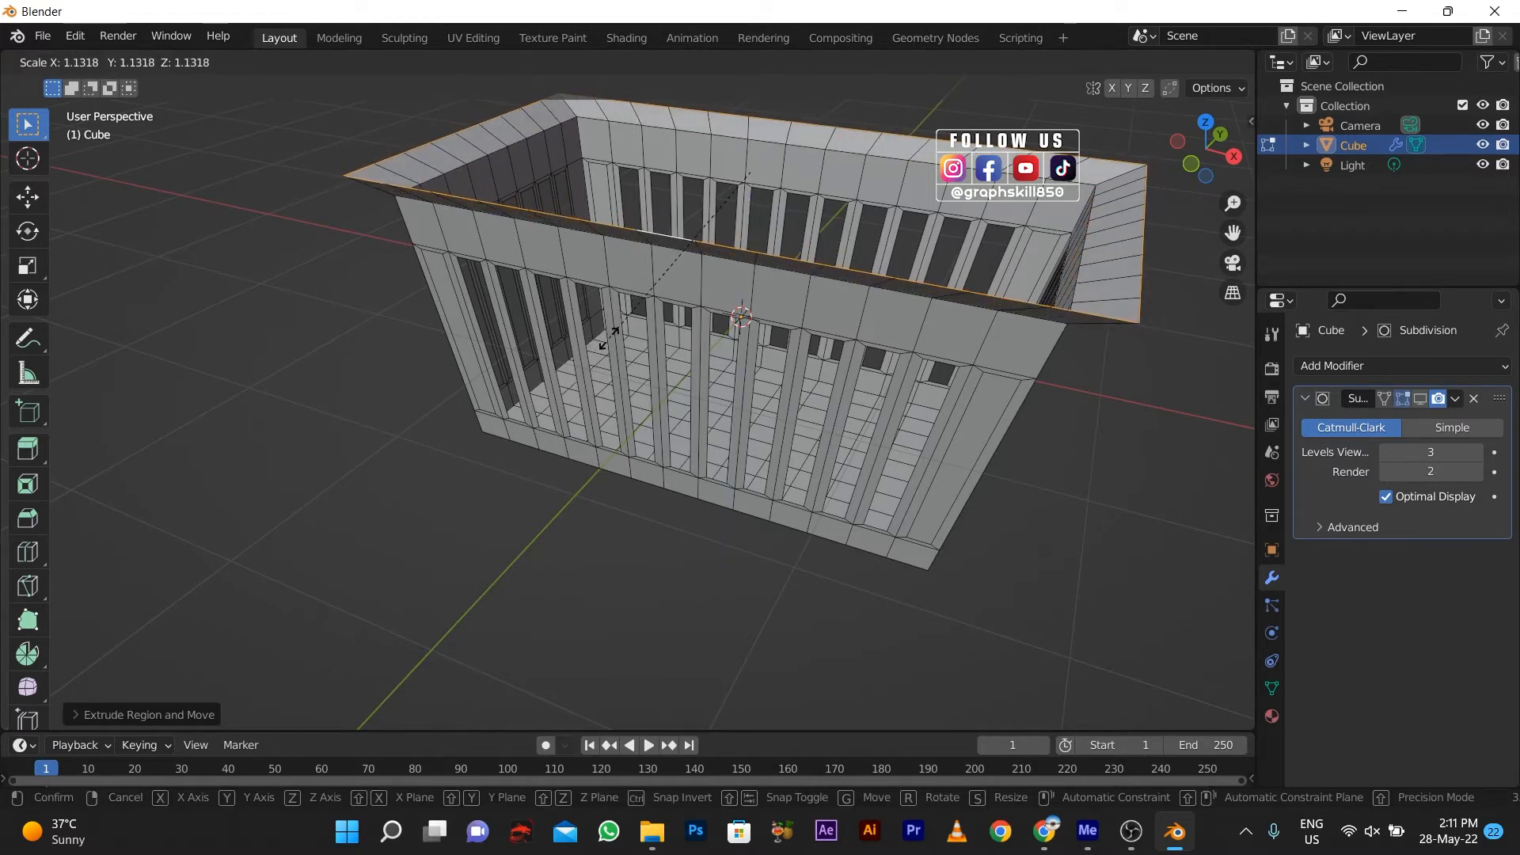
key("Escape")
key("Tab")
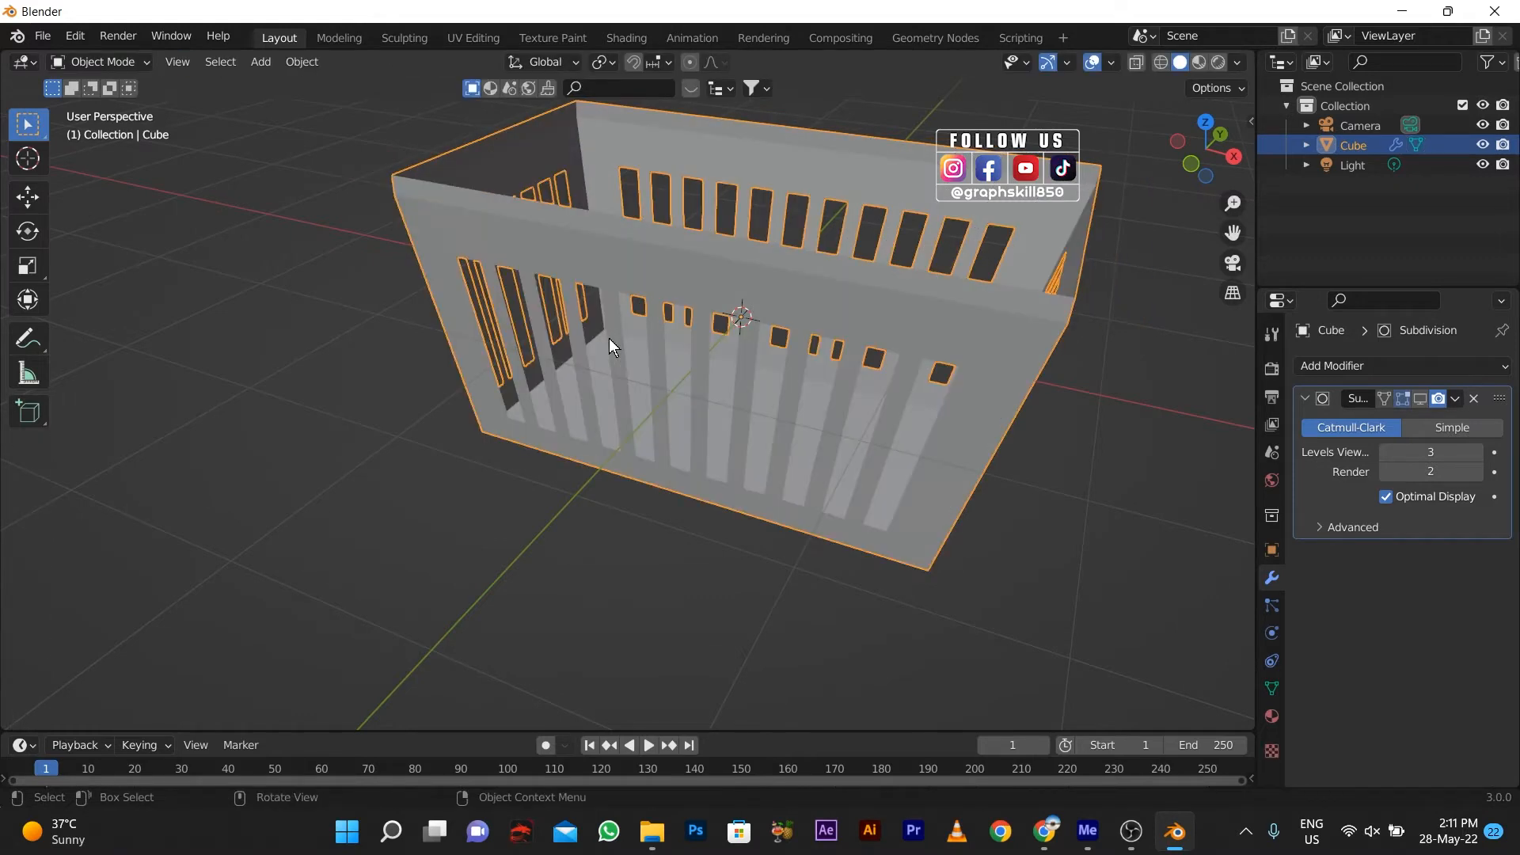
- Apply the basket's object transform, then in Edit Mode scale the top rim edge loop outward by a factor of about 1.1
key("ctrl+a")
left_click(596, 395)
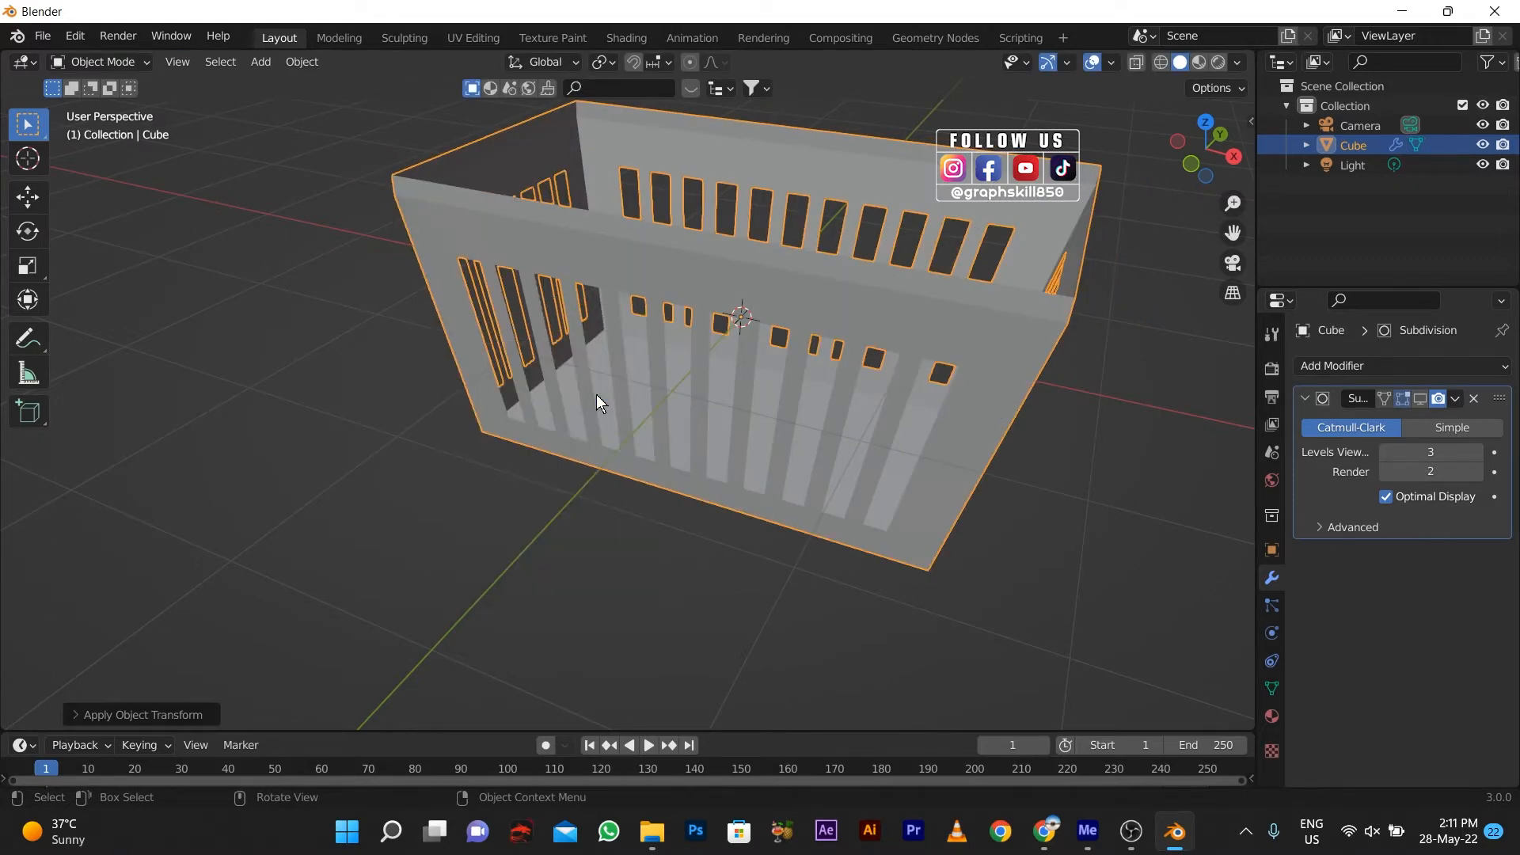
key("Tab")
key("s")
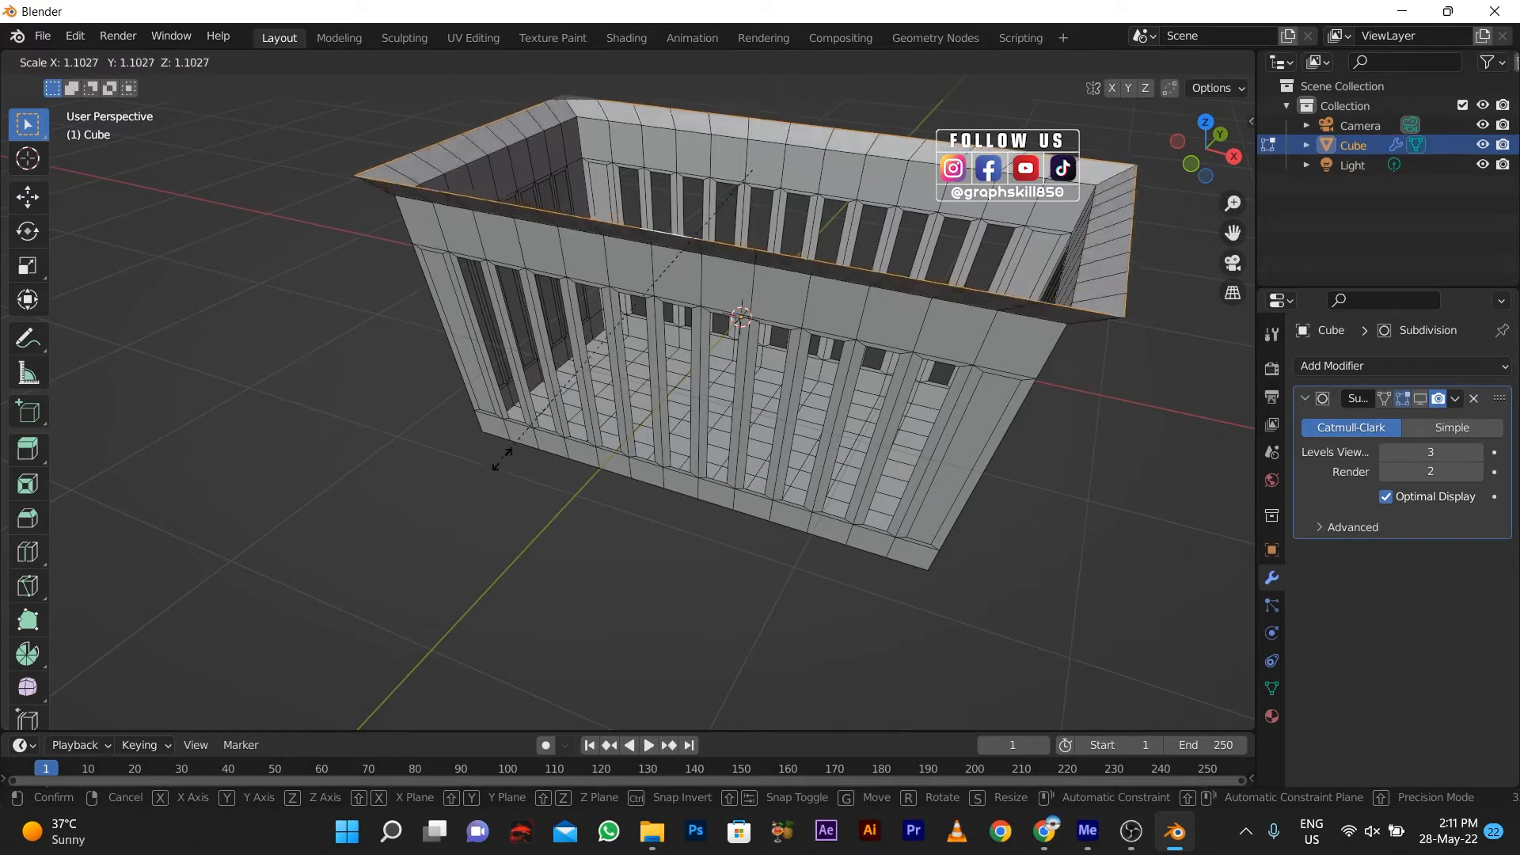
left_click(525, 485)
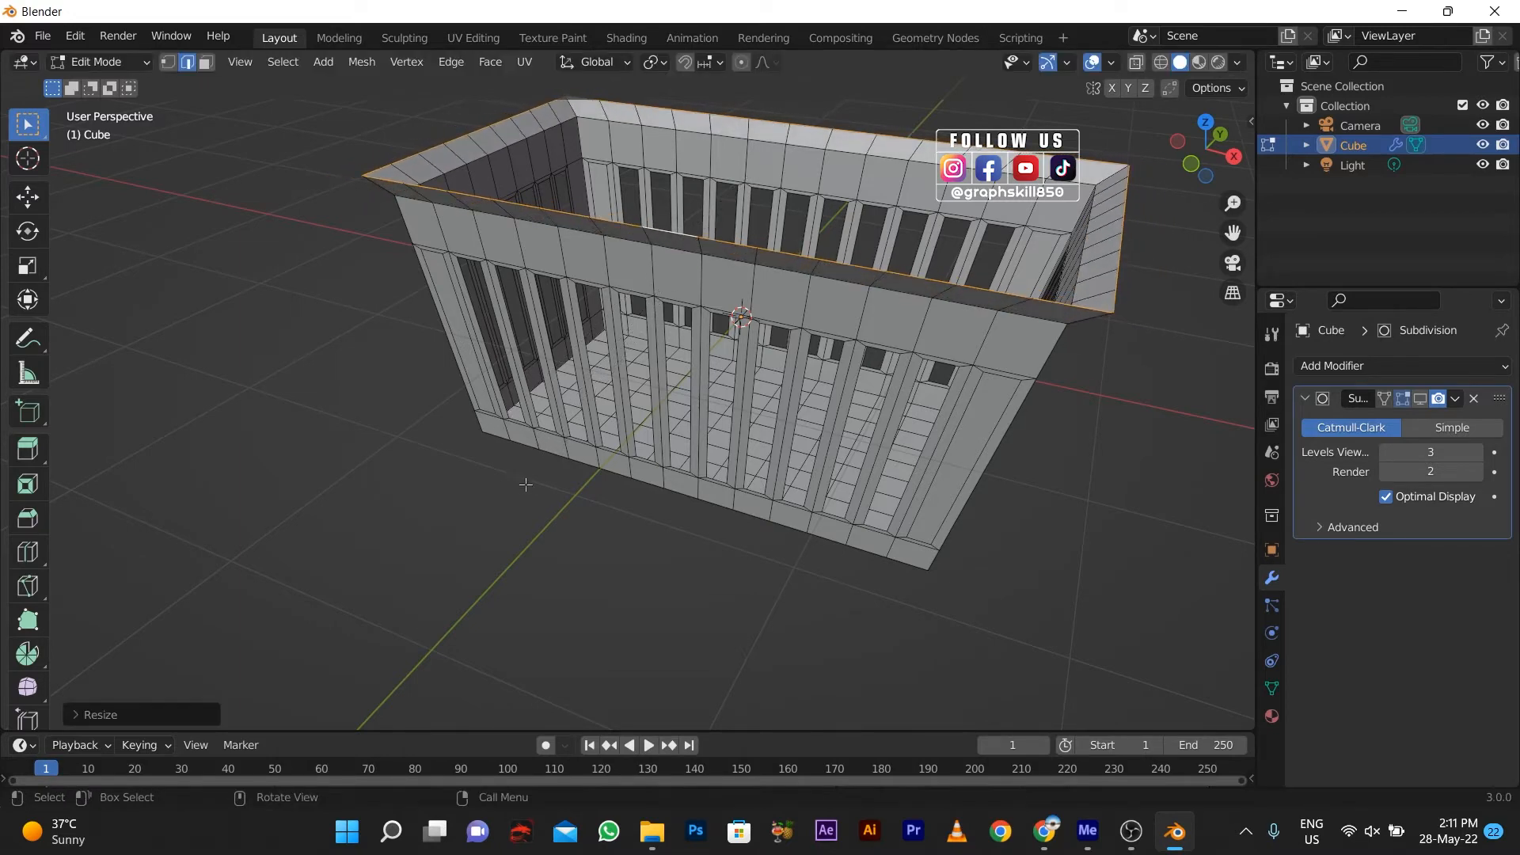
- Lower the flared rim edge loop slightly along Z and extrude it downward by about 0.2 m as the rim's outer wall
middle_click_drag(526, 485, 127, 182)
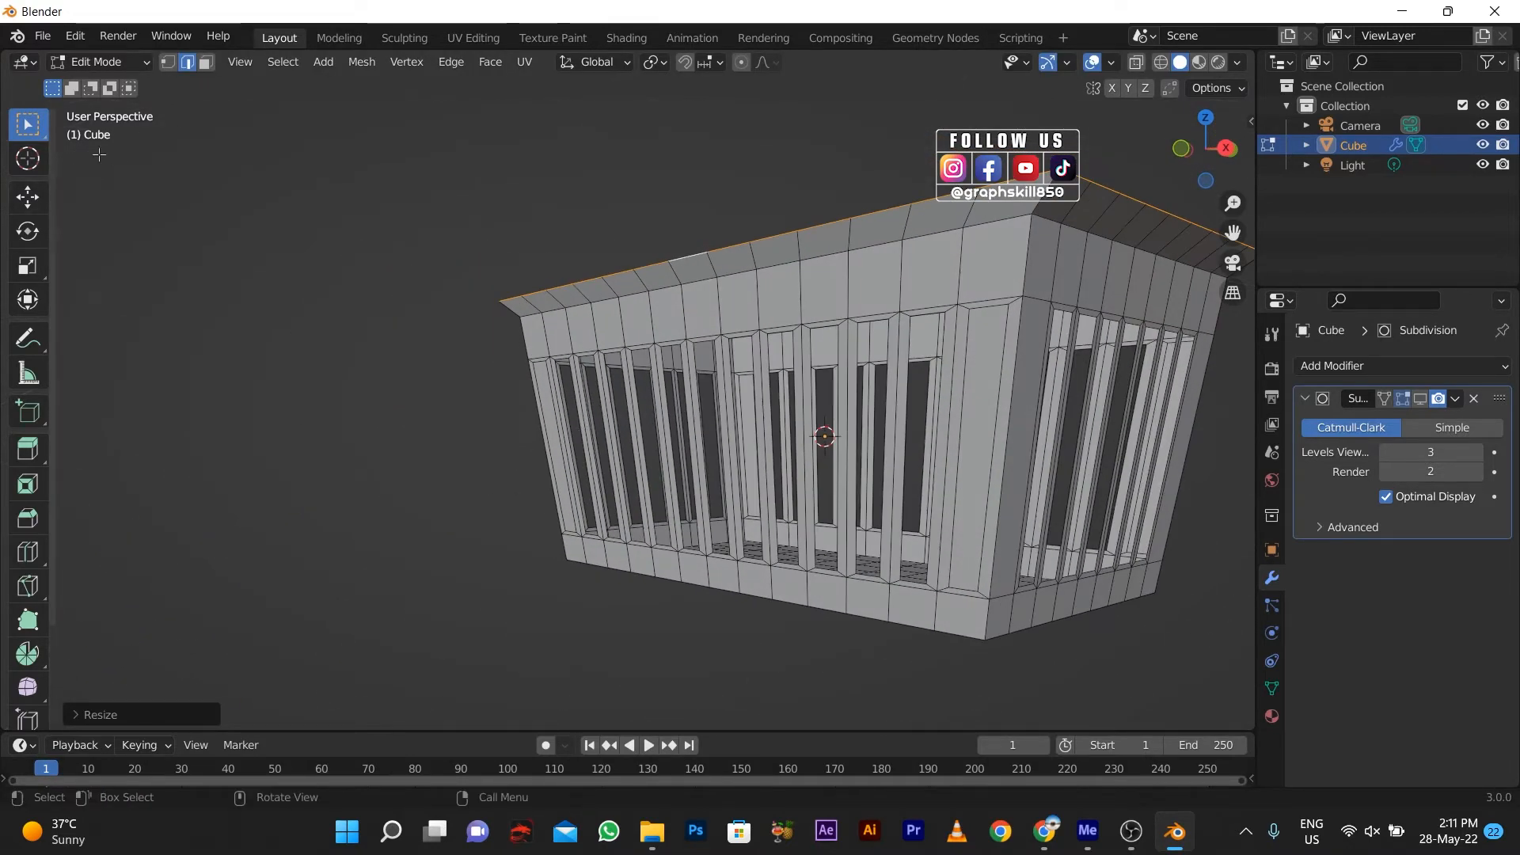
left_click(30, 197)
left_click_drag(807, 239, 815, 259)
middle_click_drag(383, 325, 502, 421)
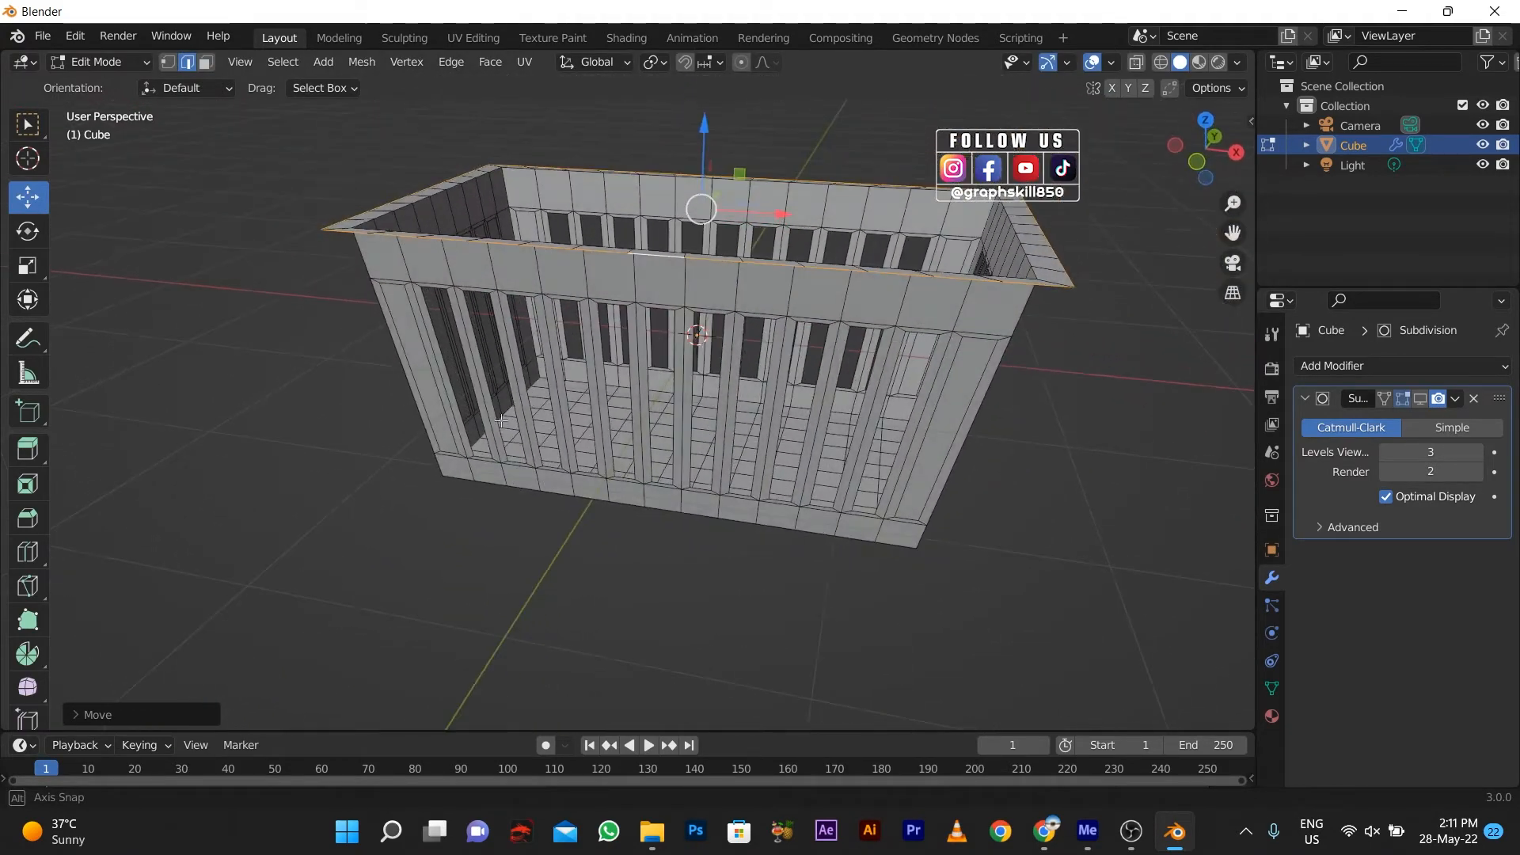
key("e")
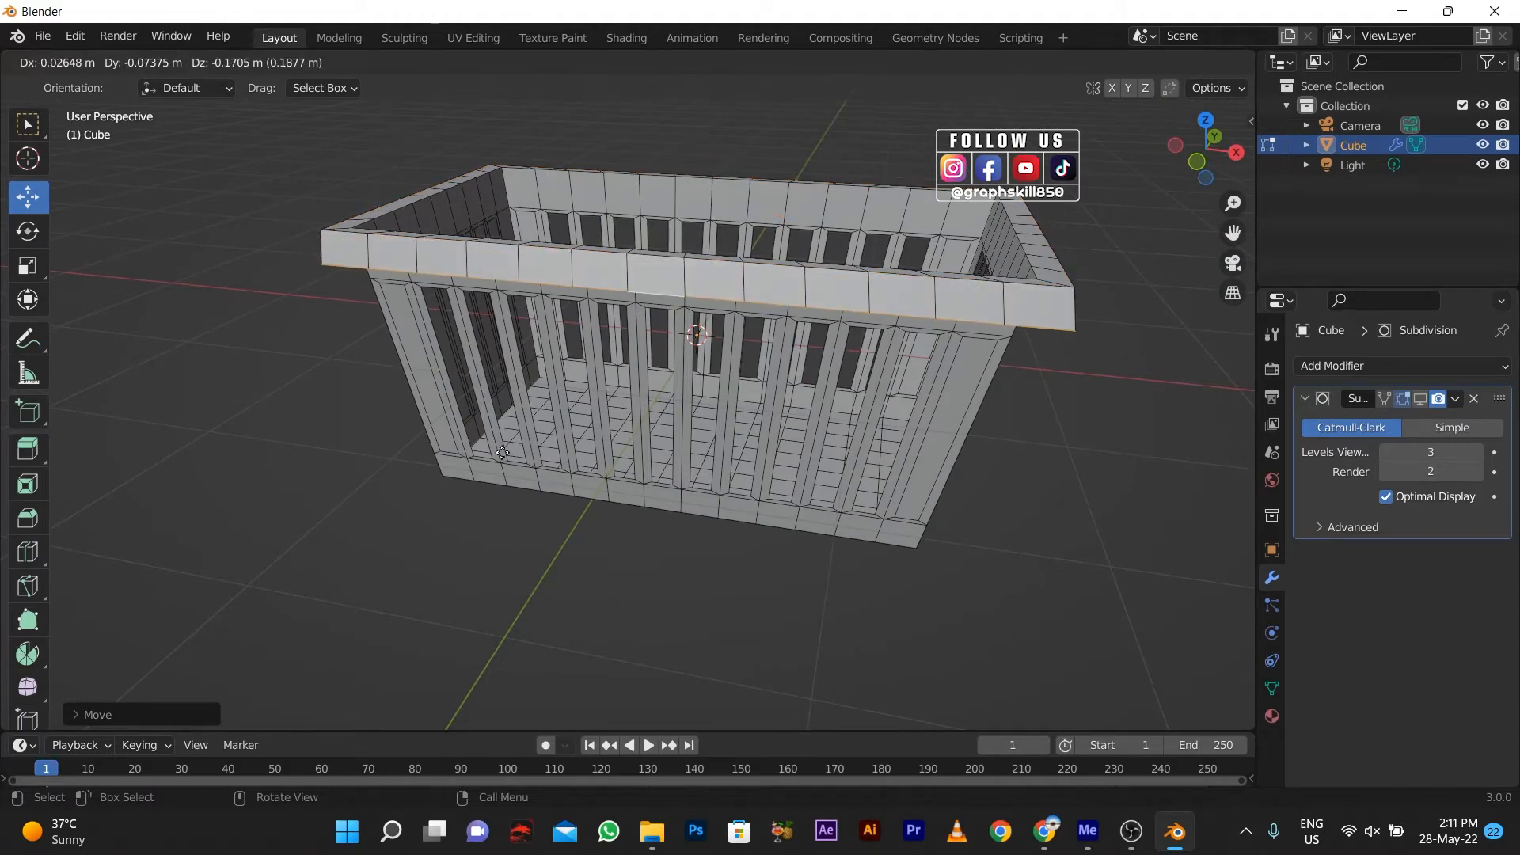
left_click(520, 461)
- Extrude the rim's lower edge loop again, scale it inward to about 0.88, and adjust its height slightly along Z
middle_click_drag(558, 509, 366, 399)
key("g")
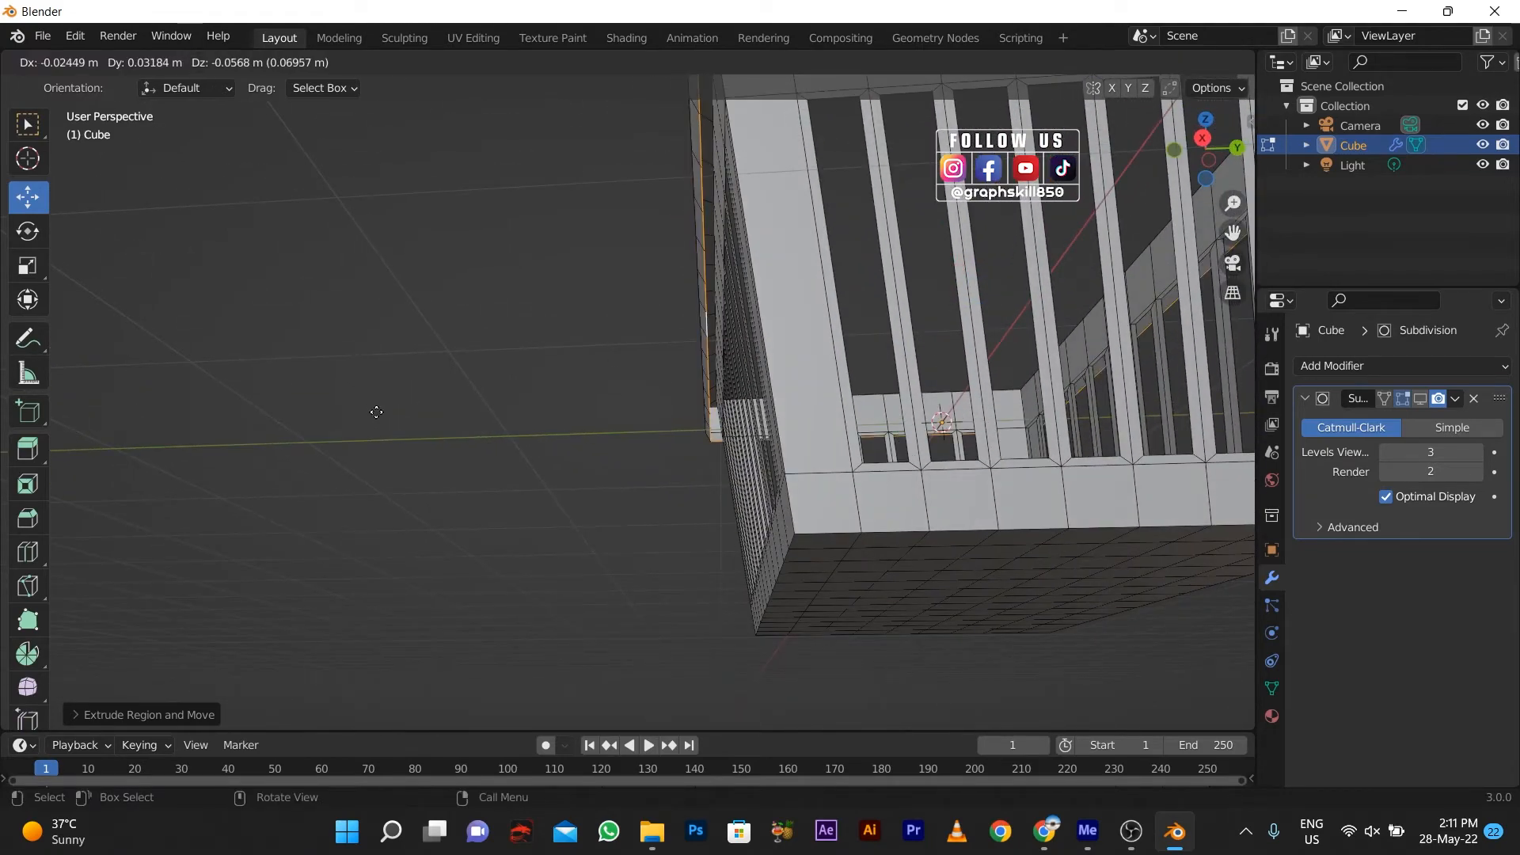
left_click(377, 412)
key("s")
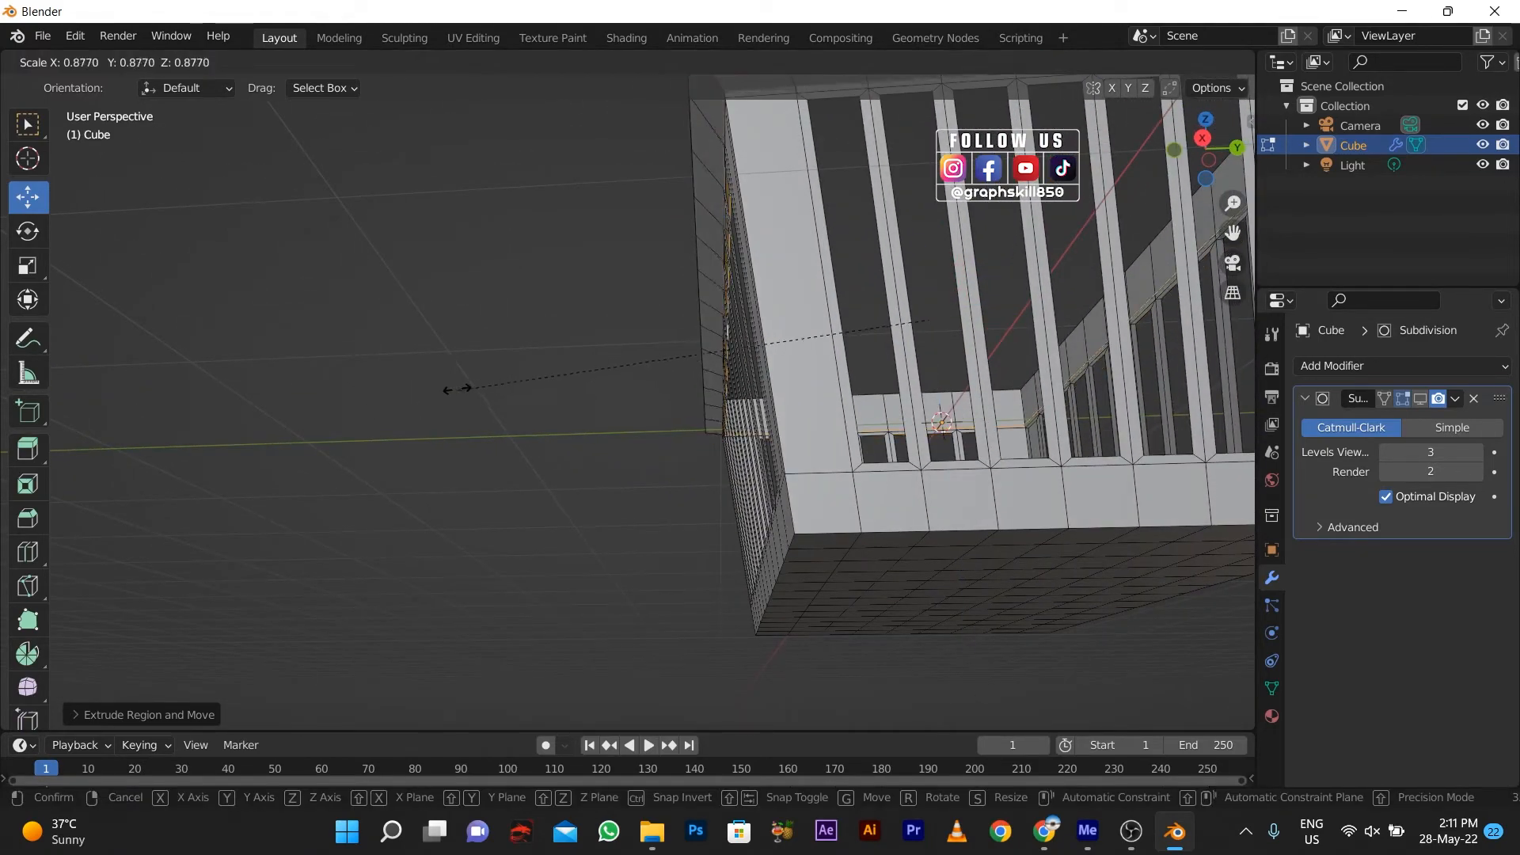
left_click(443, 390)
scroll(483, 372, "down", 5)
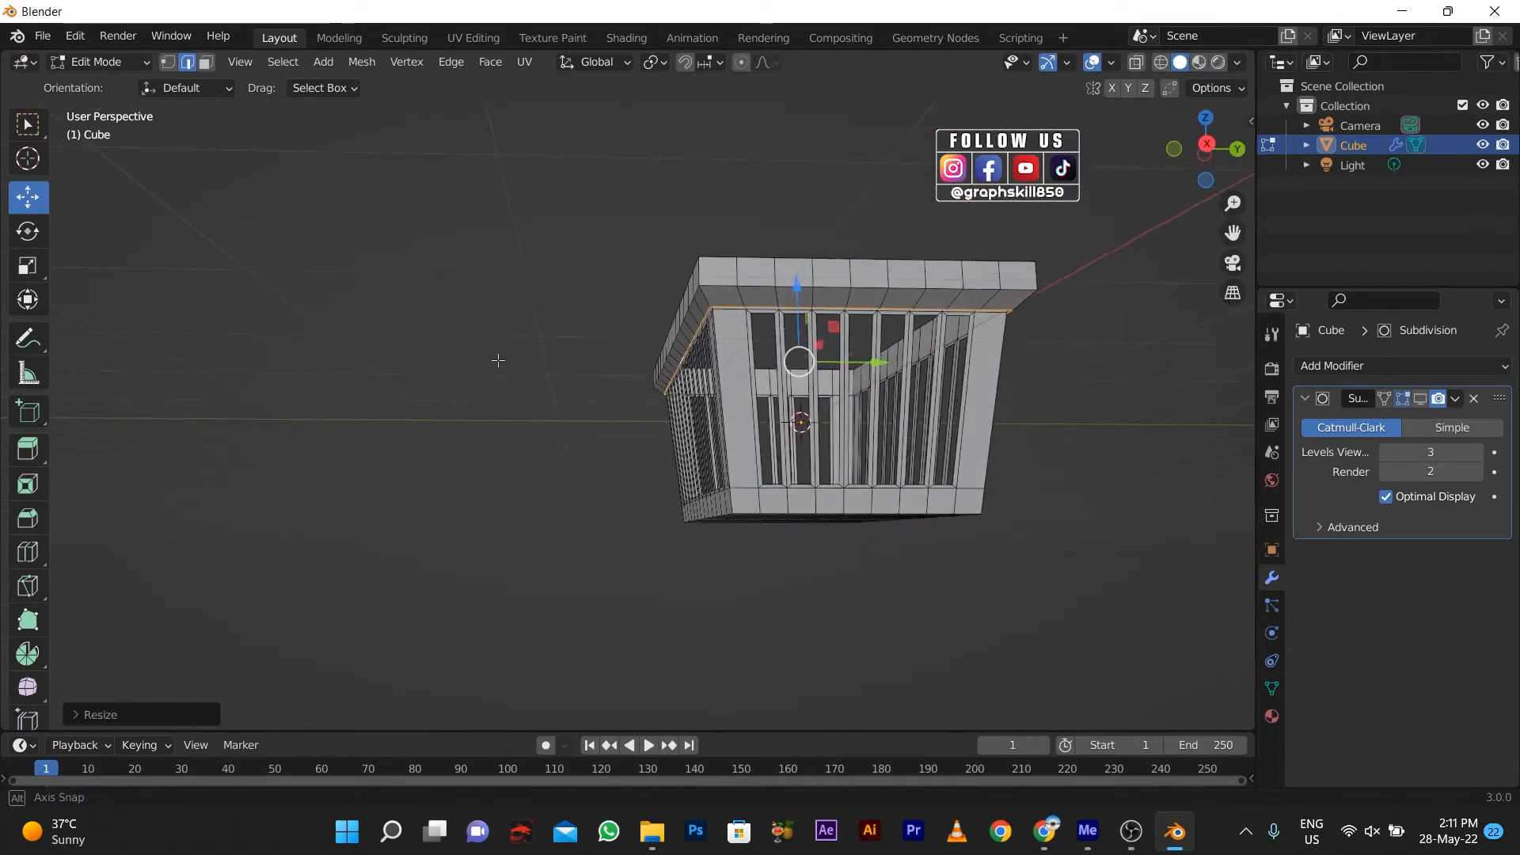
middle_click_drag(498, 360, 730, 372)
left_click_drag(790, 310, 782, 305)
- Turn on the Subdivision modifier's viewport display and inspect the smoothed basket with its folded rim in Object Mode
left_click(1420, 398)
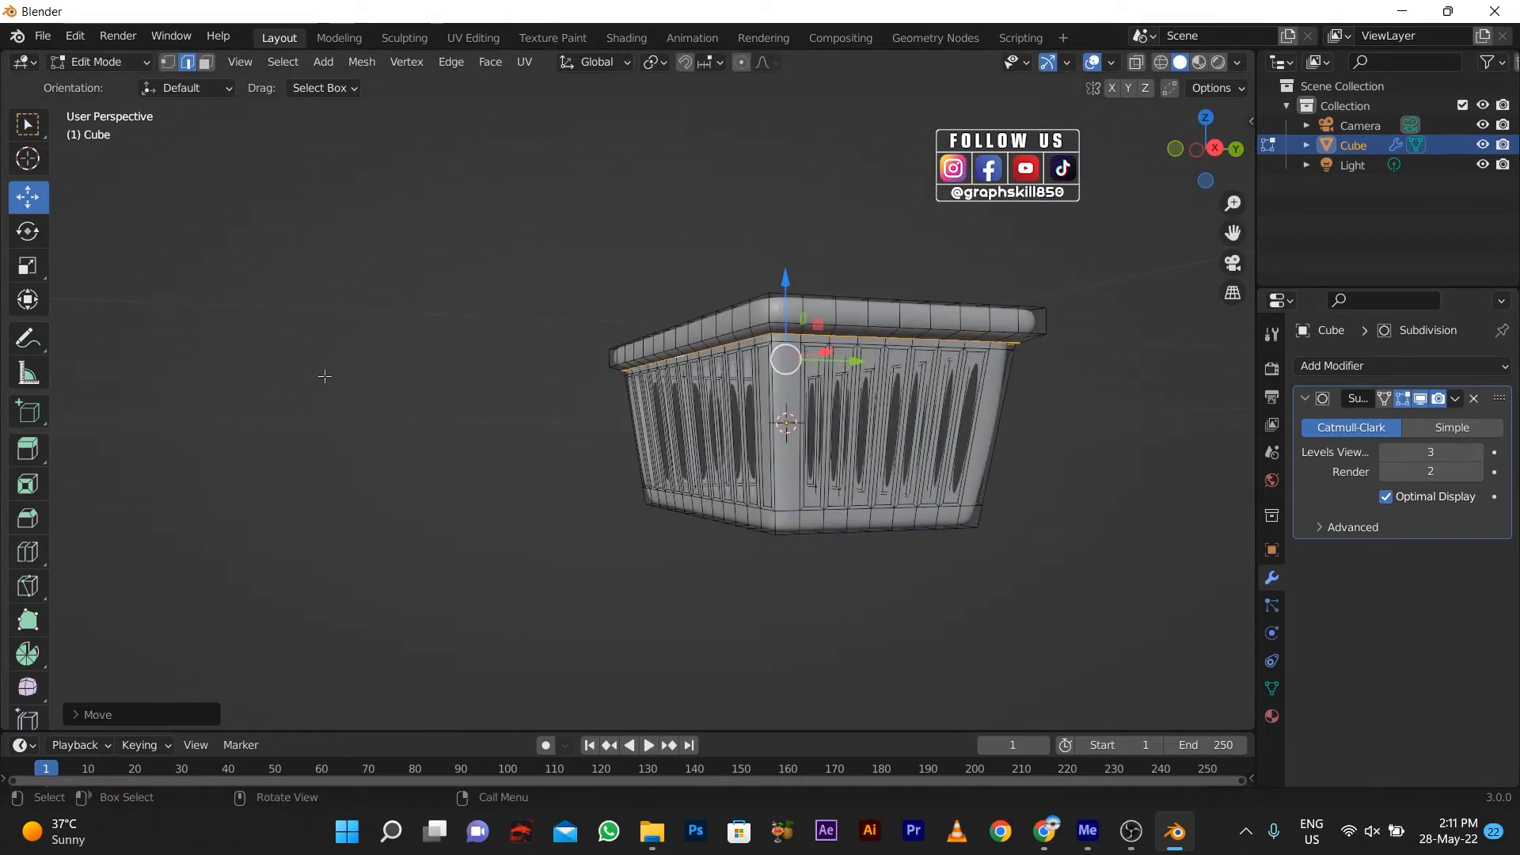
middle_click_drag(396, 443, 472, 499)
key("Tab")
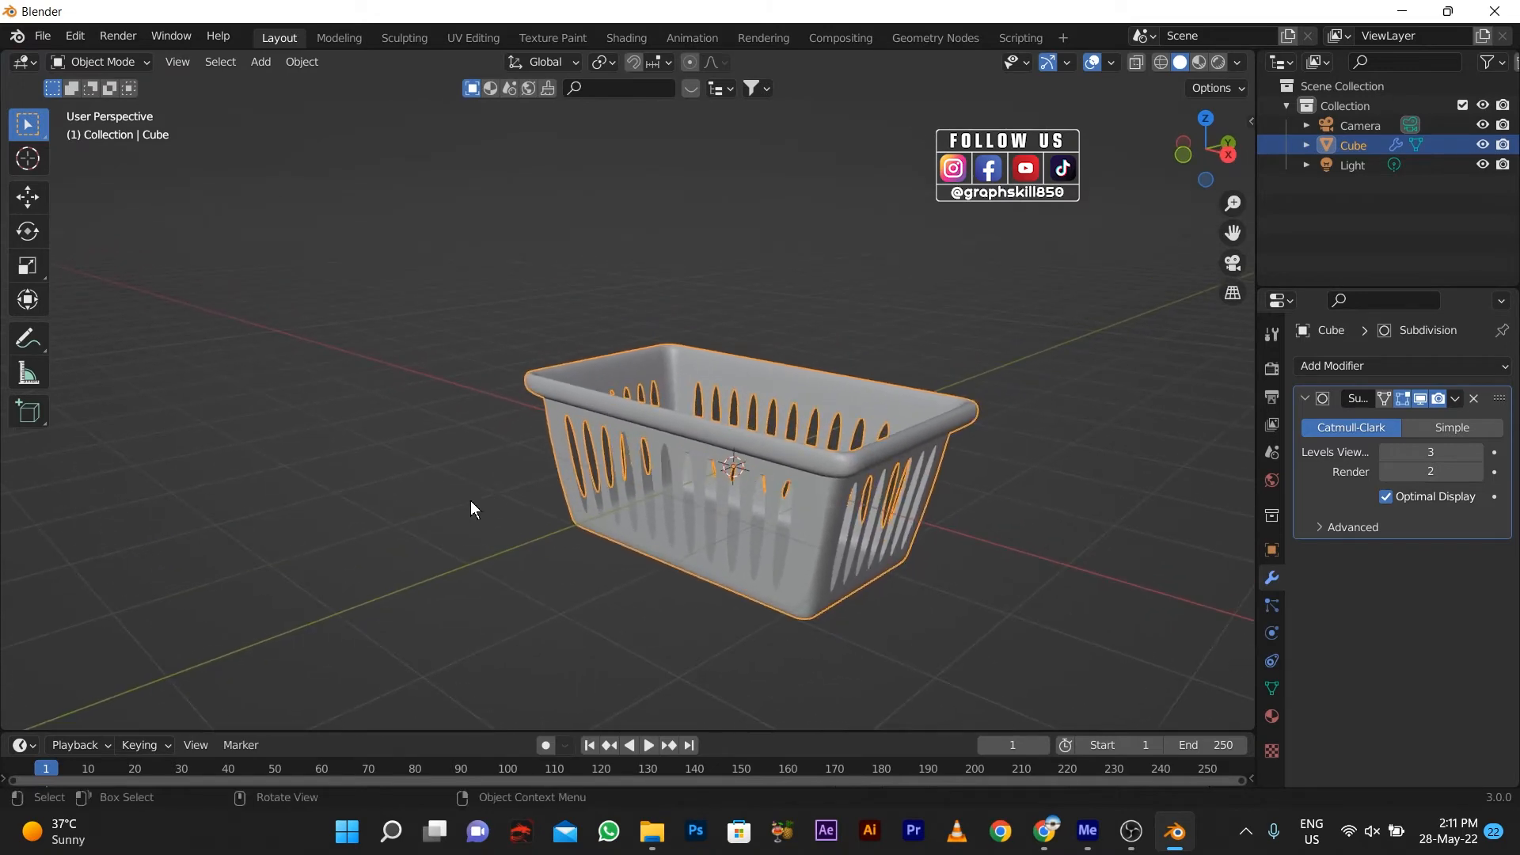
key("Tab")
key("Tab")
middle_click_drag(230, 472, 387, 448)
- Add a cube mesh and move it along Y out of the basket, beyond one long side
key("shift+a")
mouse_move(363, 409)
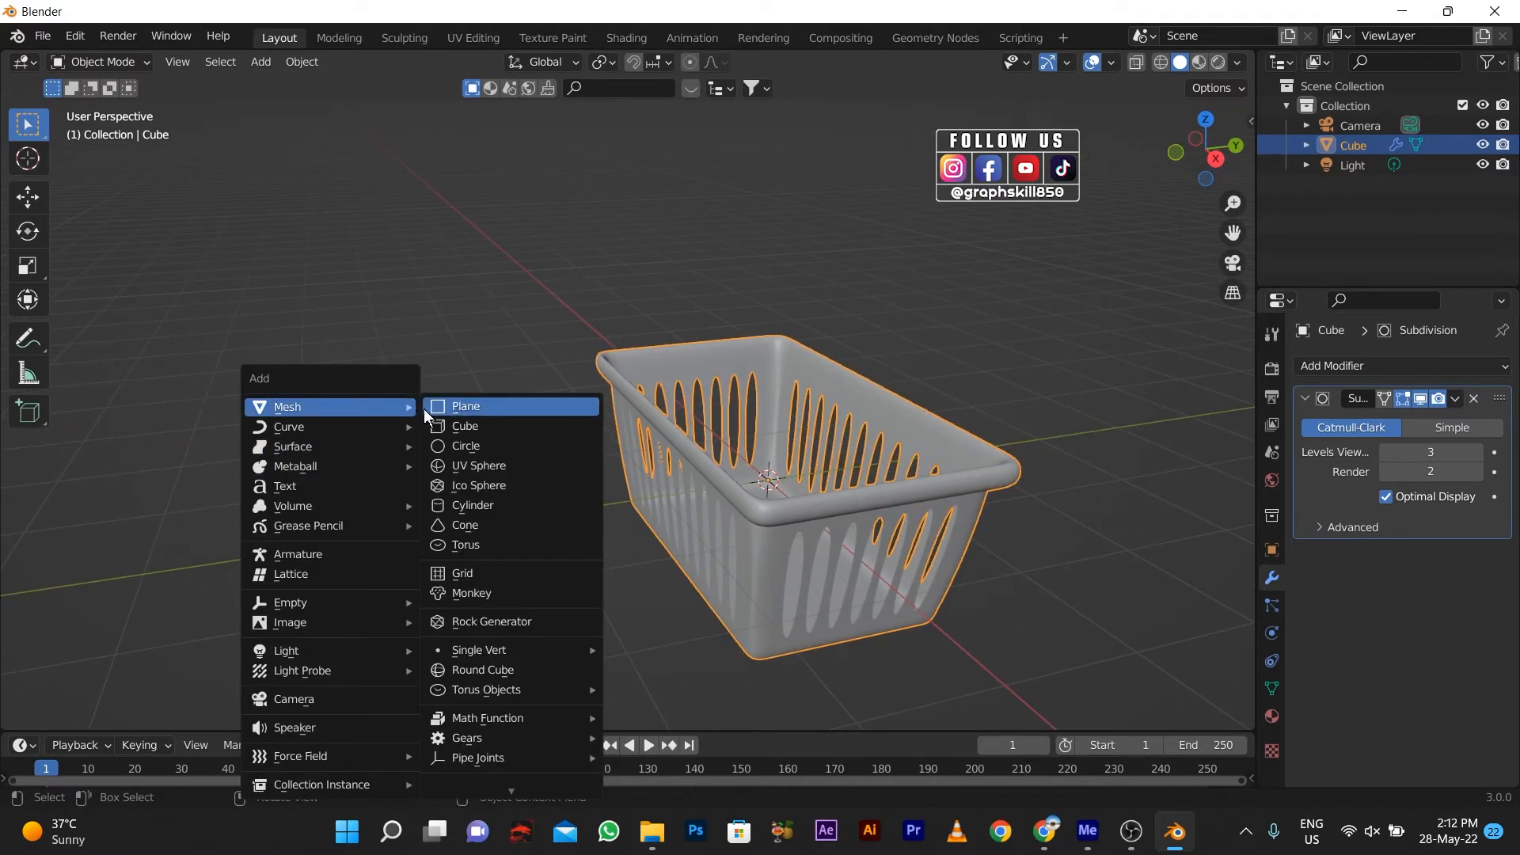
left_click(477, 432)
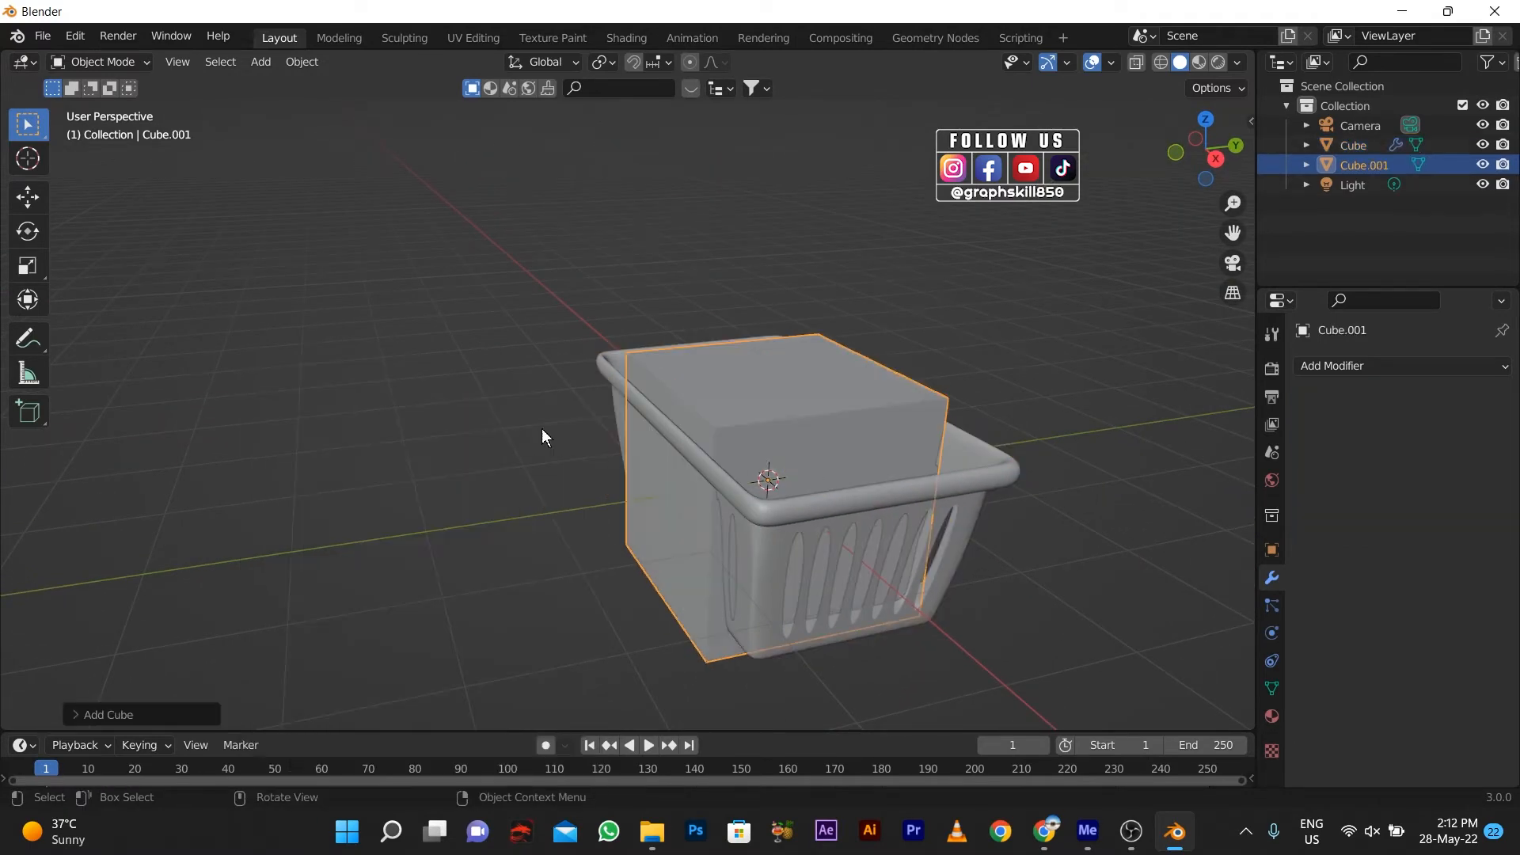
left_click(28, 198)
left_click_drag(814, 462, 534, 496)
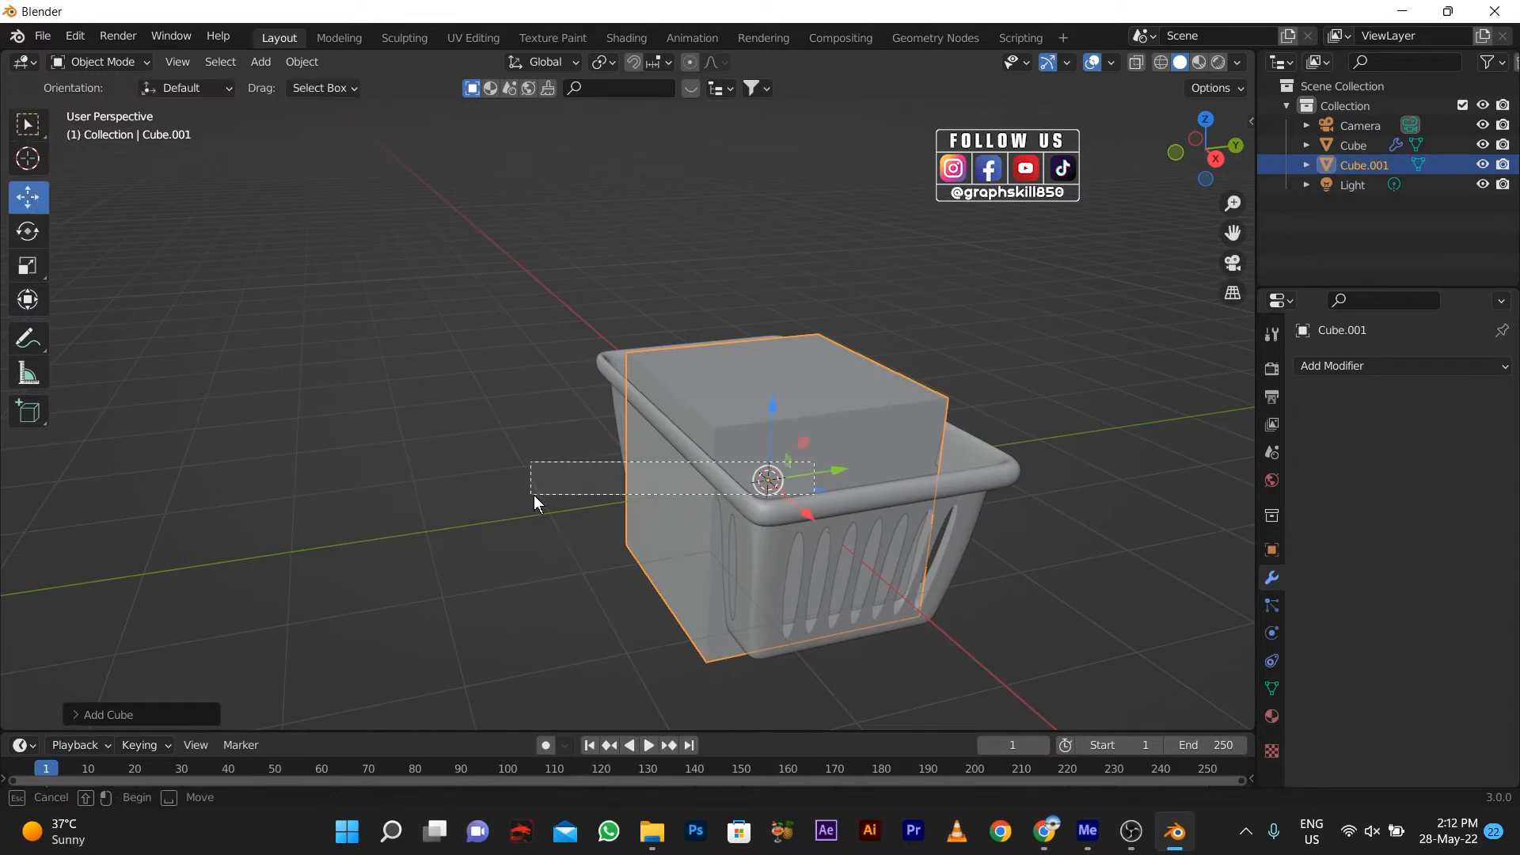
left_click_drag(835, 434, 839, 432)
left_click(809, 453)
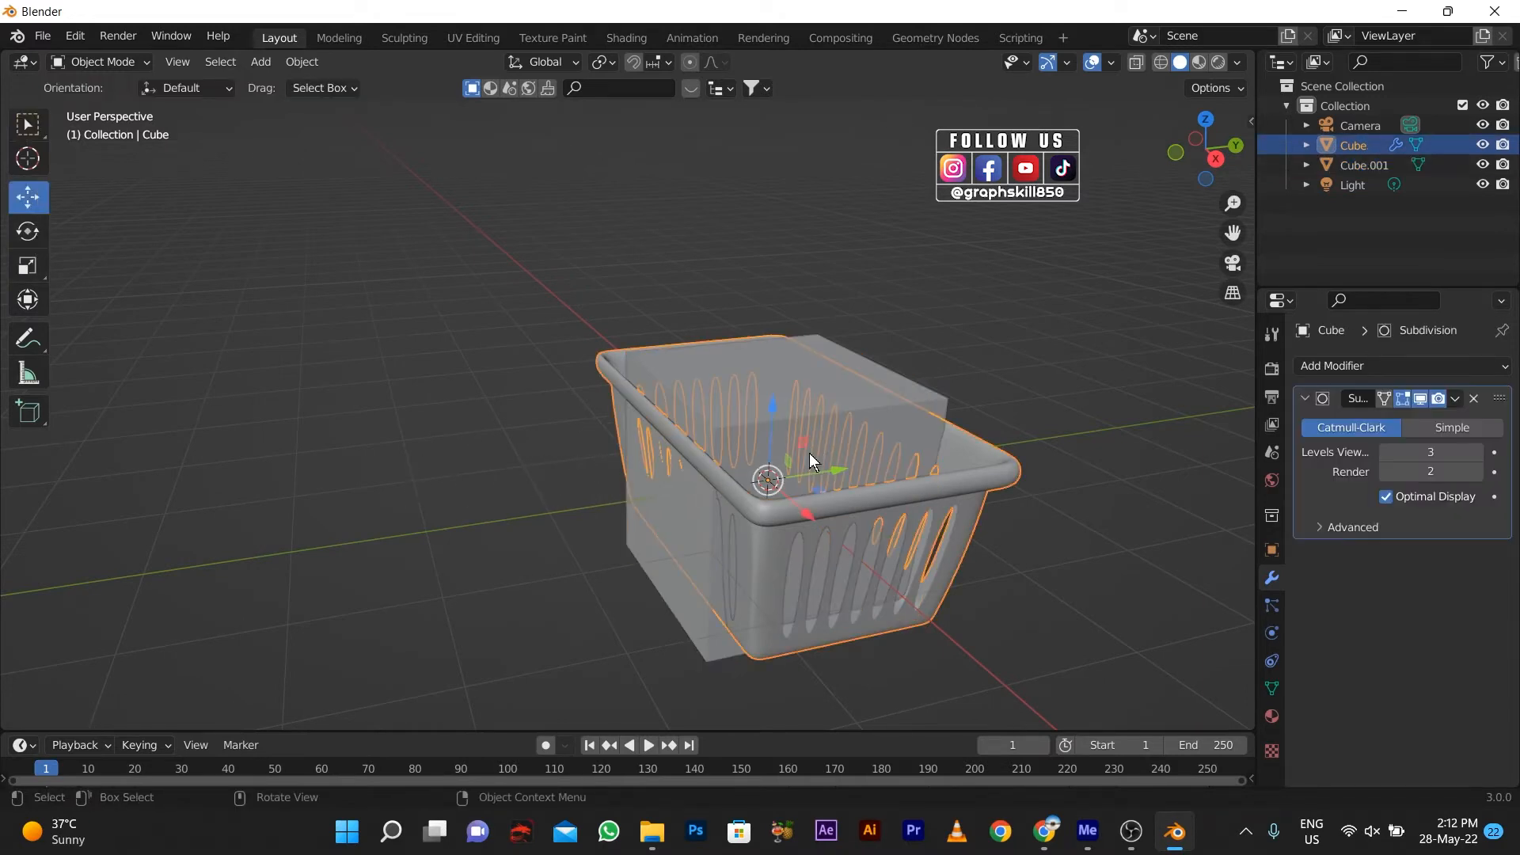
left_click(573, 462)
left_click(744, 388)
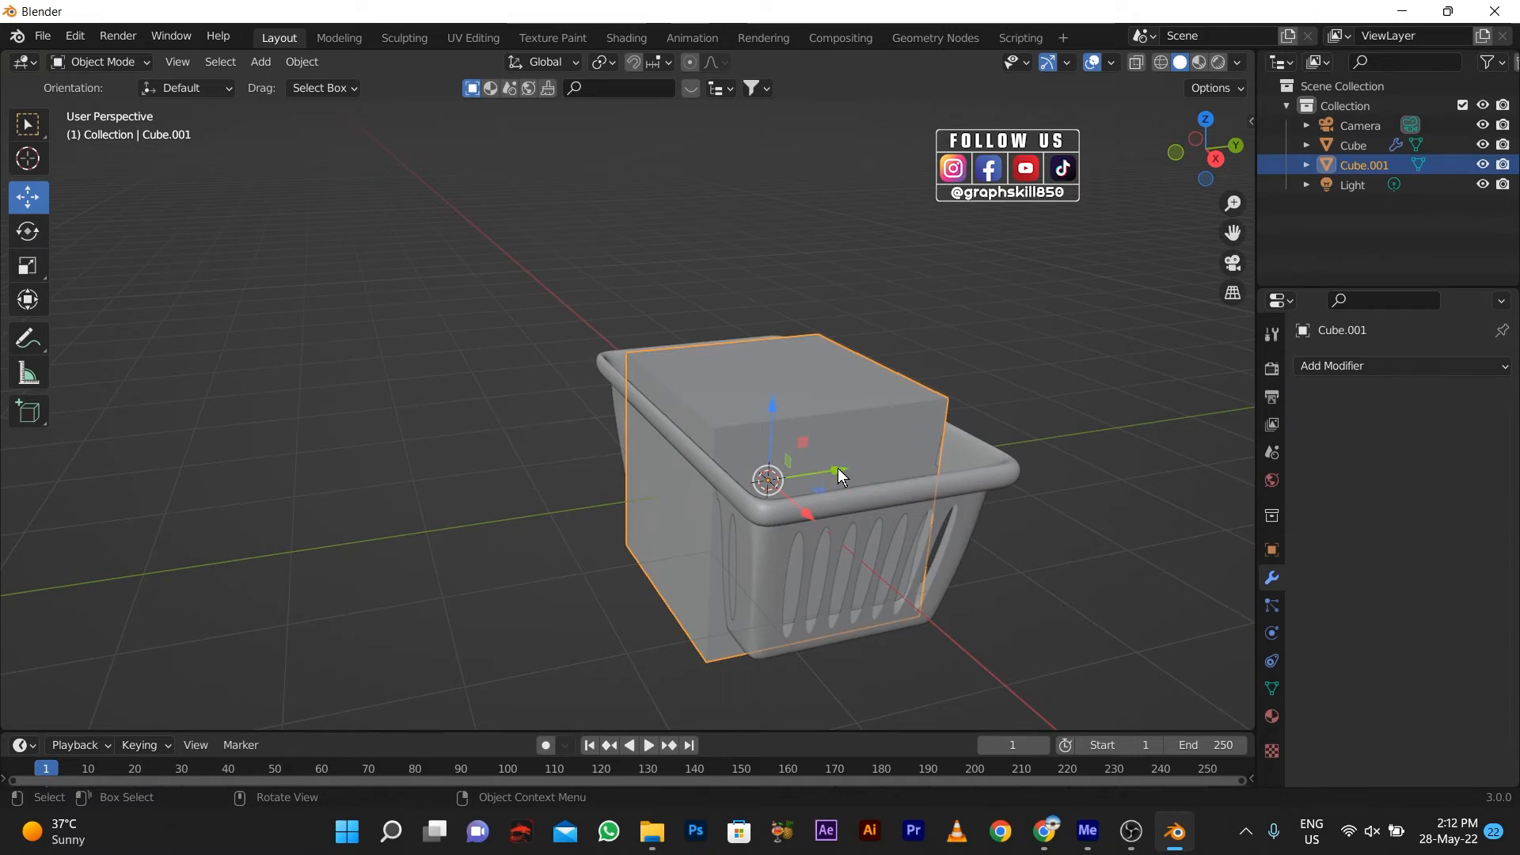
left_click_drag(838, 468, 523, 490)
- Scale the new cube down to a small block and flatten it along Y into a thin plate
key("s")
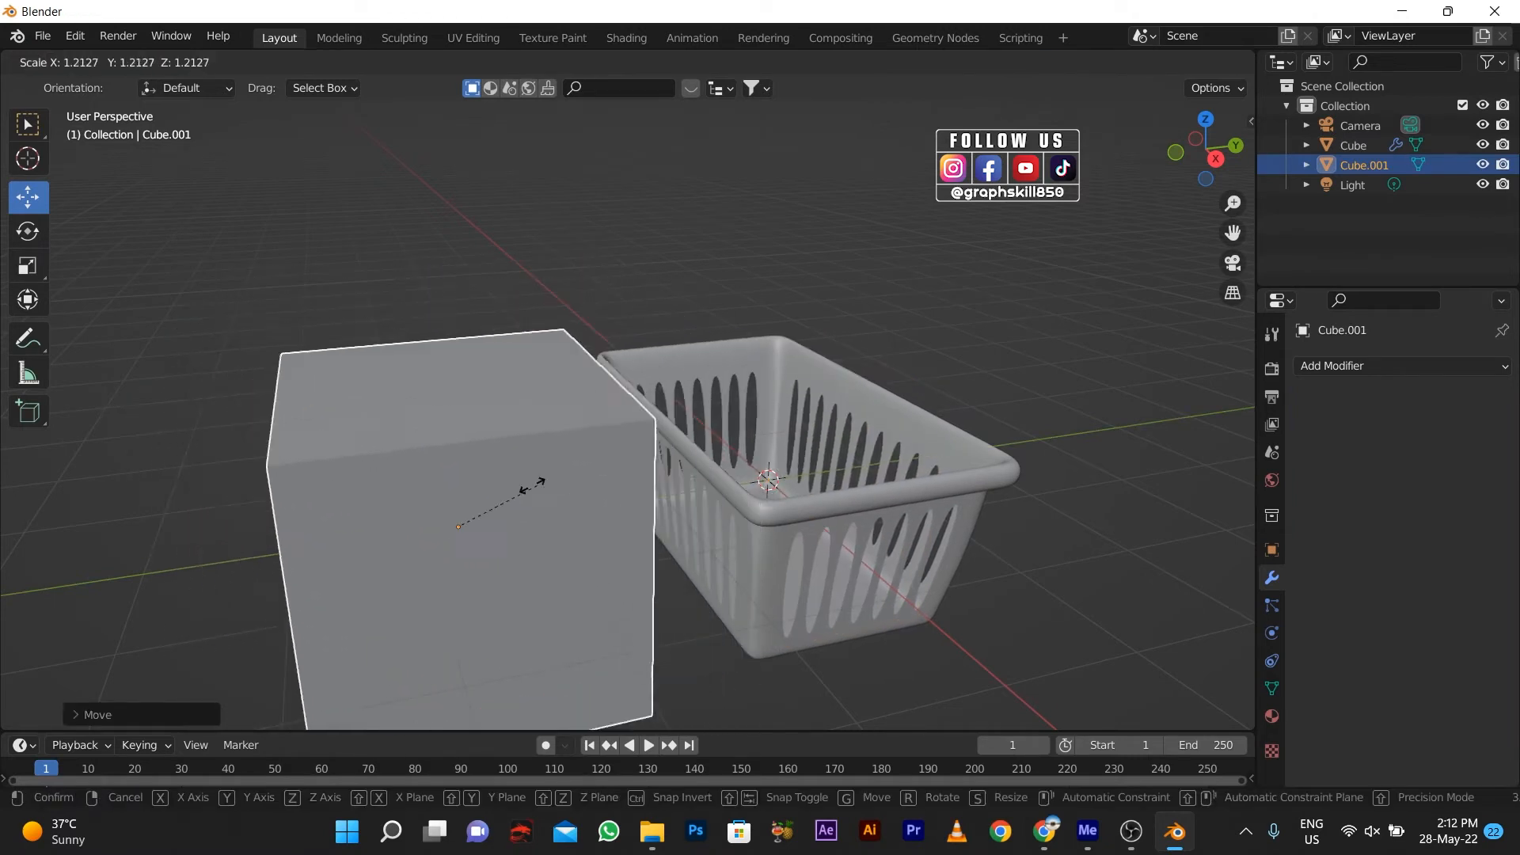
left_click(420, 544)
middle_click_drag(420, 544, 453, 579)
key("s")
key("z")
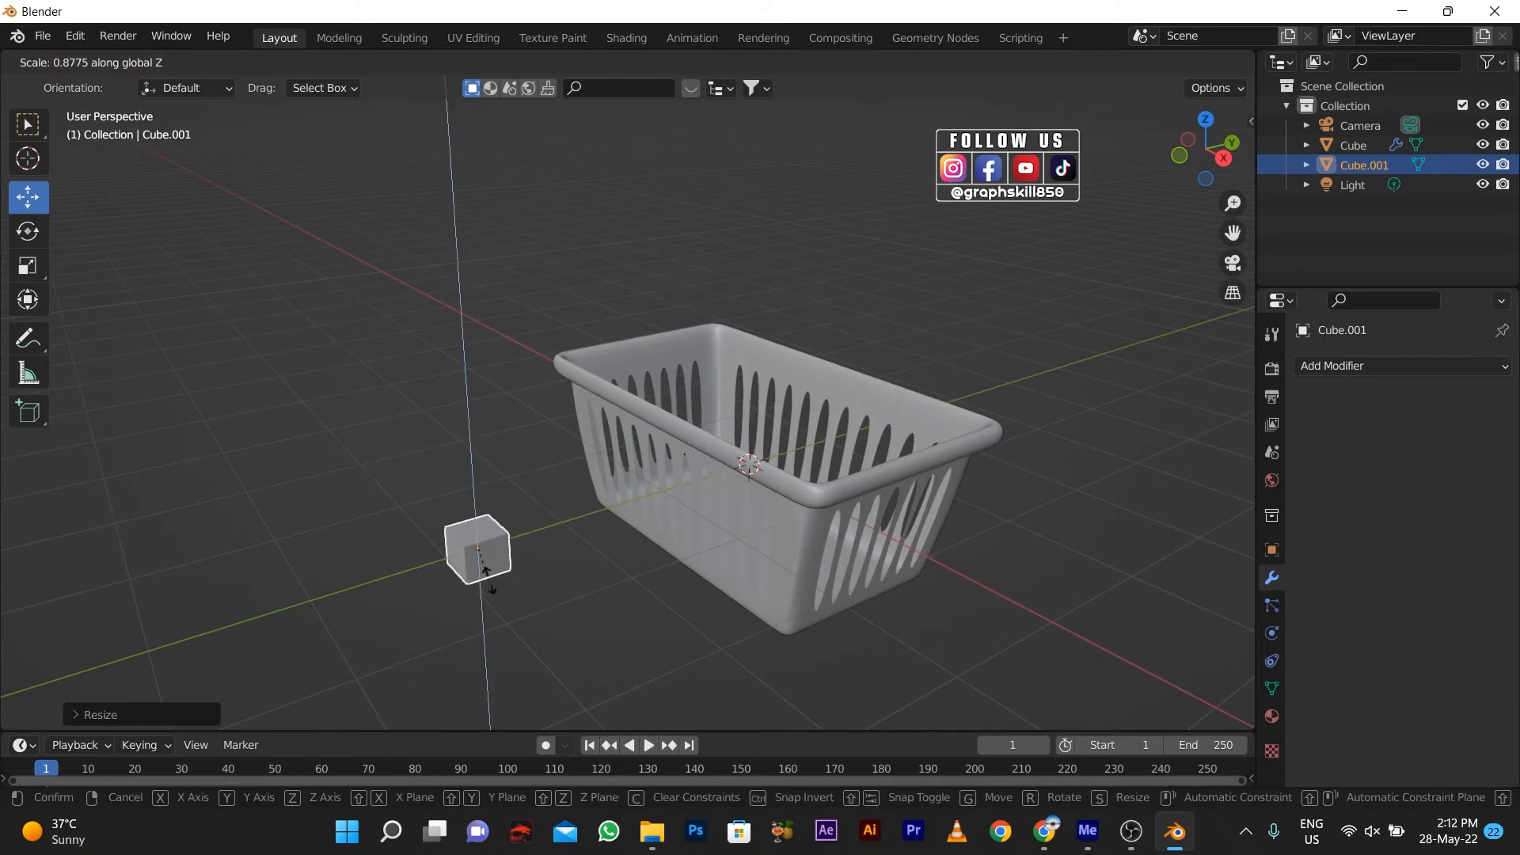
key("y")
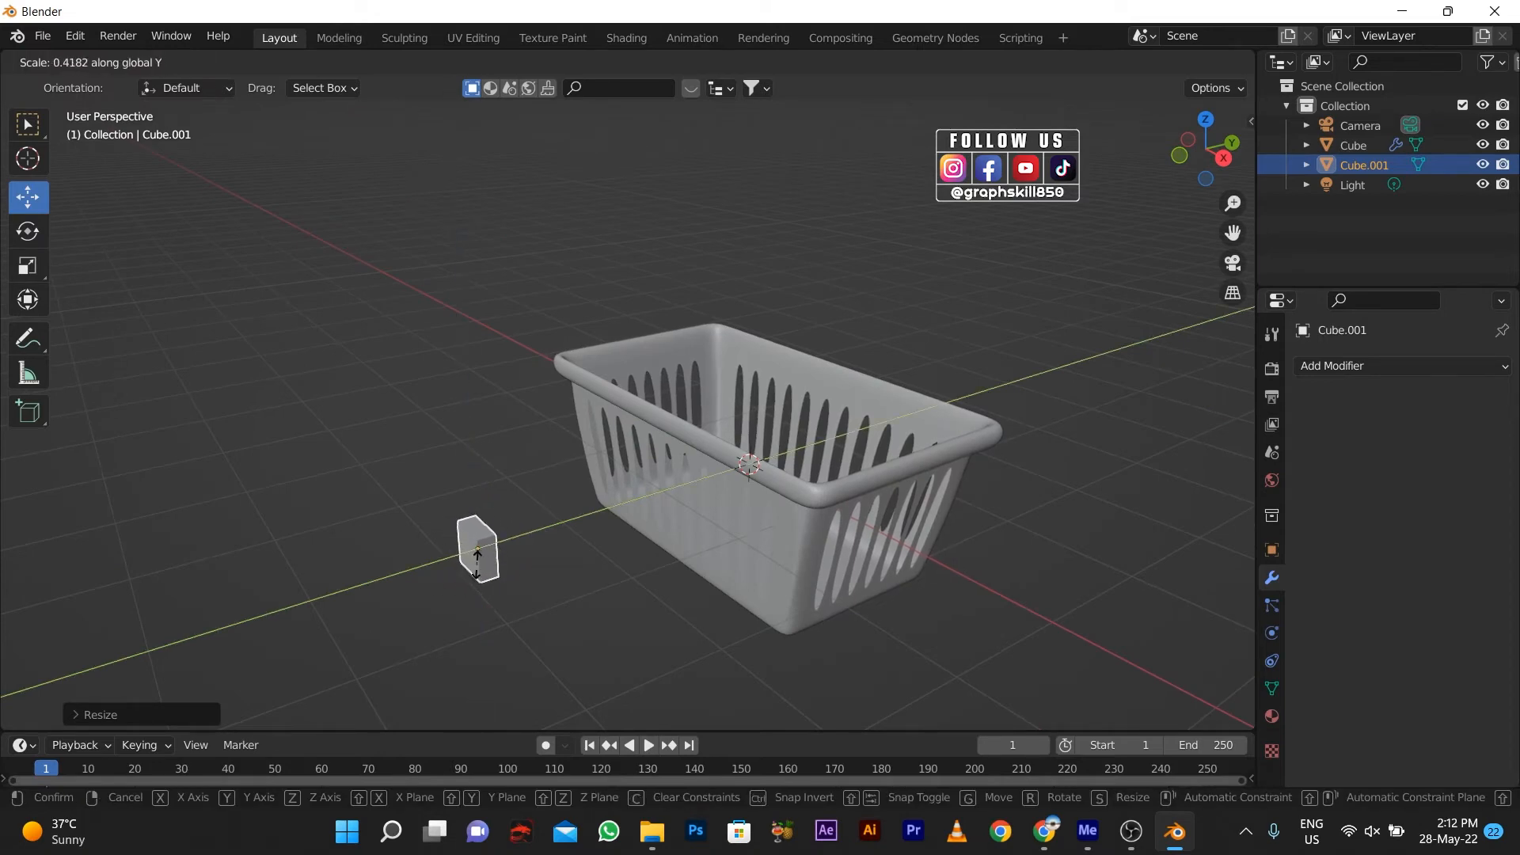
left_click(477, 549)
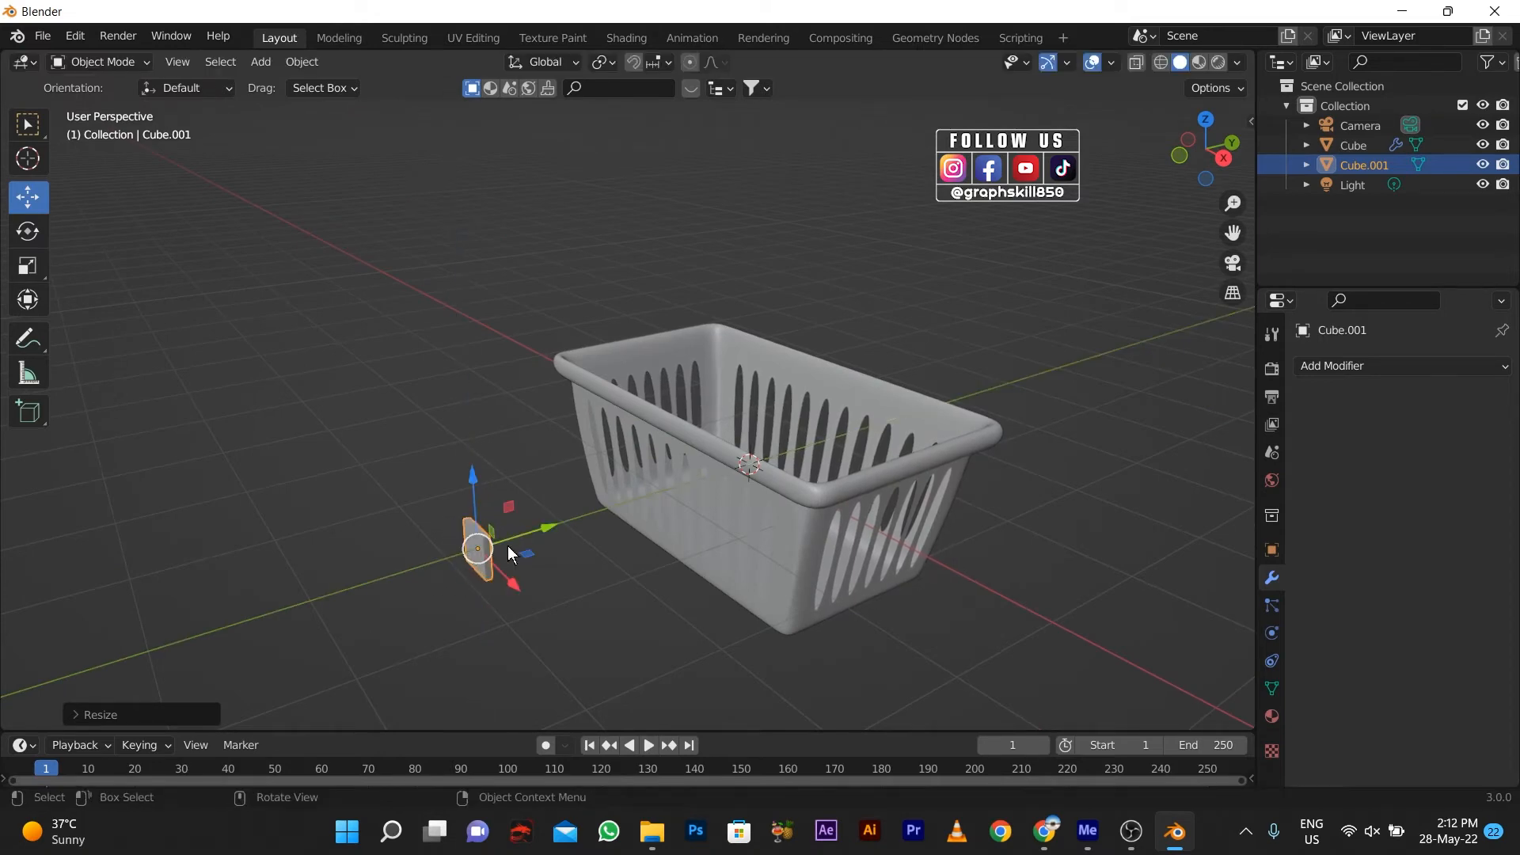
- Move the thin plate toward the basket's long side and raise it along Z by about 1 m to rim height
key("g")
left_click(634, 498)
key("g")
key("z")
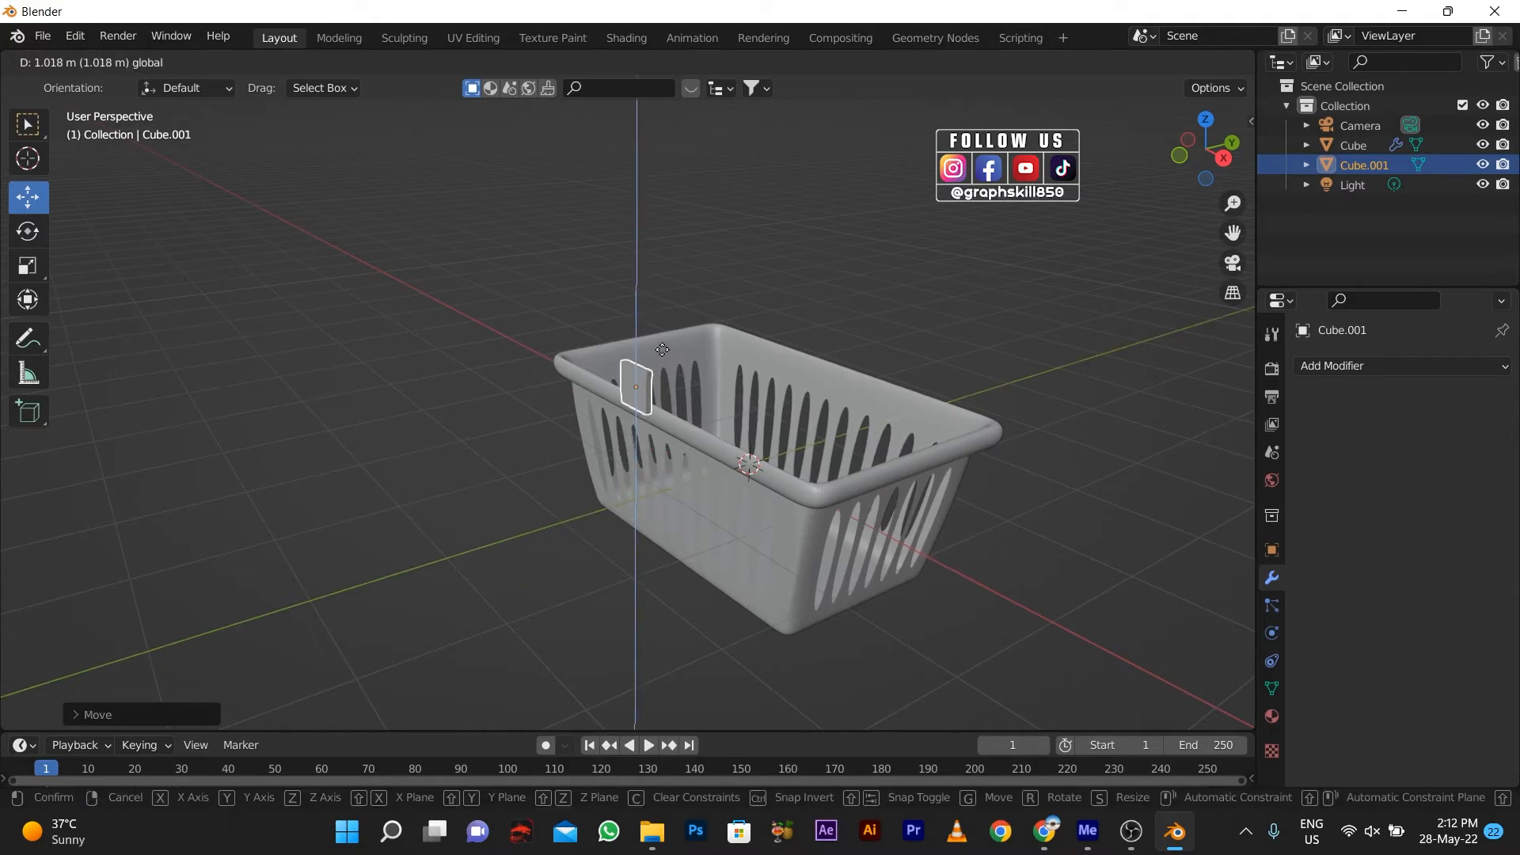
left_click(657, 336)
- Move the plate along Y onto the rim of the basket's long side
scroll(691, 377, "up", 3)
middle_click_drag(691, 377, 427, 451, "shift")
scroll(432, 412, "up", 2)
scroll(432, 411, "up", 1)
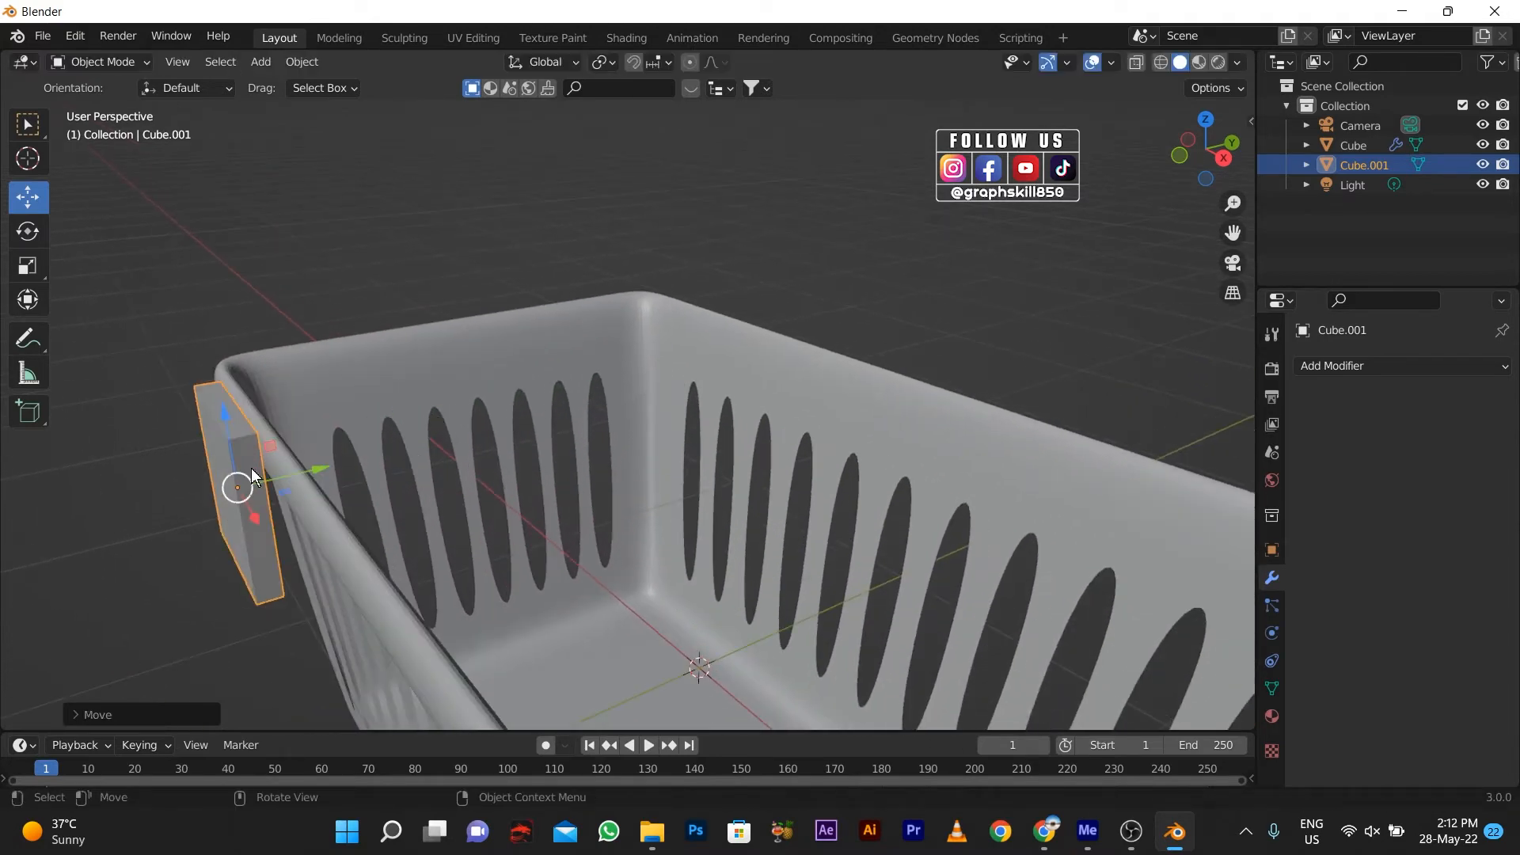
key("g")
key("y")
left_click(406, 478)
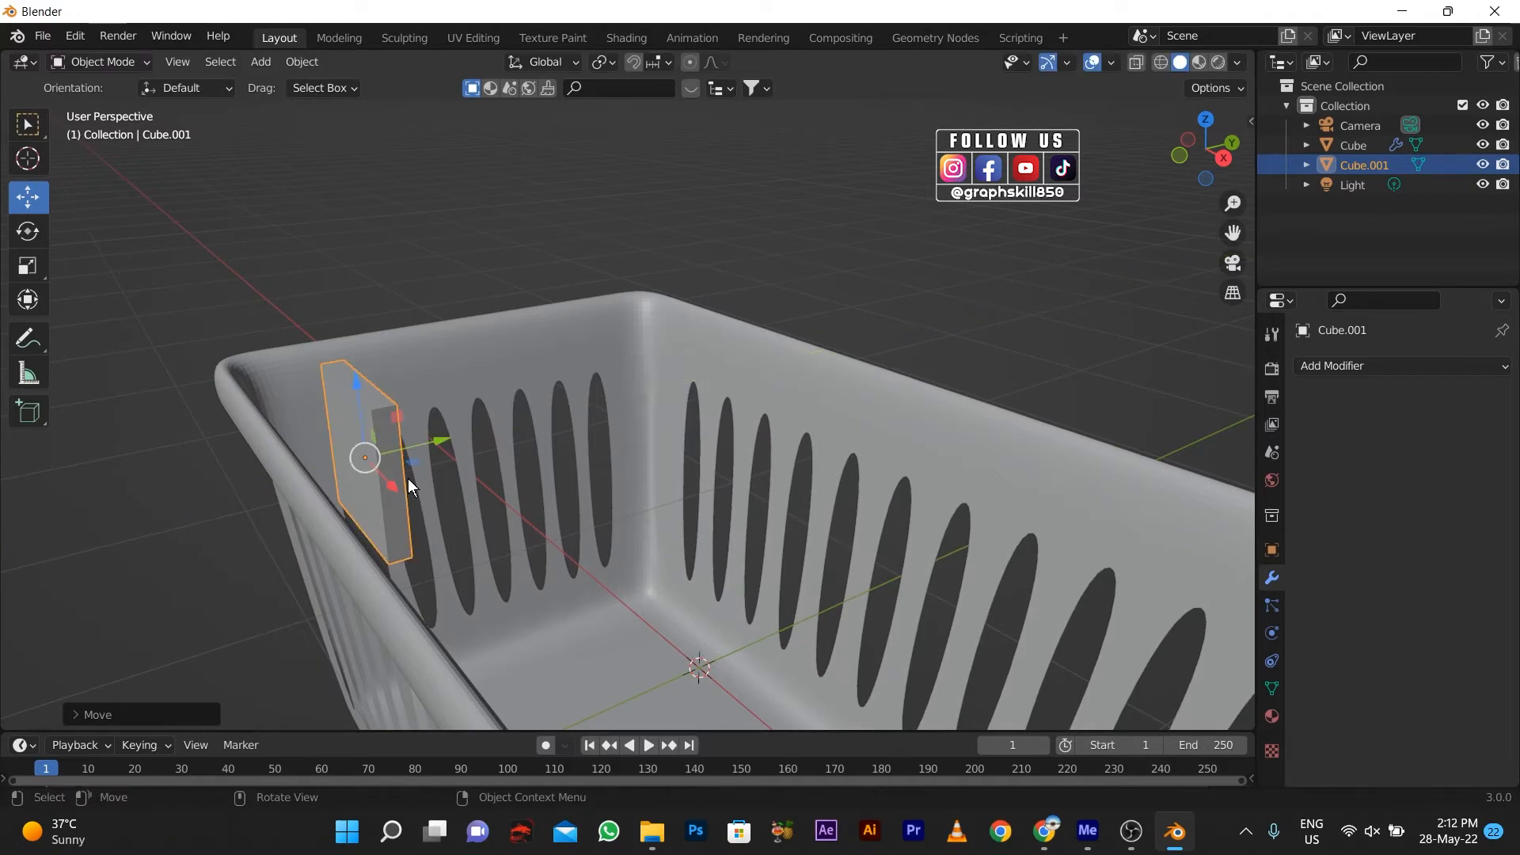
- Check the plate's alignment from above and adjust it along Z so that it passes through the rim
key("KP_7")
scroll(565, 491, "down", 2)
scroll(565, 491, "down", 1)
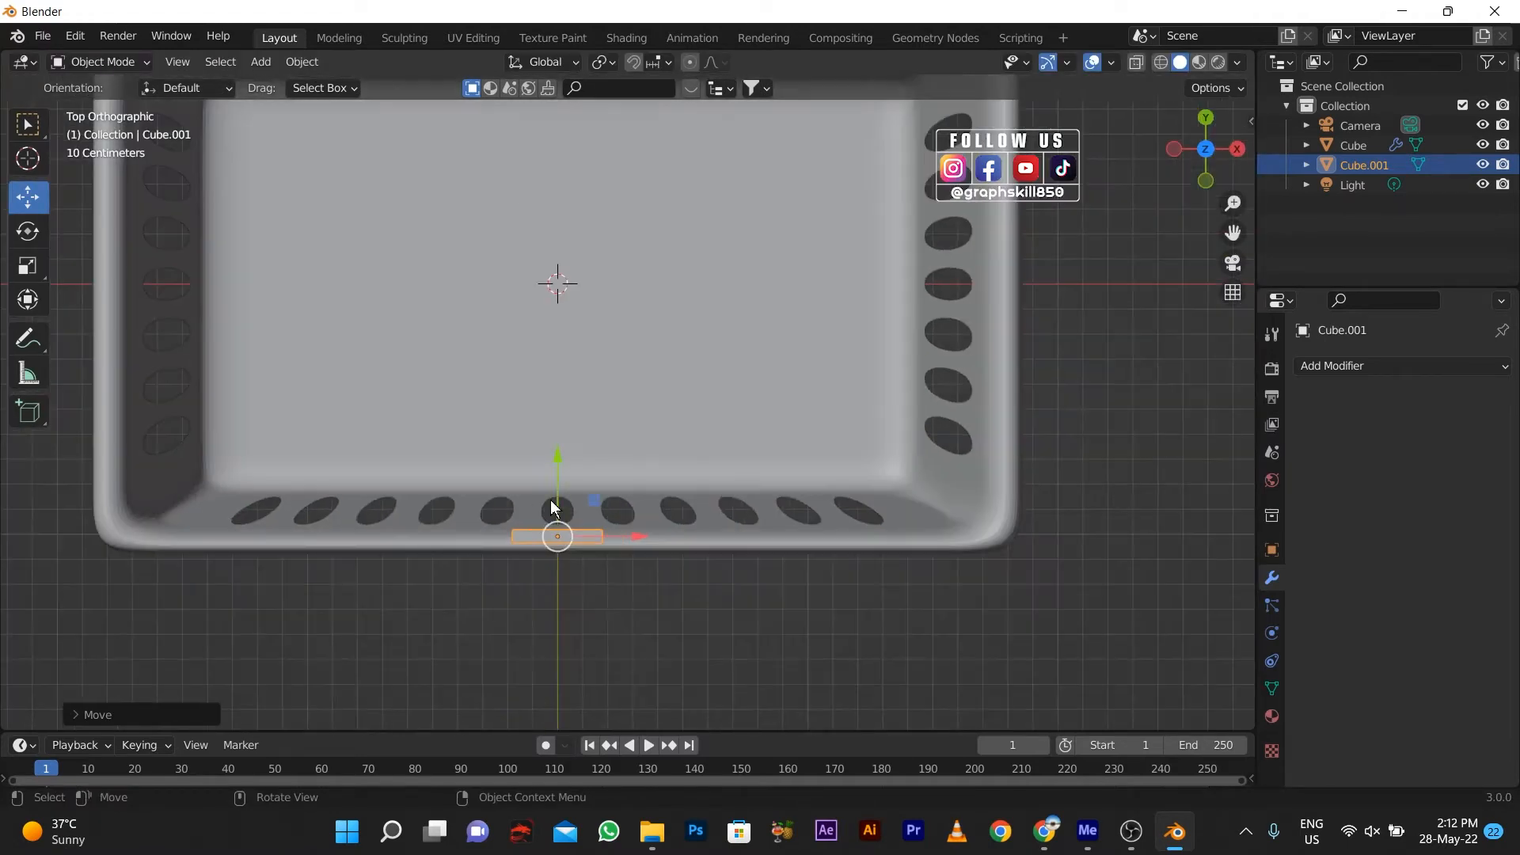
middle_click_drag(582, 511, 653, 410)
scroll(653, 410, "up", 2)
key("g")
key("z")
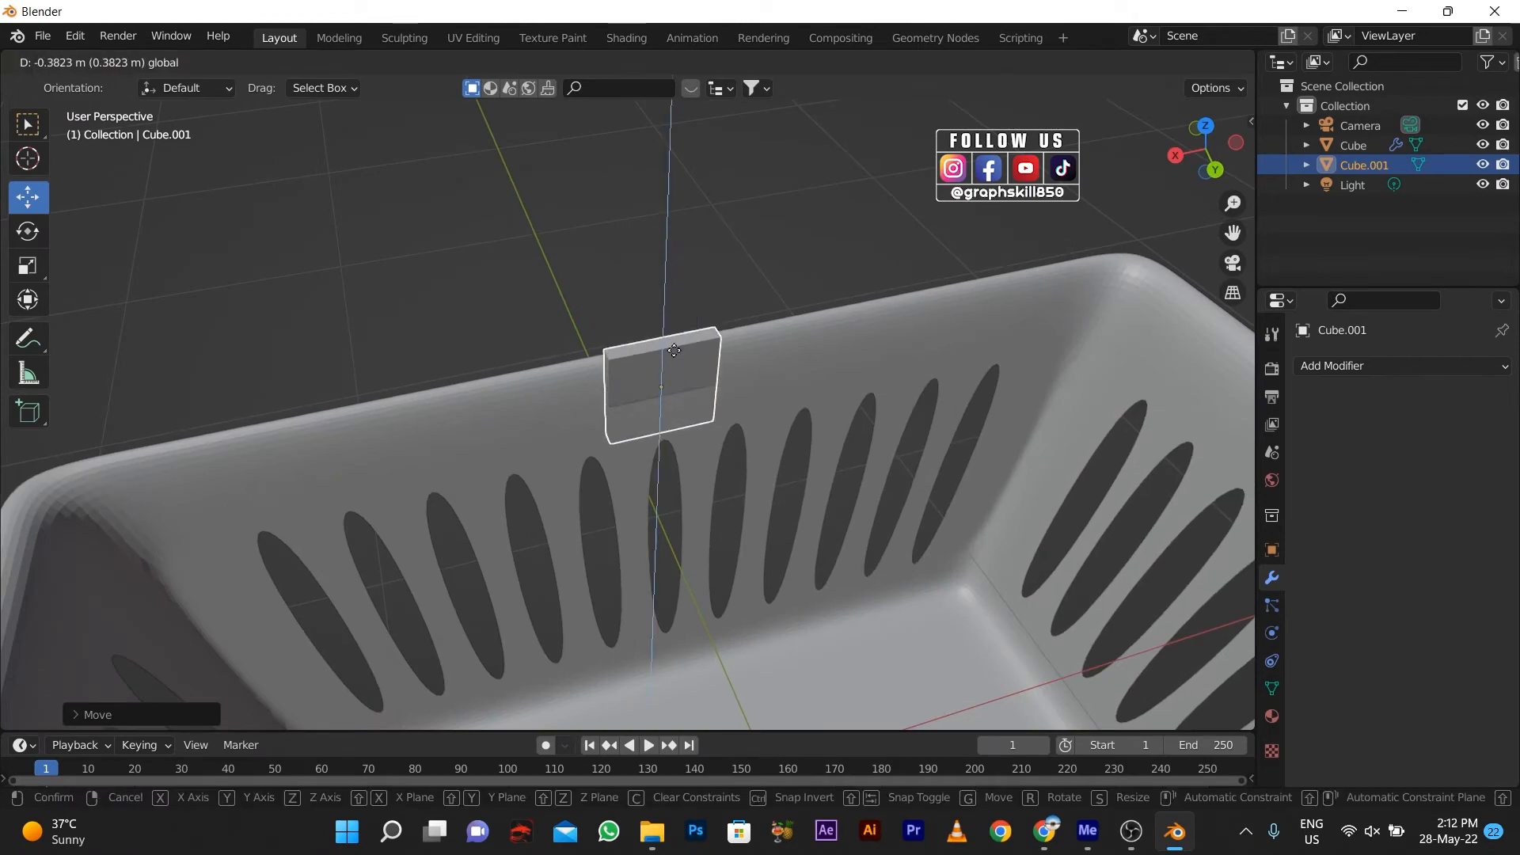
left_click(675, 331)
middle_click_drag(630, 359, 665, 369)
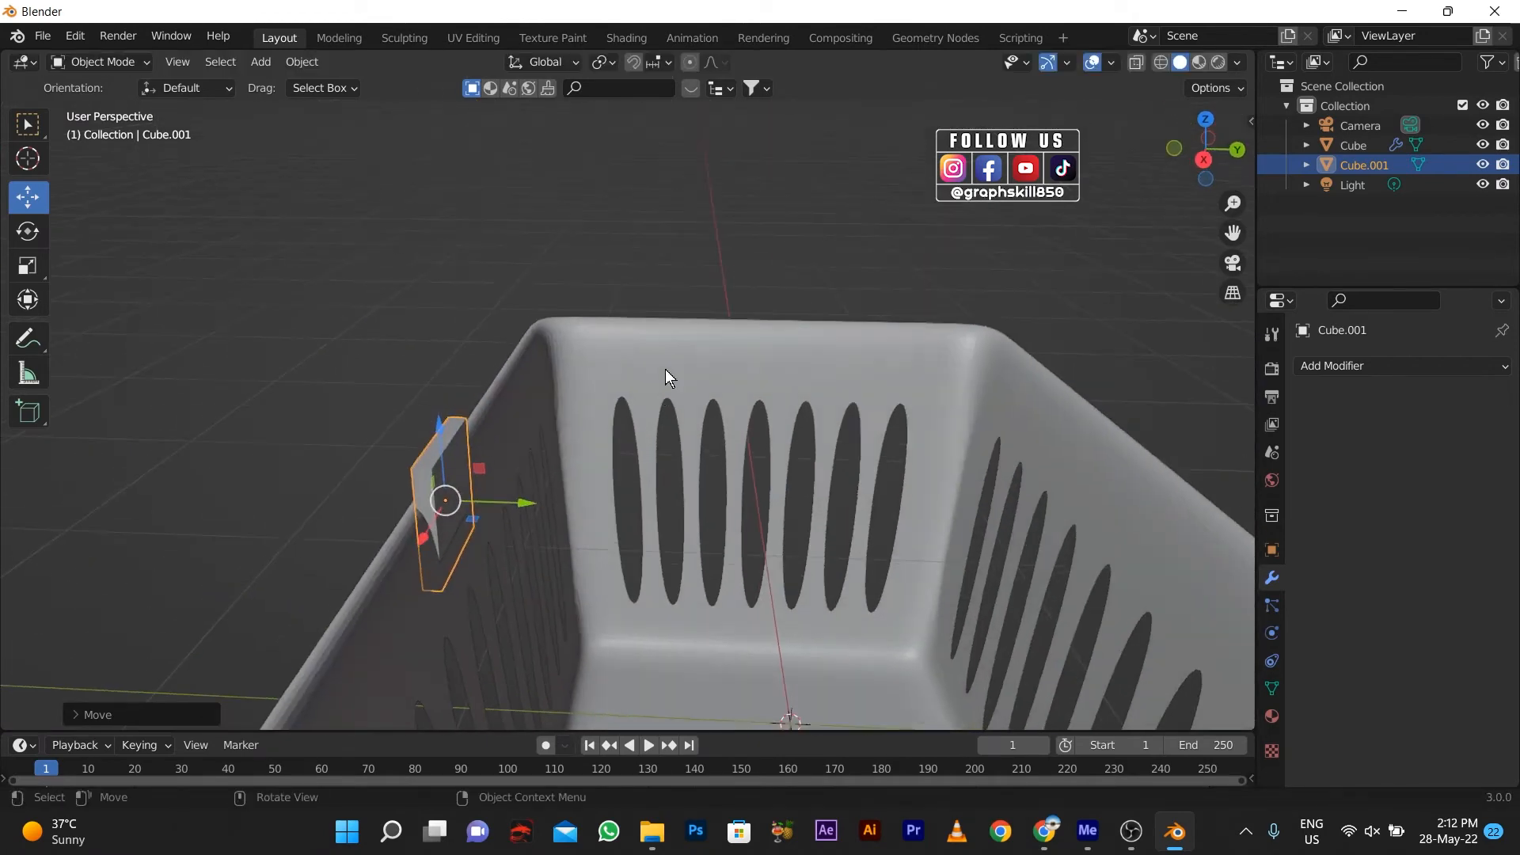
- In Edit Mode with face selection, move the plate's bottom face up so it no longer protrudes below the rim
key("Tab")
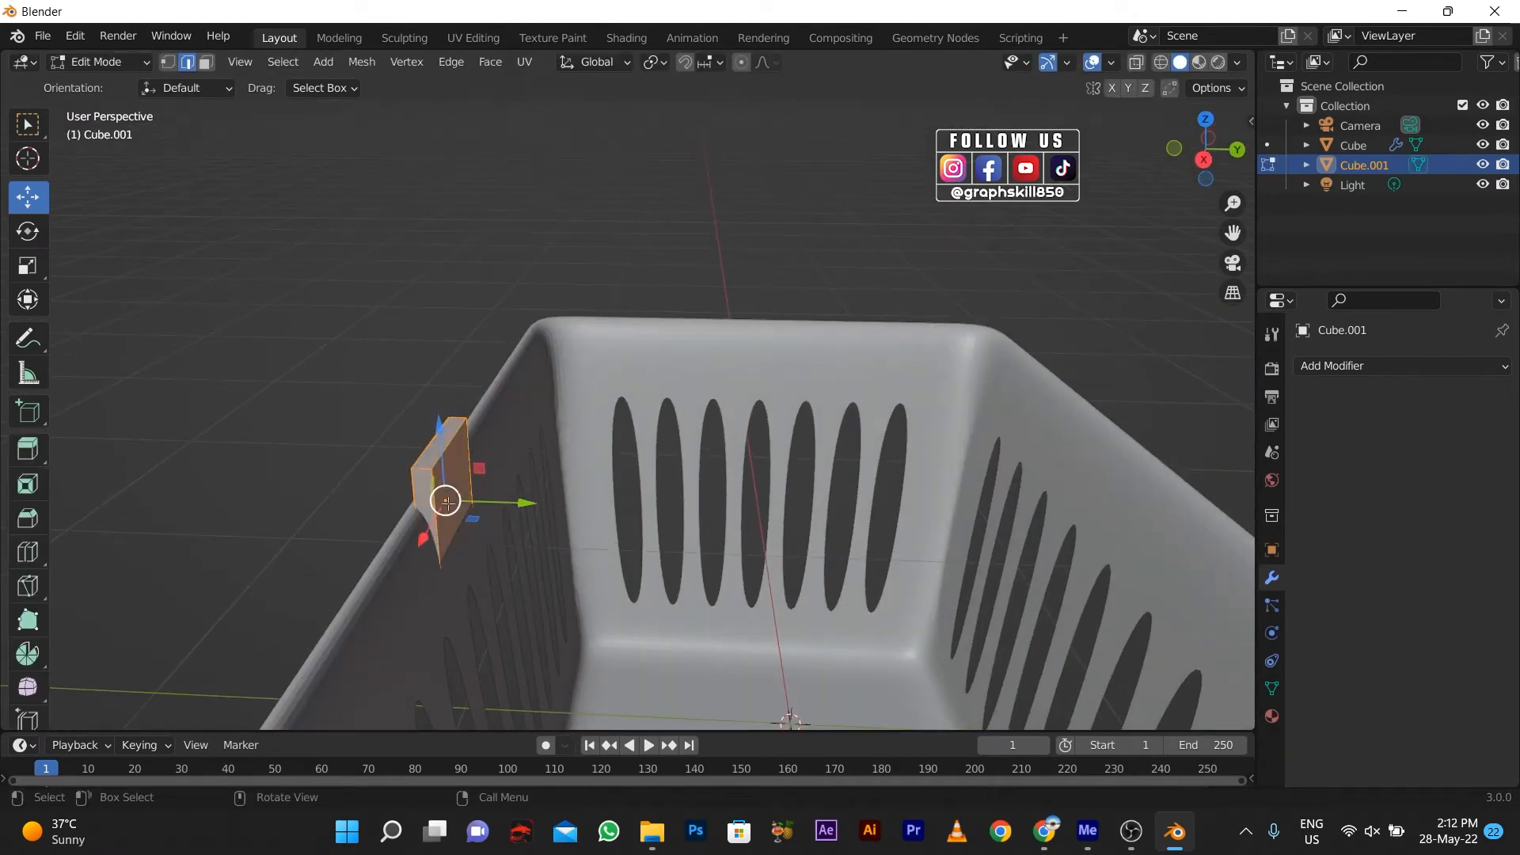
left_click(429, 457)
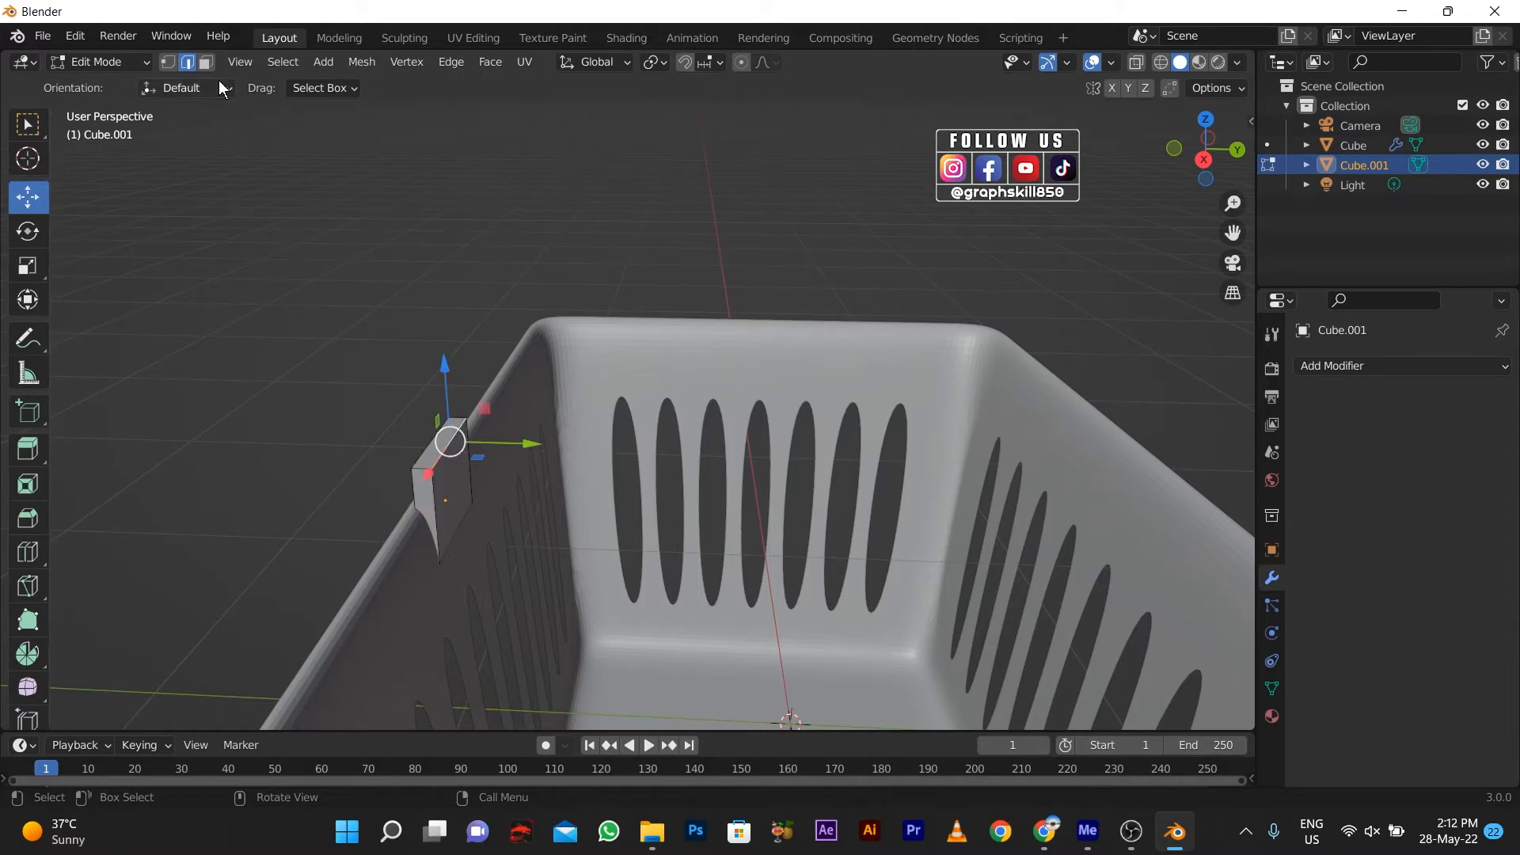
left_click(435, 449)
key("KP_1")
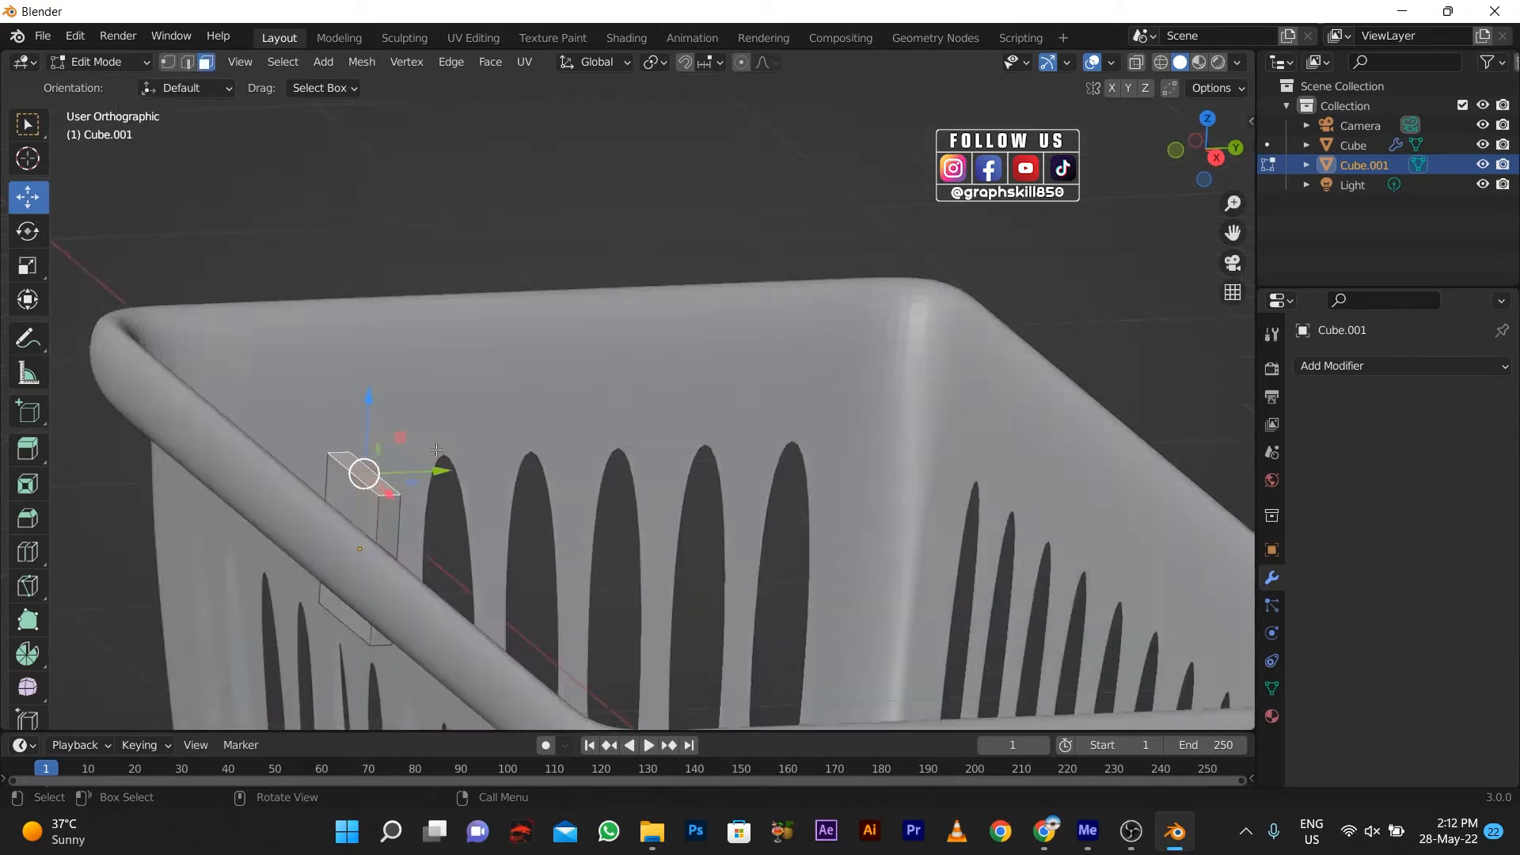
scroll(506, 583, "down", 2)
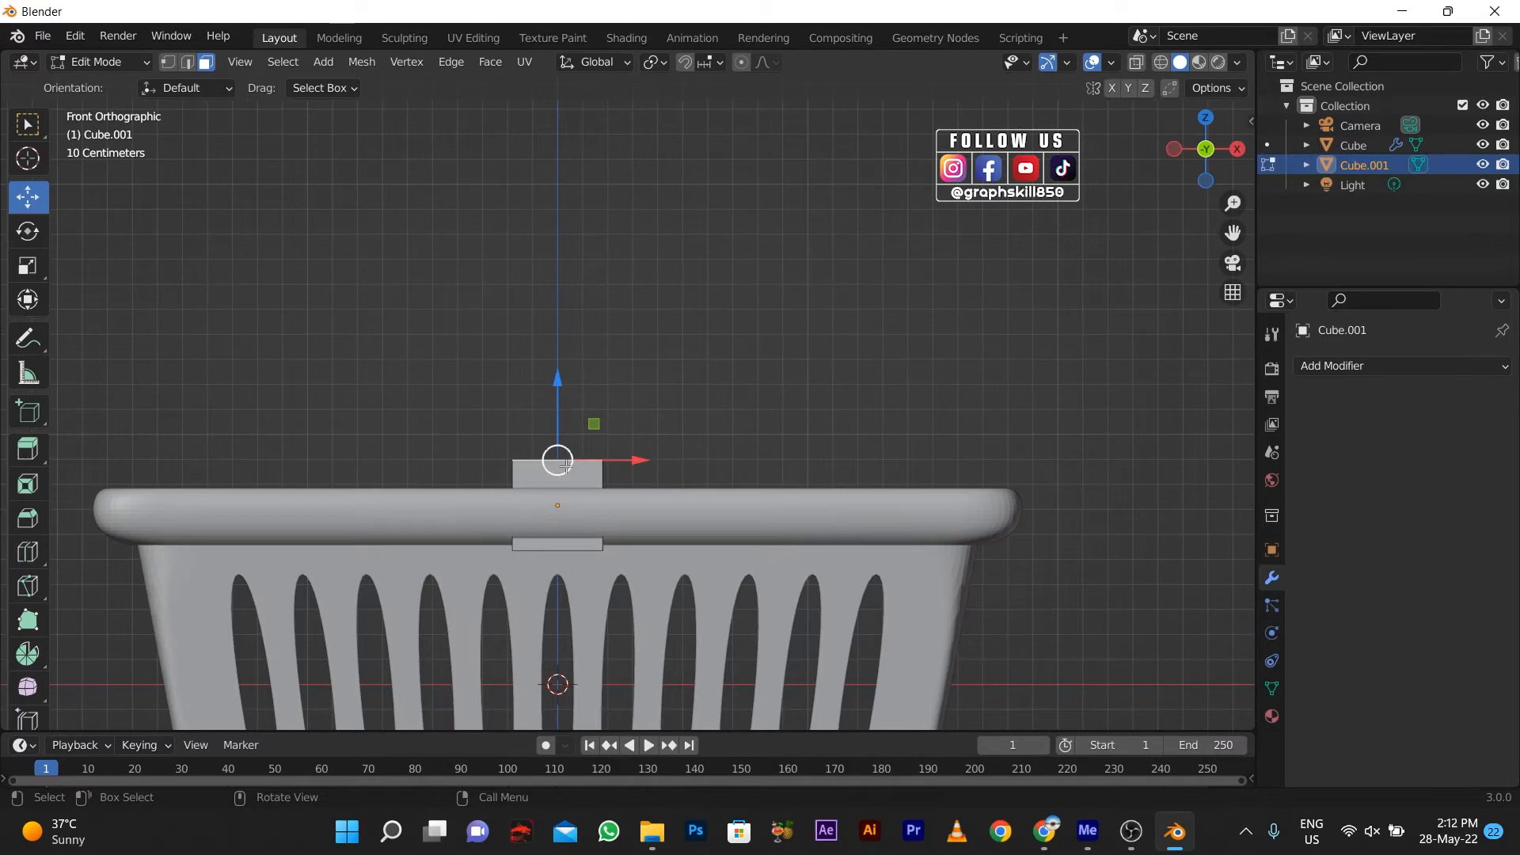
left_click(557, 547)
middle_click_drag(557, 547, 537, 413)
left_click(537, 412)
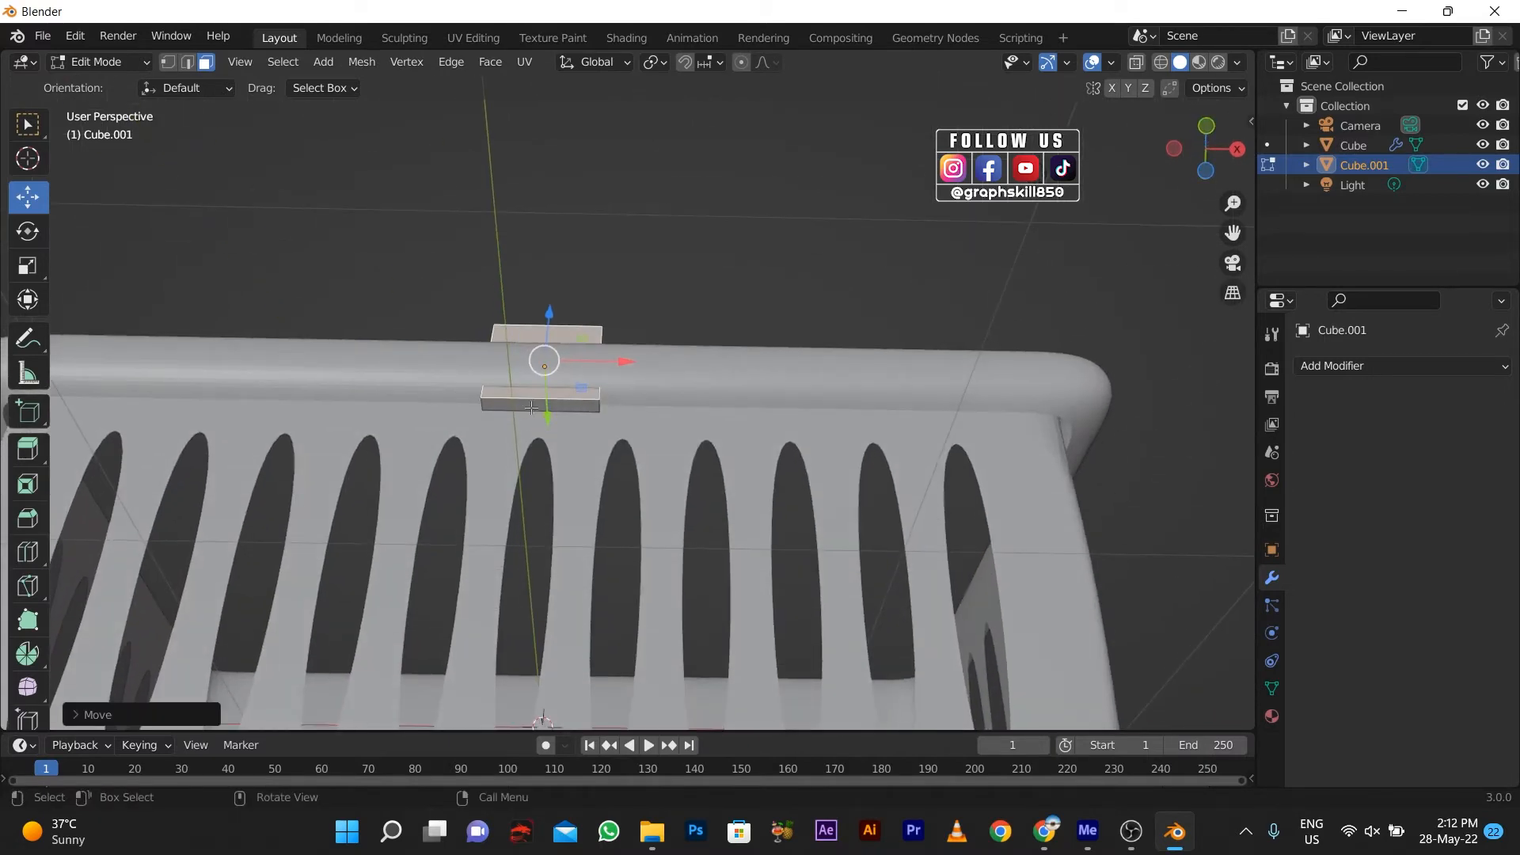
left_click(528, 405)
left_click_drag(545, 372, 551, 349)
- Extrude the thin plate's top face straight up by about 1.1 m to form the handle's upright
middle_click_drag(551, 349, 332, 514)
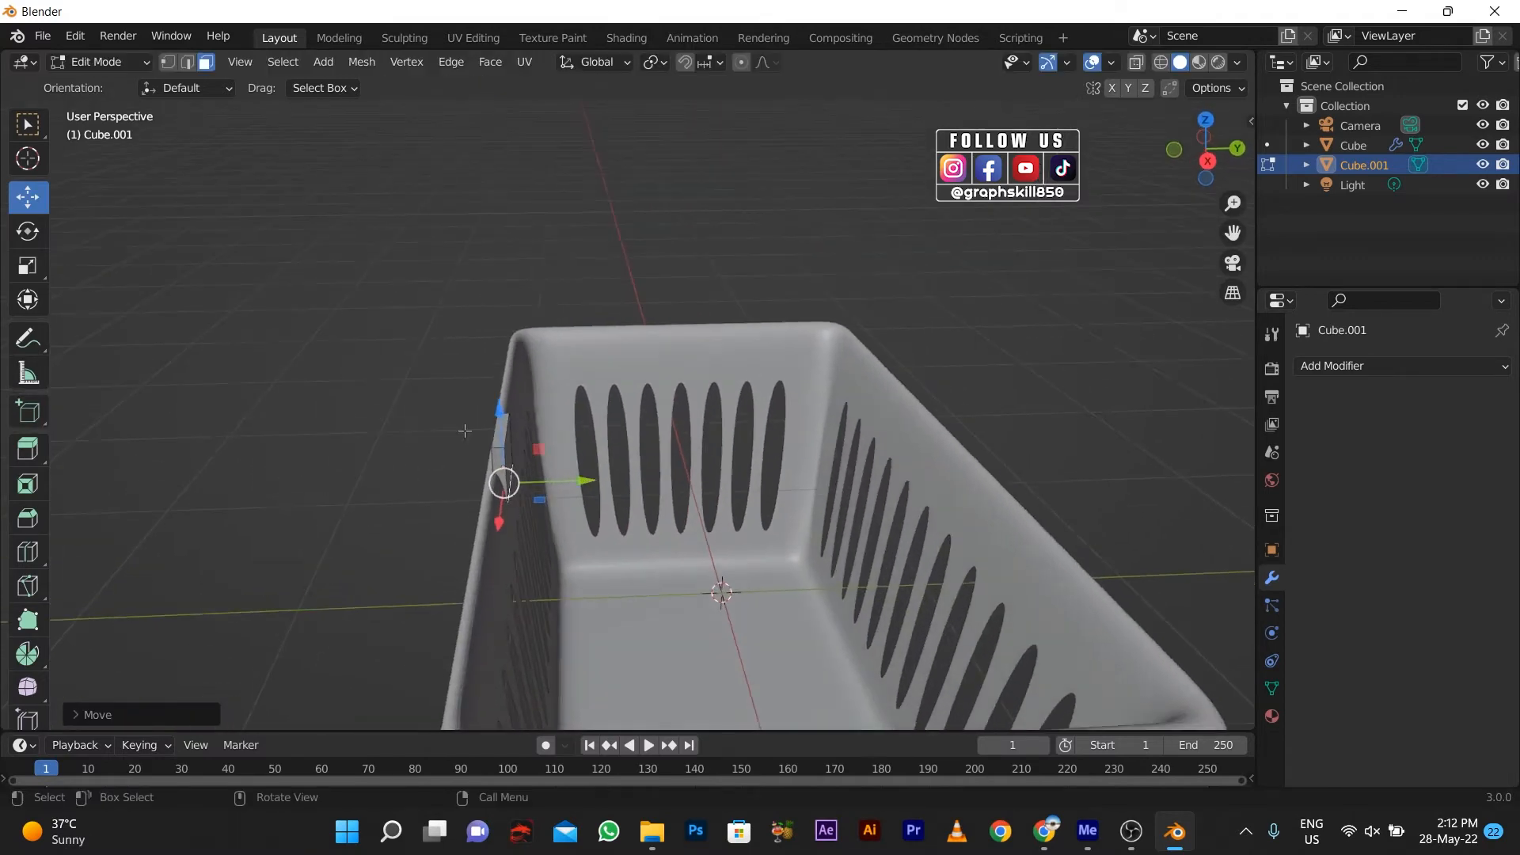
middle_click_drag(473, 473, 551, 481)
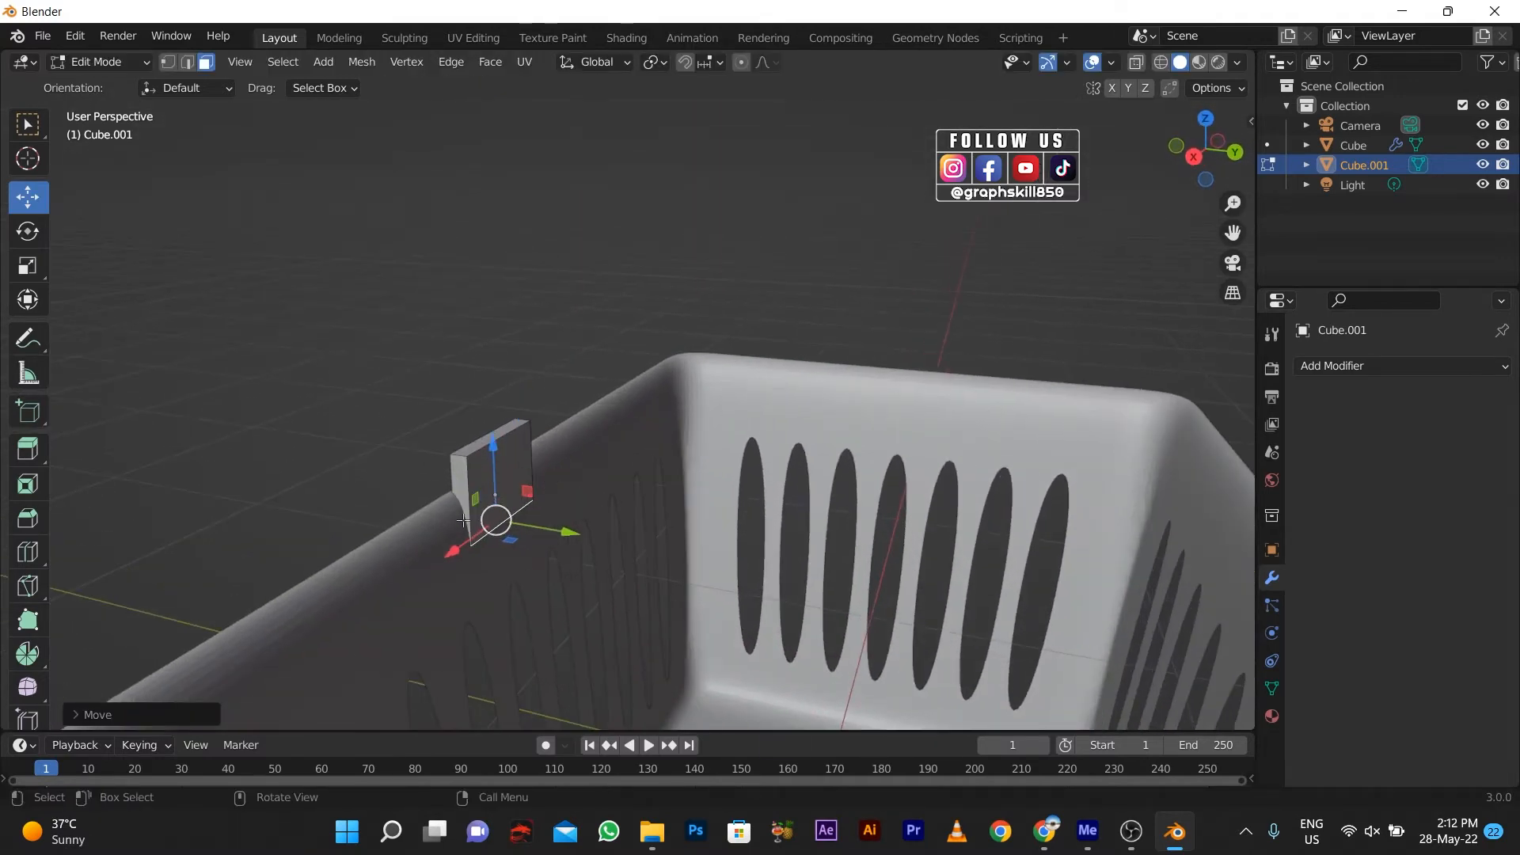
key("KP_3")
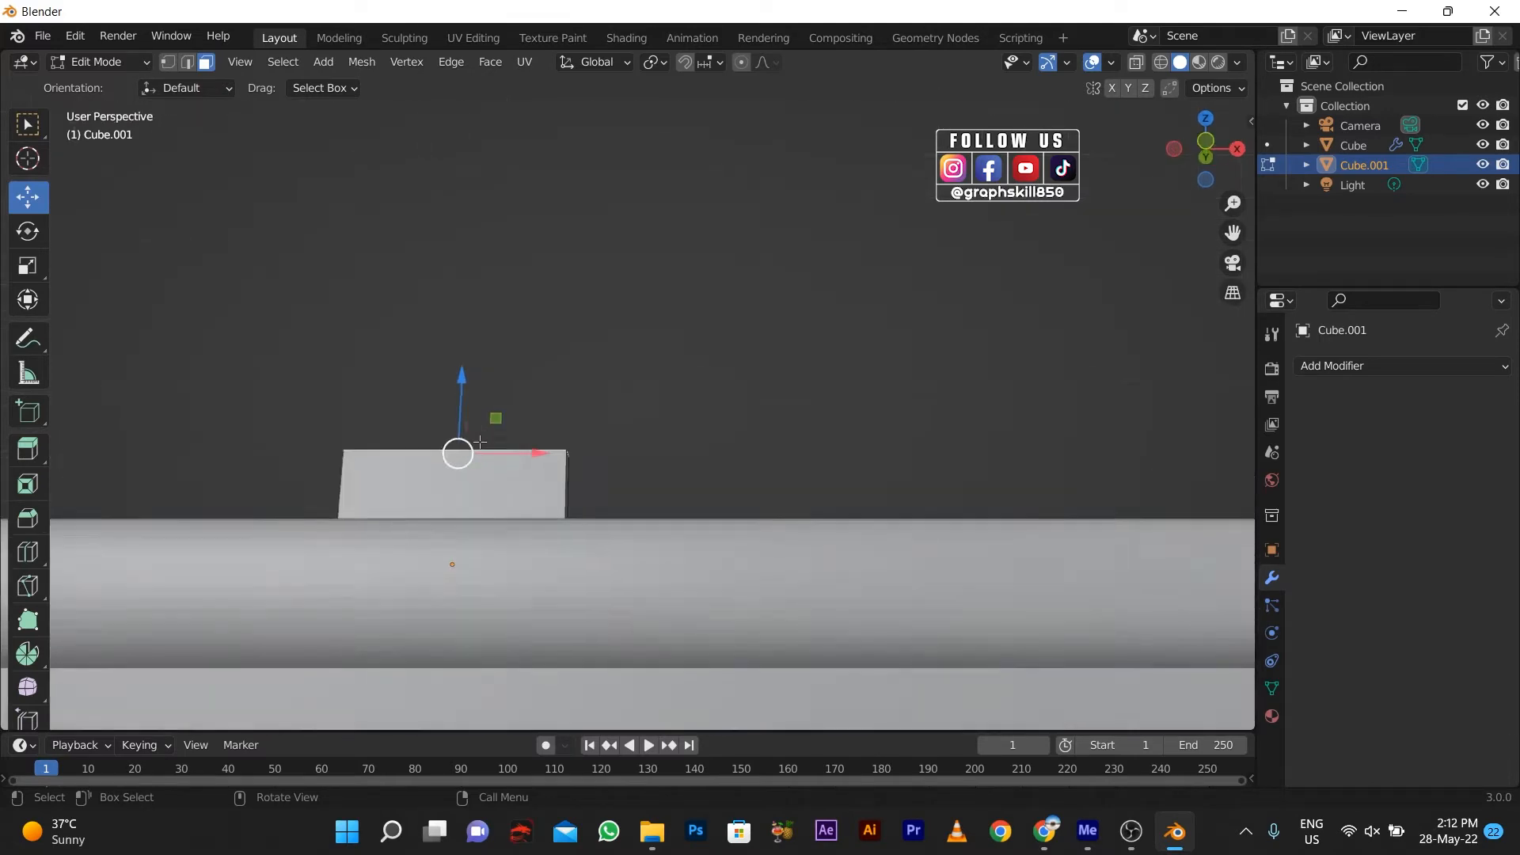
scroll(437, 522, "down", 5)
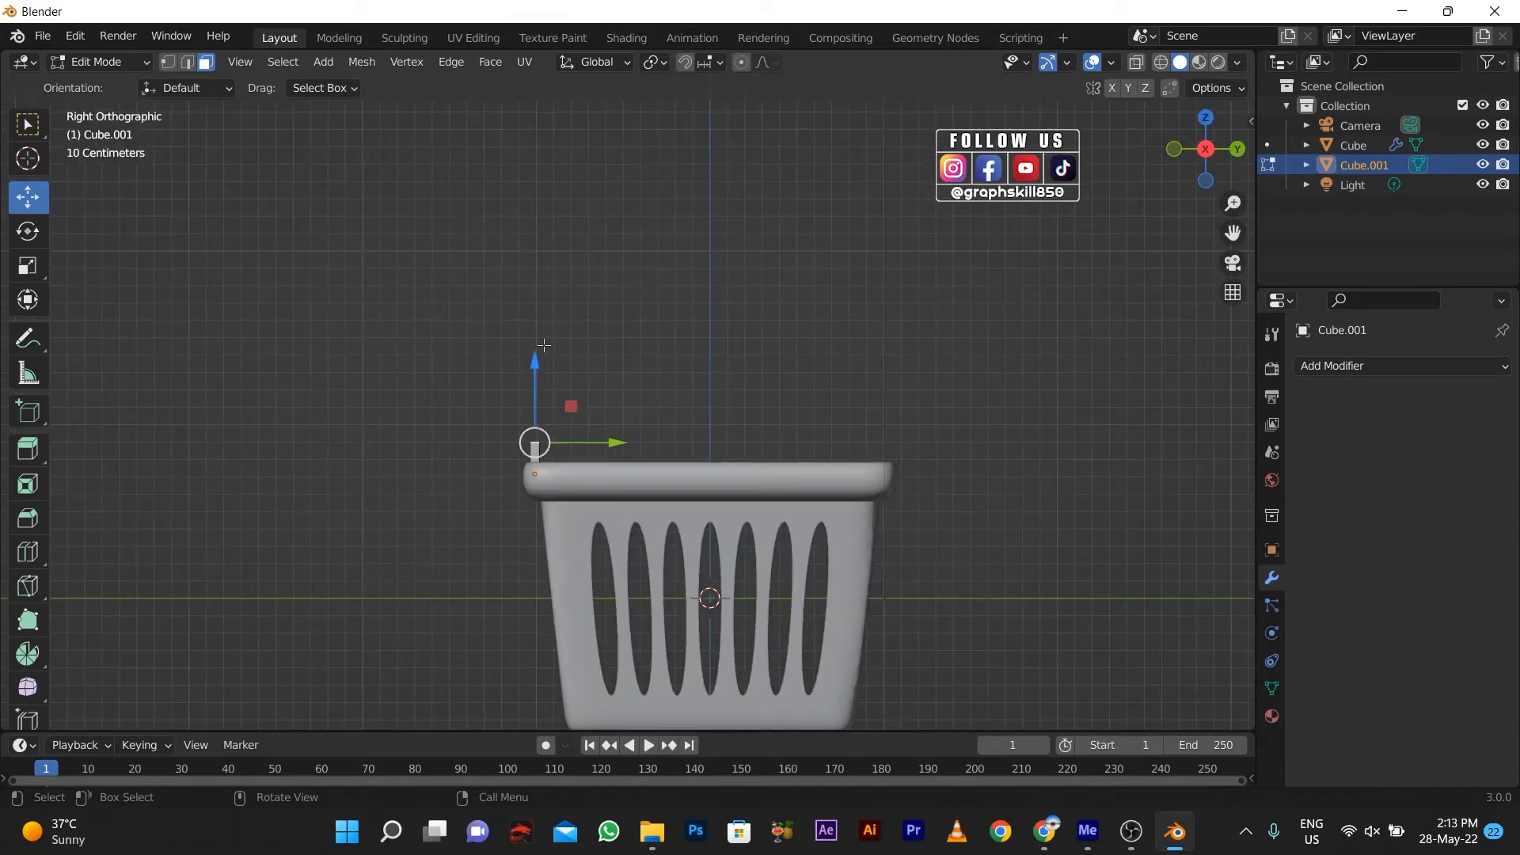
key("e")
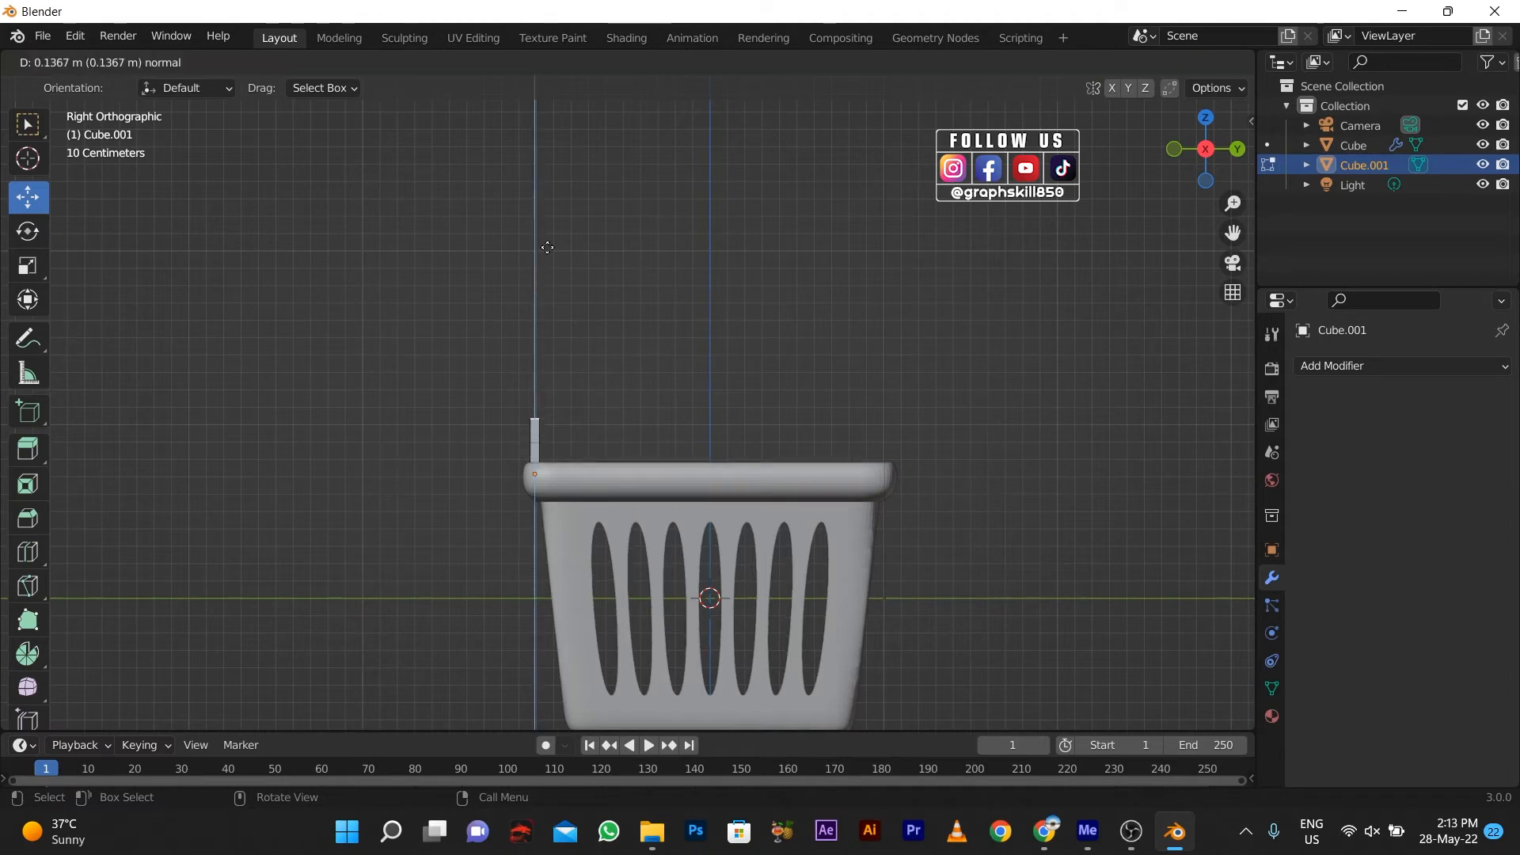
left_click(548, 87)
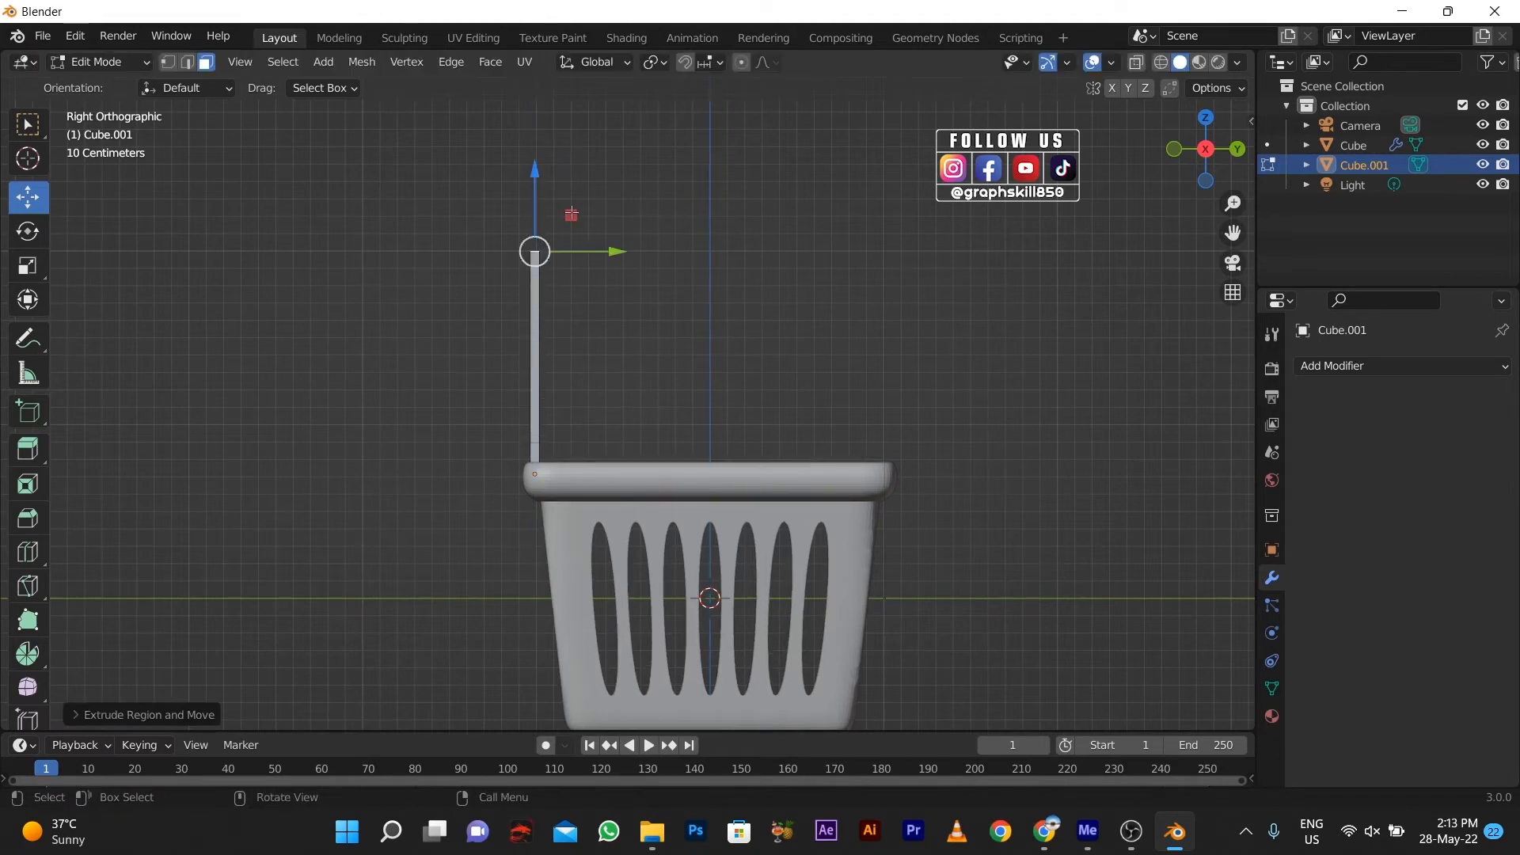
- Place the 3D cursor level with the upright's top end, slightly towards the basket's centre, and activate the Spin tool
scroll(578, 238, "up", 4)
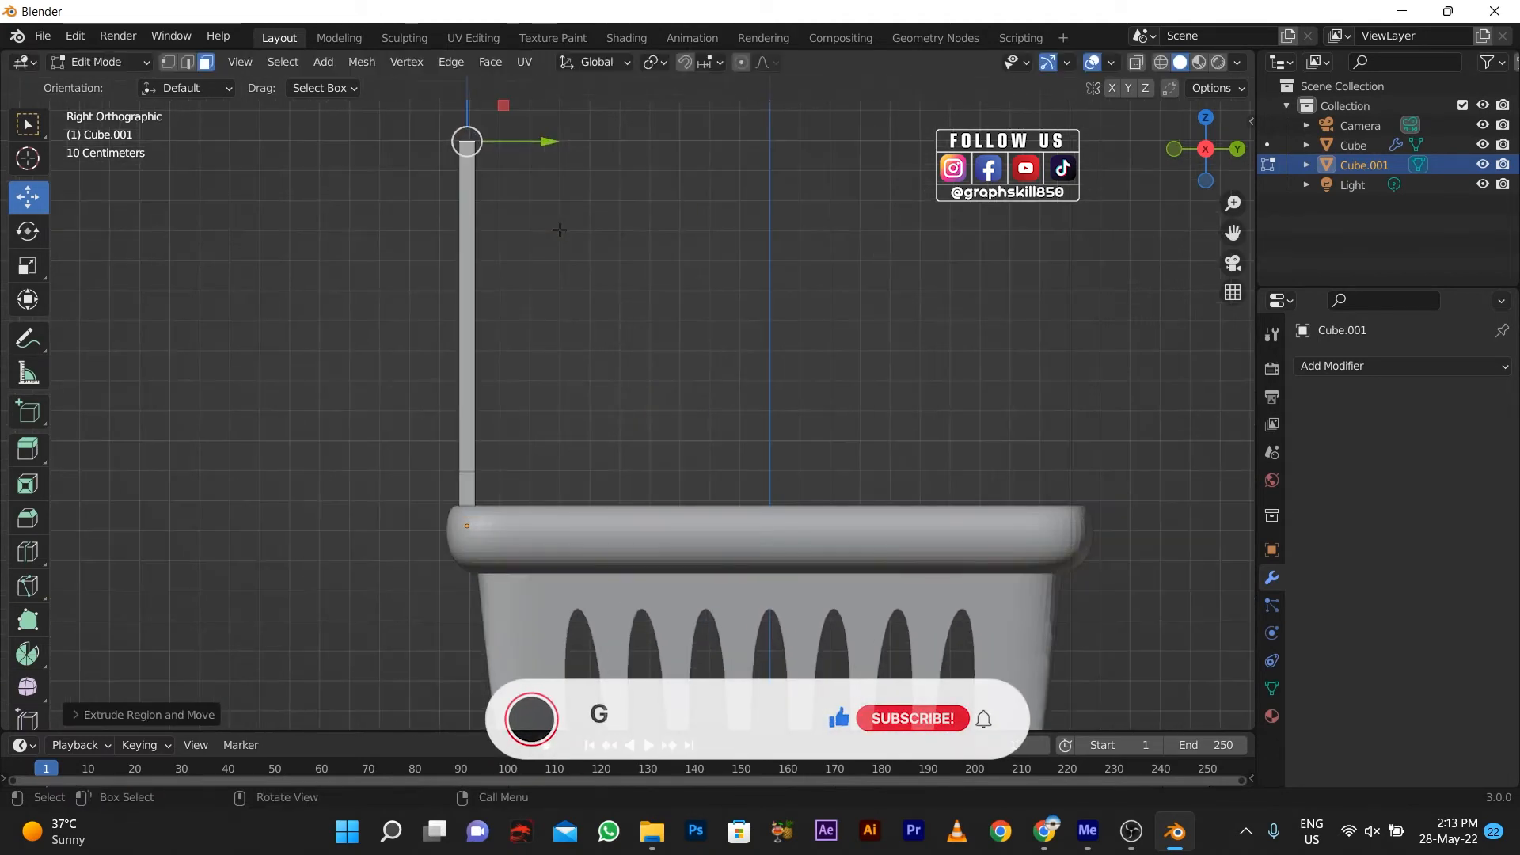
scroll(558, 174, "up", 3)
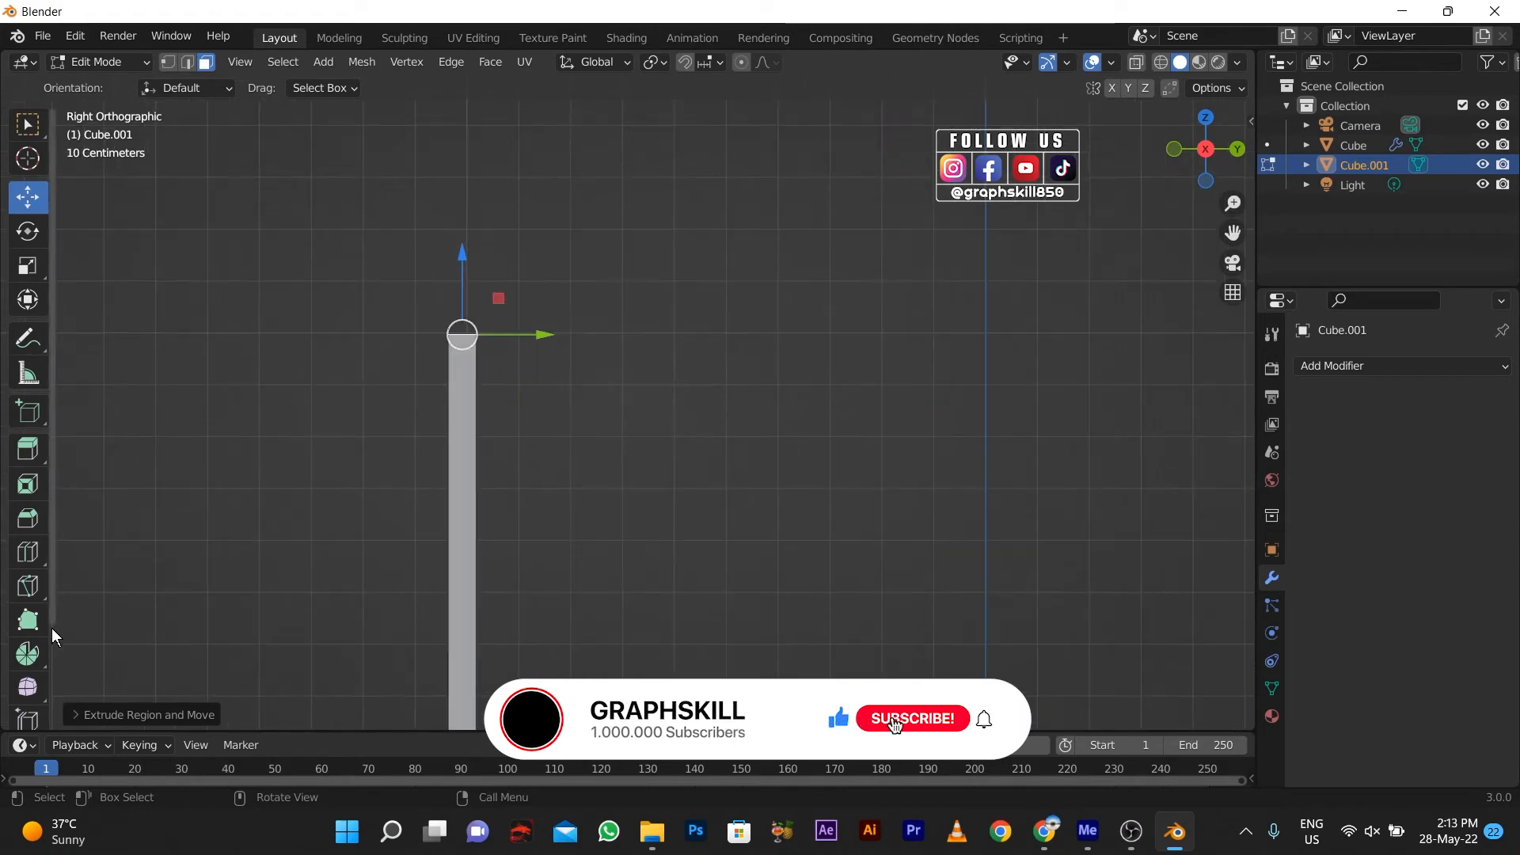
left_click(36, 662)
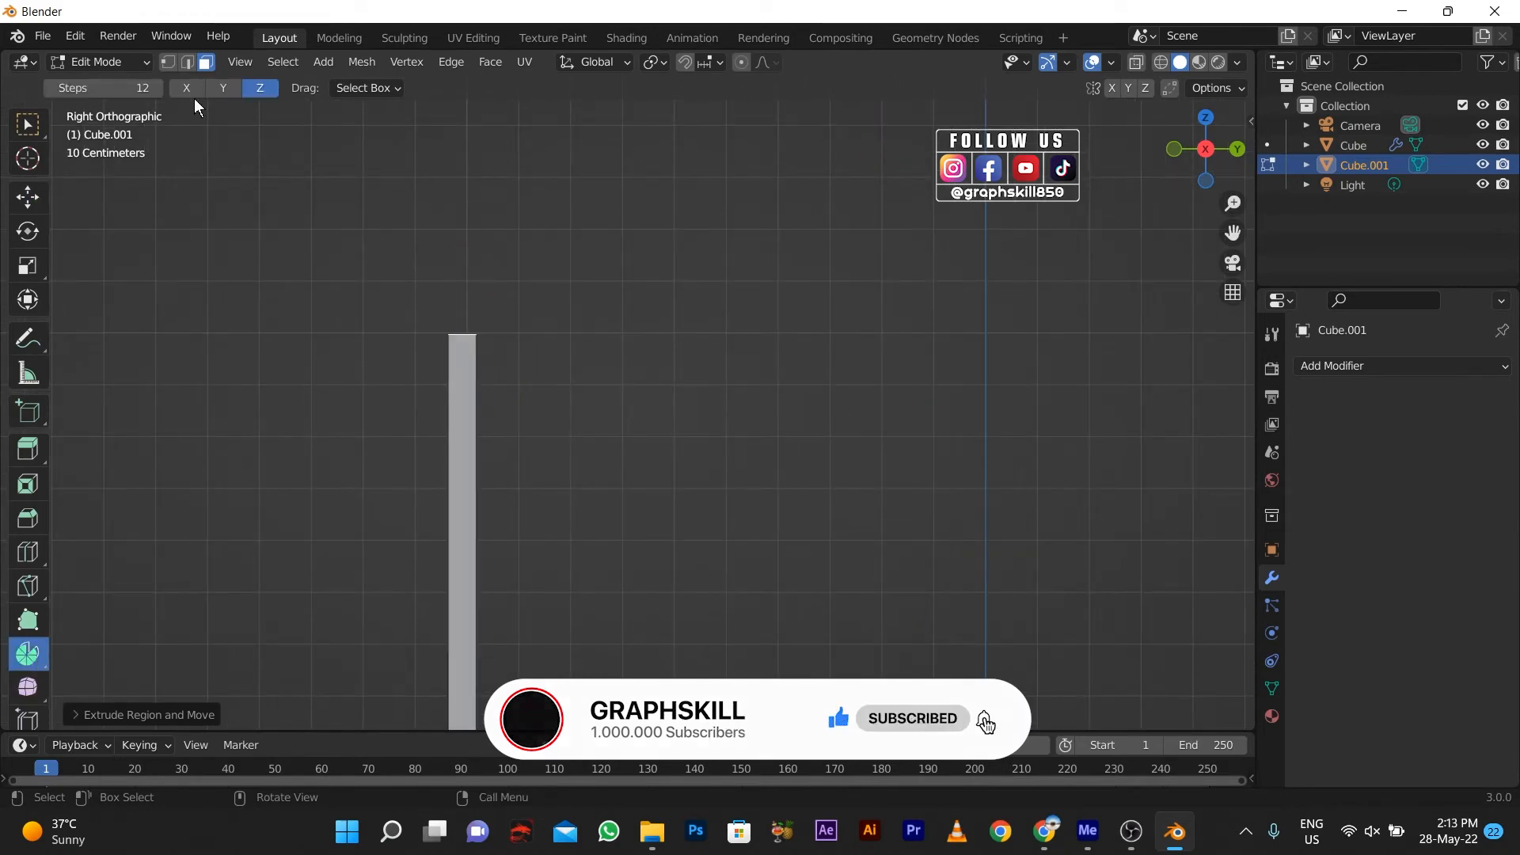
left_click(28, 160)
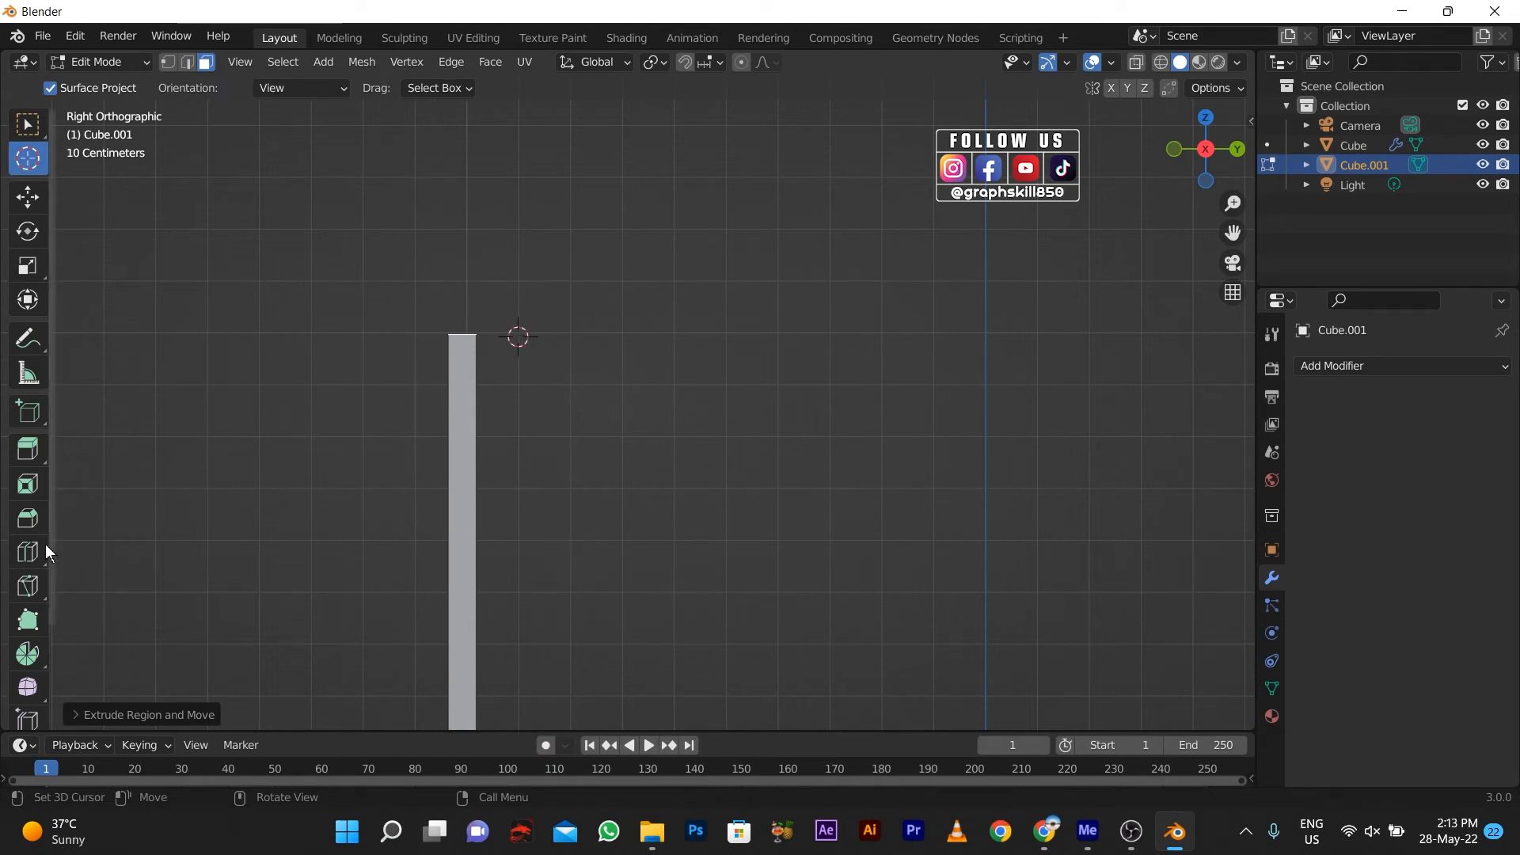
left_click(25, 665)
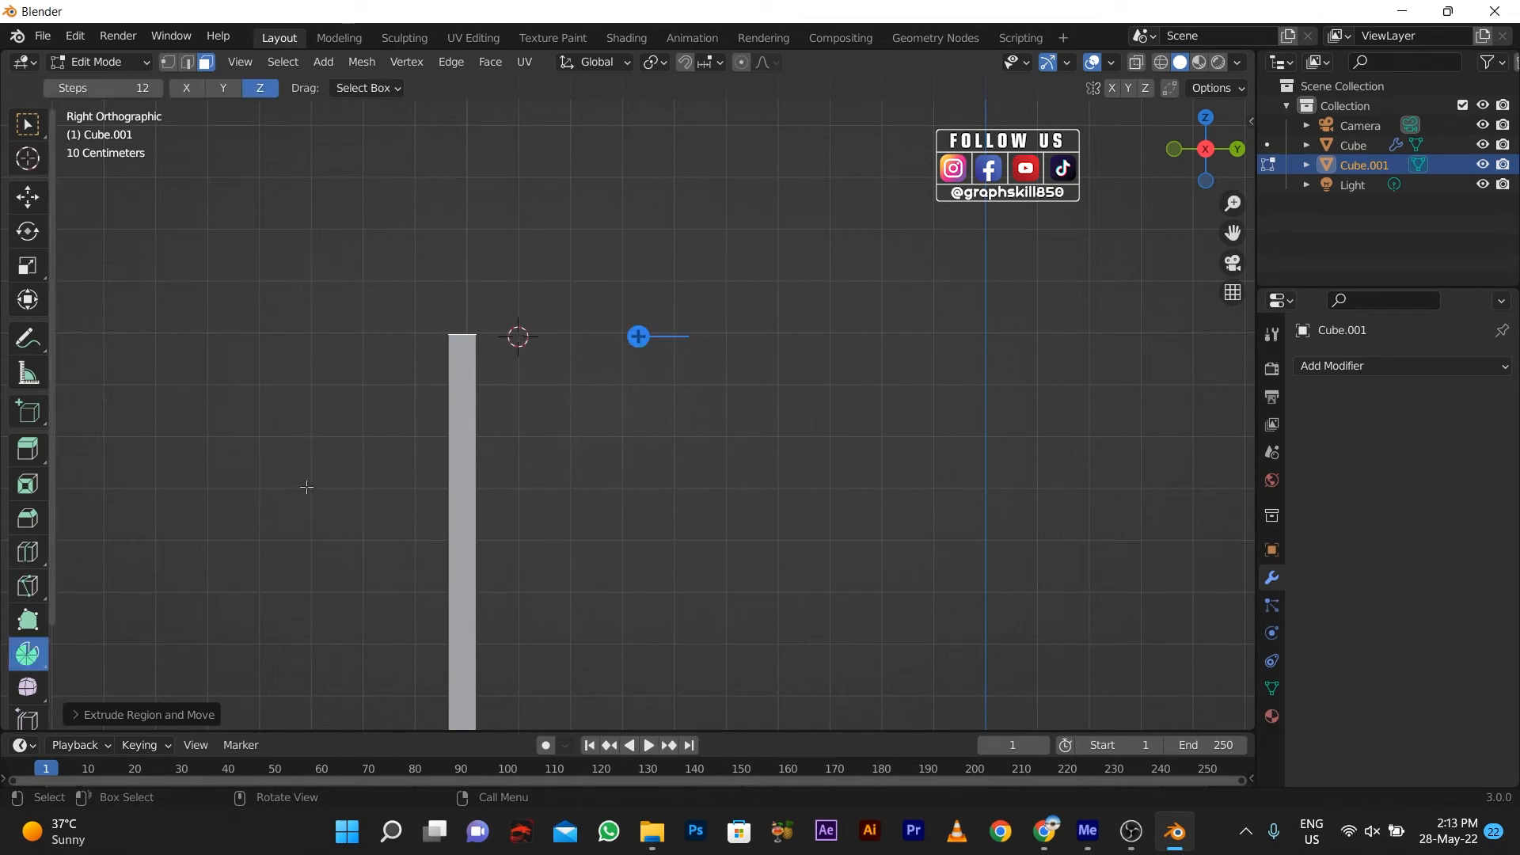
- Try spinning the upright's end face around the Y axis, and undo that spin
left_click(224, 88)
left_click_drag(556, 222, 606, 317)
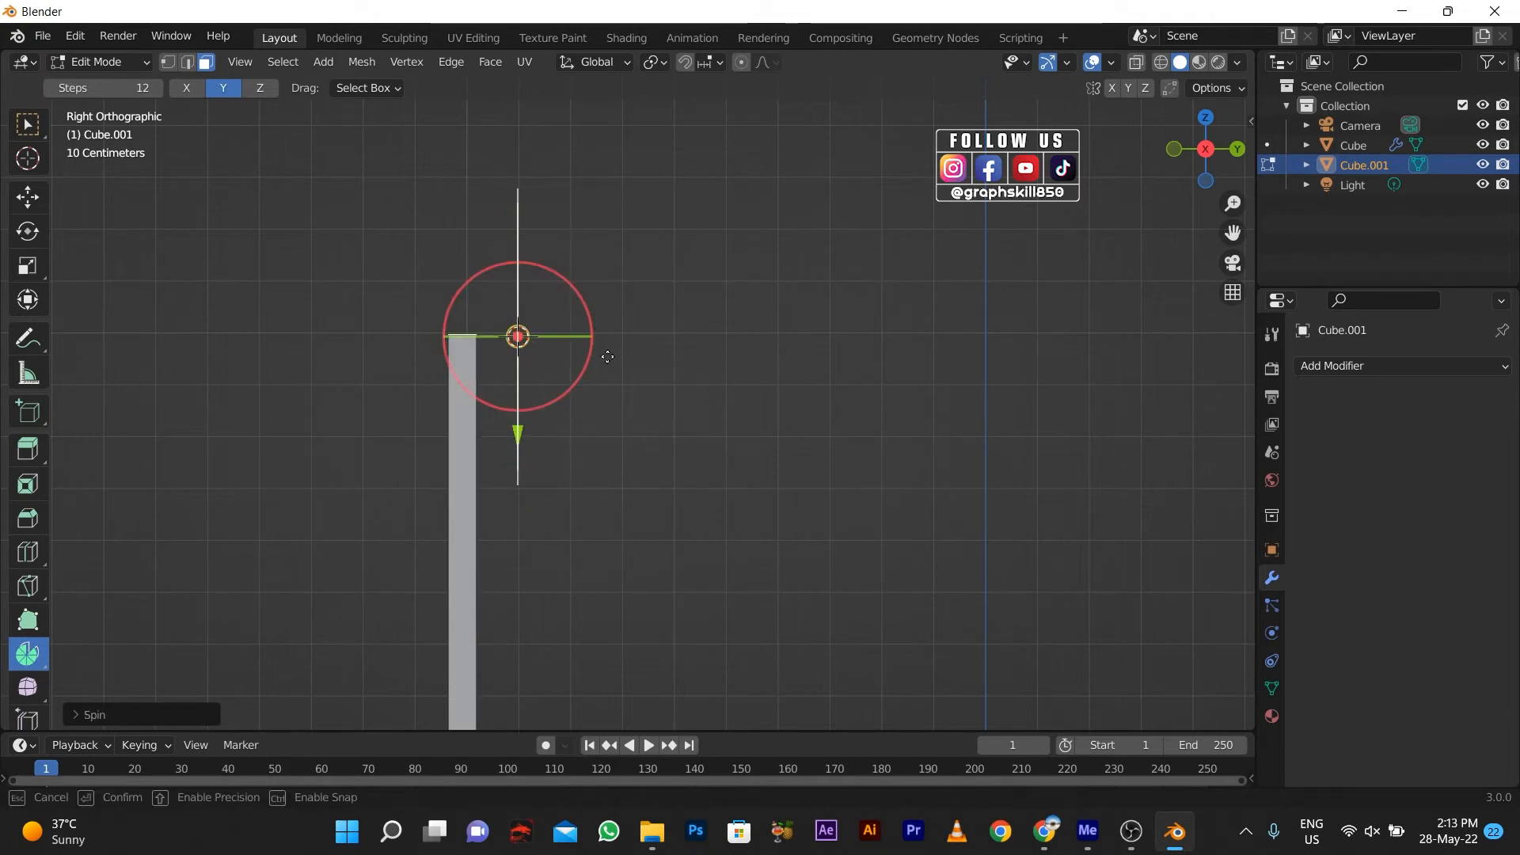
key("ctrl+z")
- Spin the upright's end face a quarter turn around the X axis in 12 steps, bending it towards the basket's centre
left_click(187, 88)
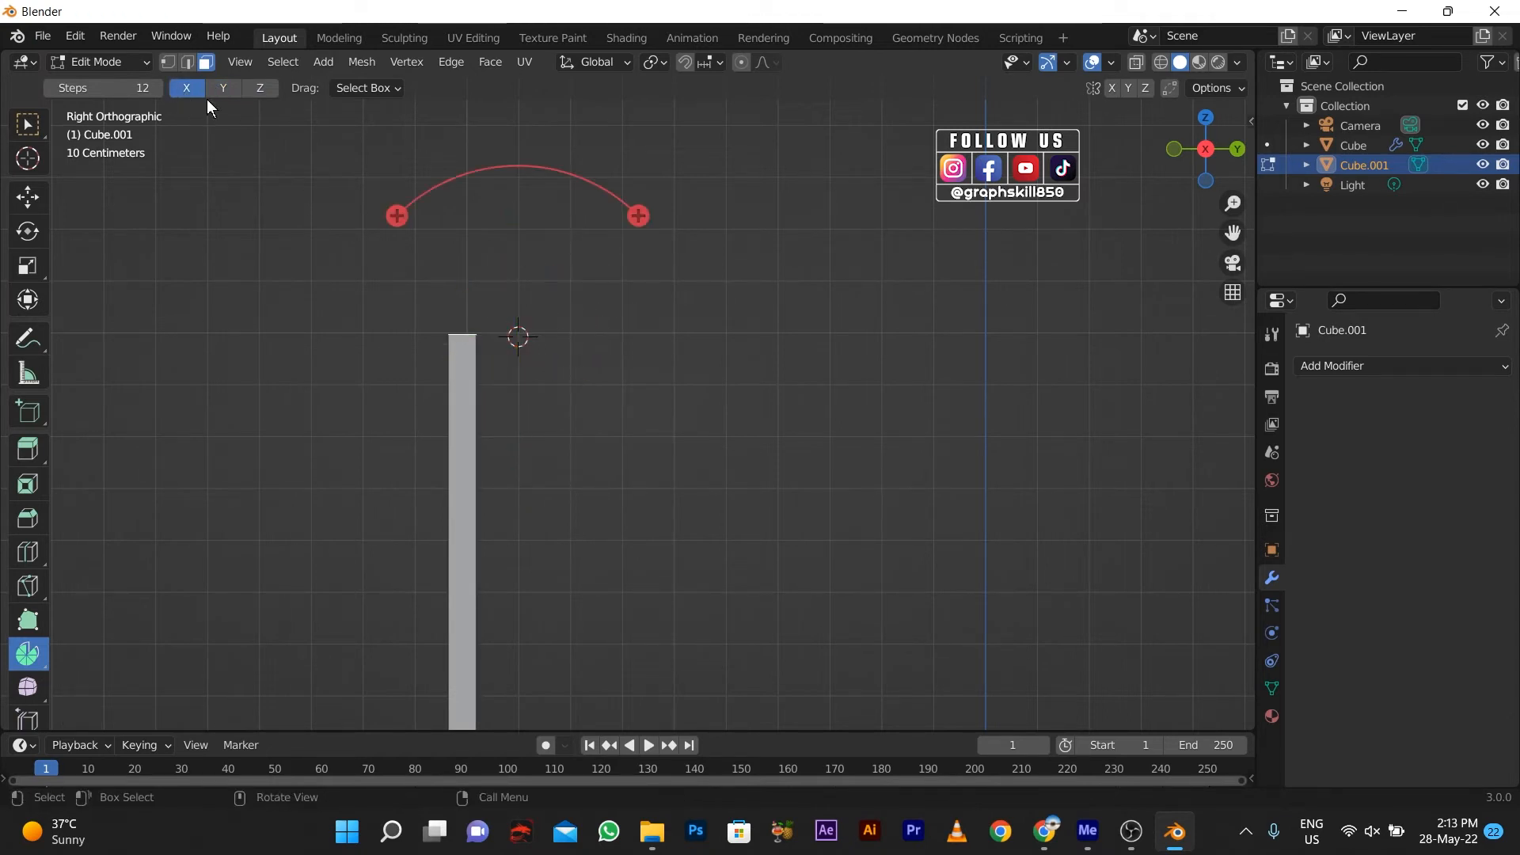
left_click_drag(634, 213, 620, 434)
scroll(511, 408, "down", 4)
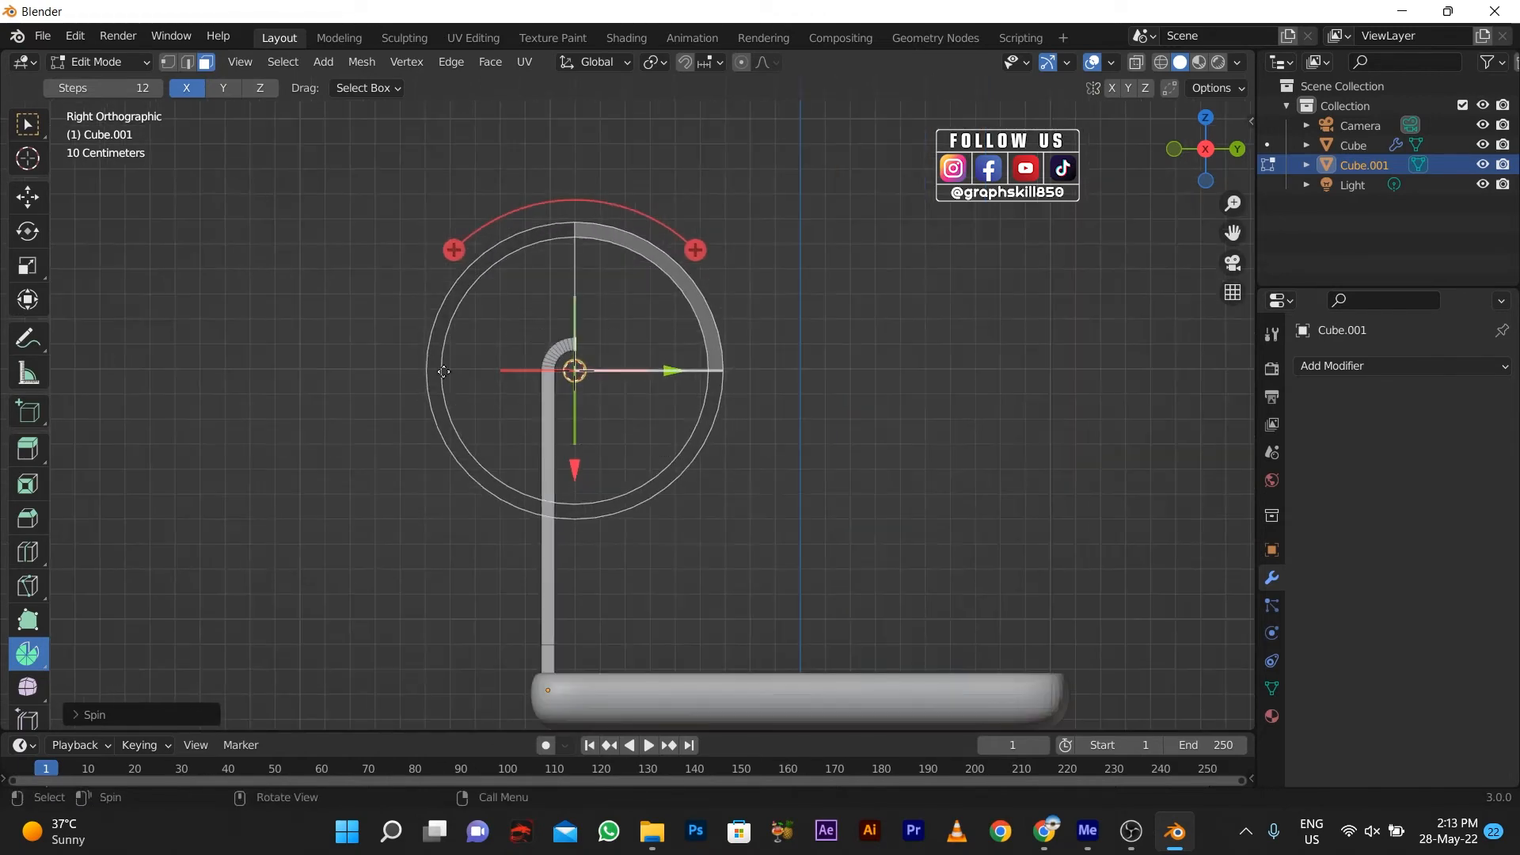
left_click(27, 197)
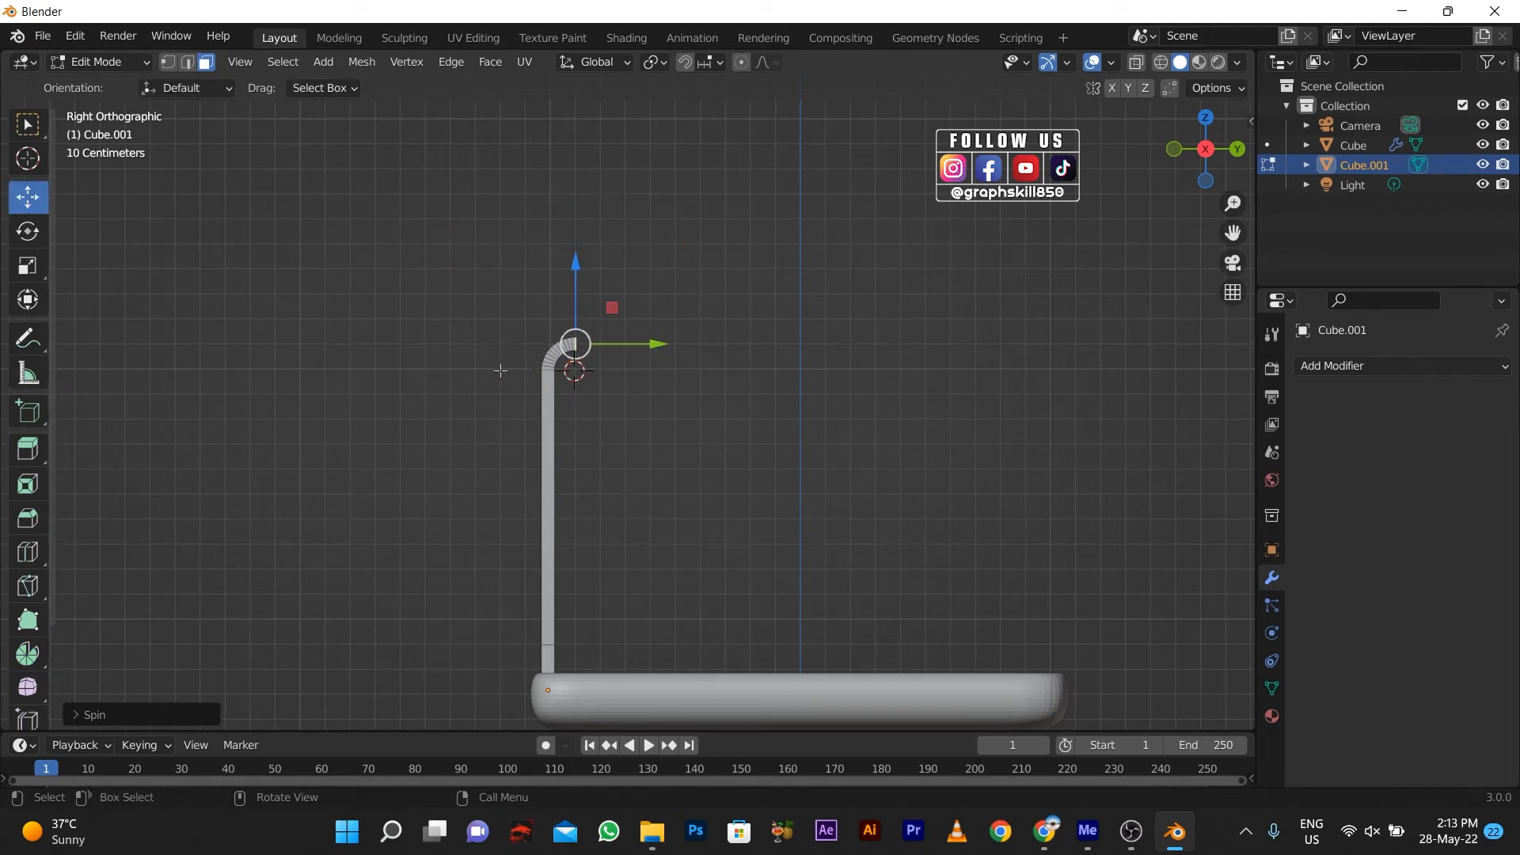
middle_click_drag(582, 413, 592, 476)
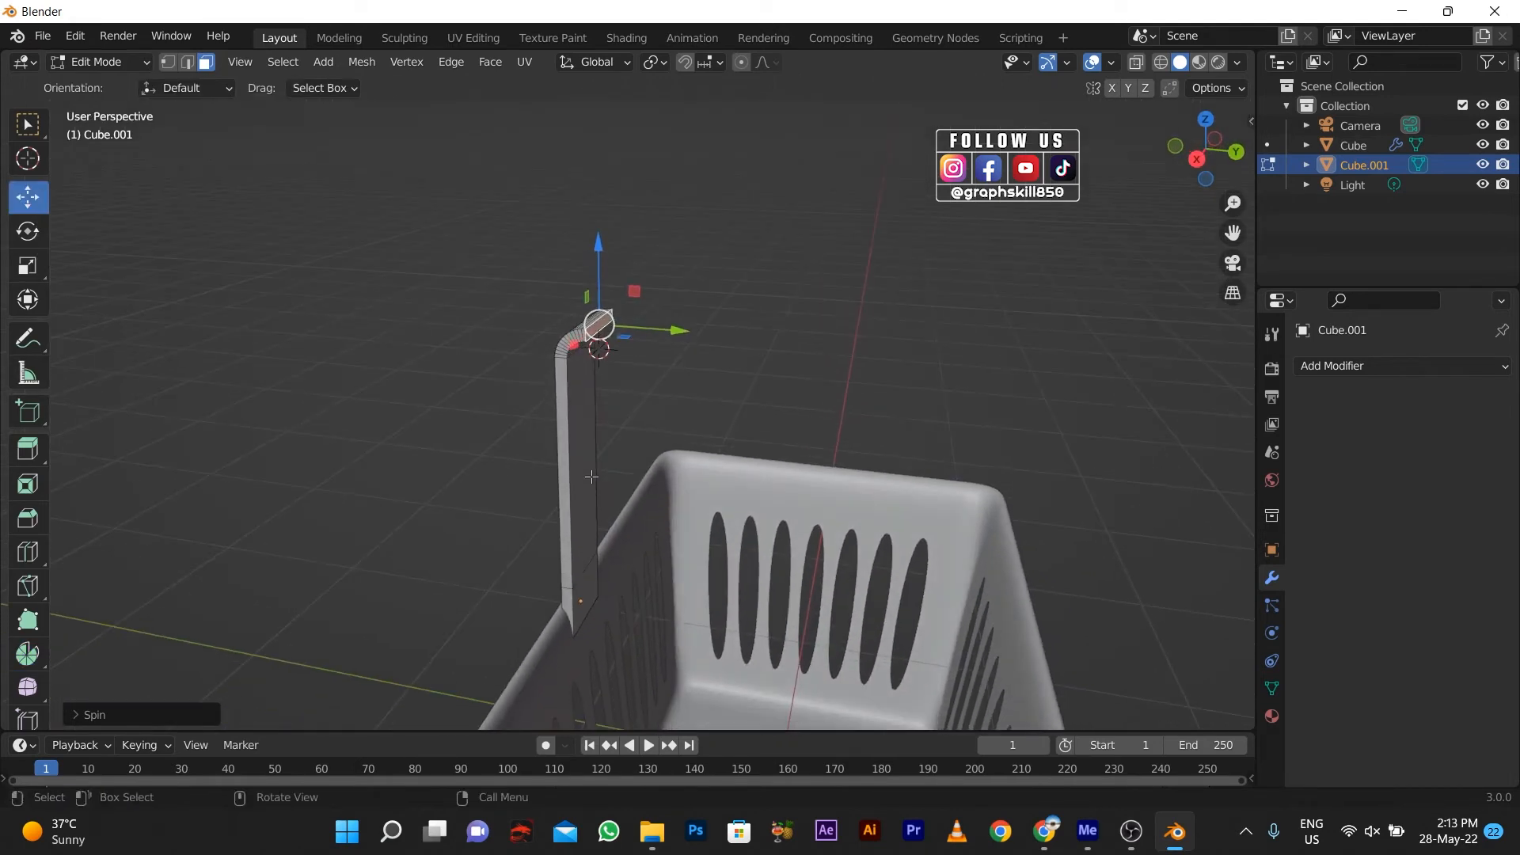
- Extrude the bend's end face horizontally by 0.9 m so that it reaches the basket's centre line
key("KP_3")
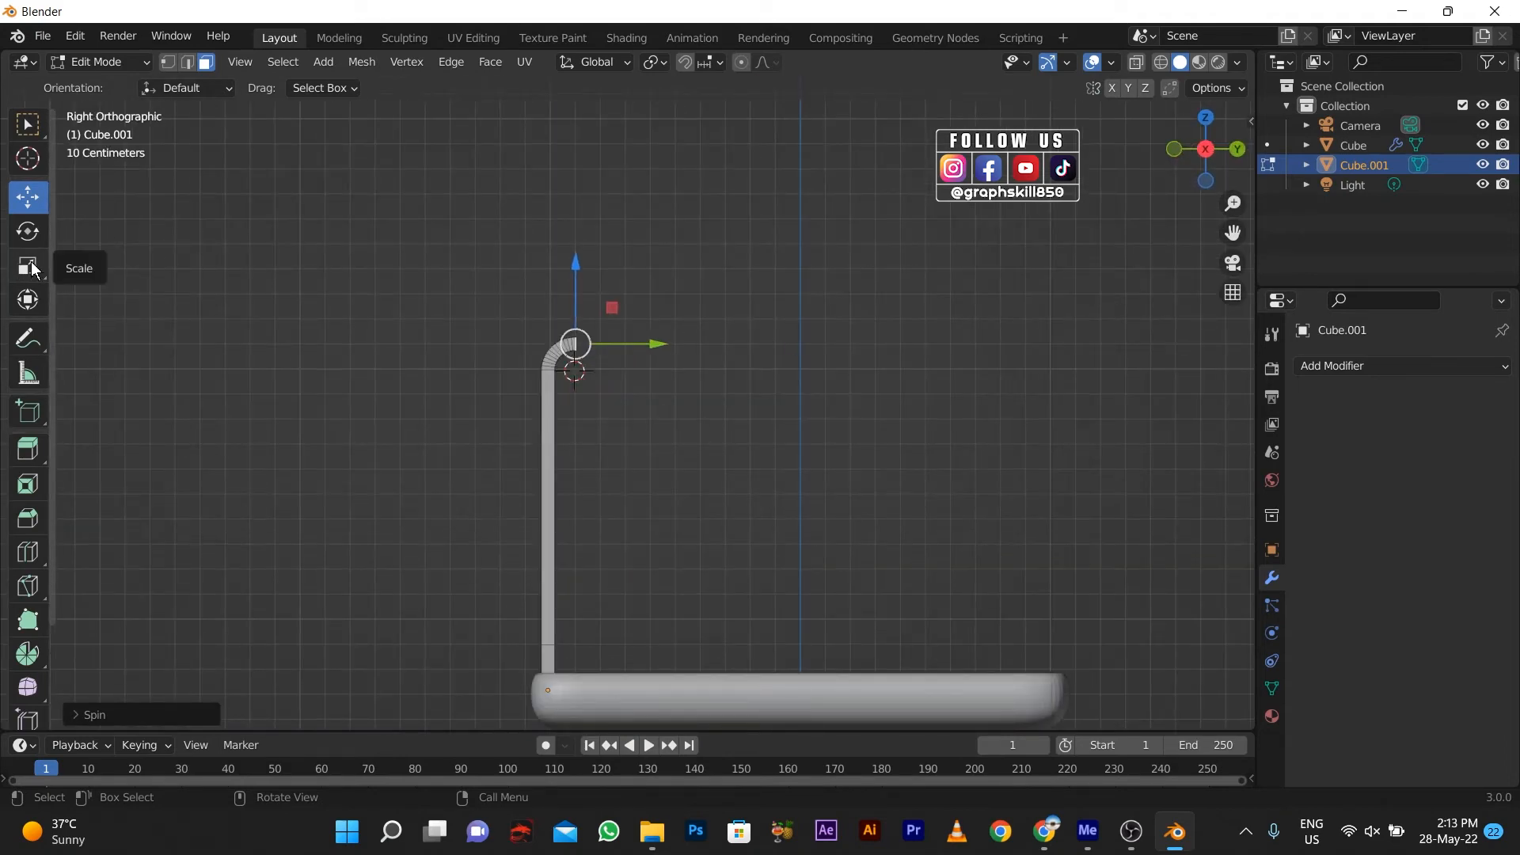
key("e")
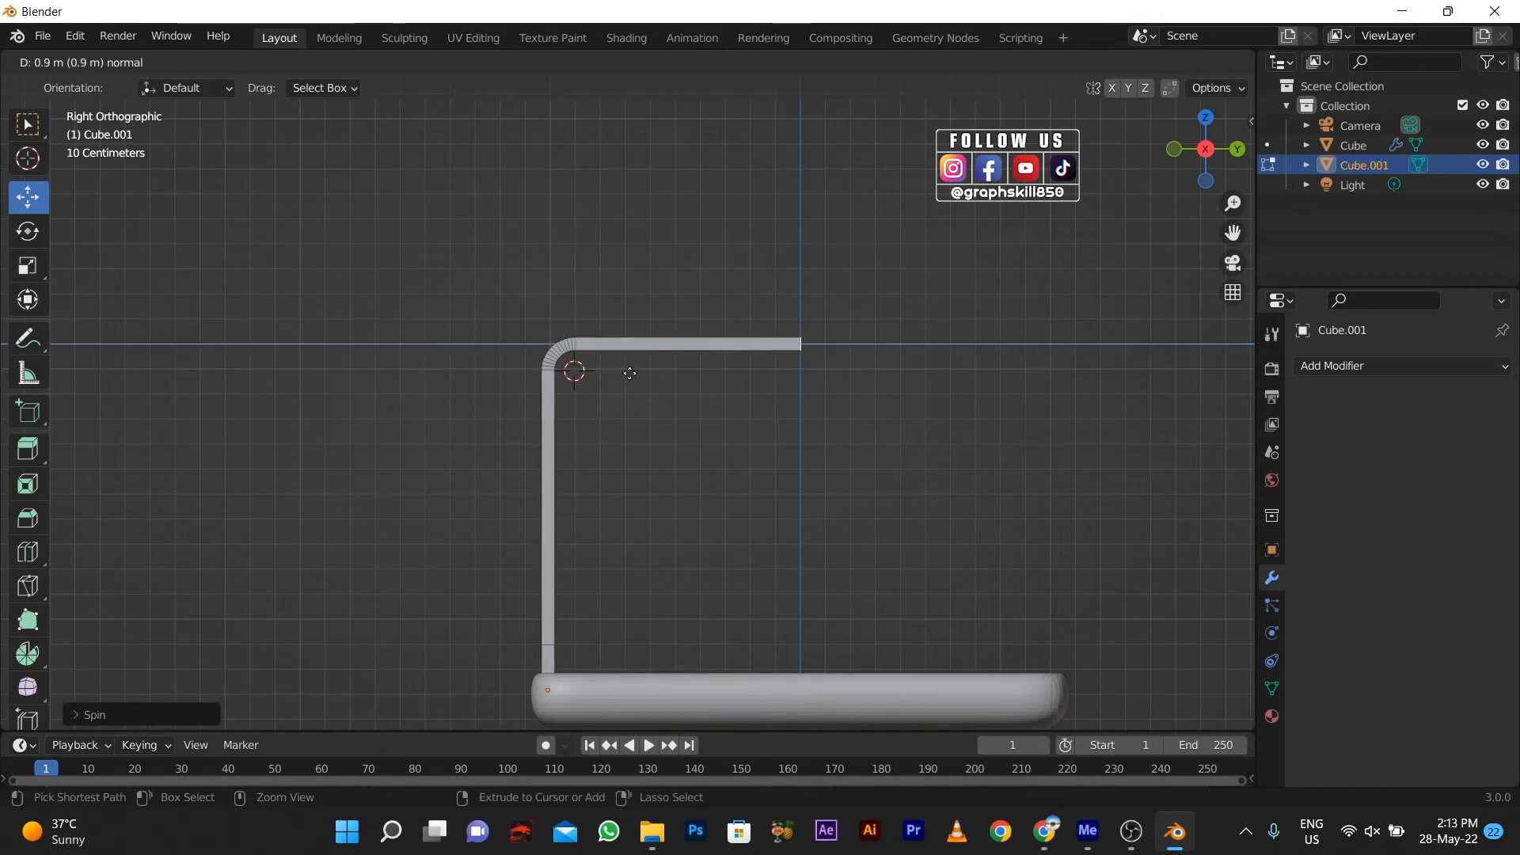
left_click(630, 373)
- Add a Mirror modifier to the half handle in Object Mode and mirror it along the Y axis only
key("Tab")
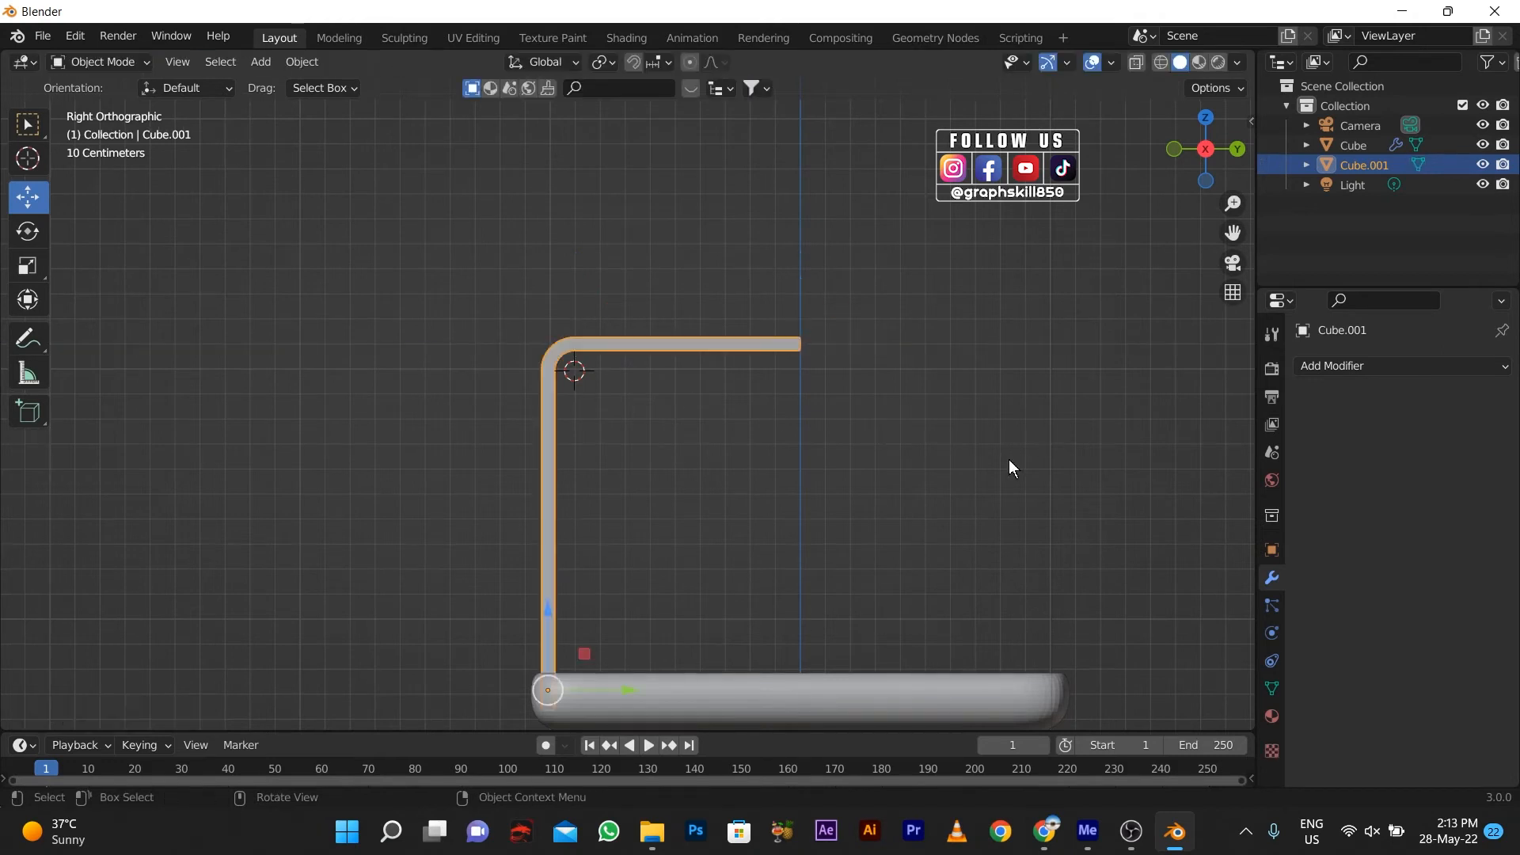
left_click(1348, 365)
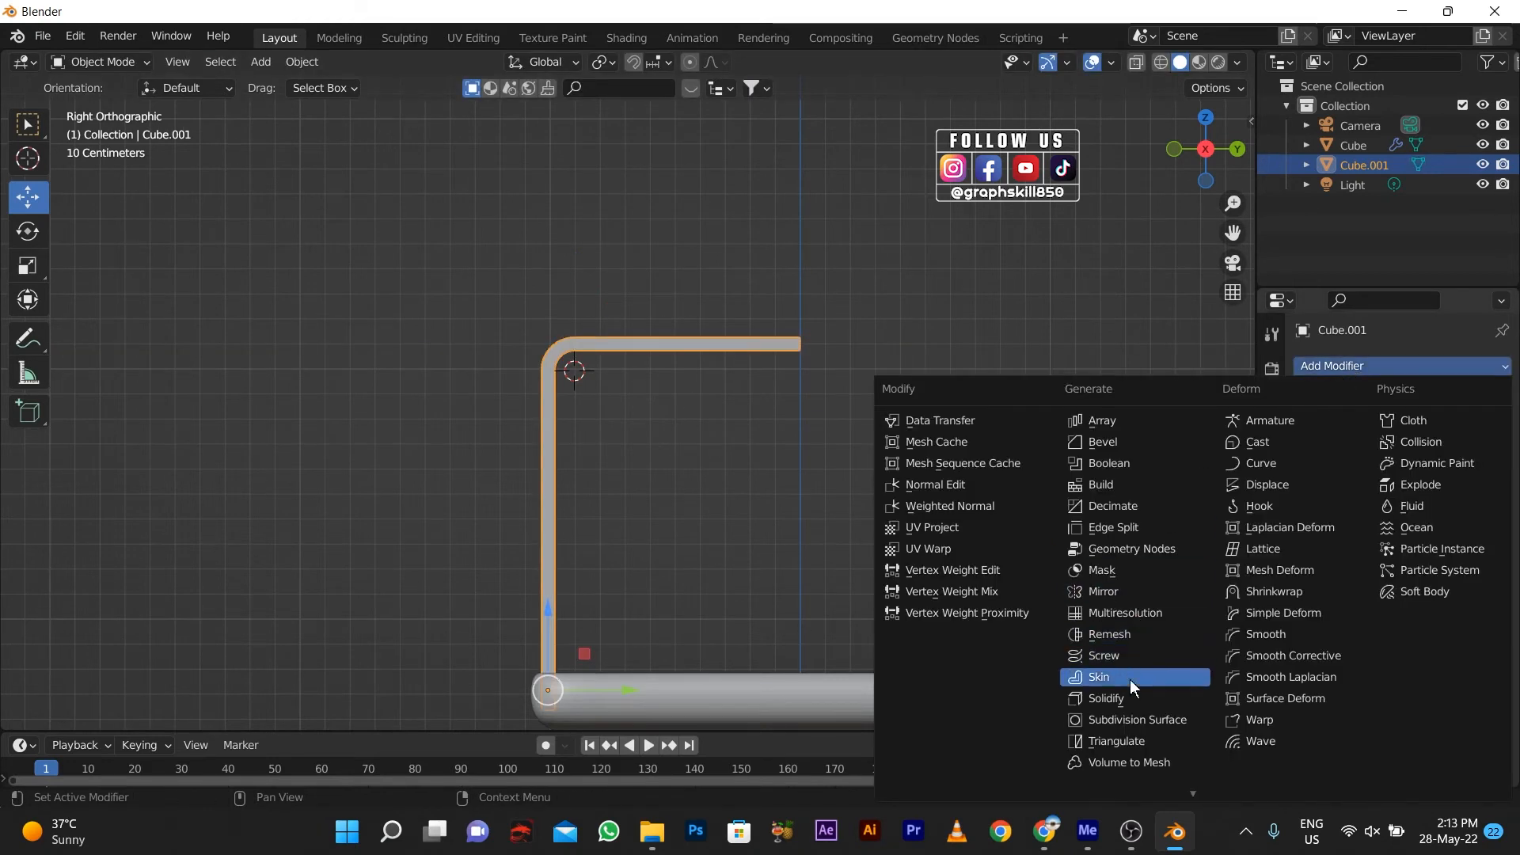
left_click(1131, 594)
left_click(1434, 427)
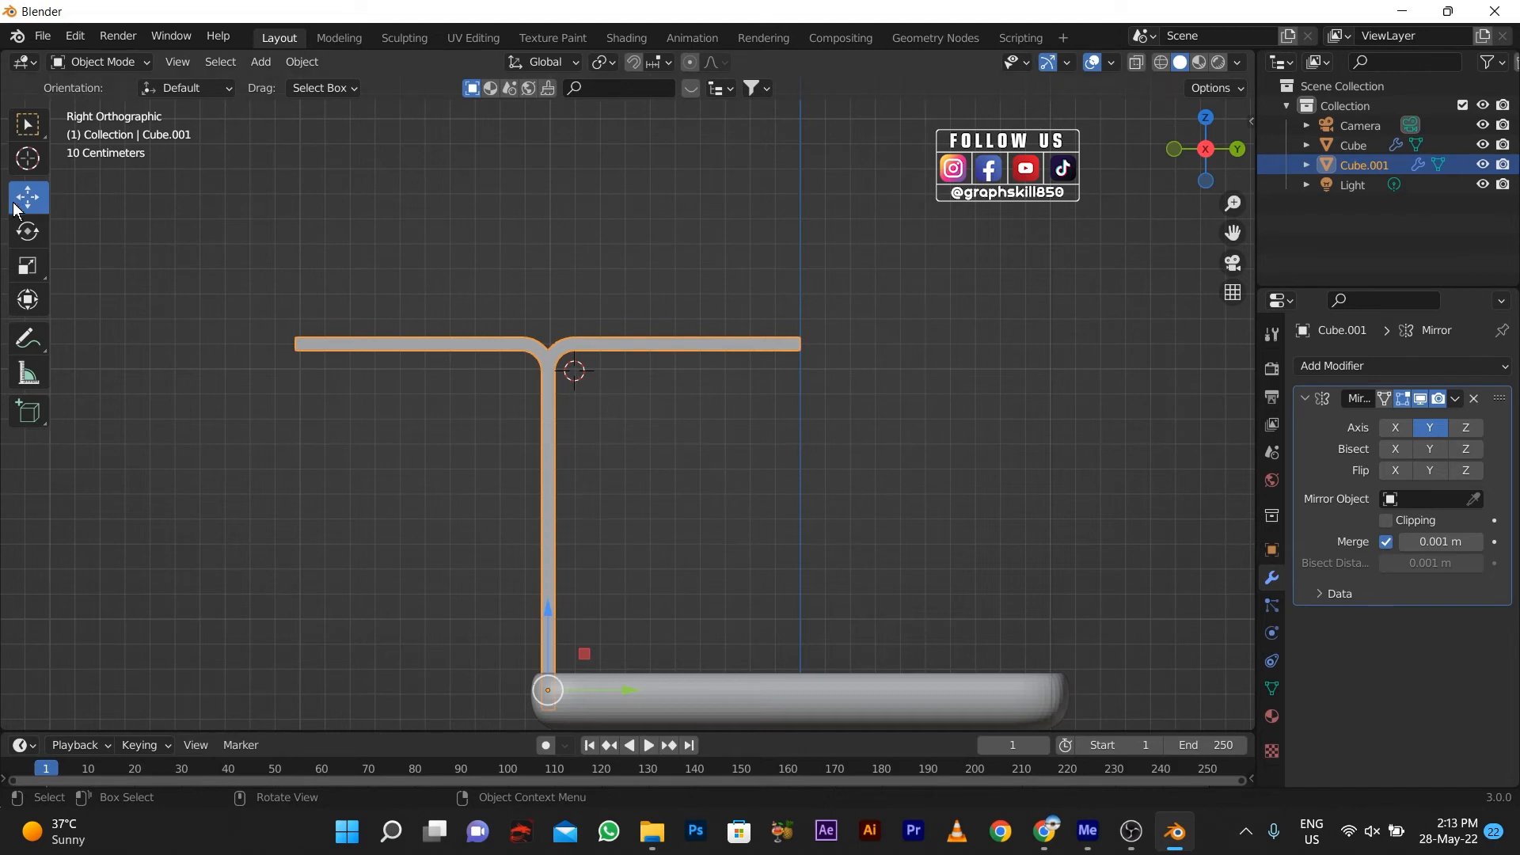
- Move the 3D cursor onto the basket's vertical centre line and set the handle's origin to the 3D cursor
left_click(28, 159)
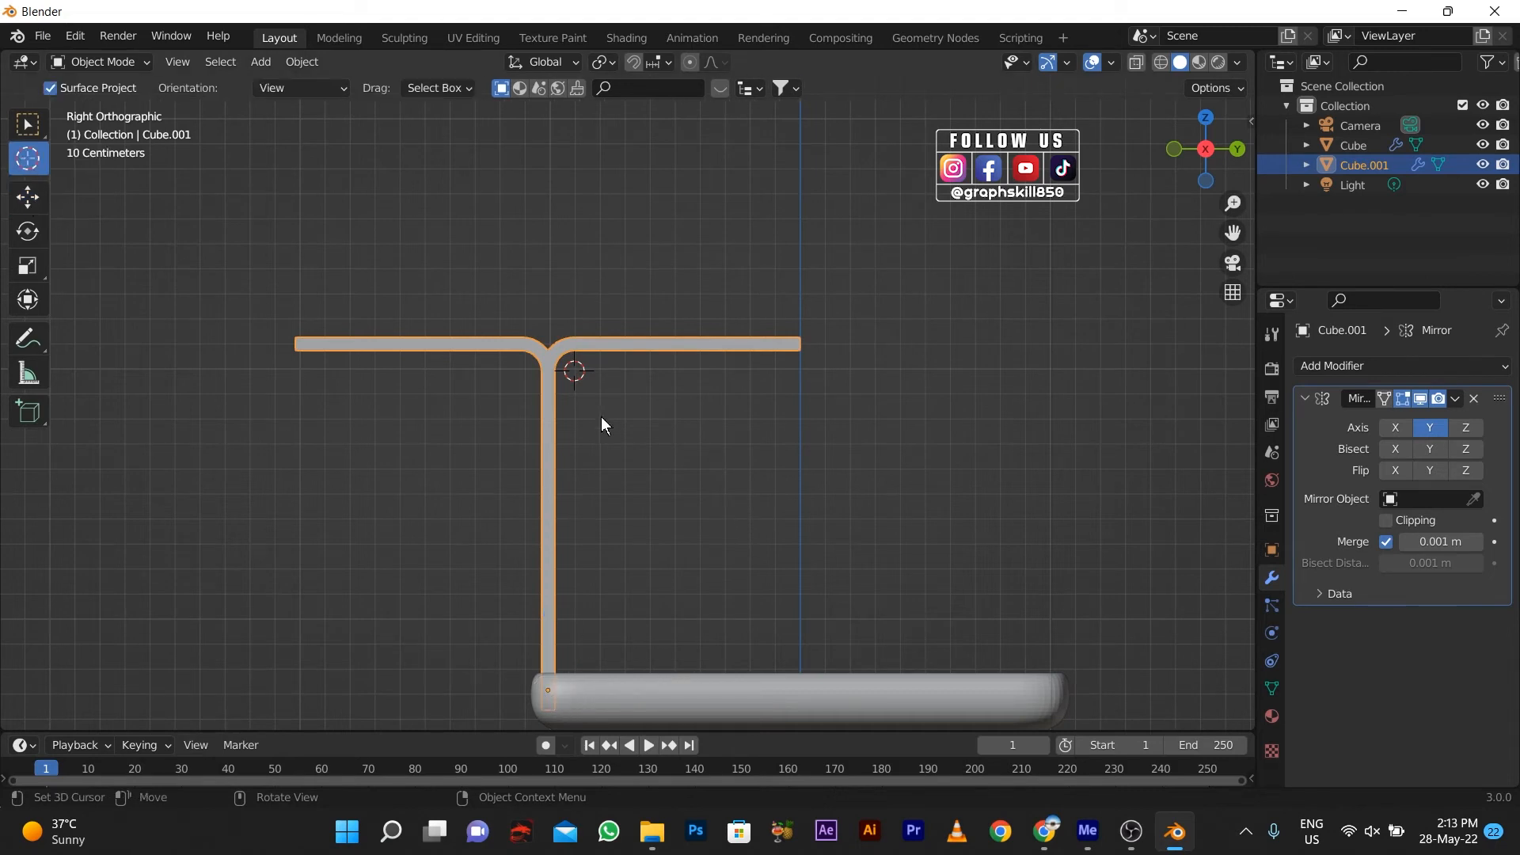
left_click_drag(575, 376, 802, 419)
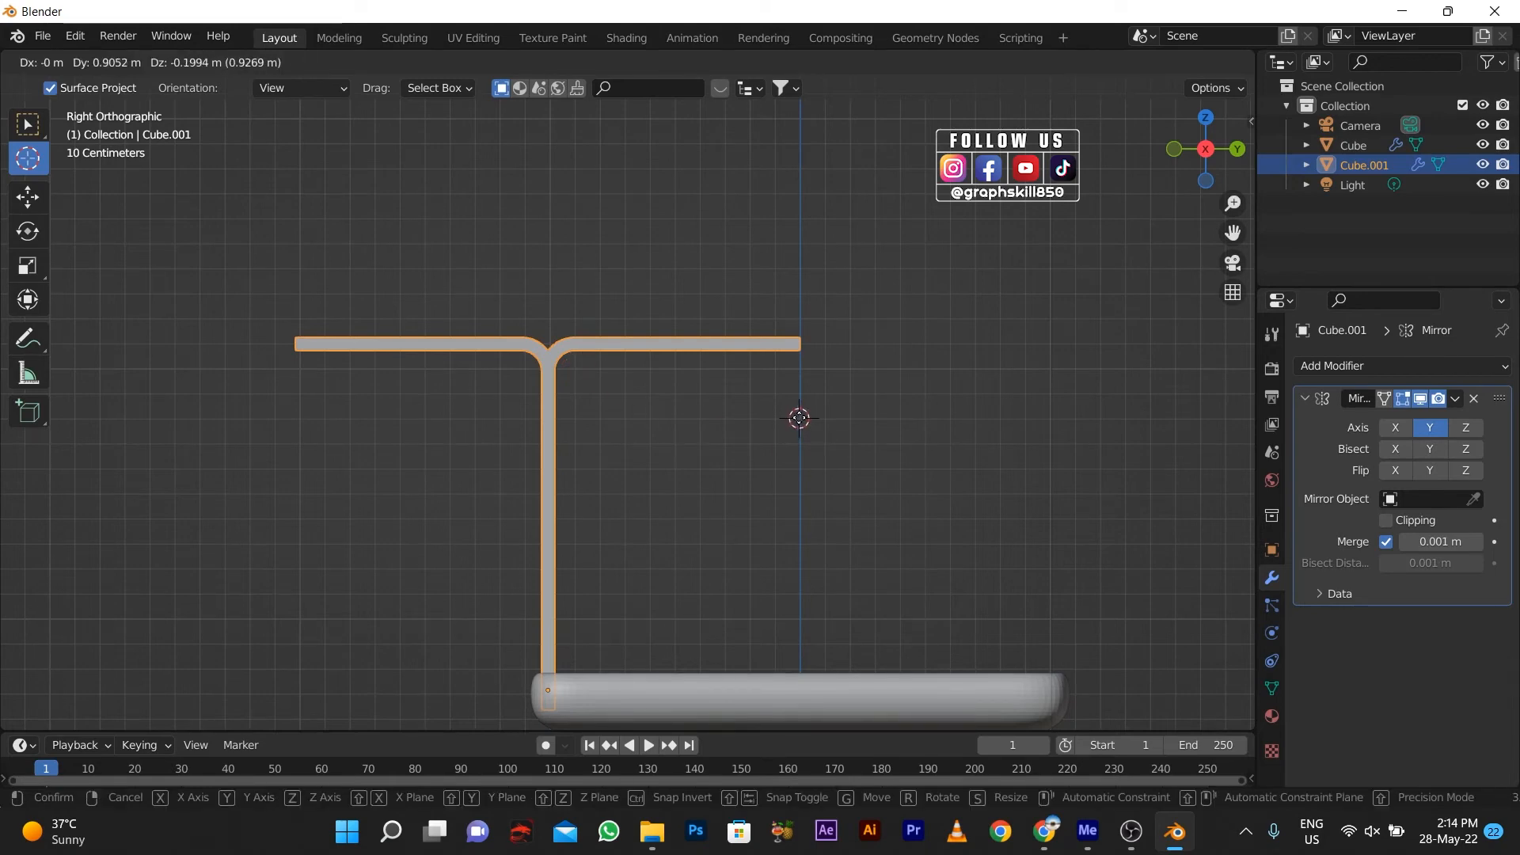
left_click_drag(800, 418, 800, 418)
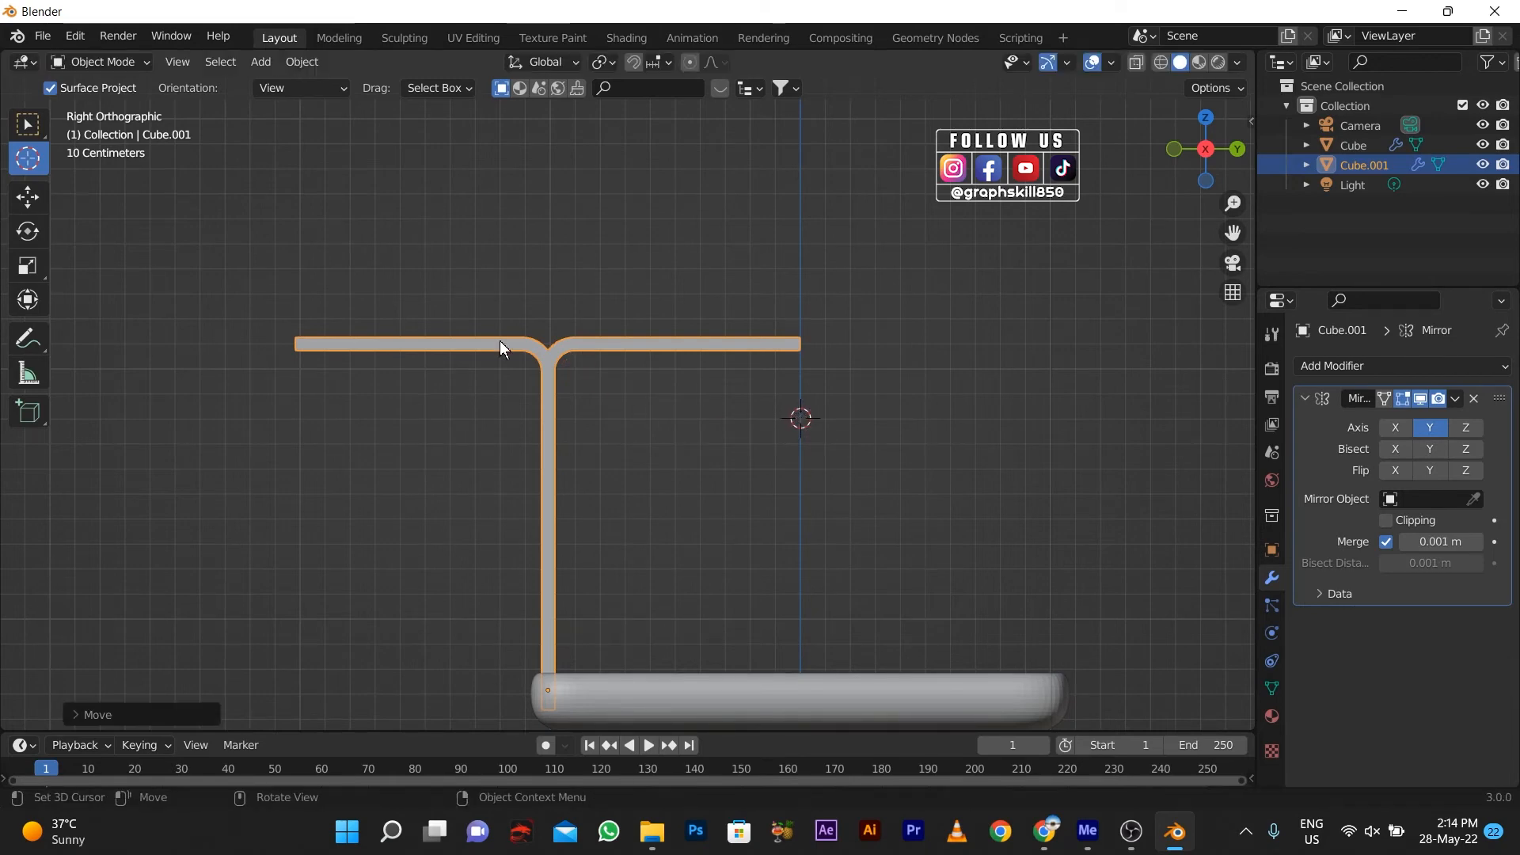
right_click(576, 340)
mouse_move(546, 409)
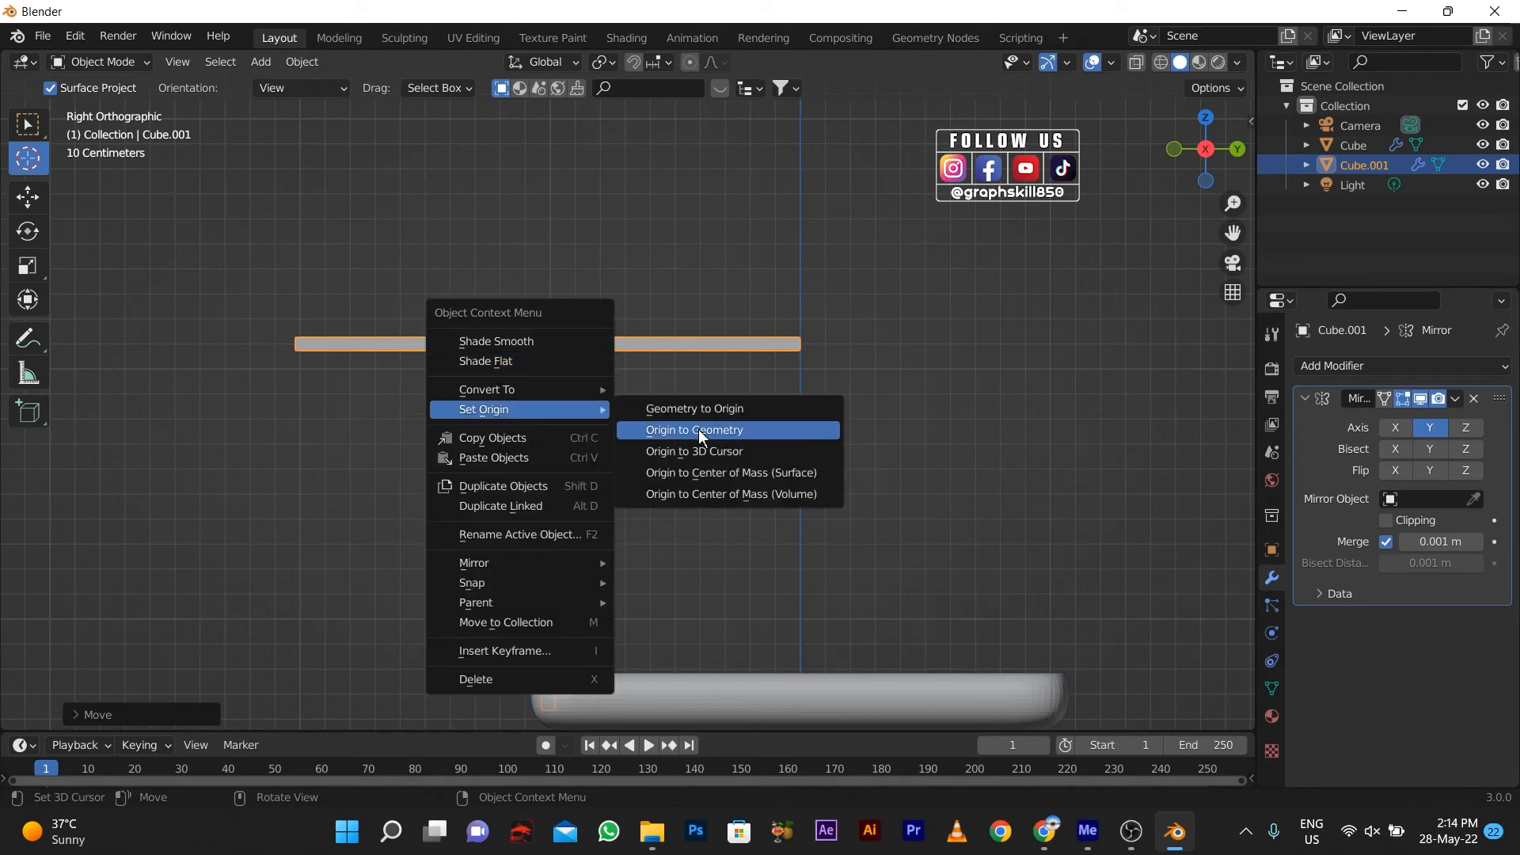
left_click(716, 451)
- Examine the mirrored handle on the basket from several angles in Edit Mode and Object Mode
middle_click_drag(589, 507, 472, 602)
key("Tab")
key("Tab")
middle_click_drag(301, 598, 266, 558)
key("Tab")
middle_click_drag(654, 510, 455, 524)
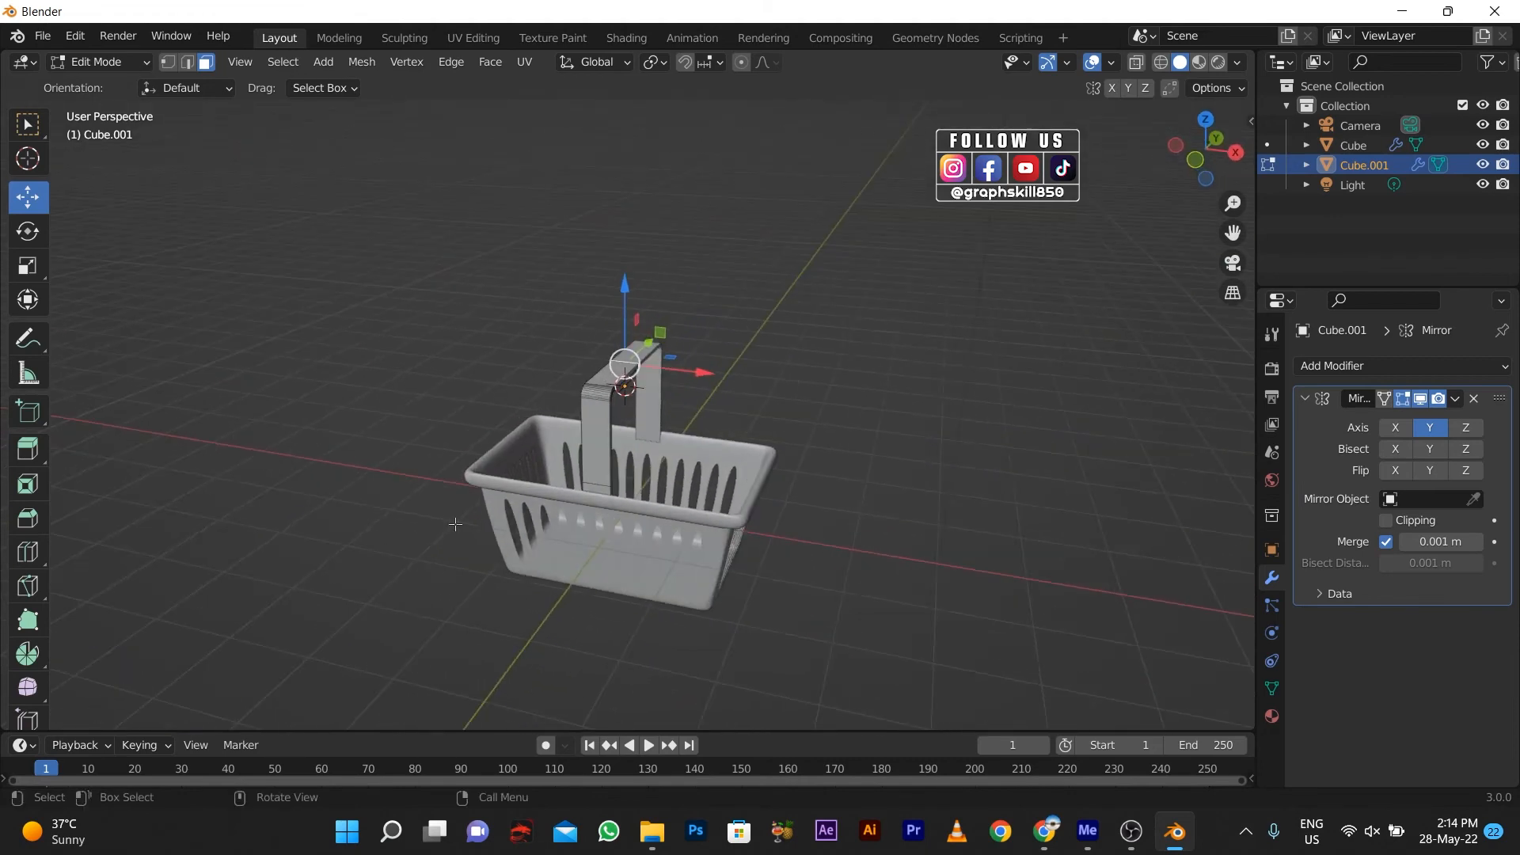
key("Tab")
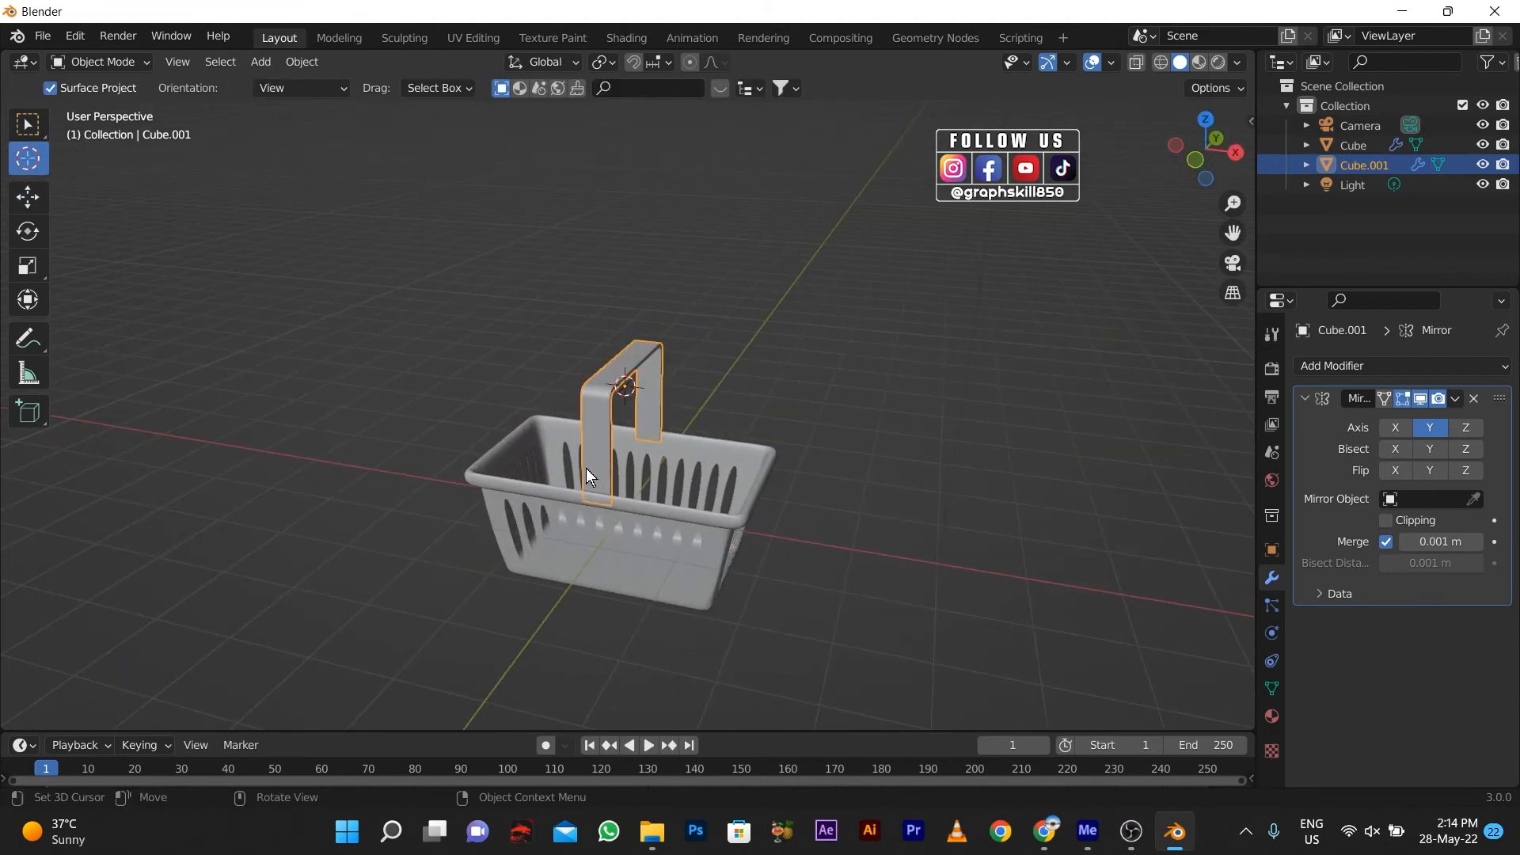
- Switch the viewport to Material Preview shading and return to Object Mode with the Move tool active
scroll(586, 468, "up", 3)
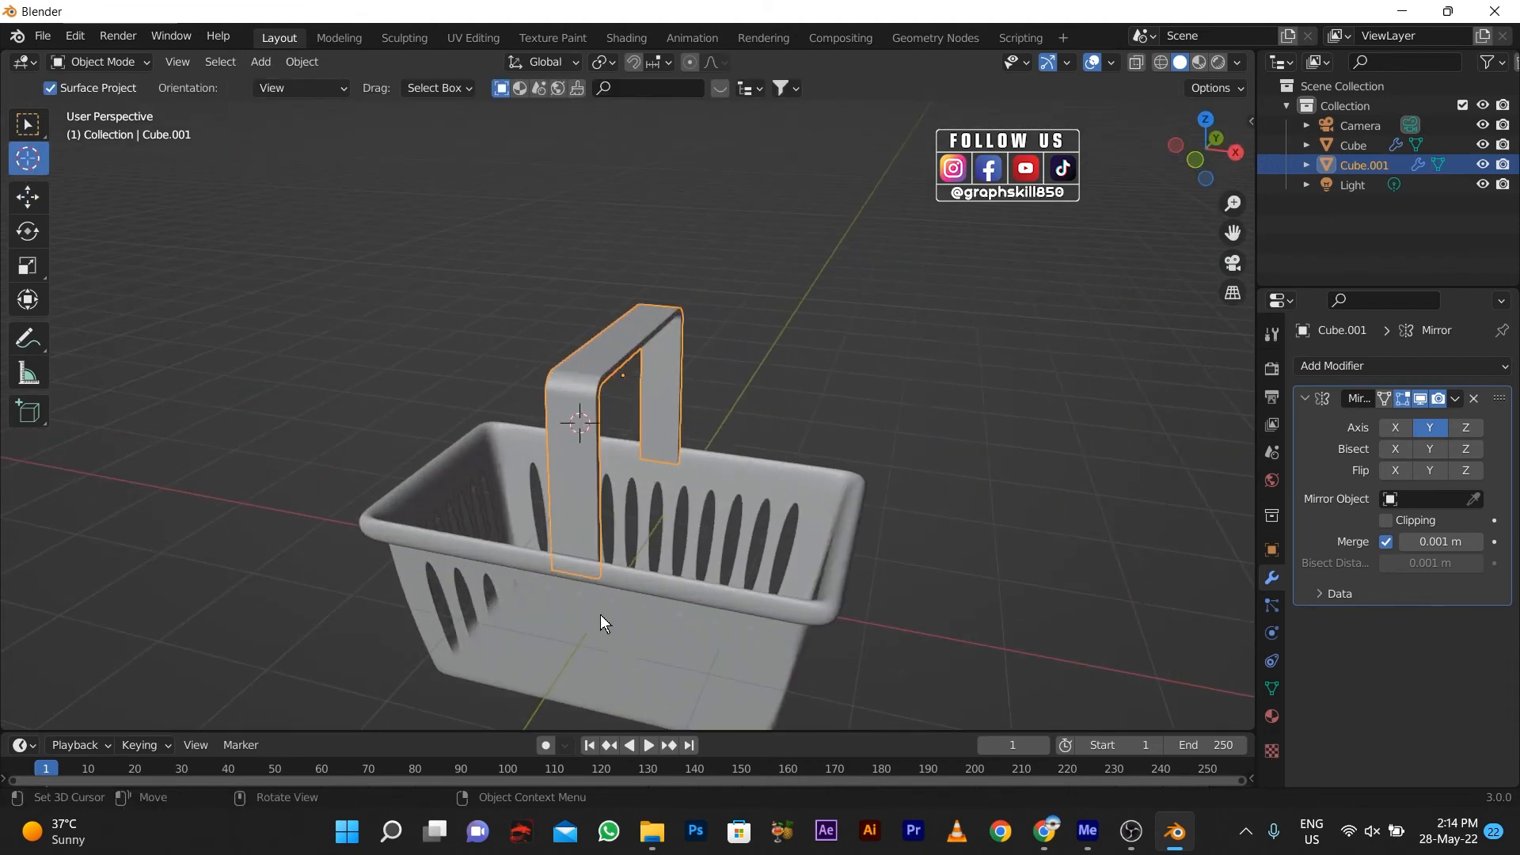
scroll(620, 277, "down", 2)
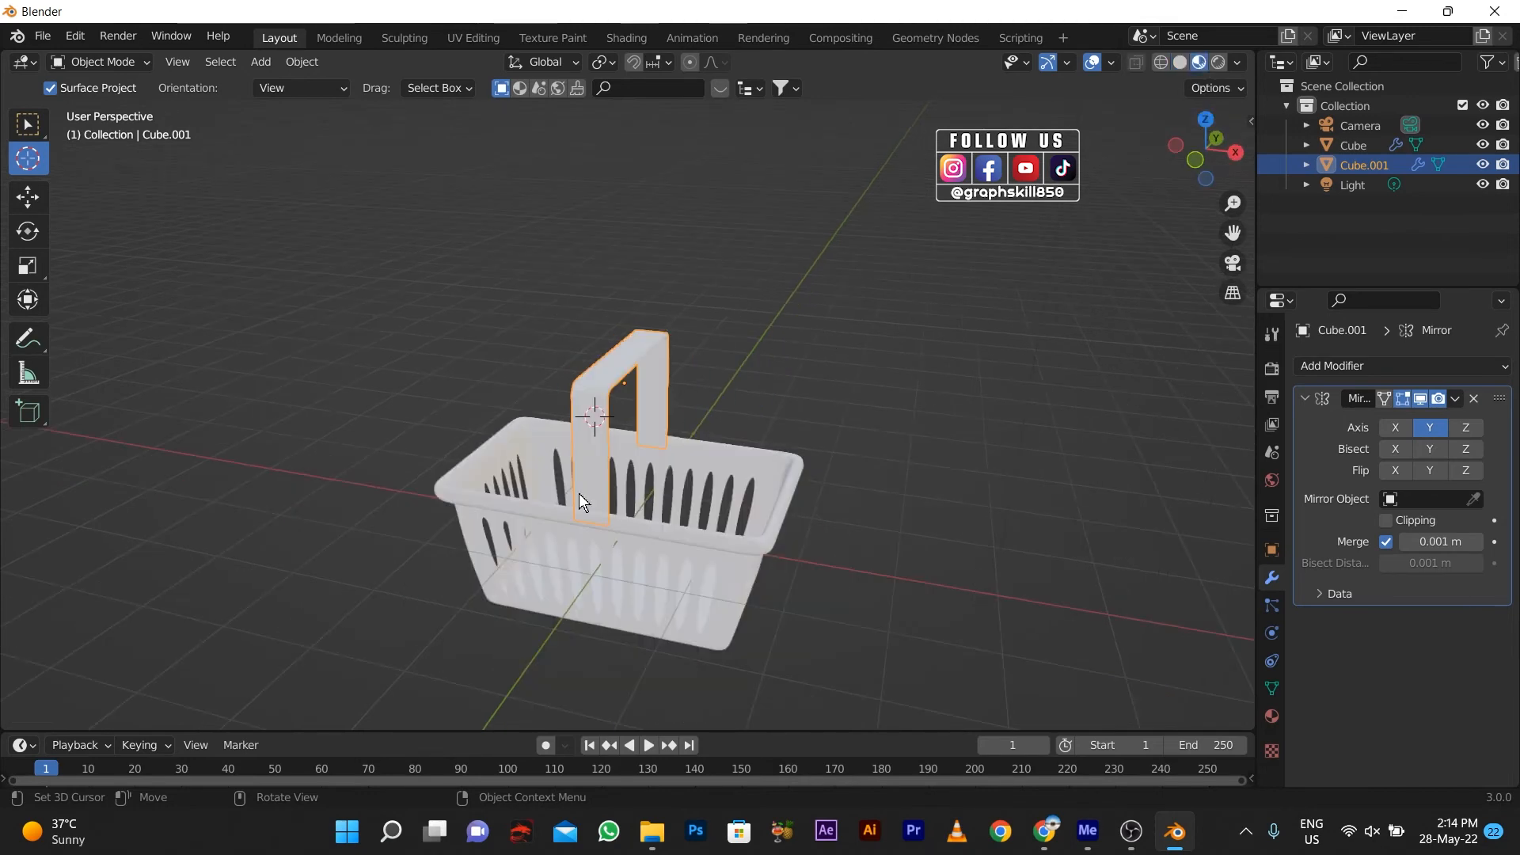
mouse_move(411, 578)
middle_mouse_down()
mouse_move(385, 539)
mouse_move(418, 590)
mouse_move(404, 589)
middle_mouse_up()
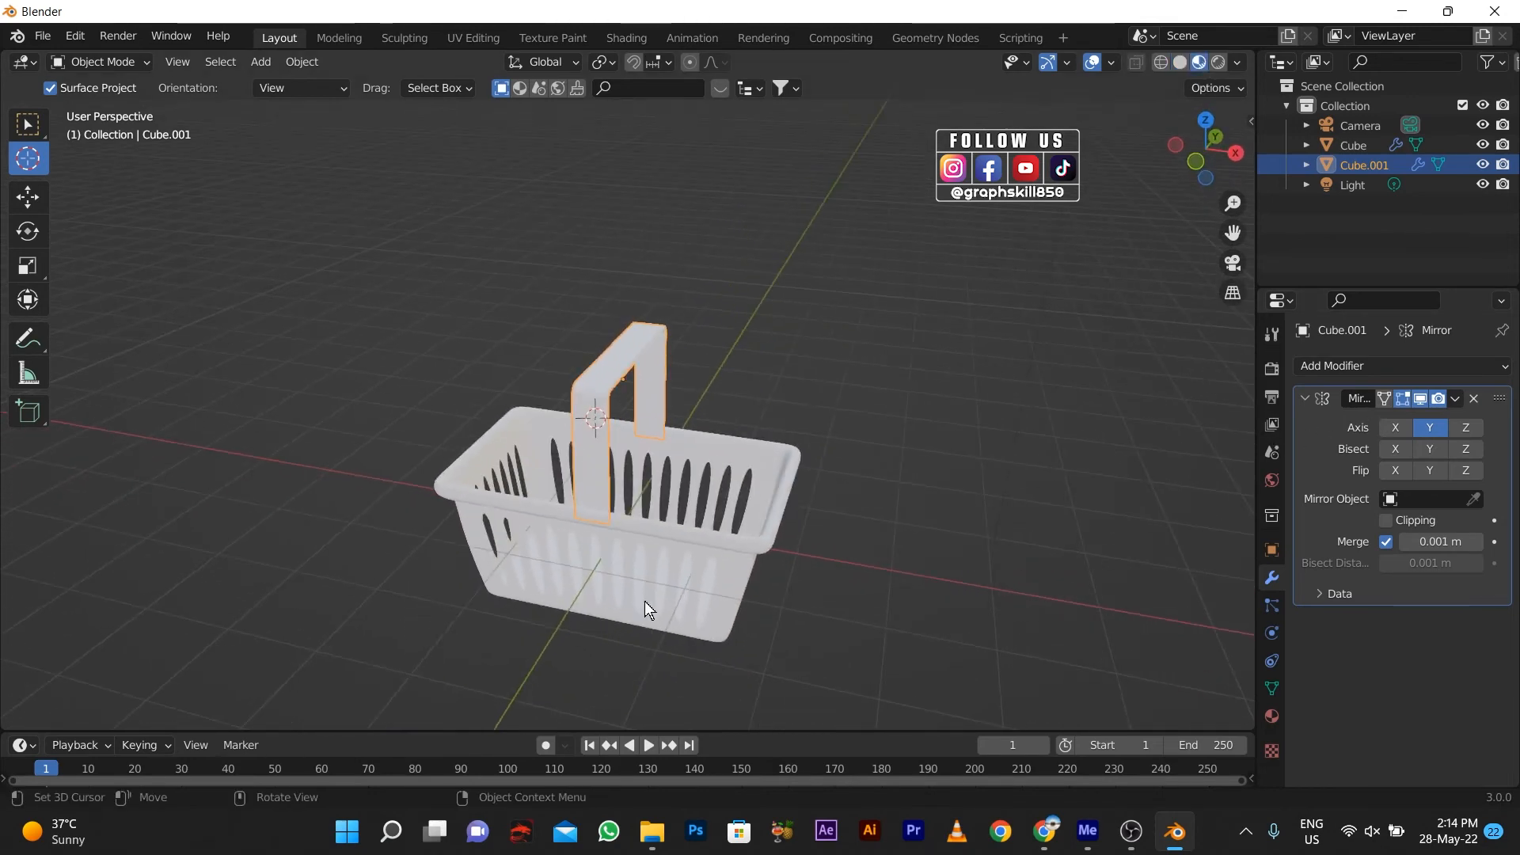
key("Tab")
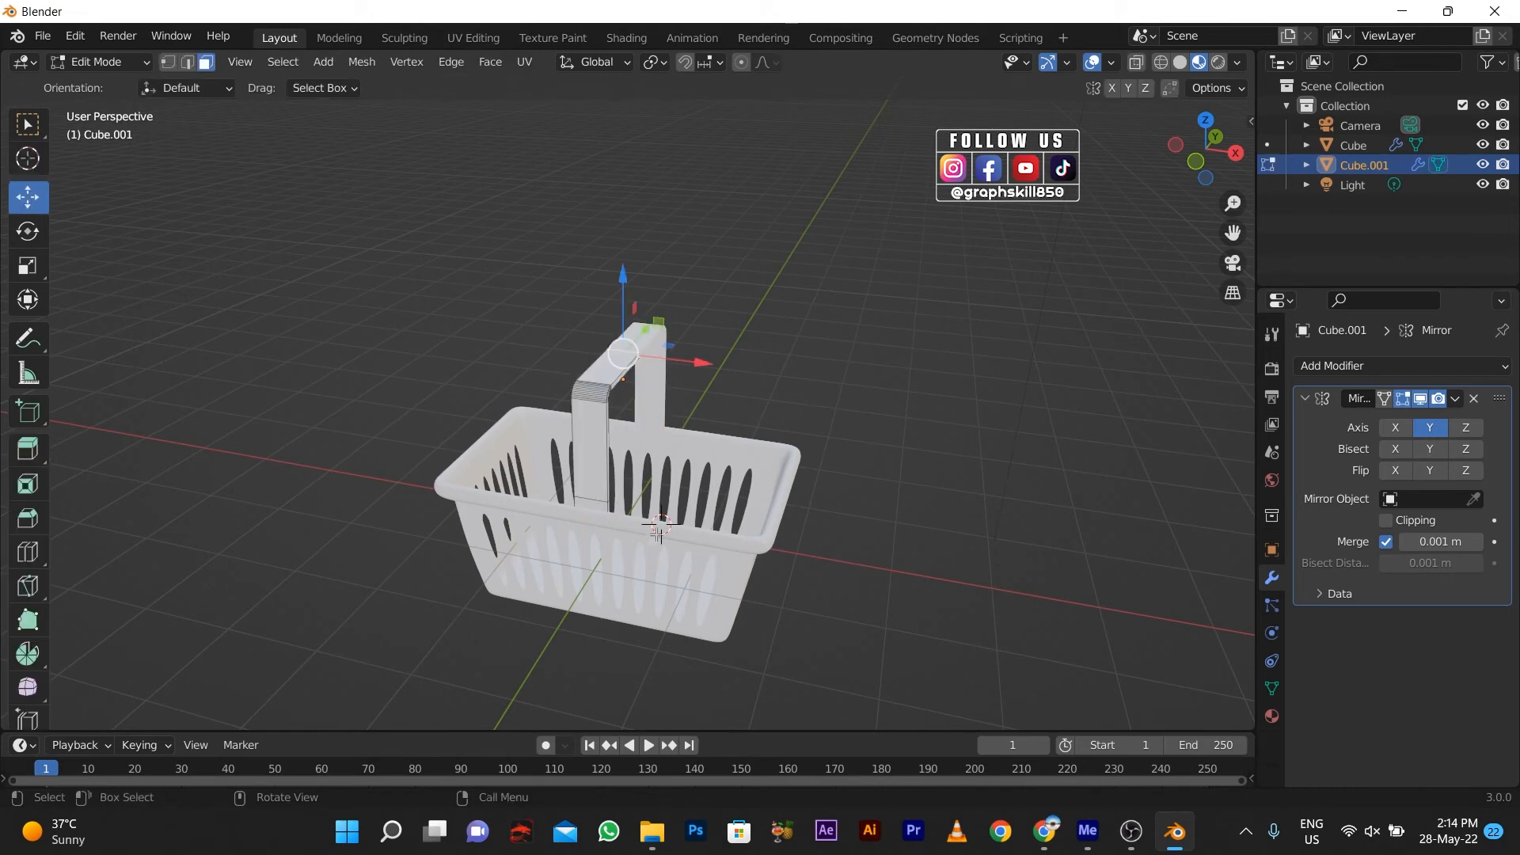
key("Tab")
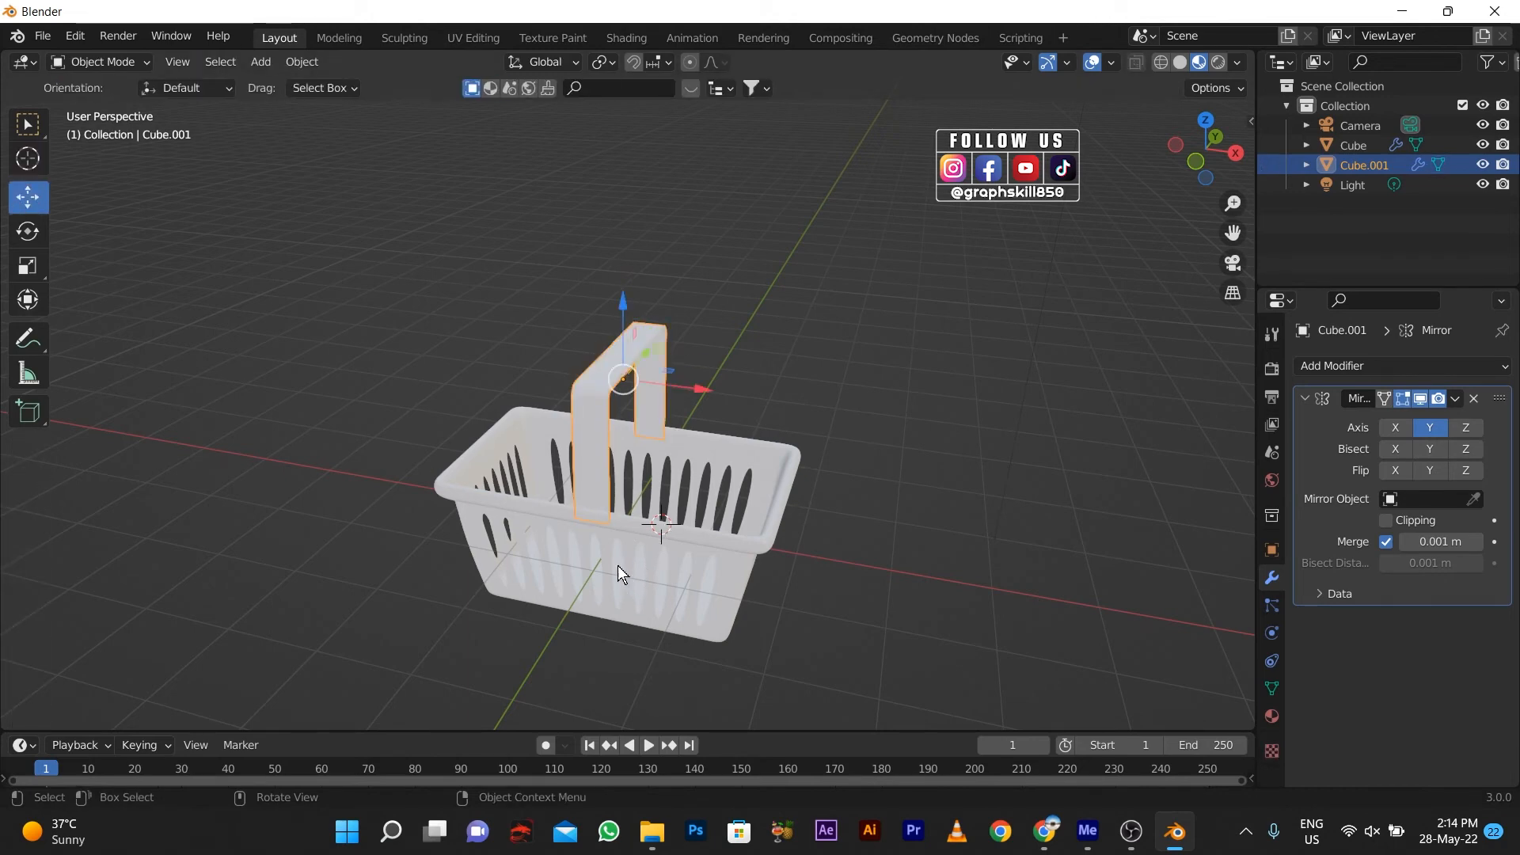
- Select the basket body and add a Solidify modifier below its Subdivision modifier
left_click(624, 567)
middle_click_drag(710, 580, 1148, 443)
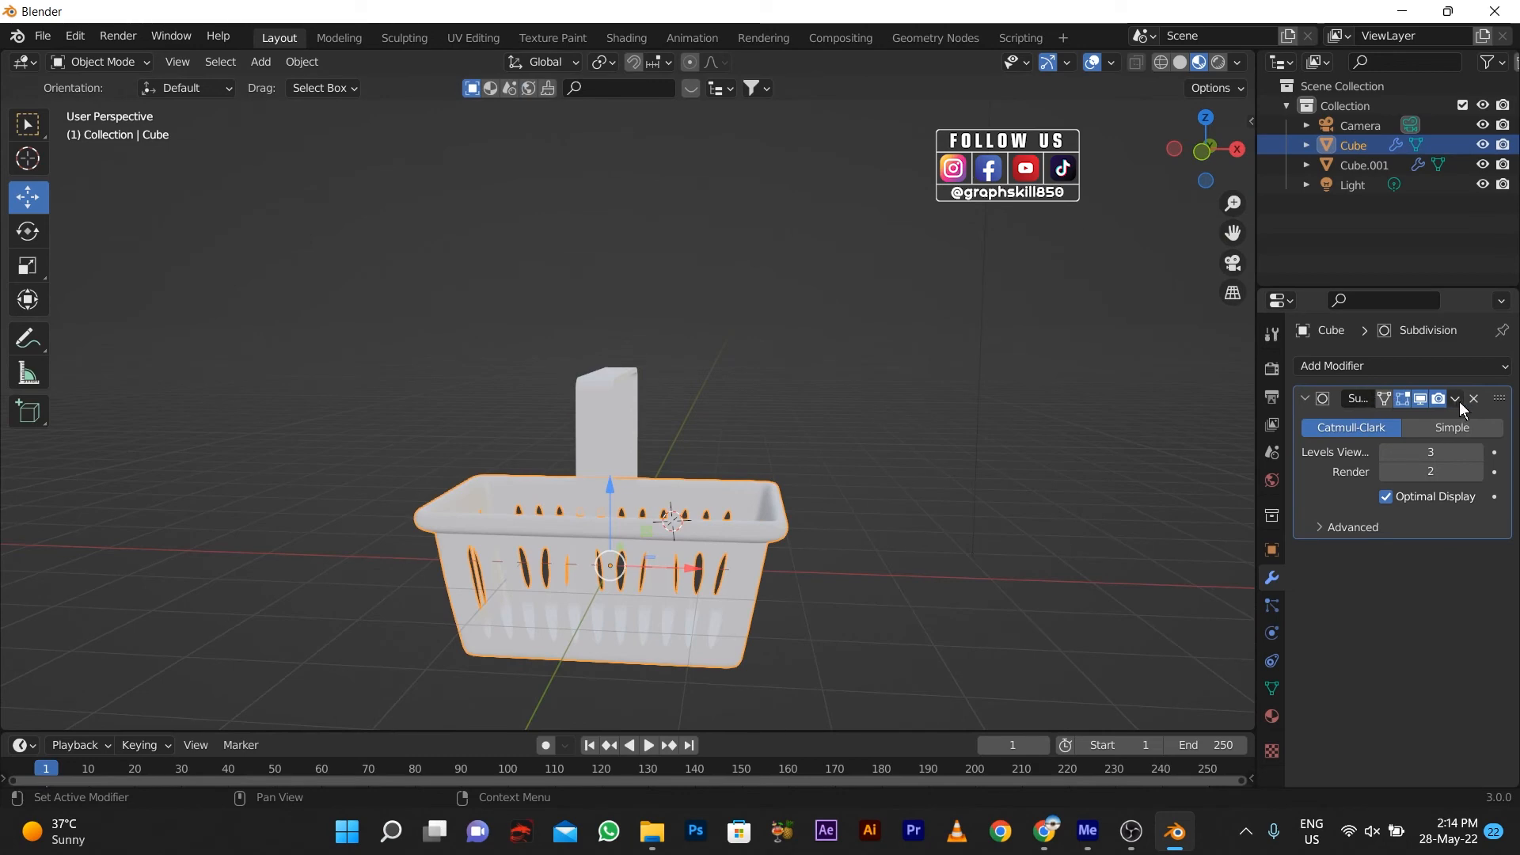
left_click(1355, 368)
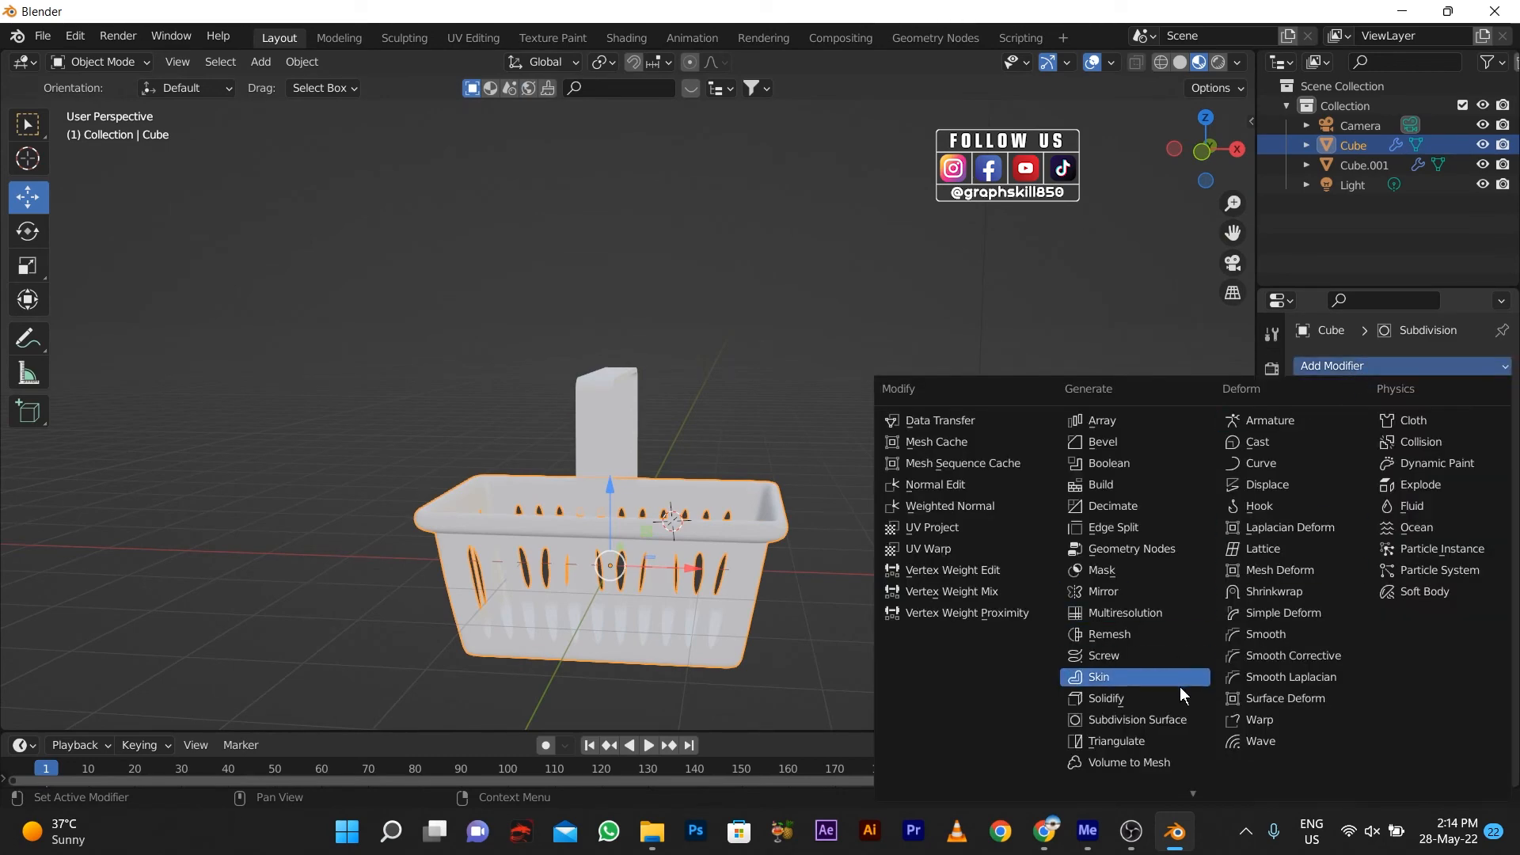
left_click(1160, 707)
middle_click_drag(919, 649, 772, 610)
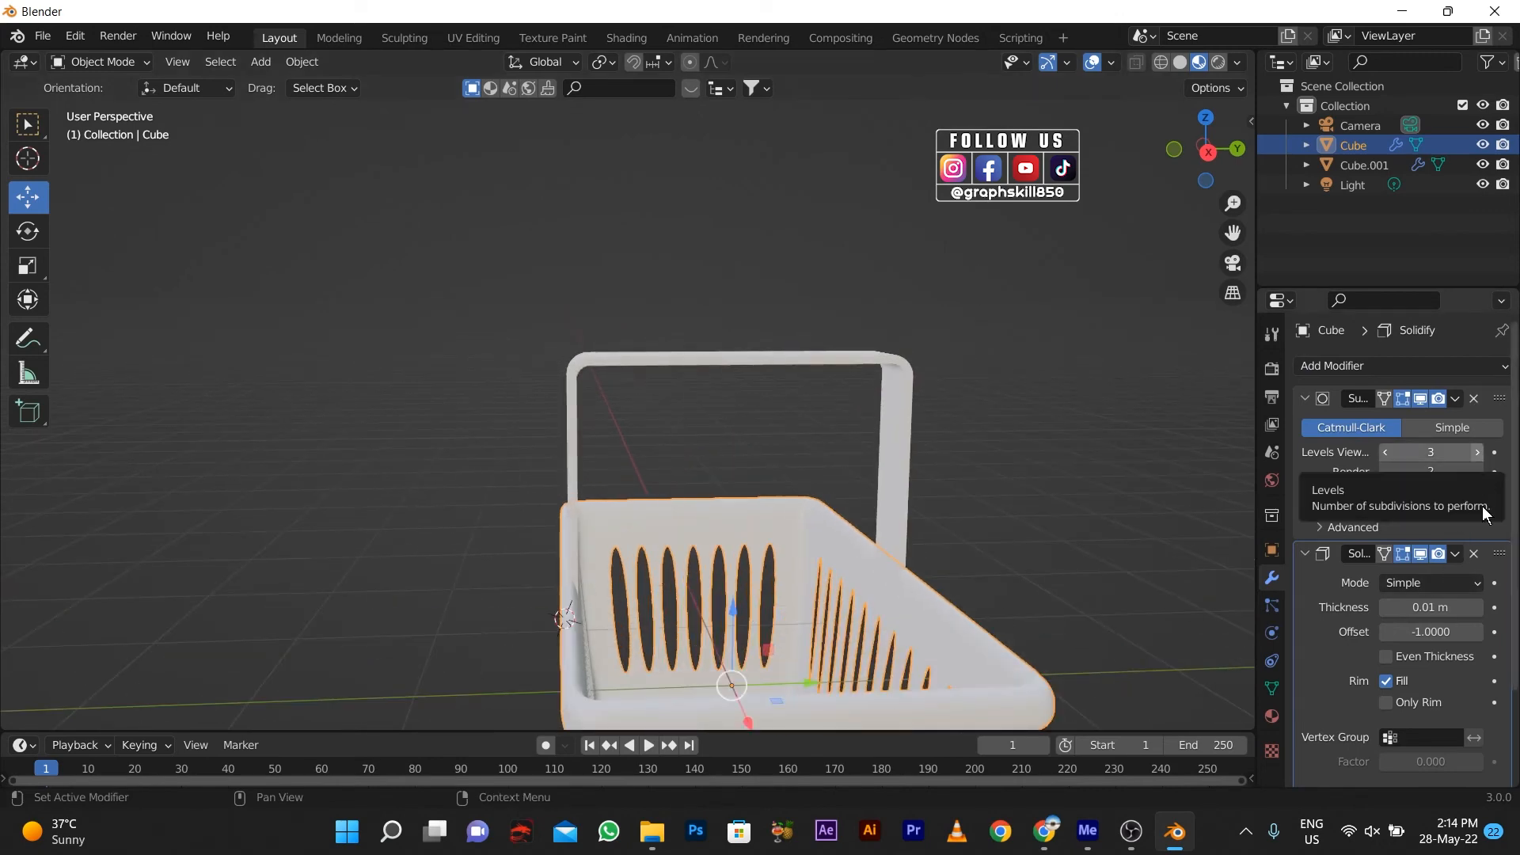
- Apply the basket body's Solidify modifier and its Subdivision modifier in Object Mode
mouse_move(1480, 610)
left_mouse_down()
mouse_move(1515, 609)
mouse_move(1480, 609)
left_mouse_up()
middle_click_drag(606, 556, 344, 630)
key("ctrl+z")
key("ctrl+shift+z")
key("Tab")
left_click(1455, 553)
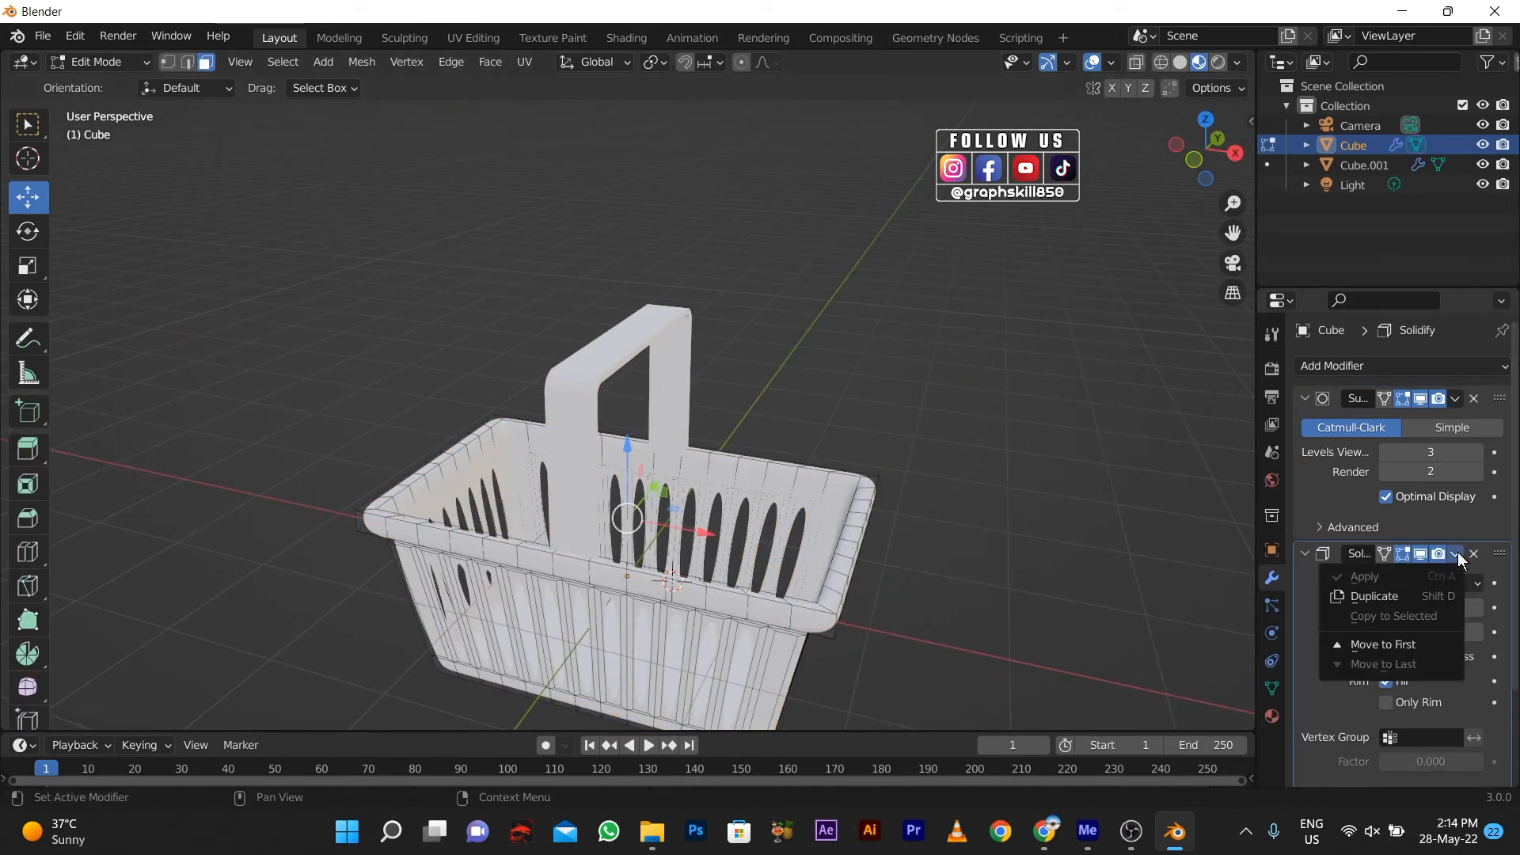
key("Tab")
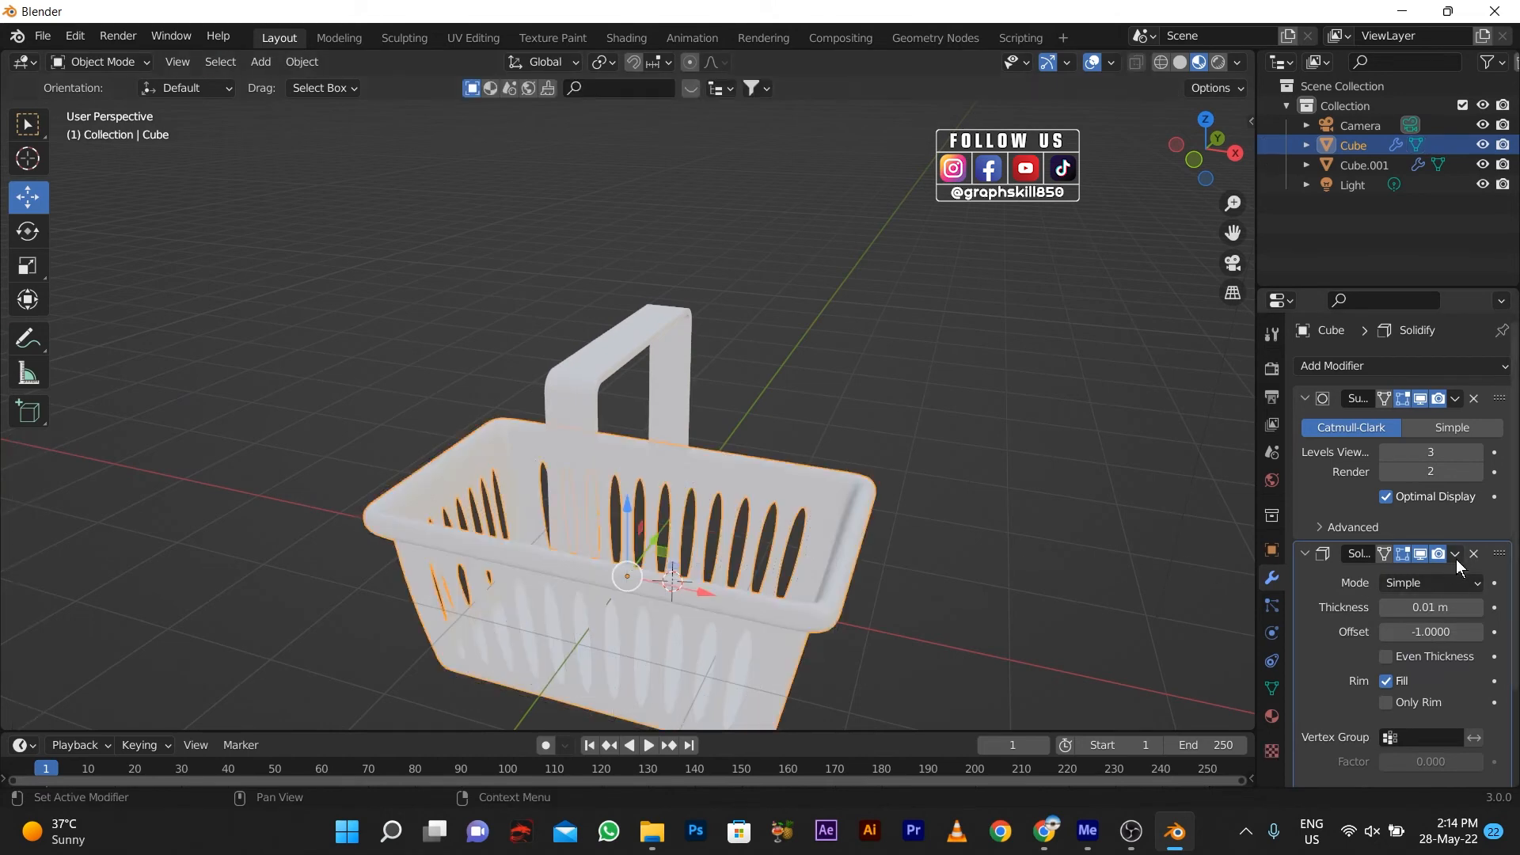
left_click(1455, 553)
left_click(1393, 575)
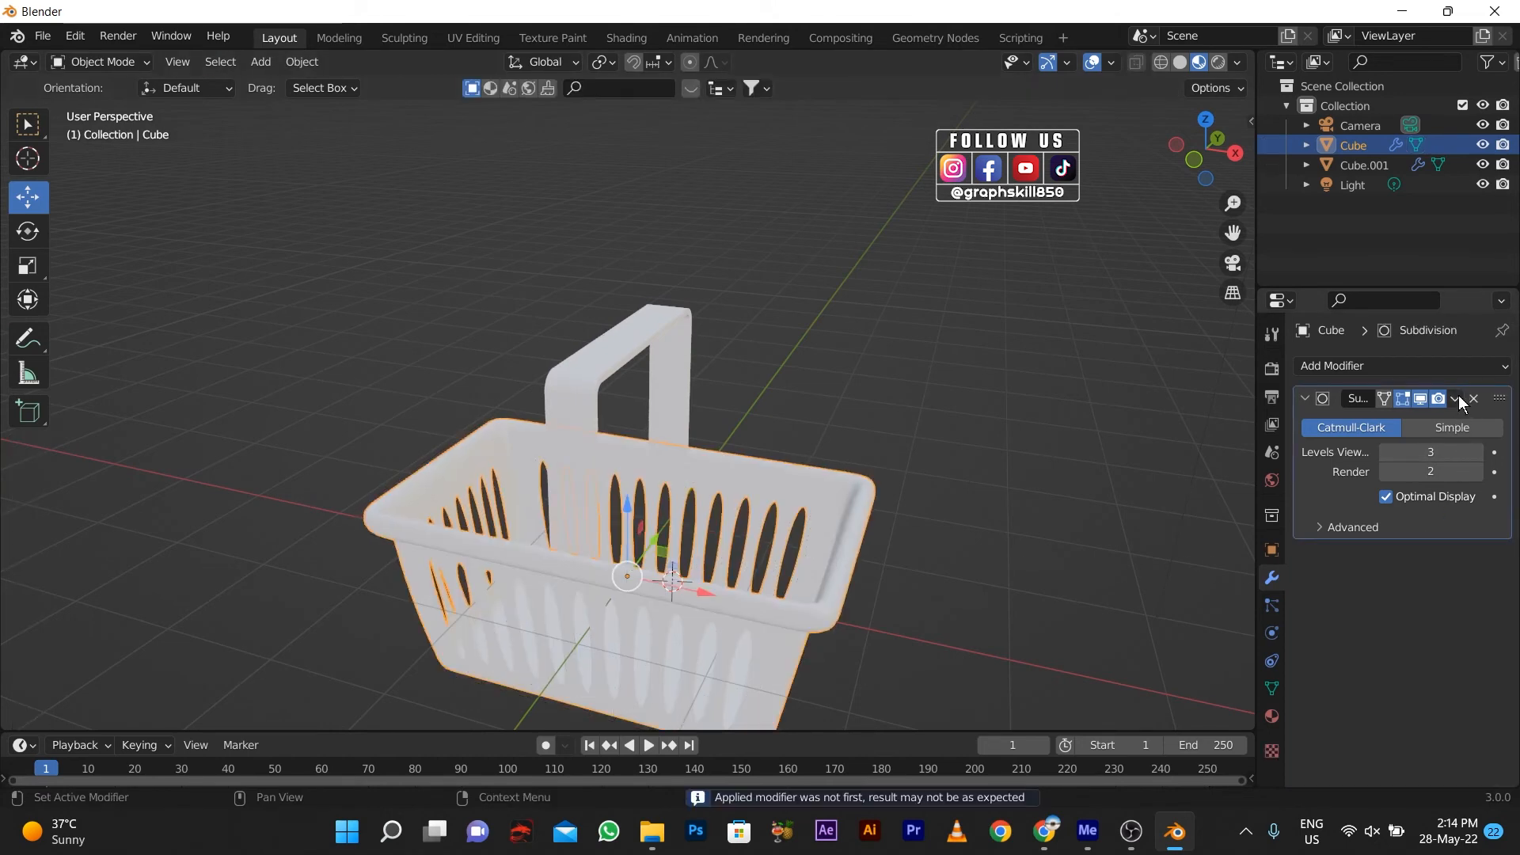
left_click(1455, 400)
left_click(1434, 423)
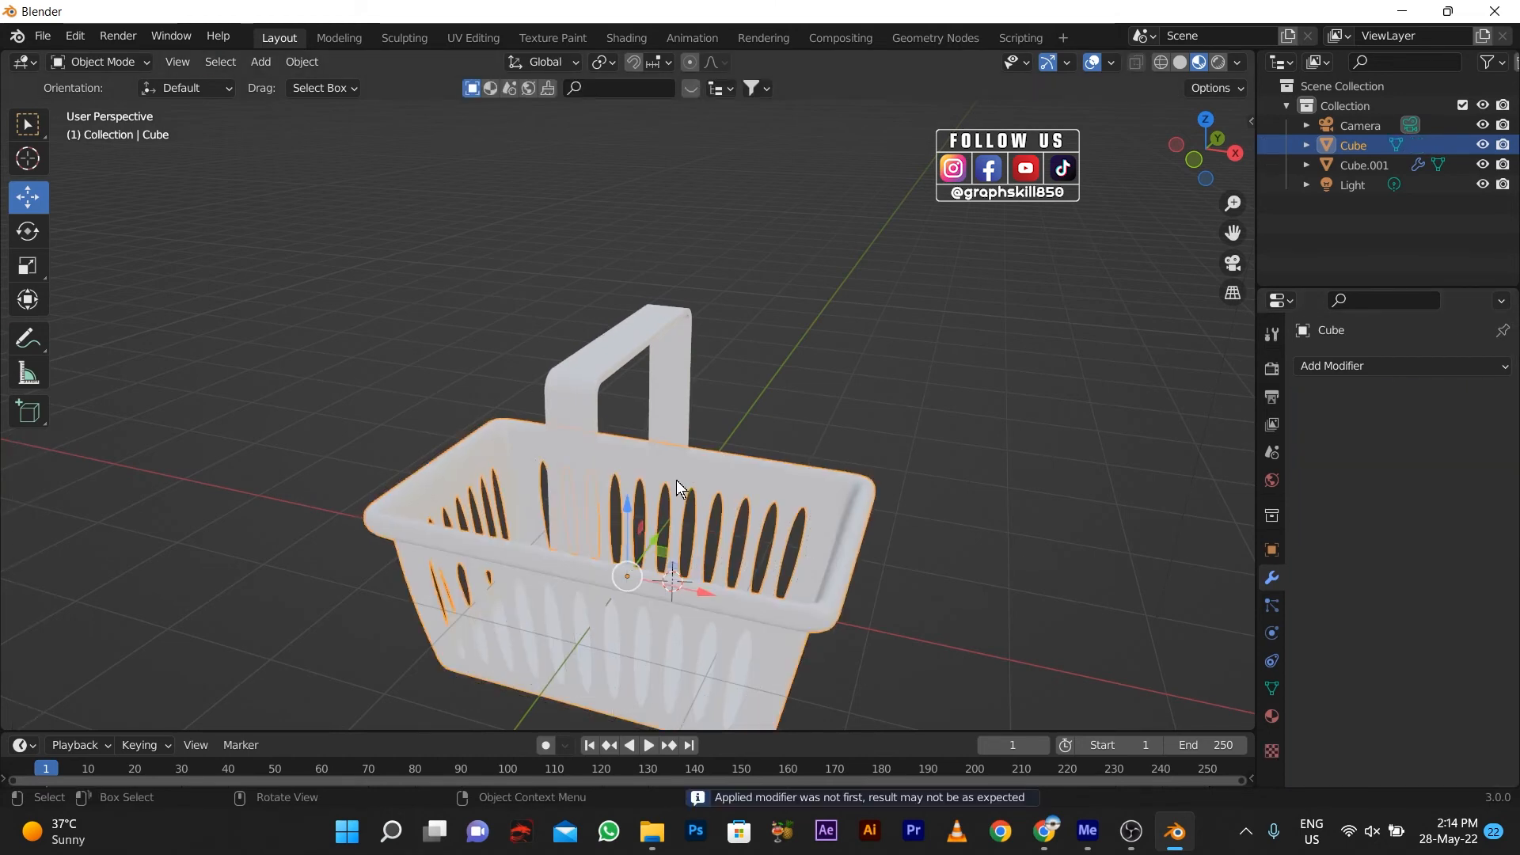
- Give the basket body's material an orange-yellow base color with hue 0.084 and saturation 1.000, metallic 0.193 and roughness 0.106
scroll(676, 480, "down", 2)
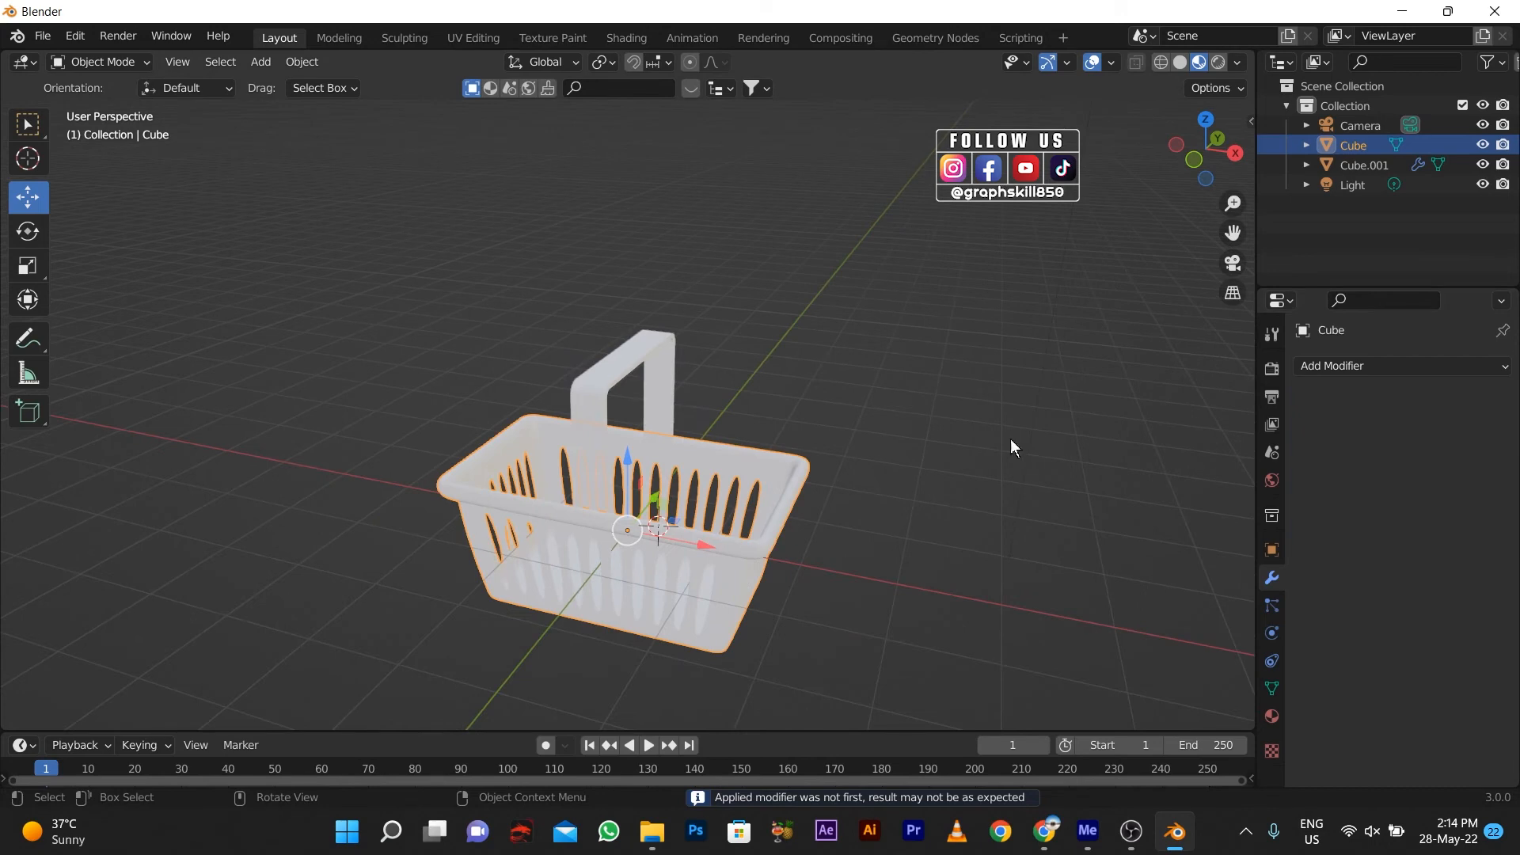
left_click(1271, 716)
left_click(1422, 657)
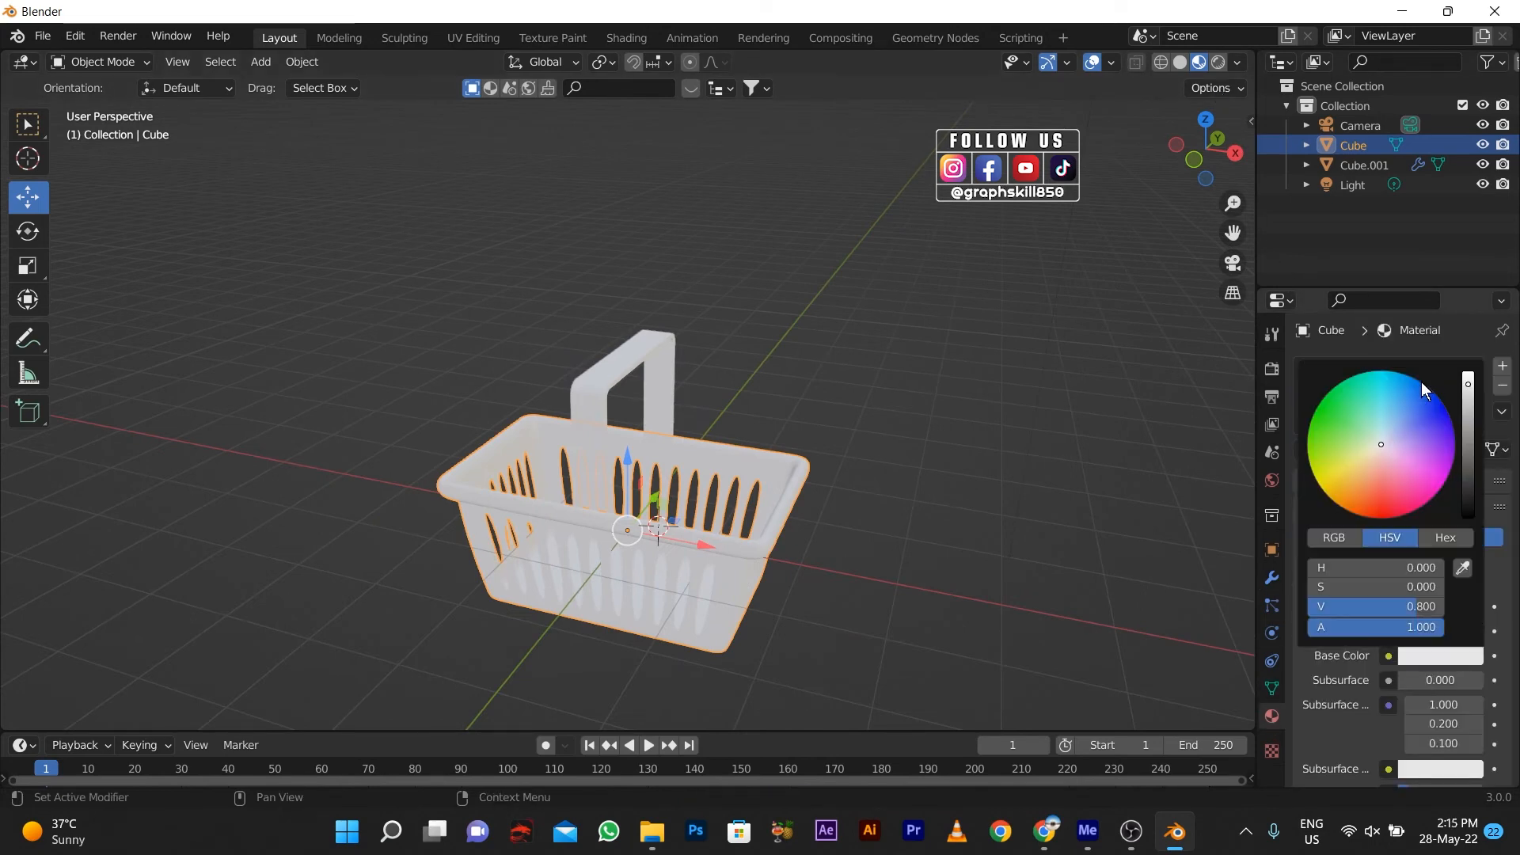
left_click(1321, 488)
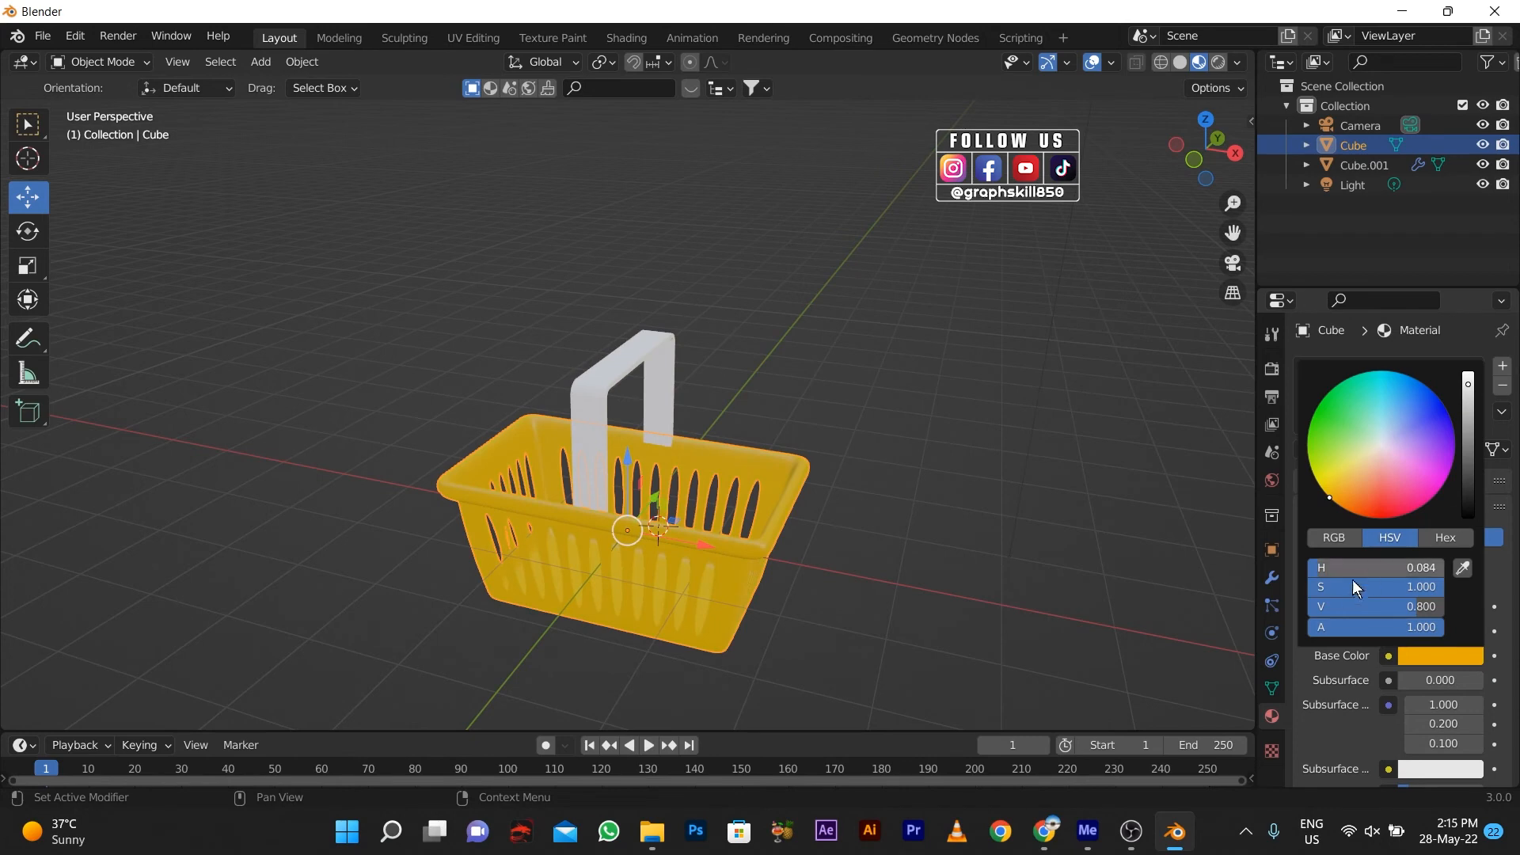
scroll(1416, 711, "down", 6)
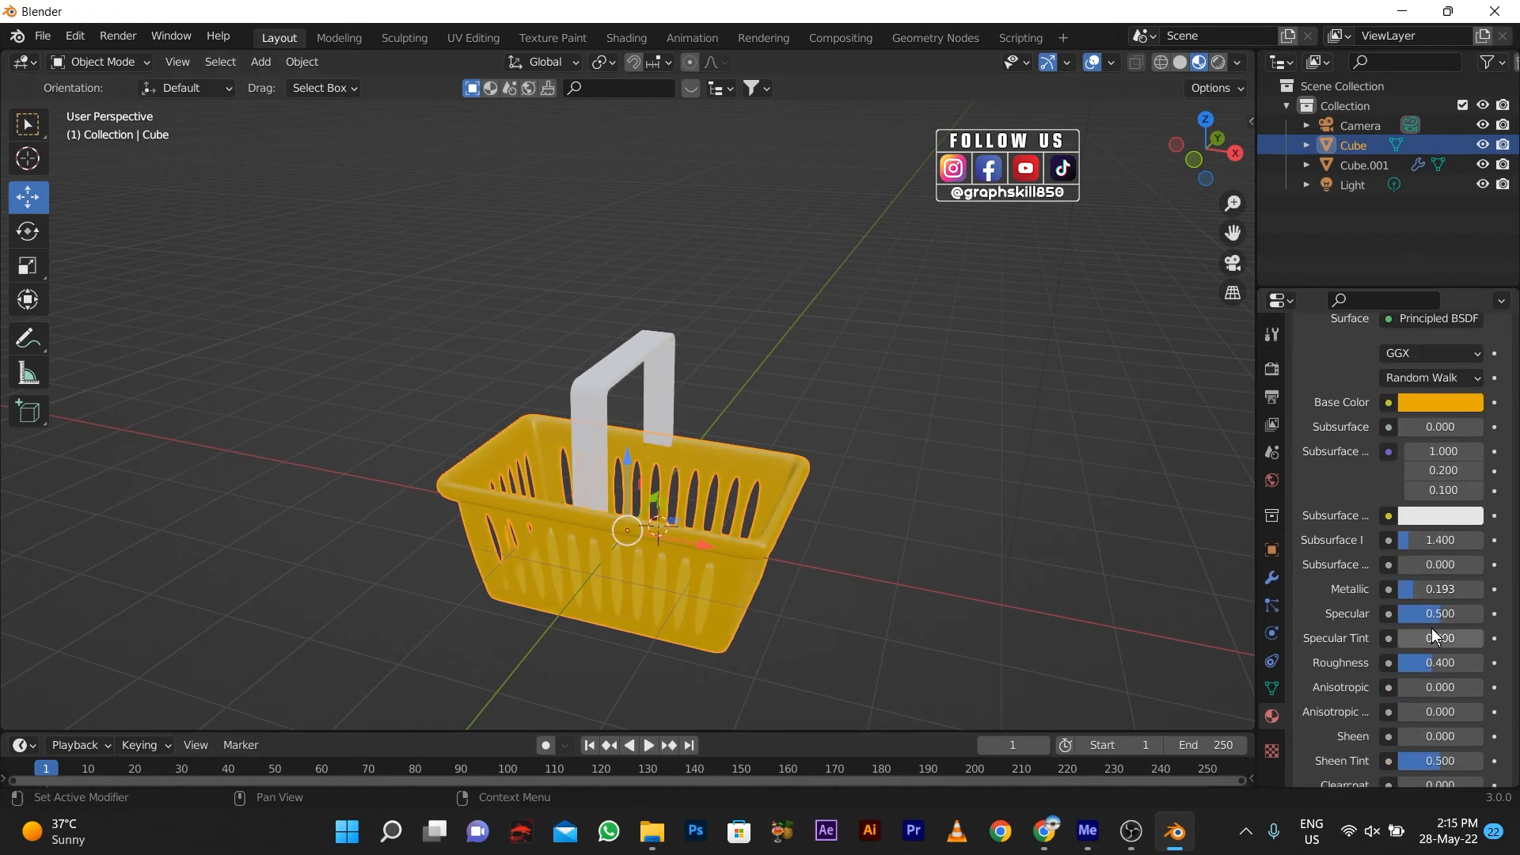
left_click_drag(1425, 654, 1393, 656)
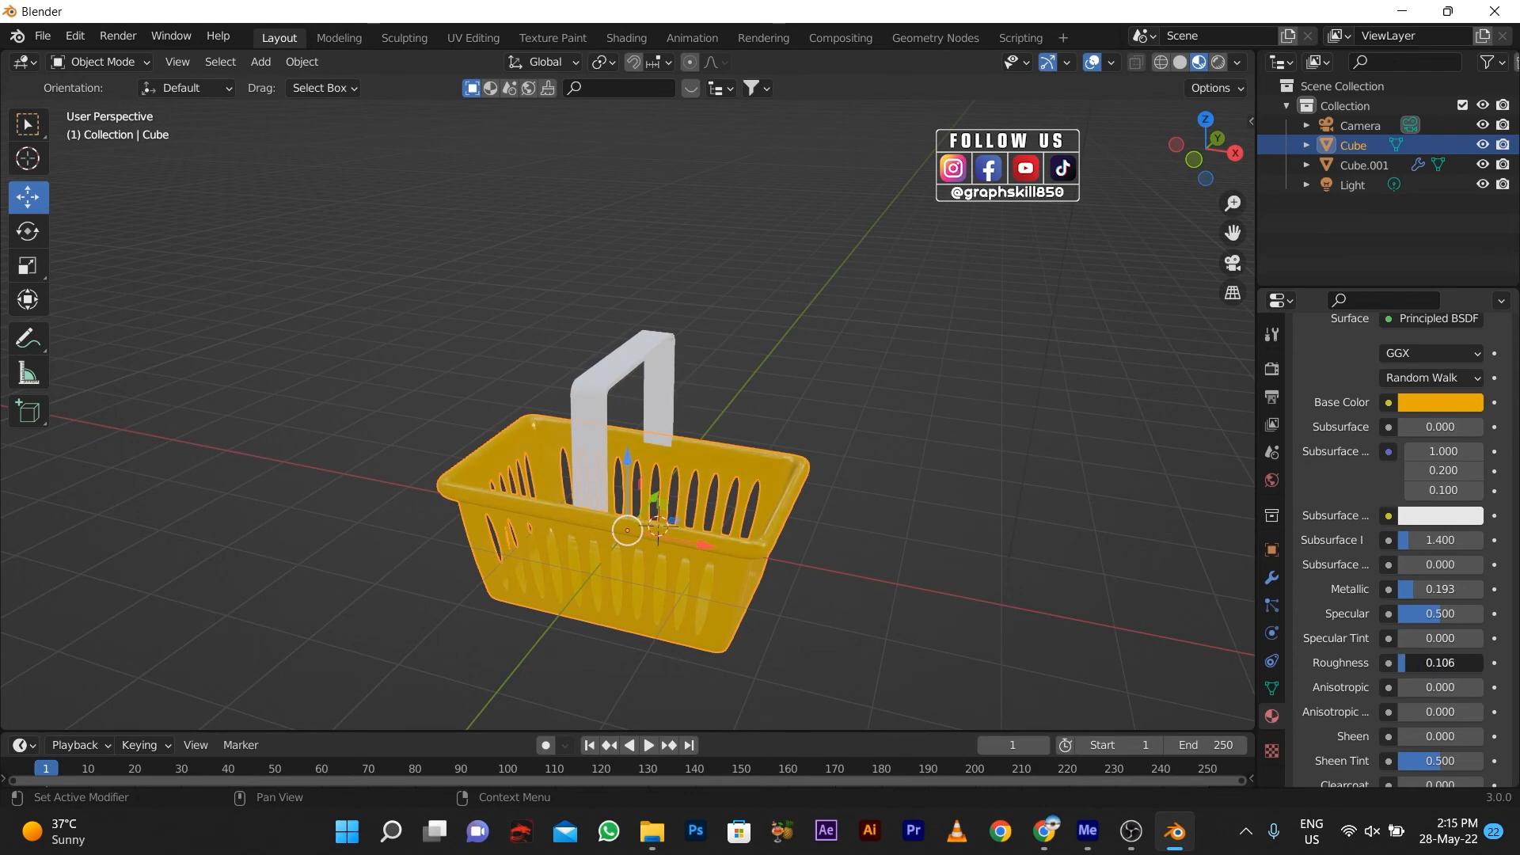
- Add a new material to the handle and make its base color black
scroll(571, 599, "up", 3)
middle_click_drag(571, 598, 535, 515)
left_click(546, 415)
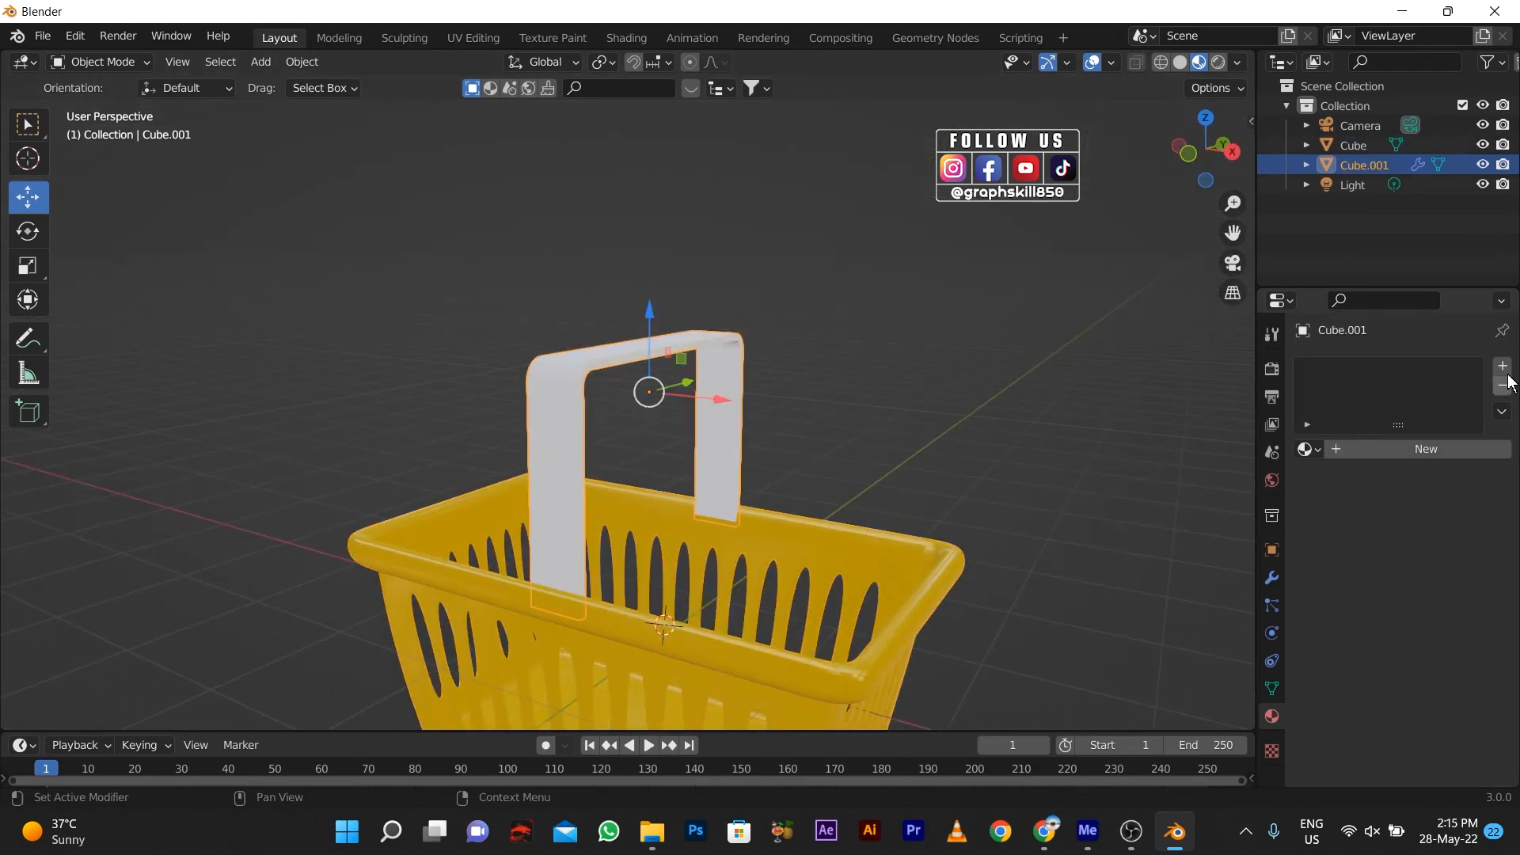
left_click(1439, 449)
left_click(1439, 592)
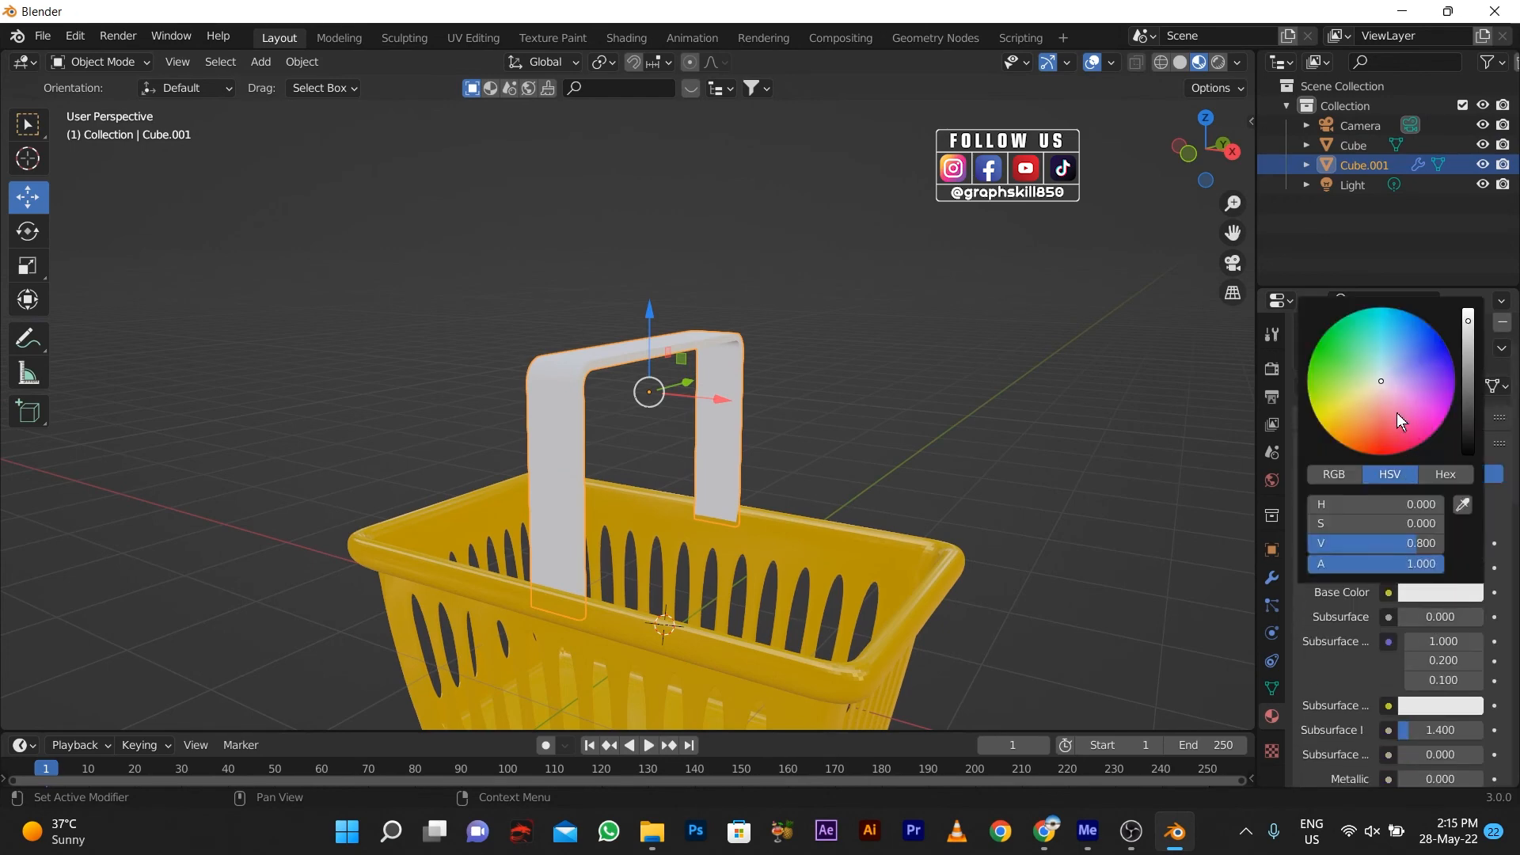
mouse_move(1463, 380)
left_mouse_down()
mouse_move(1465, 448)
mouse_move(1464, 400)
left_mouse_up()
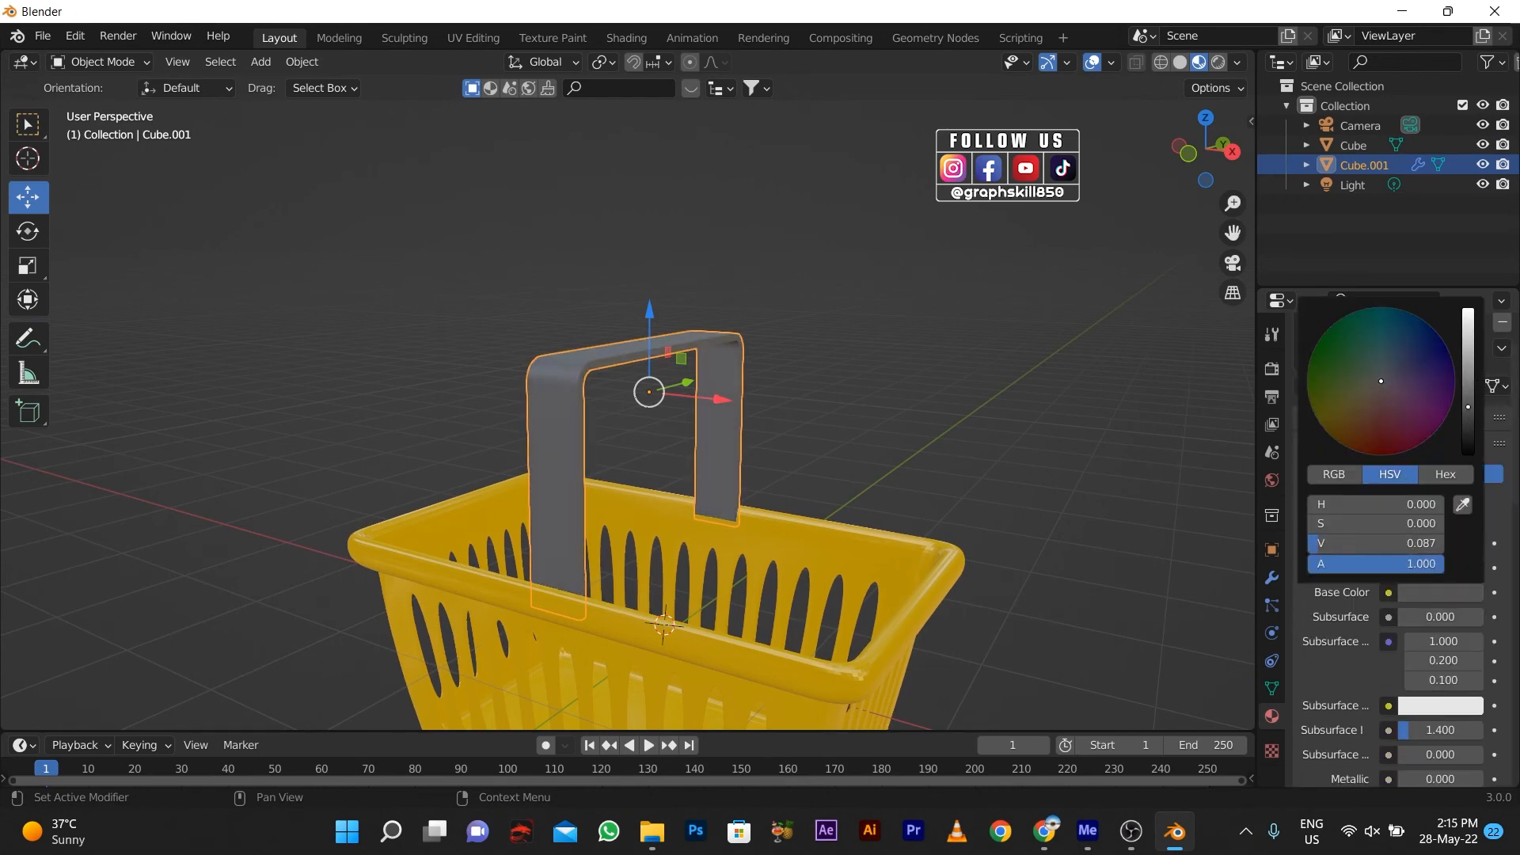
left_click(1437, 594)
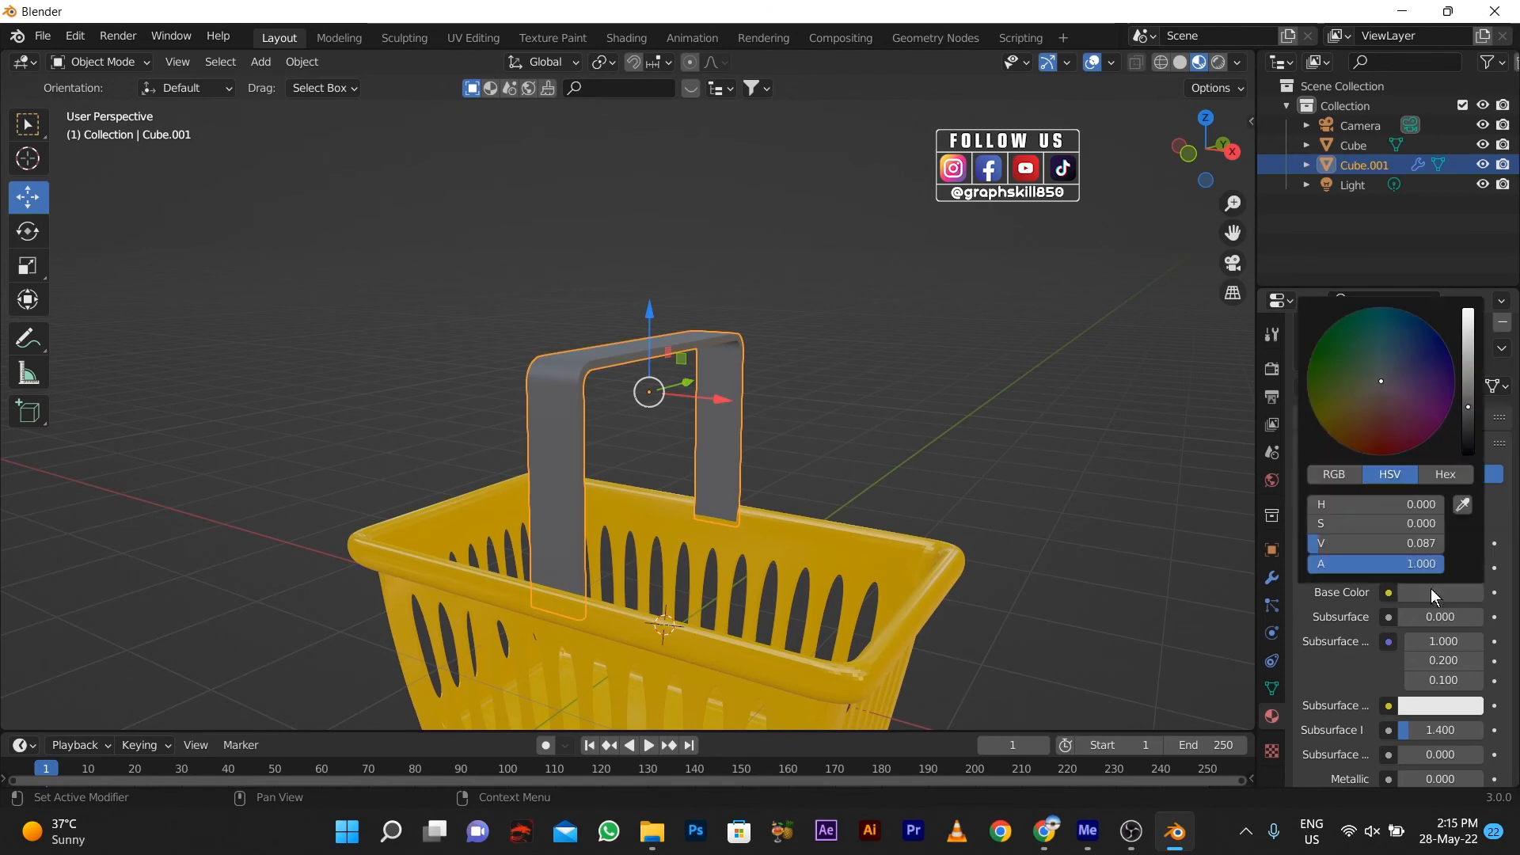
left_click_drag(1466, 388, 1466, 453)
left_click(961, 367)
- Select the basket body together with its handle and duplicate both in place
middle_click_drag(961, 367, 475, 420)
left_click_drag(782, 301, 435, 571)
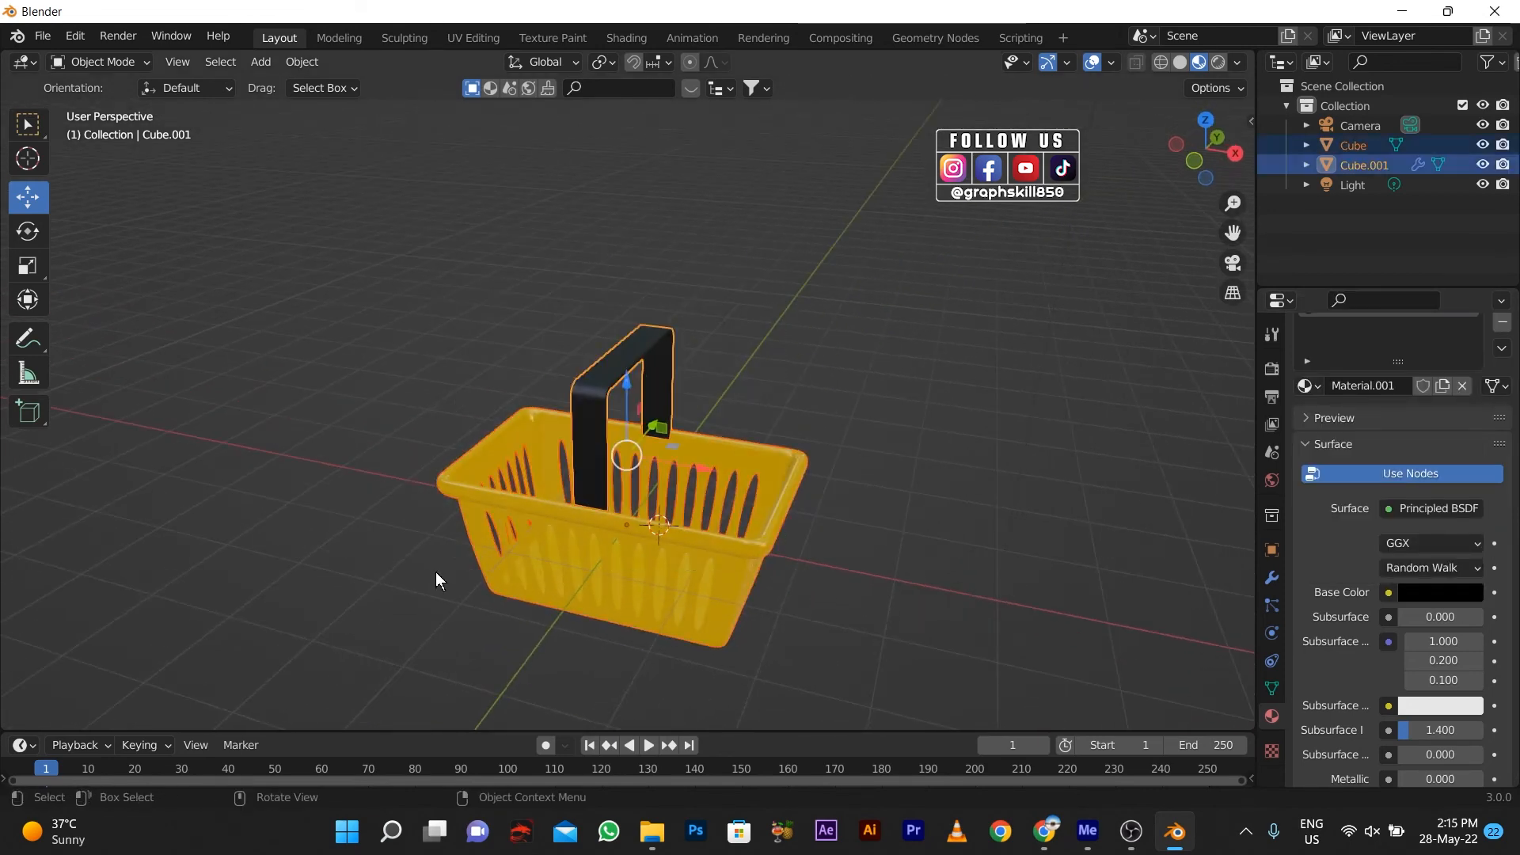
scroll(435, 572, "down", 2)
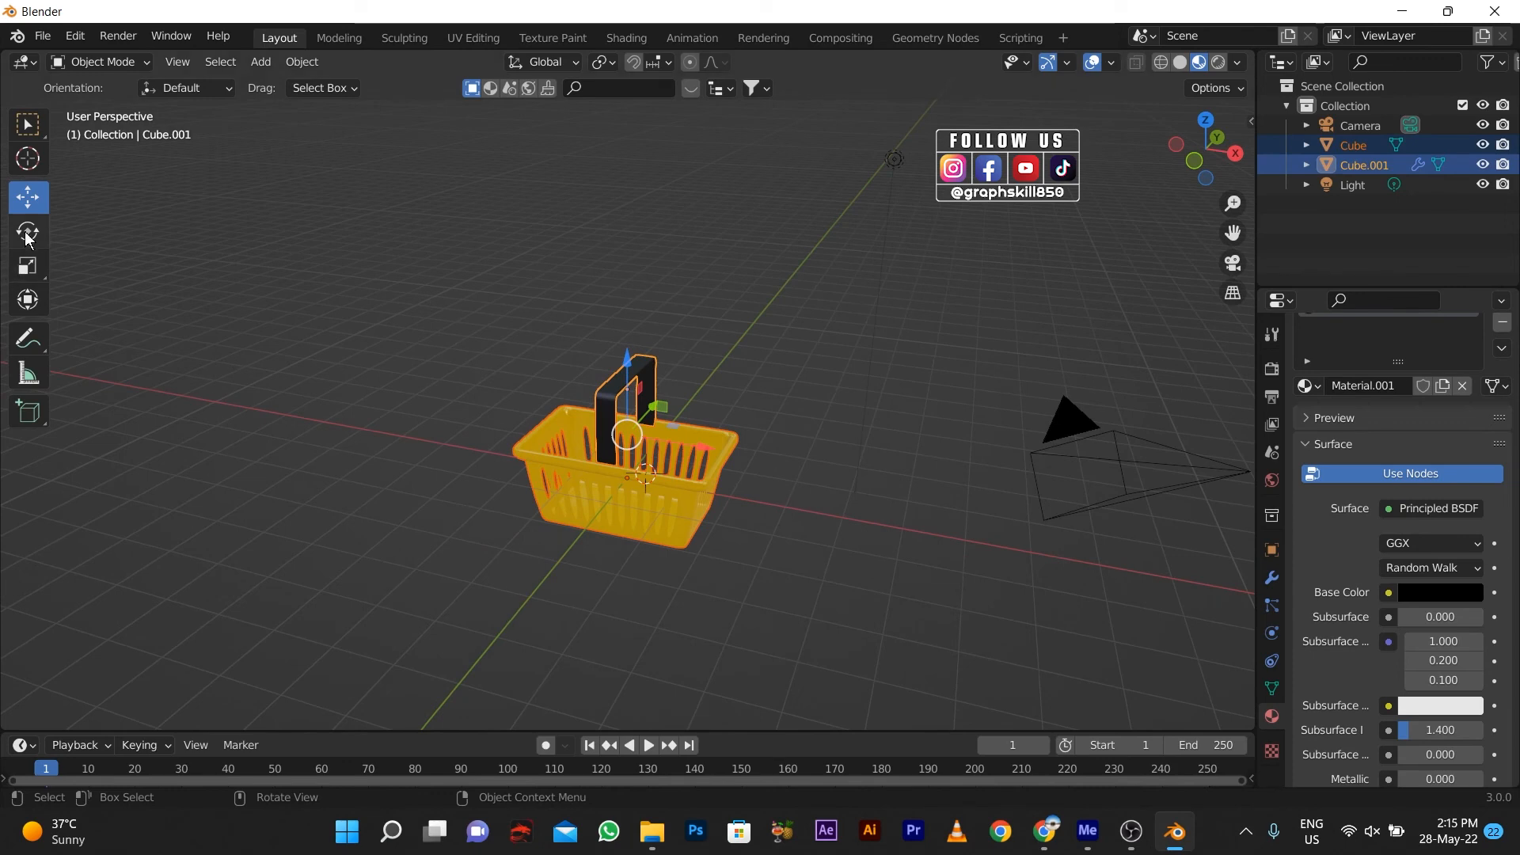
key("shift+d")
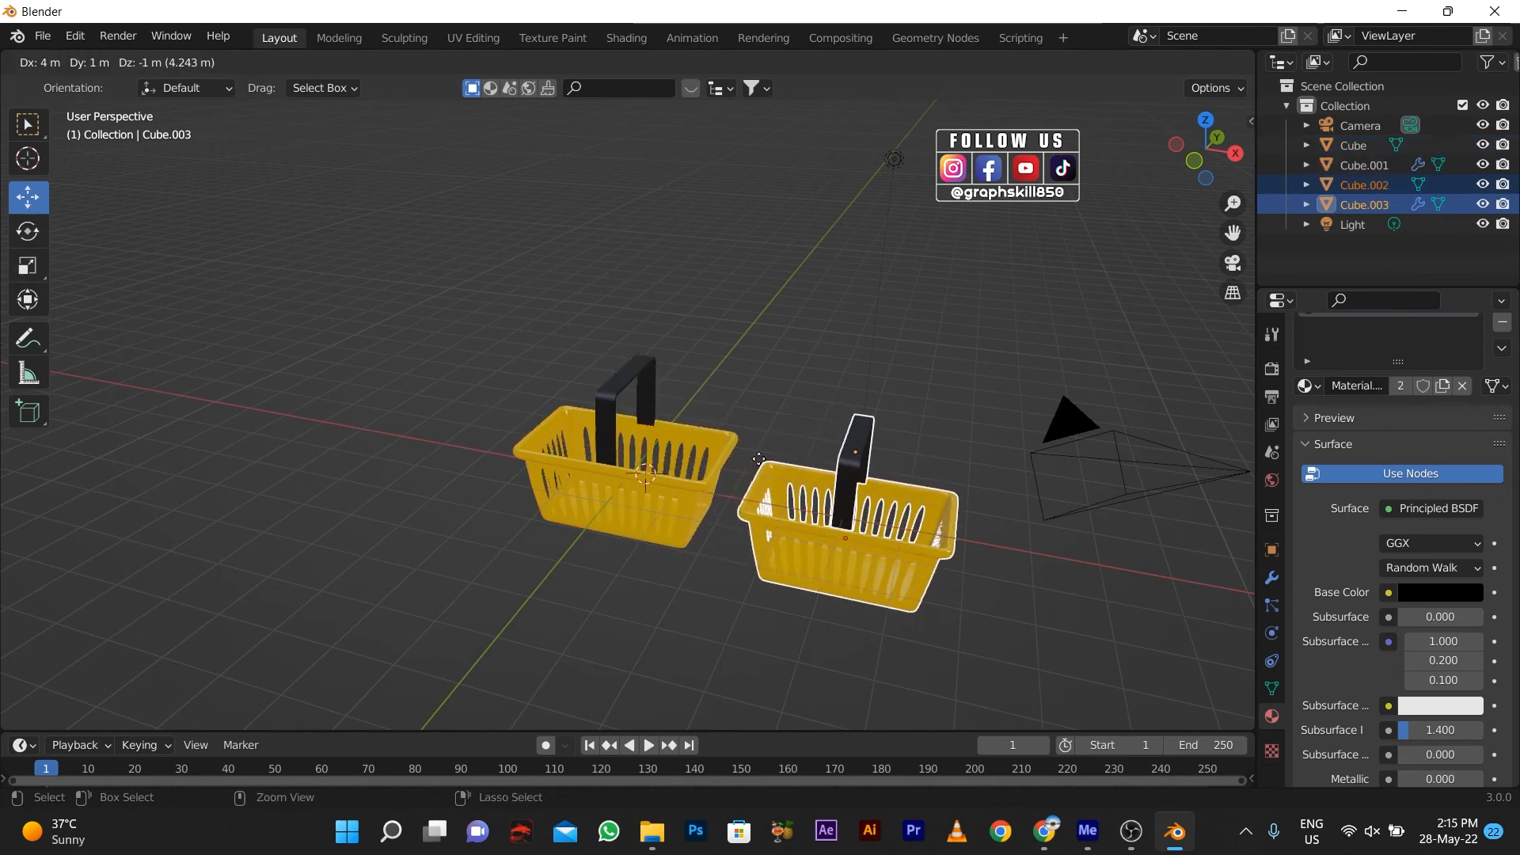
right_click(728, 455)
middle_click_drag(708, 532, 719, 484)
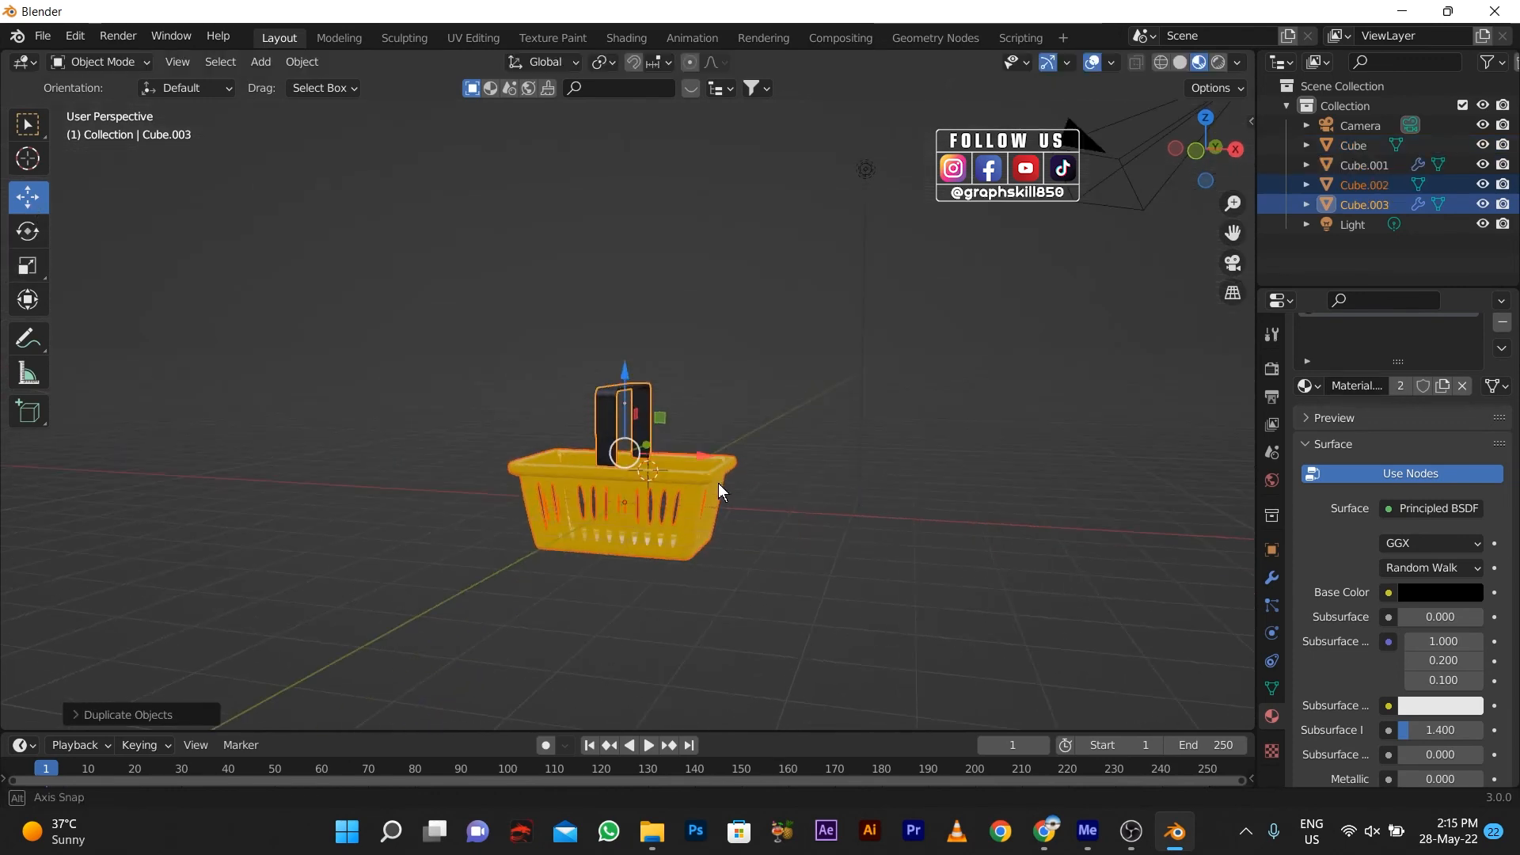
- Copy and paste the basket with its handle, and move one overlapping basket and handle beside the original in the positive X direction
key("ctrl+c")
key("ctrl+v")
left_click_drag(665, 447, 732, 402)
left_click(646, 411)
left_click(661, 453, "shift")
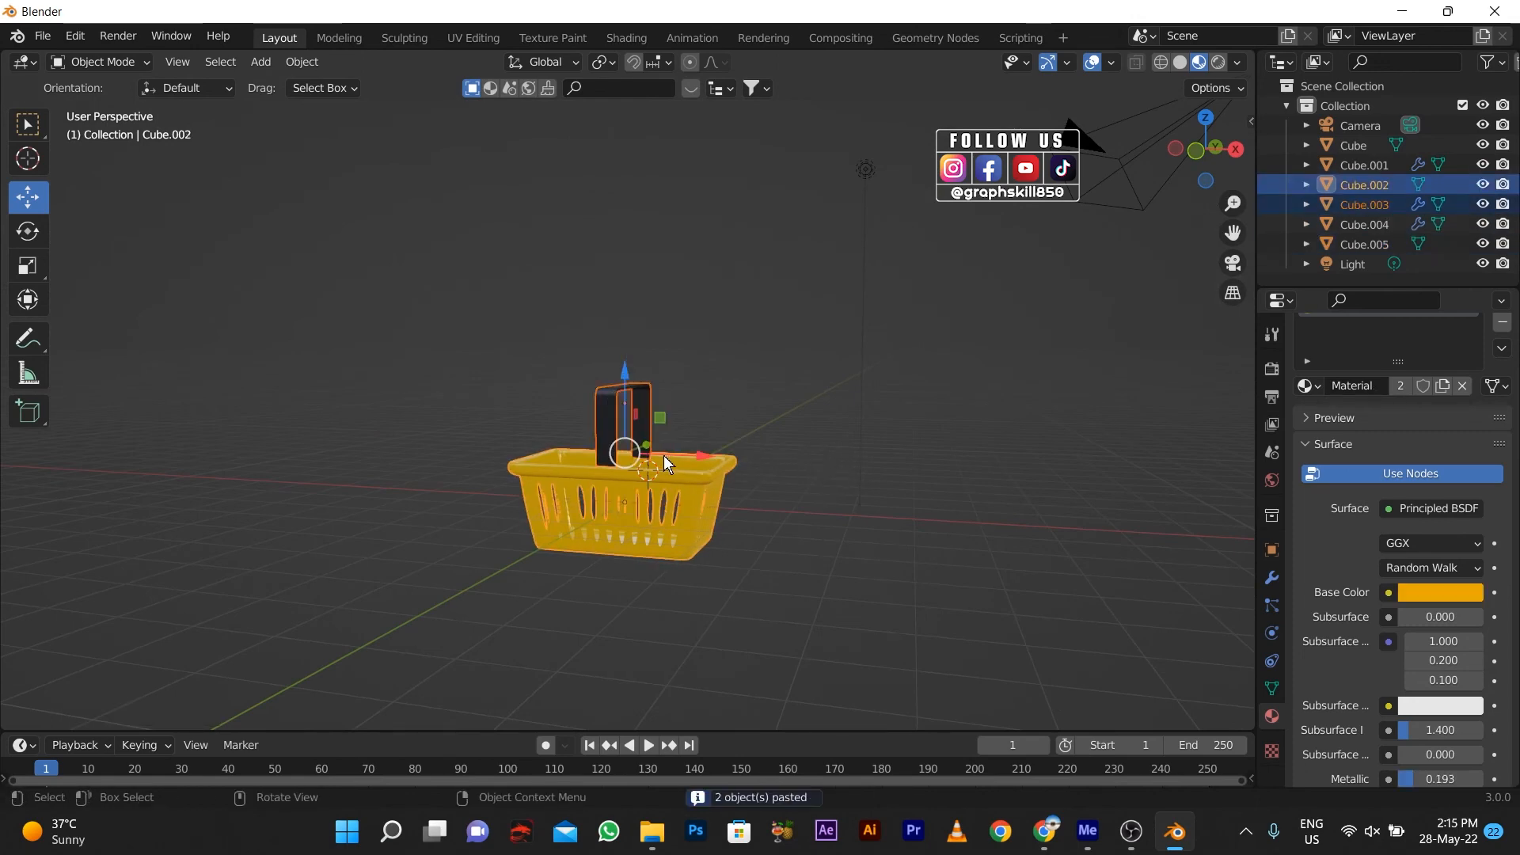
key("g")
left_click(914, 475)
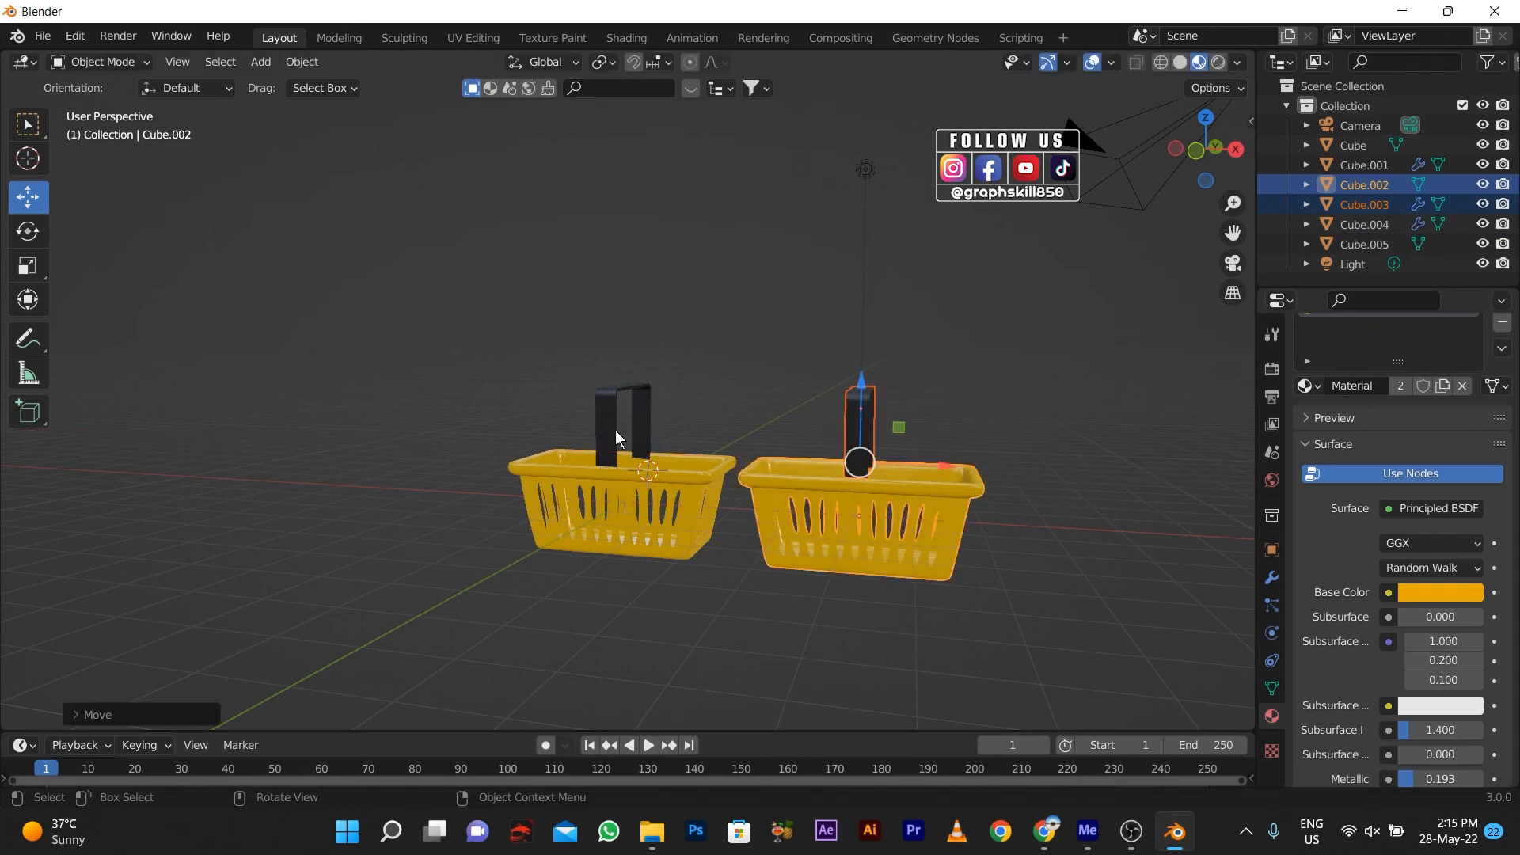
- Paste another basket and handle, and move one overlapping pair about 4 m in the negative X direction to form a row of three
middle_click_drag(615, 430, 586, 478)
key("ctrl+v")
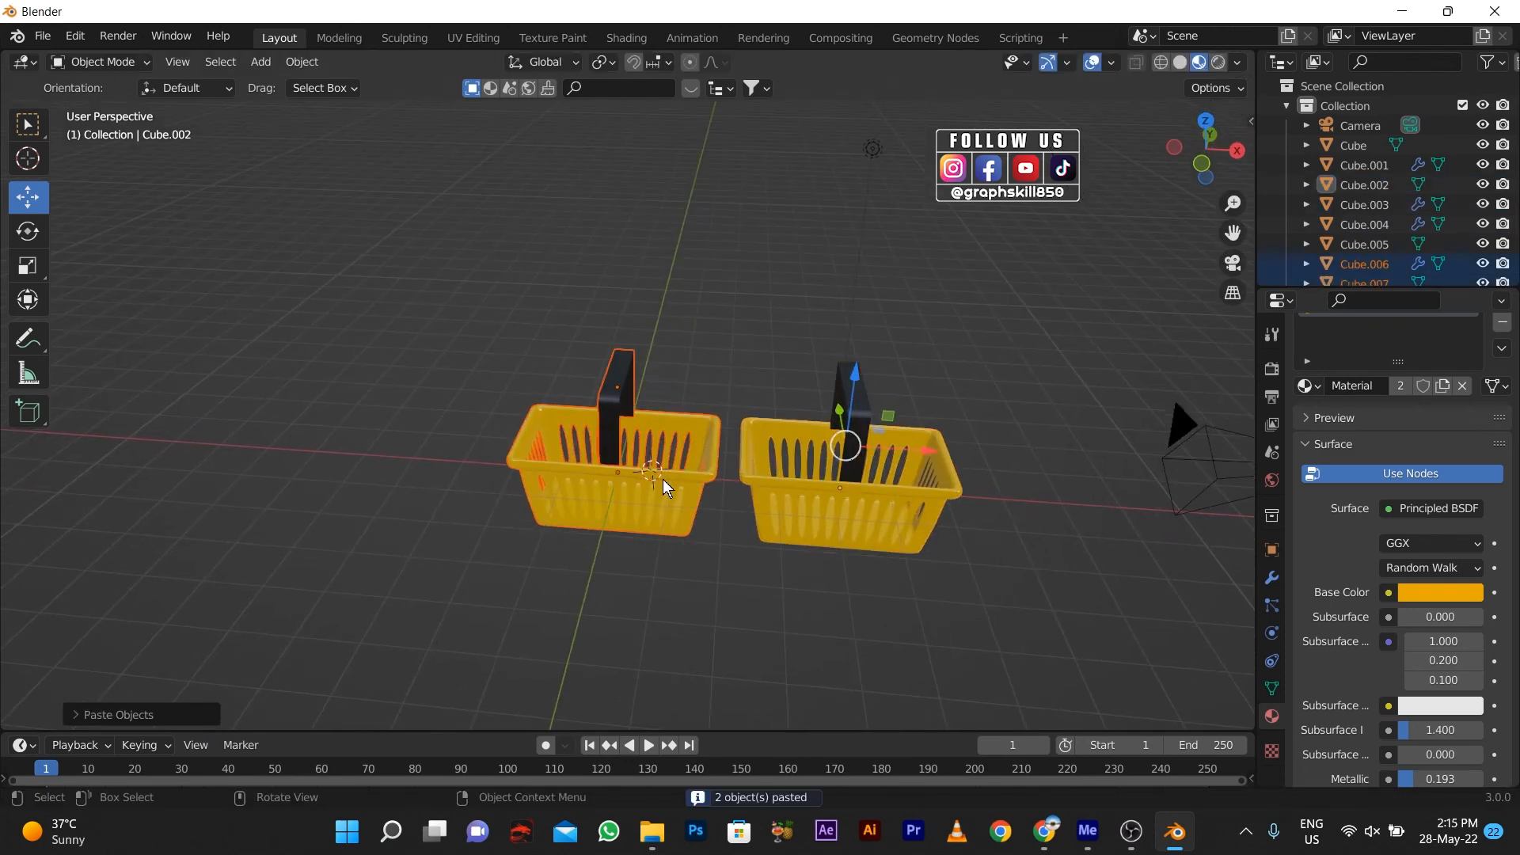
left_click(602, 402, "shift")
key("g")
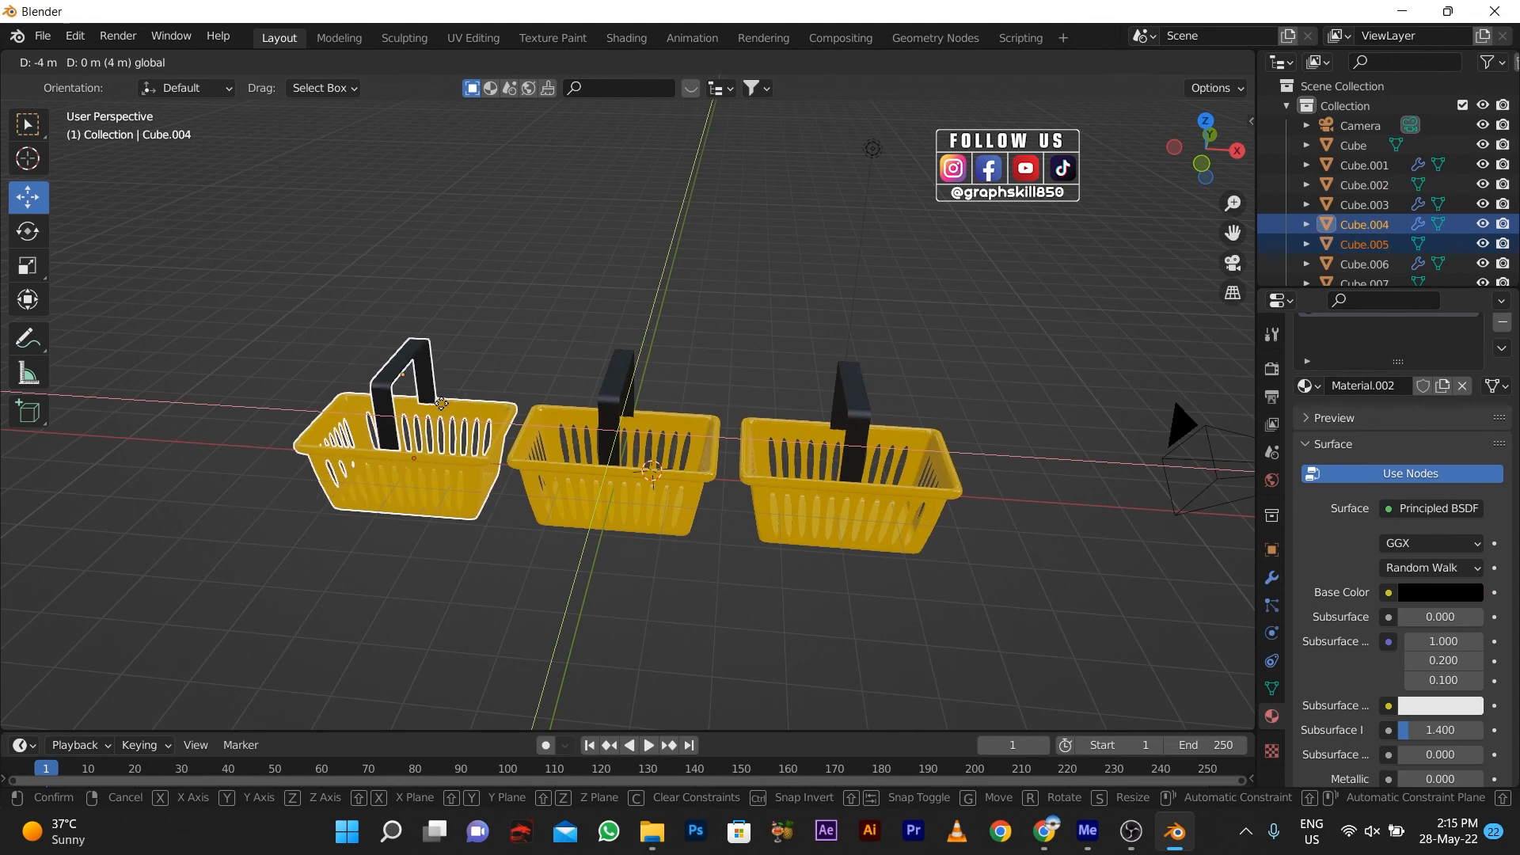
left_click(441, 404)
left_click(442, 411)
left_click(515, 316)
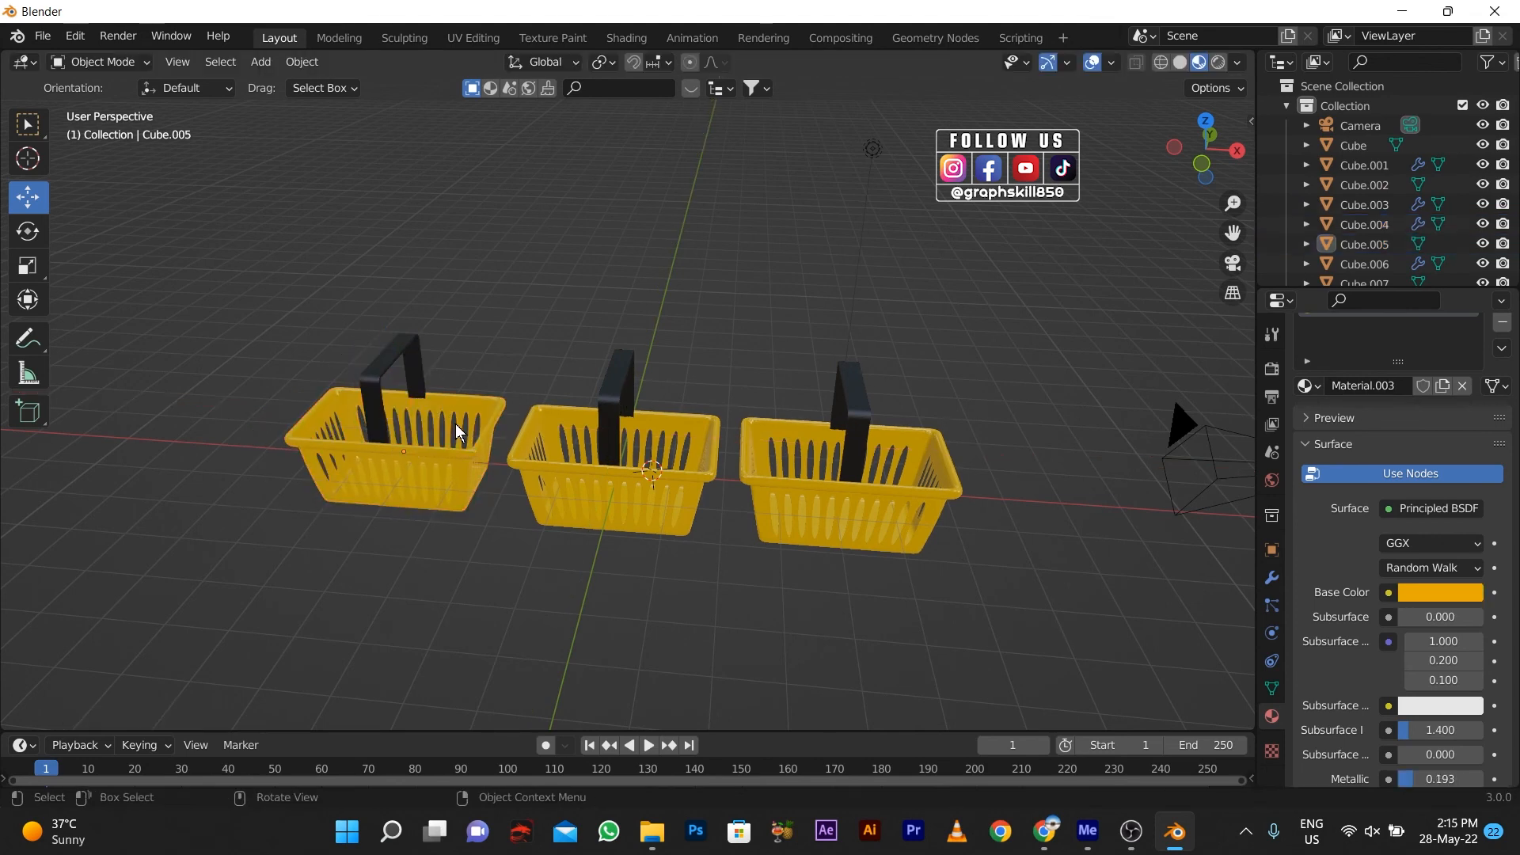
- Set the base color of the basket at the negative X end of the row to red with hue 0.999 and saturation 1.000
left_click(456, 424)
left_click(1436, 599)
left_click(1388, 454)
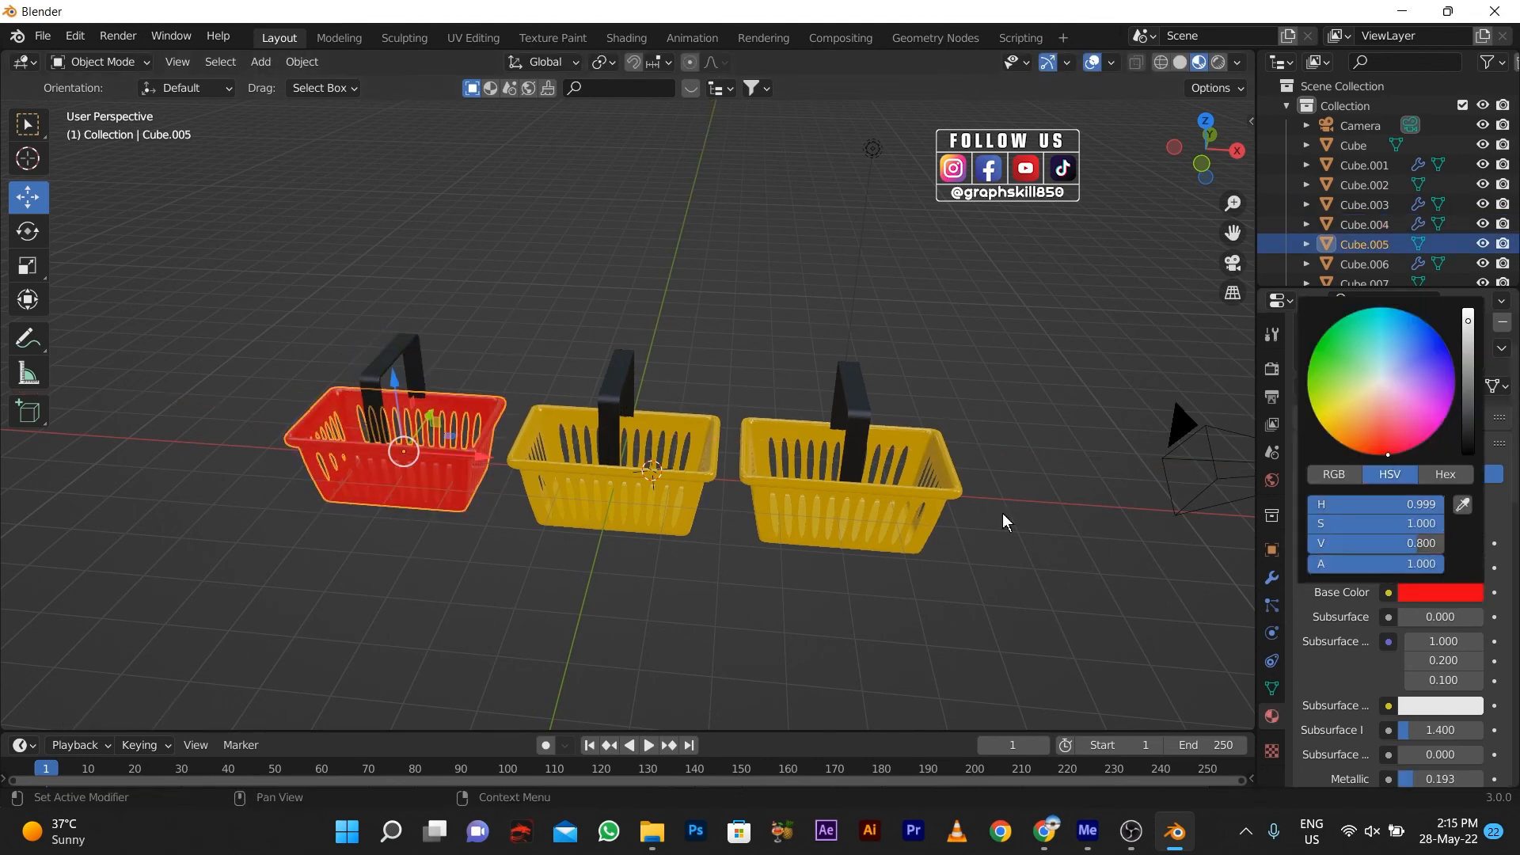
left_click(533, 514)
- Set the middle basket's base color to dark green with hue 0.335, saturation 1.000 and value 0.324
middle_click_drag(353, 528, 339, 502)
left_click(583, 517)
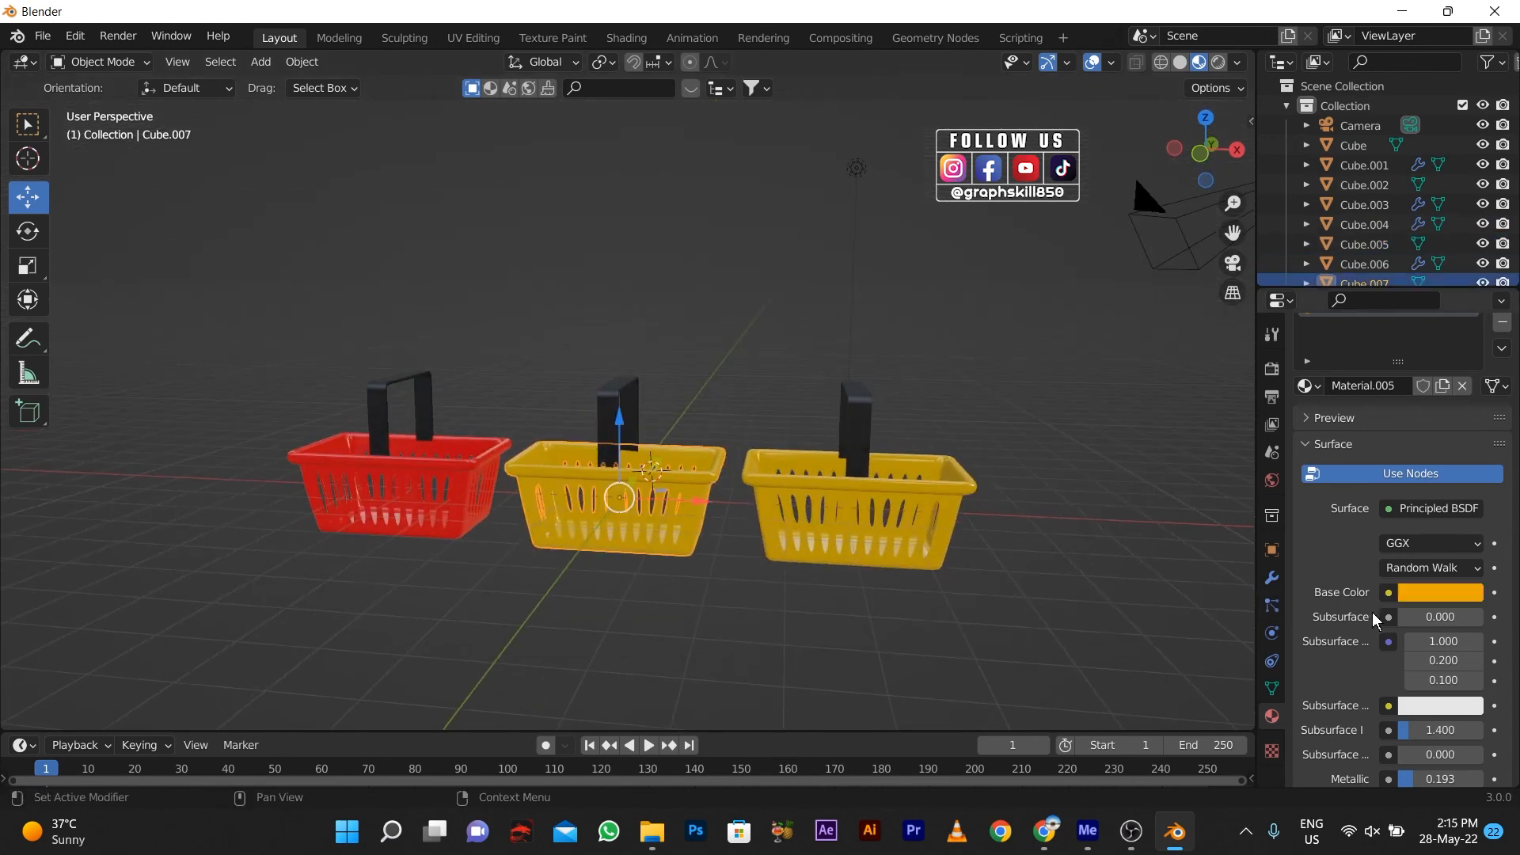
left_click(1437, 592)
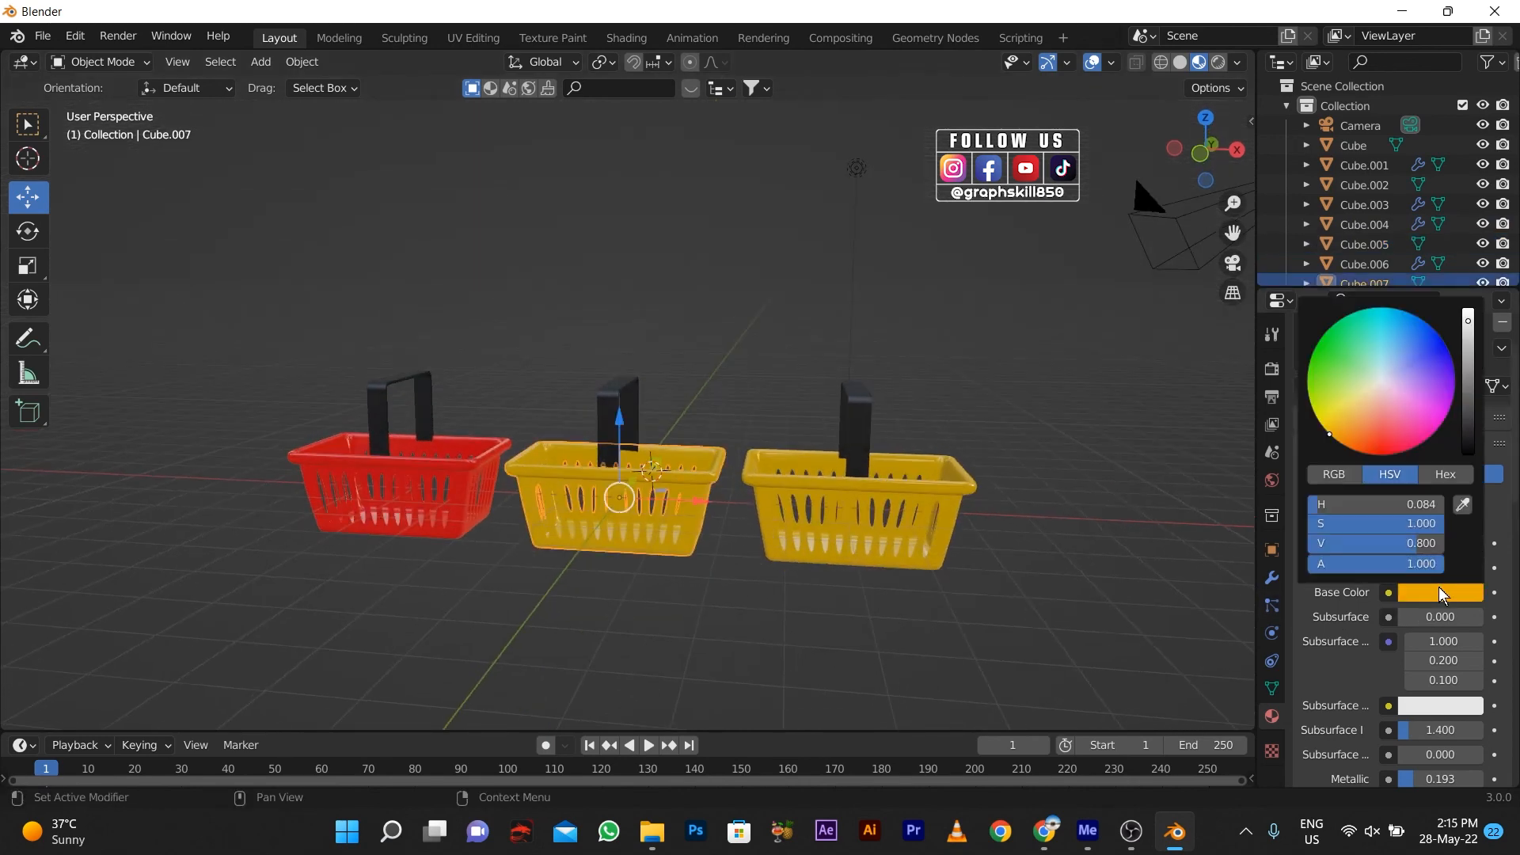
left_click_drag(1352, 387, 1318, 341)
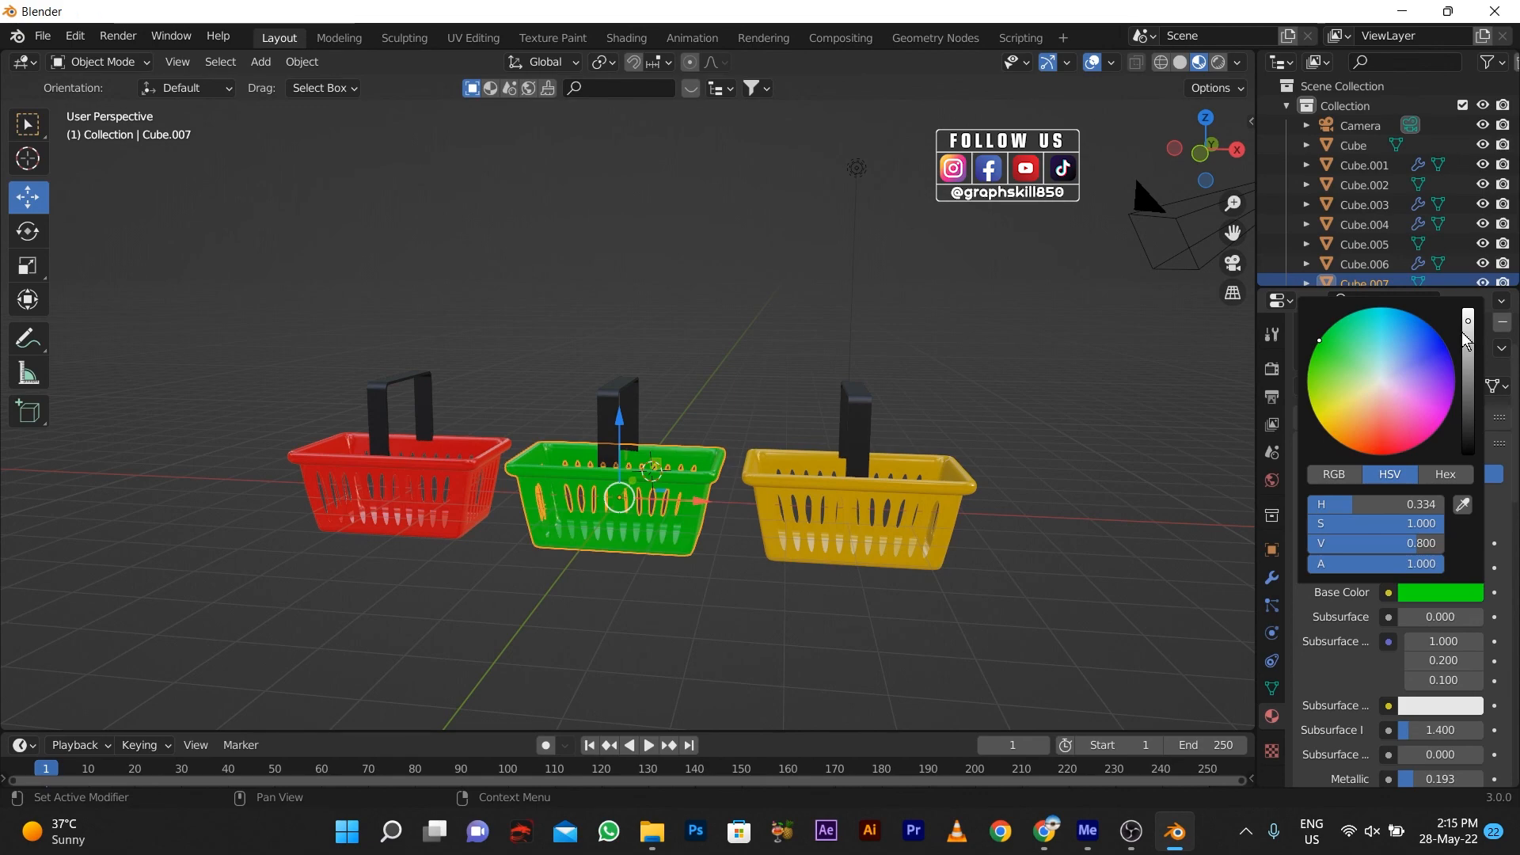
left_click_drag(1465, 352, 1467, 368)
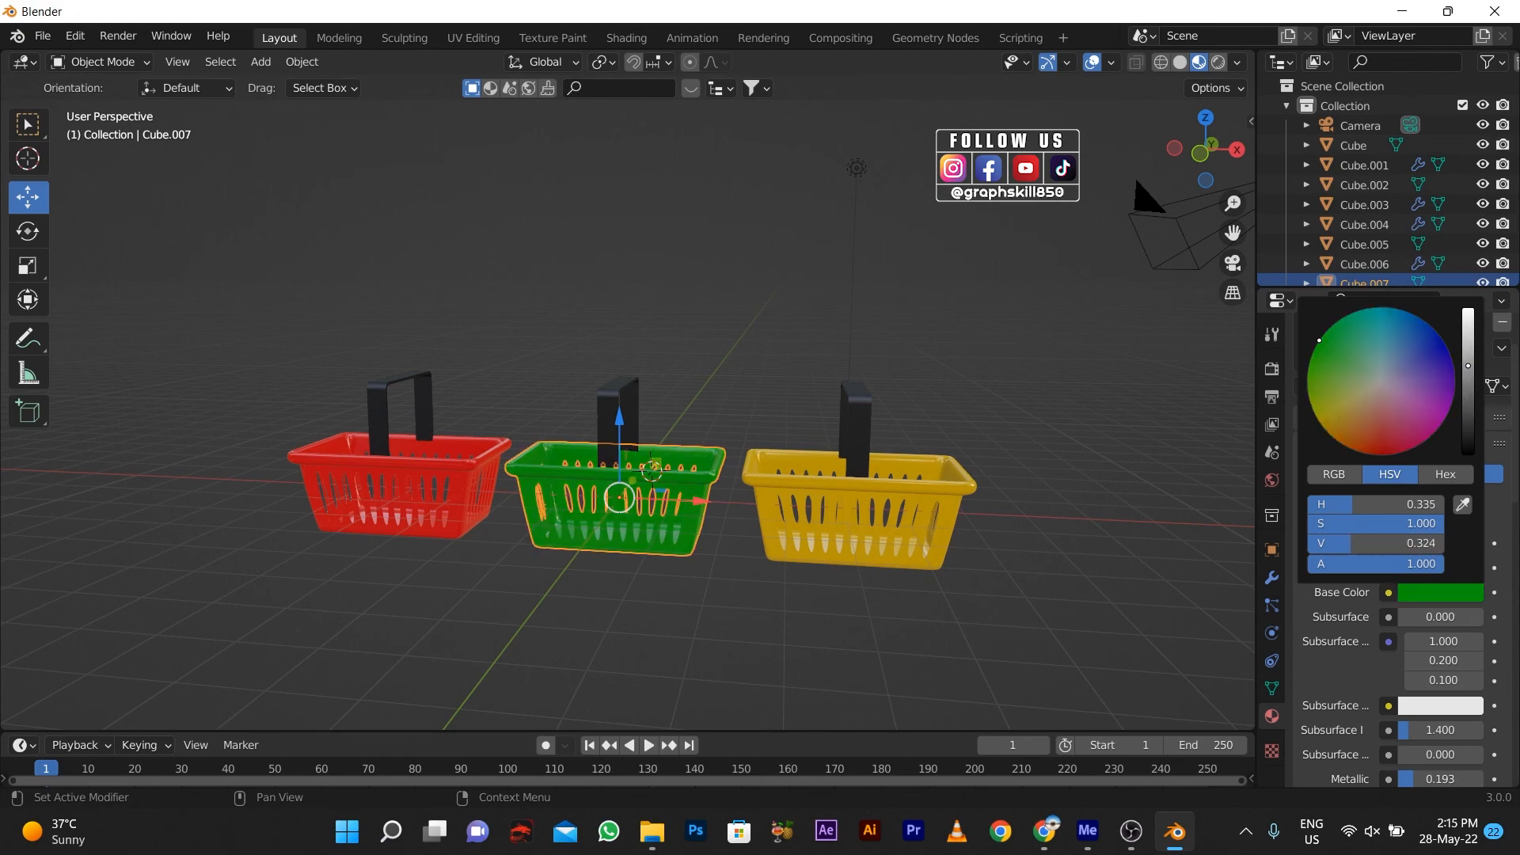
- Select the yellow basket and examine the row of three baskets from above and from an angle
left_click(752, 516)
middle_click_drag(563, 653, 681, 701)
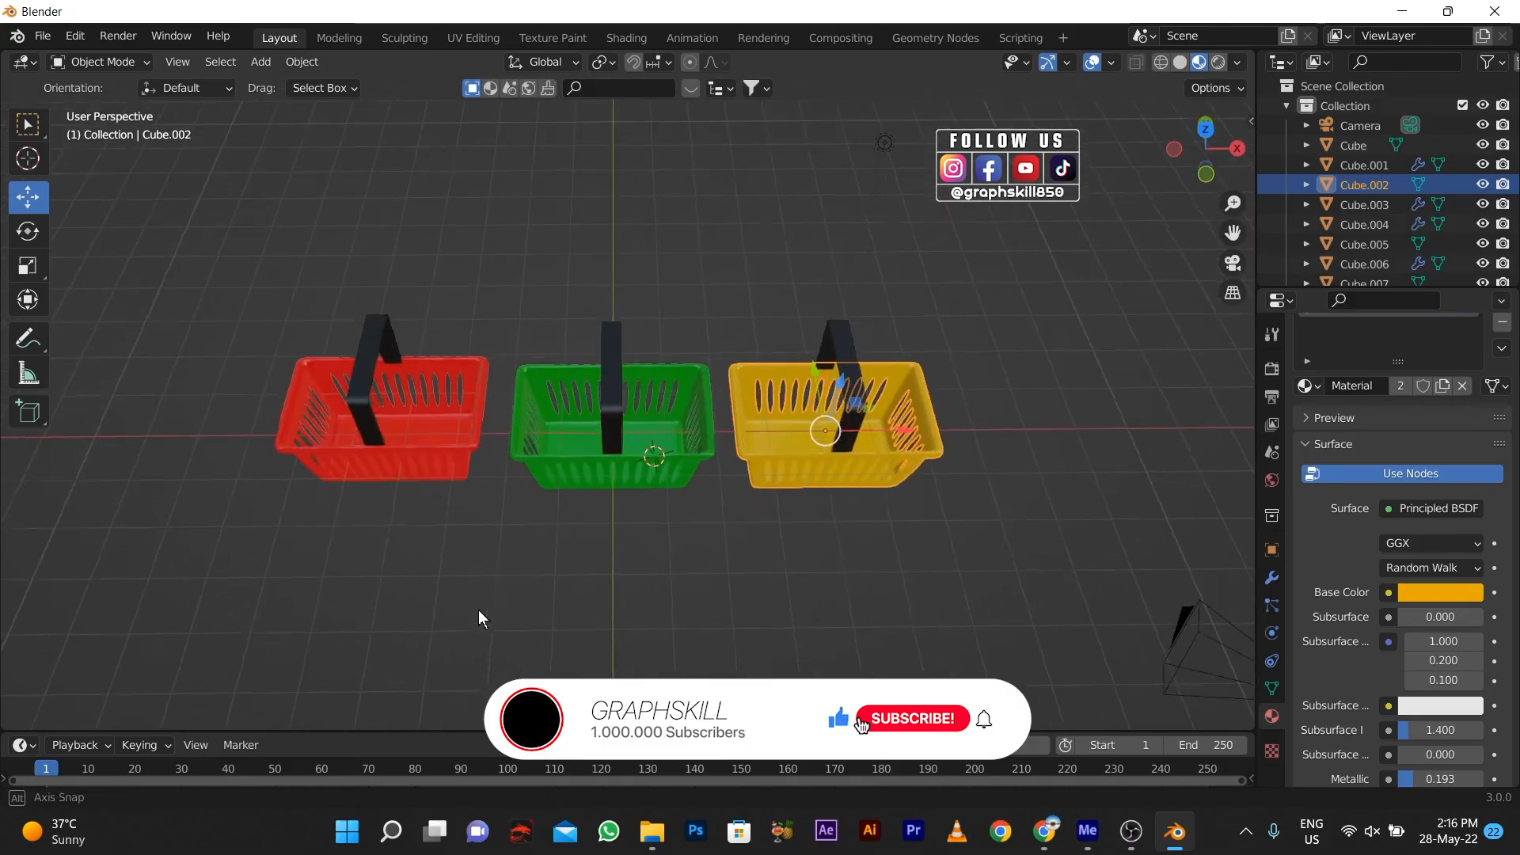
middle_click_drag(478, 615, 711, 484)
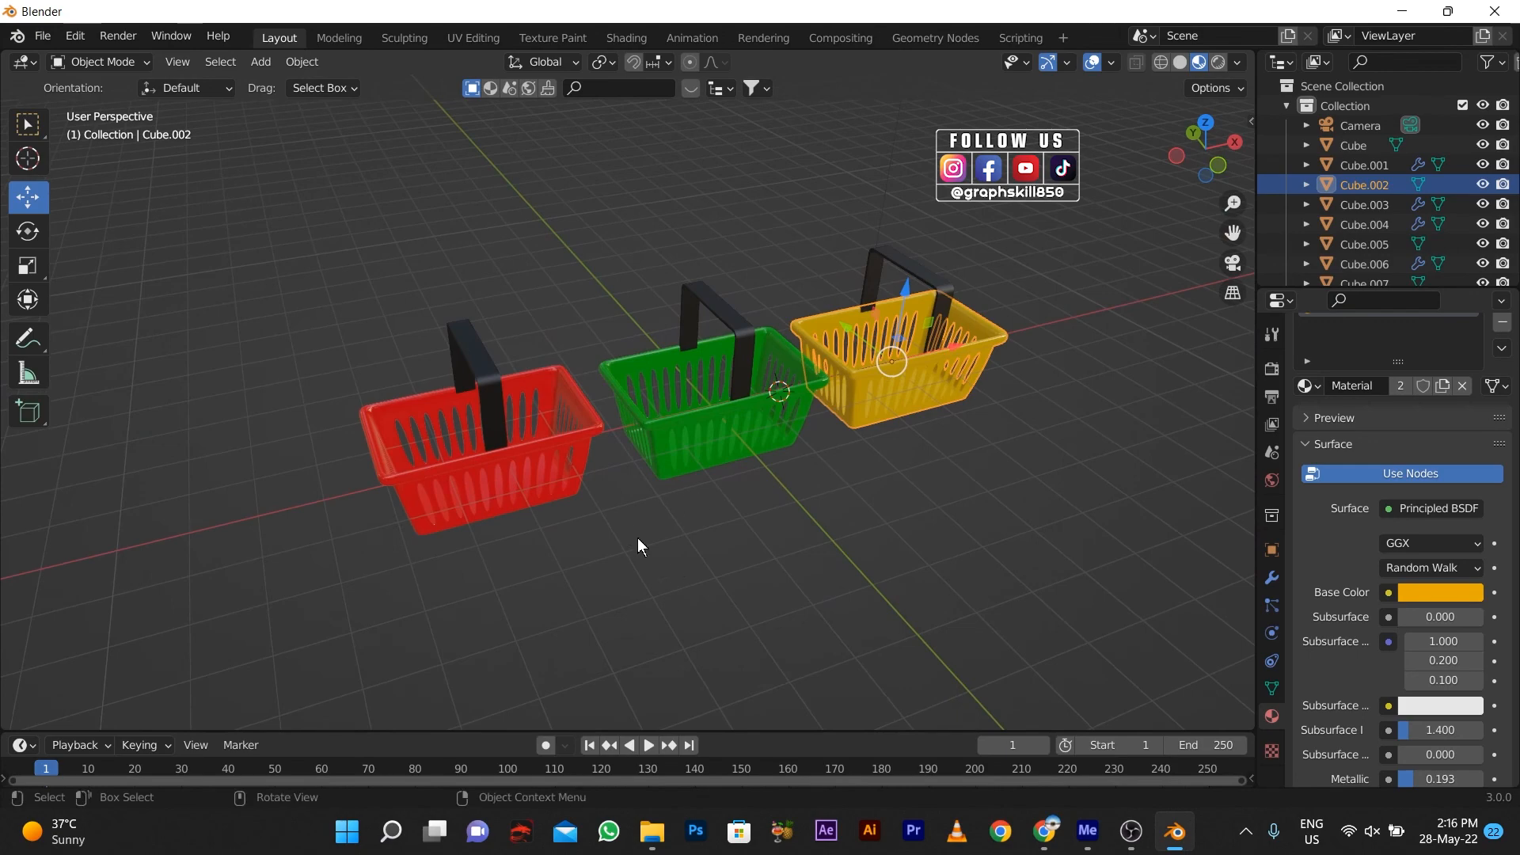